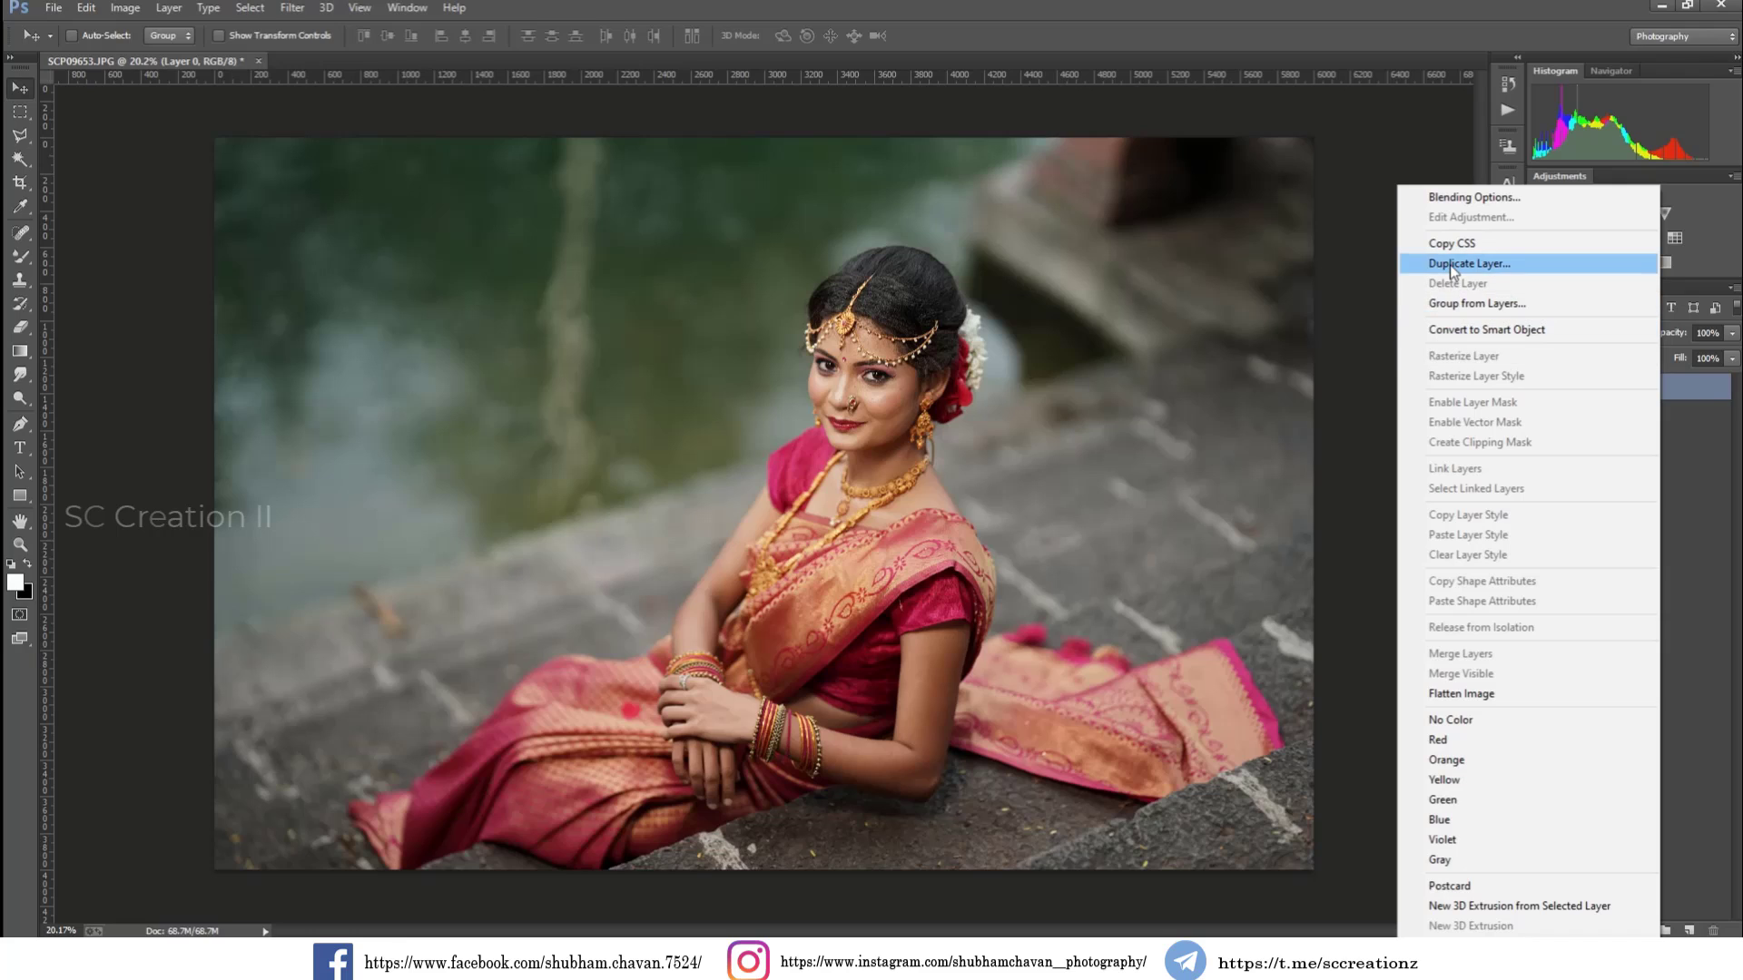
Step: Duplicate Layer 0 and brighten the copy with a Levels adjustment, setting the white input level to 238
left_click(1451, 264)
left_click(1031, 292)
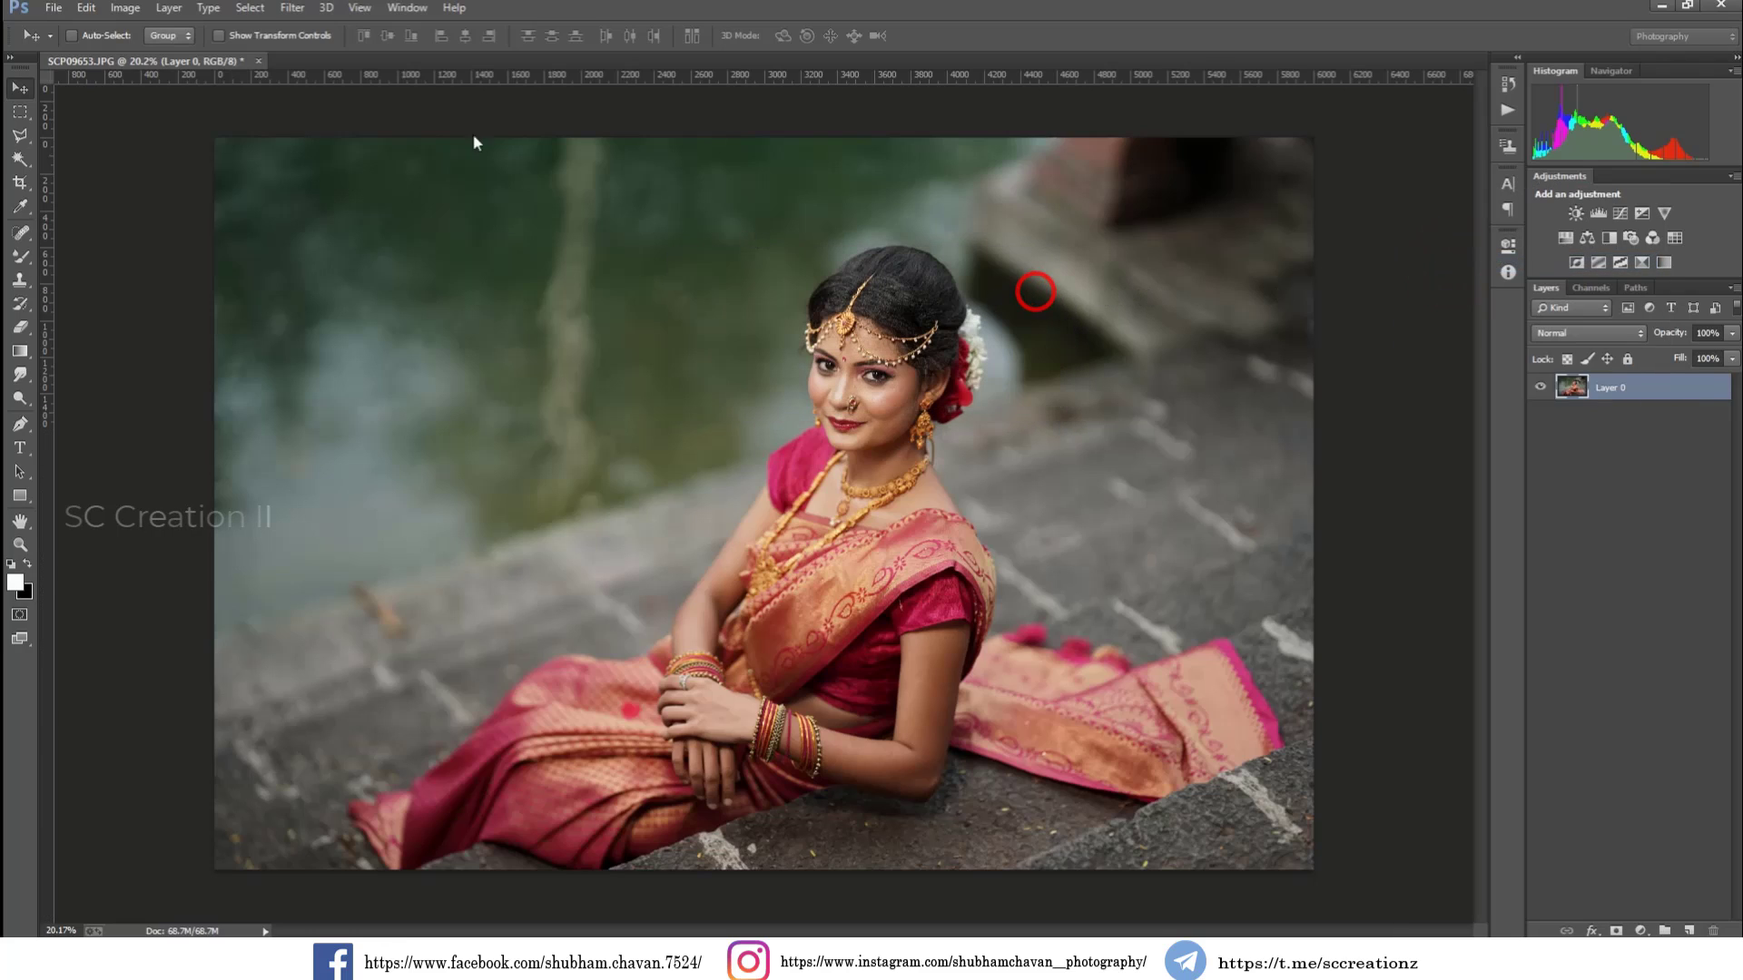
left_click(125, 8)
mouse_move(309, 62)
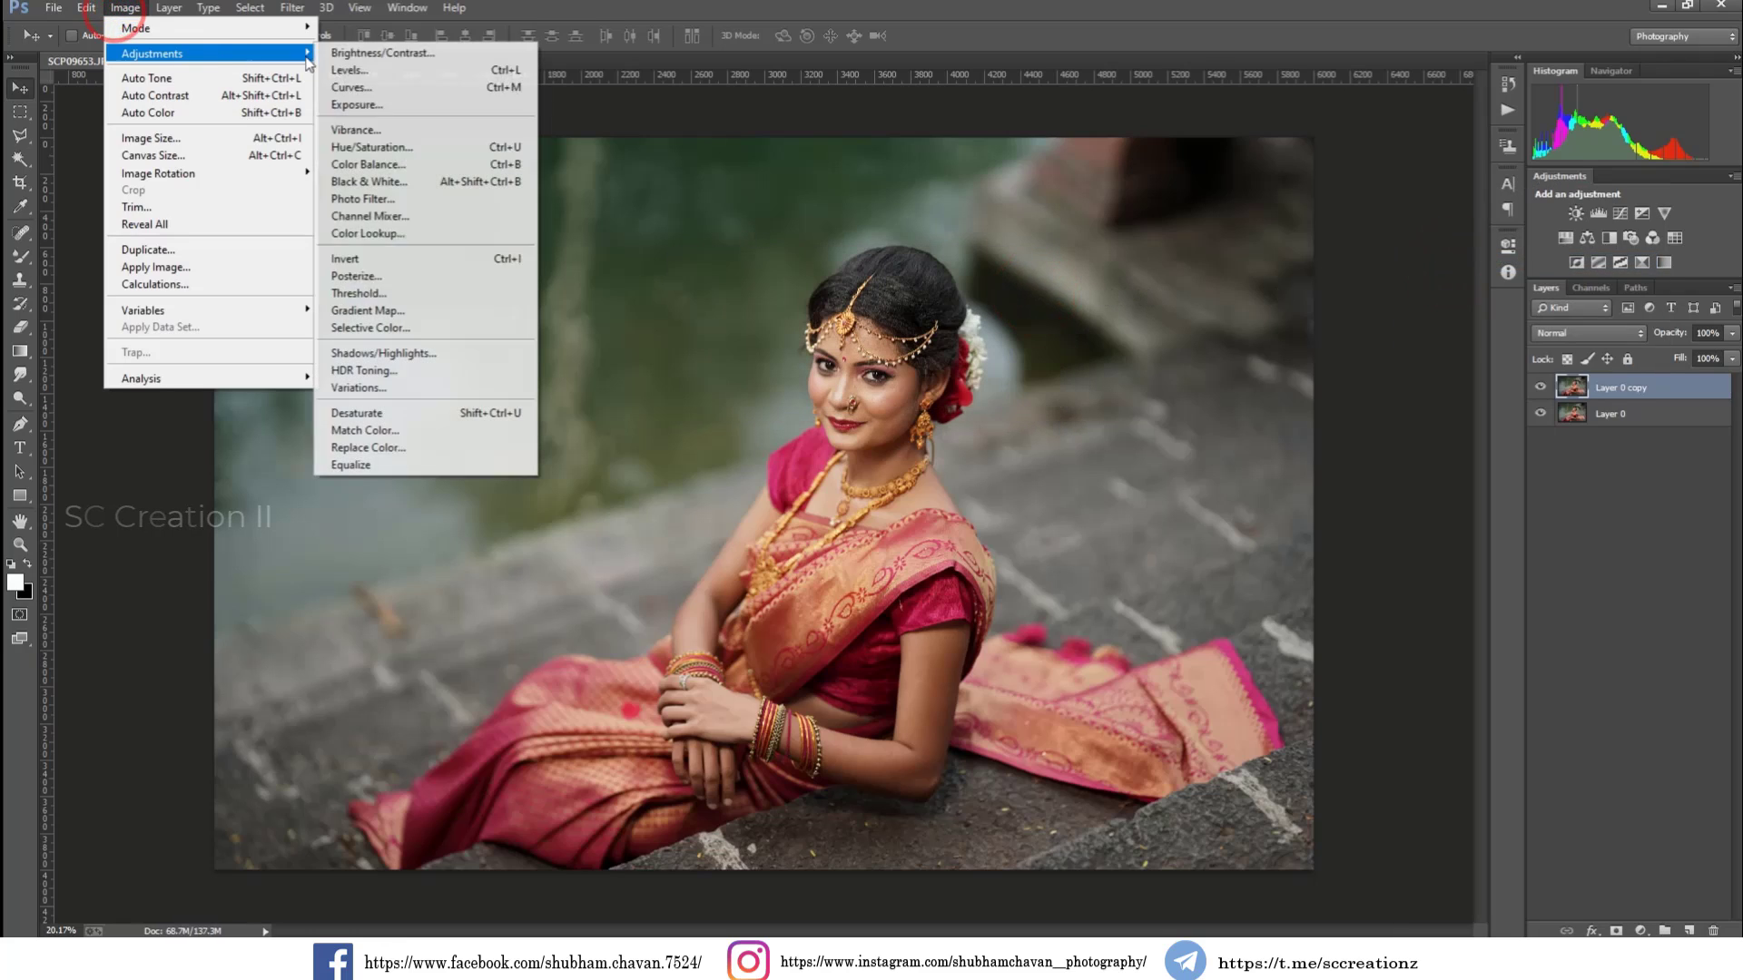
left_click(365, 69)
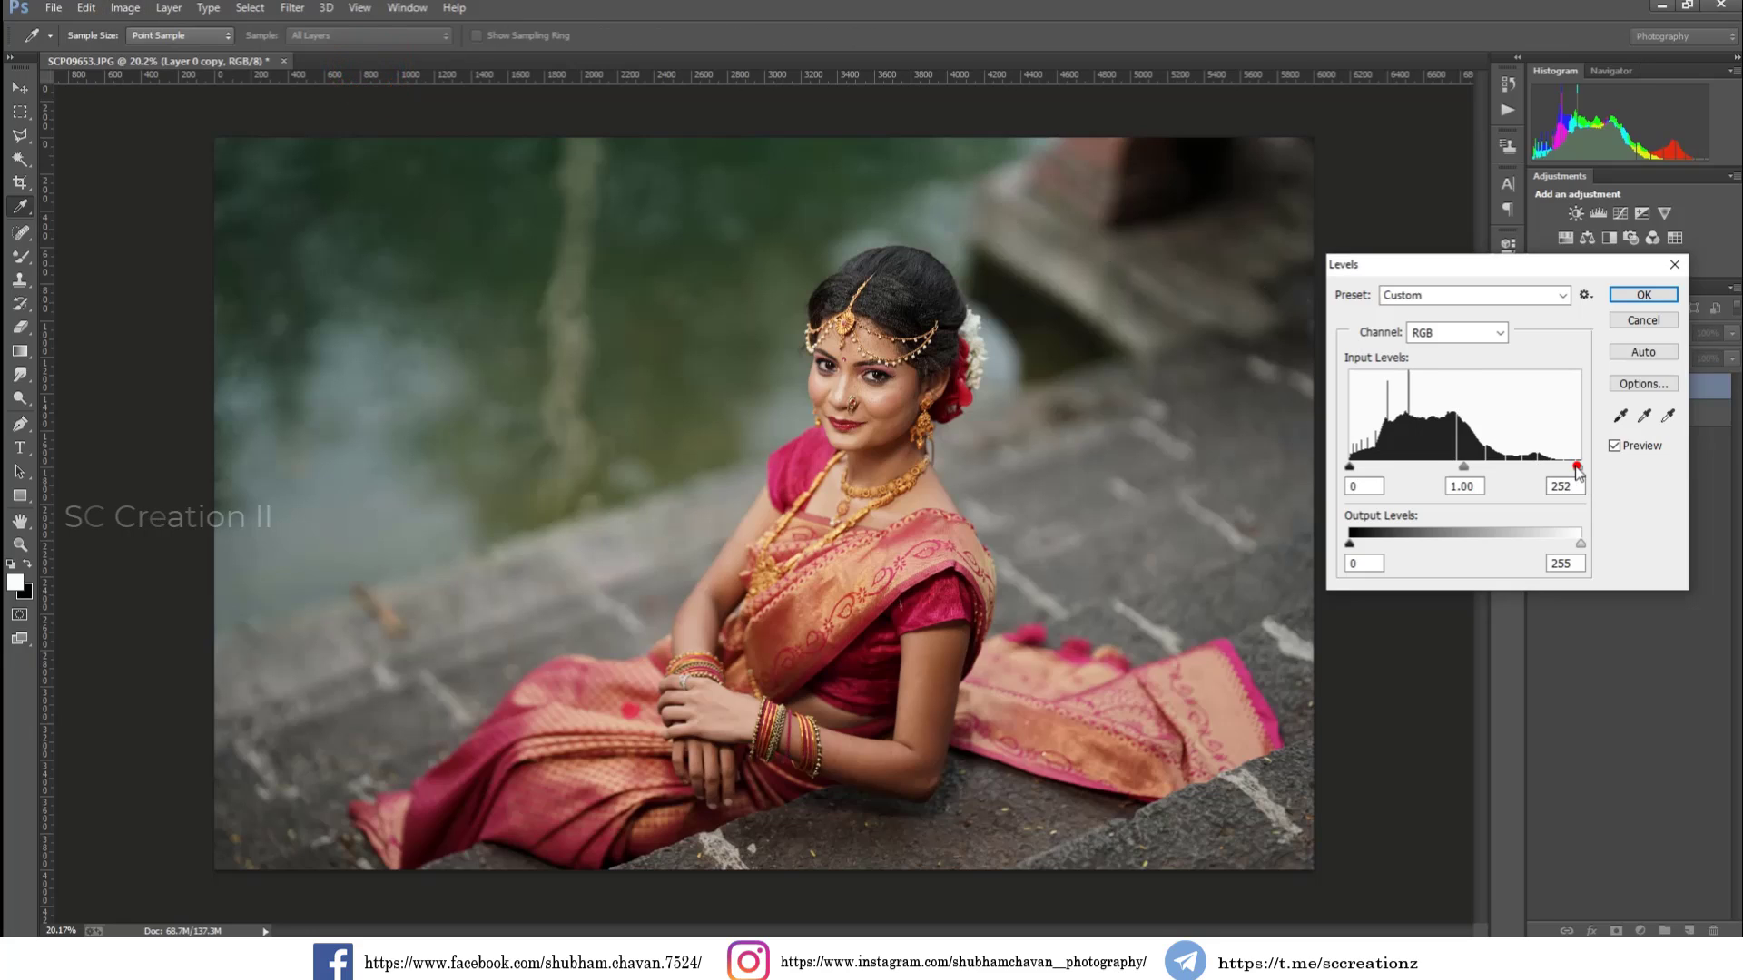
left_click_drag(1567, 469, 1564, 468)
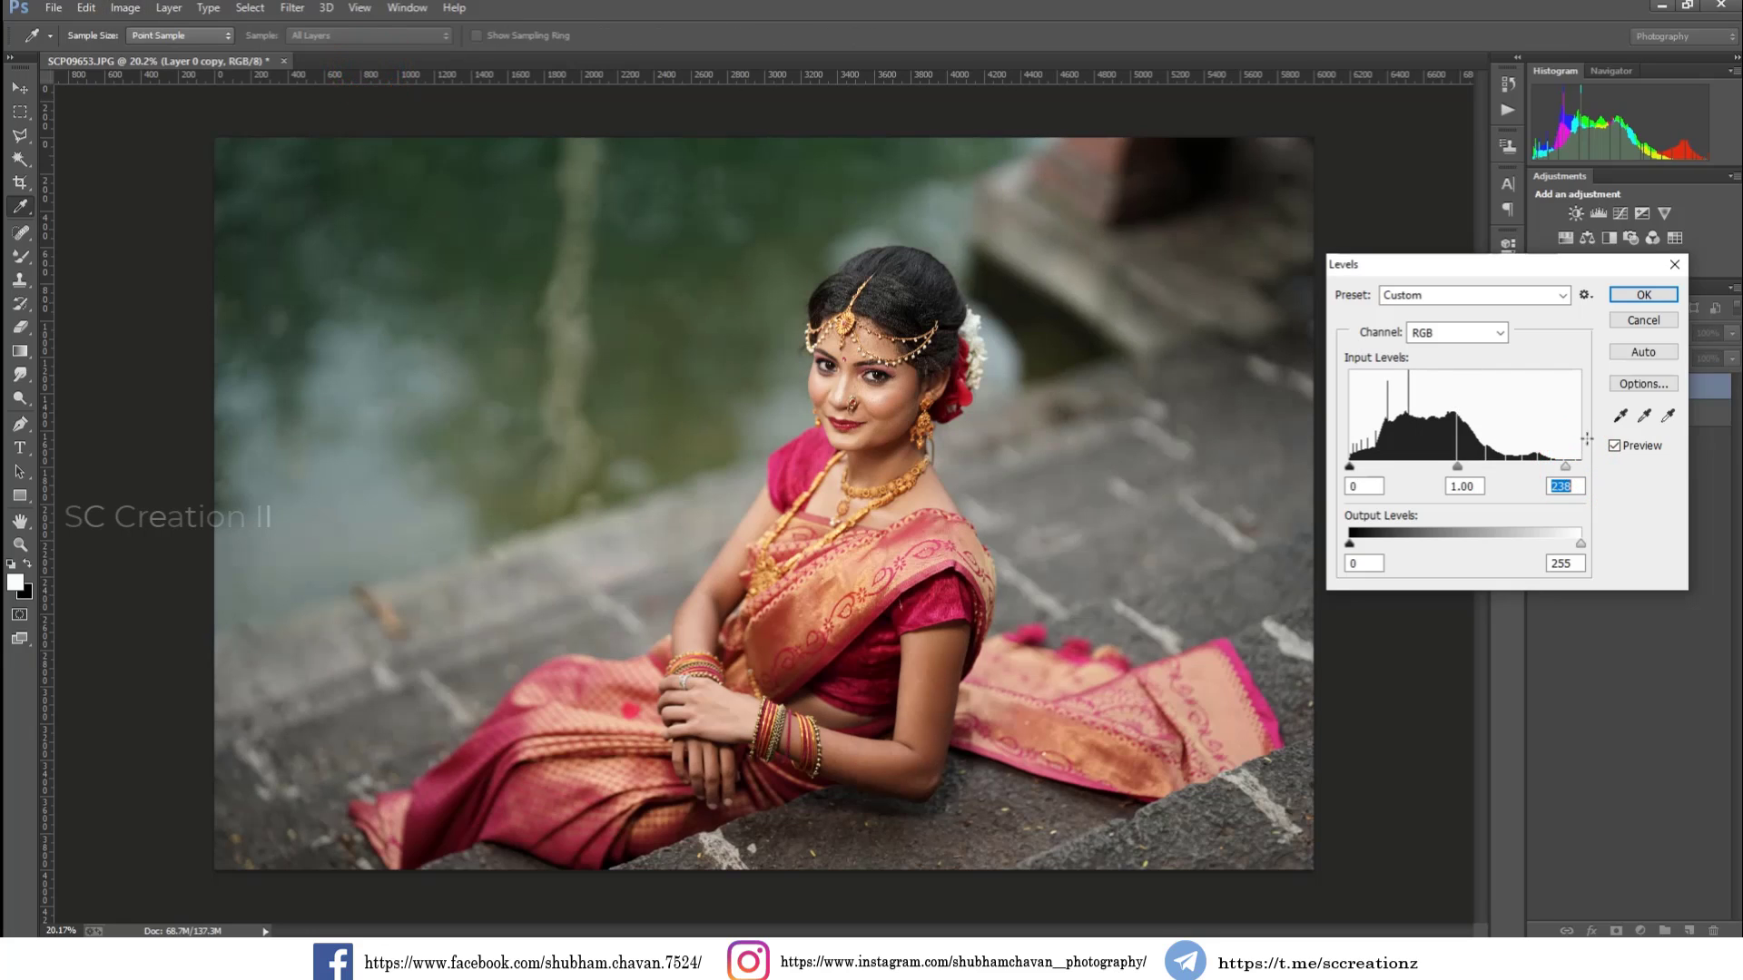
left_click(1648, 297)
key("ctrl+z")
key("ctrl+z")
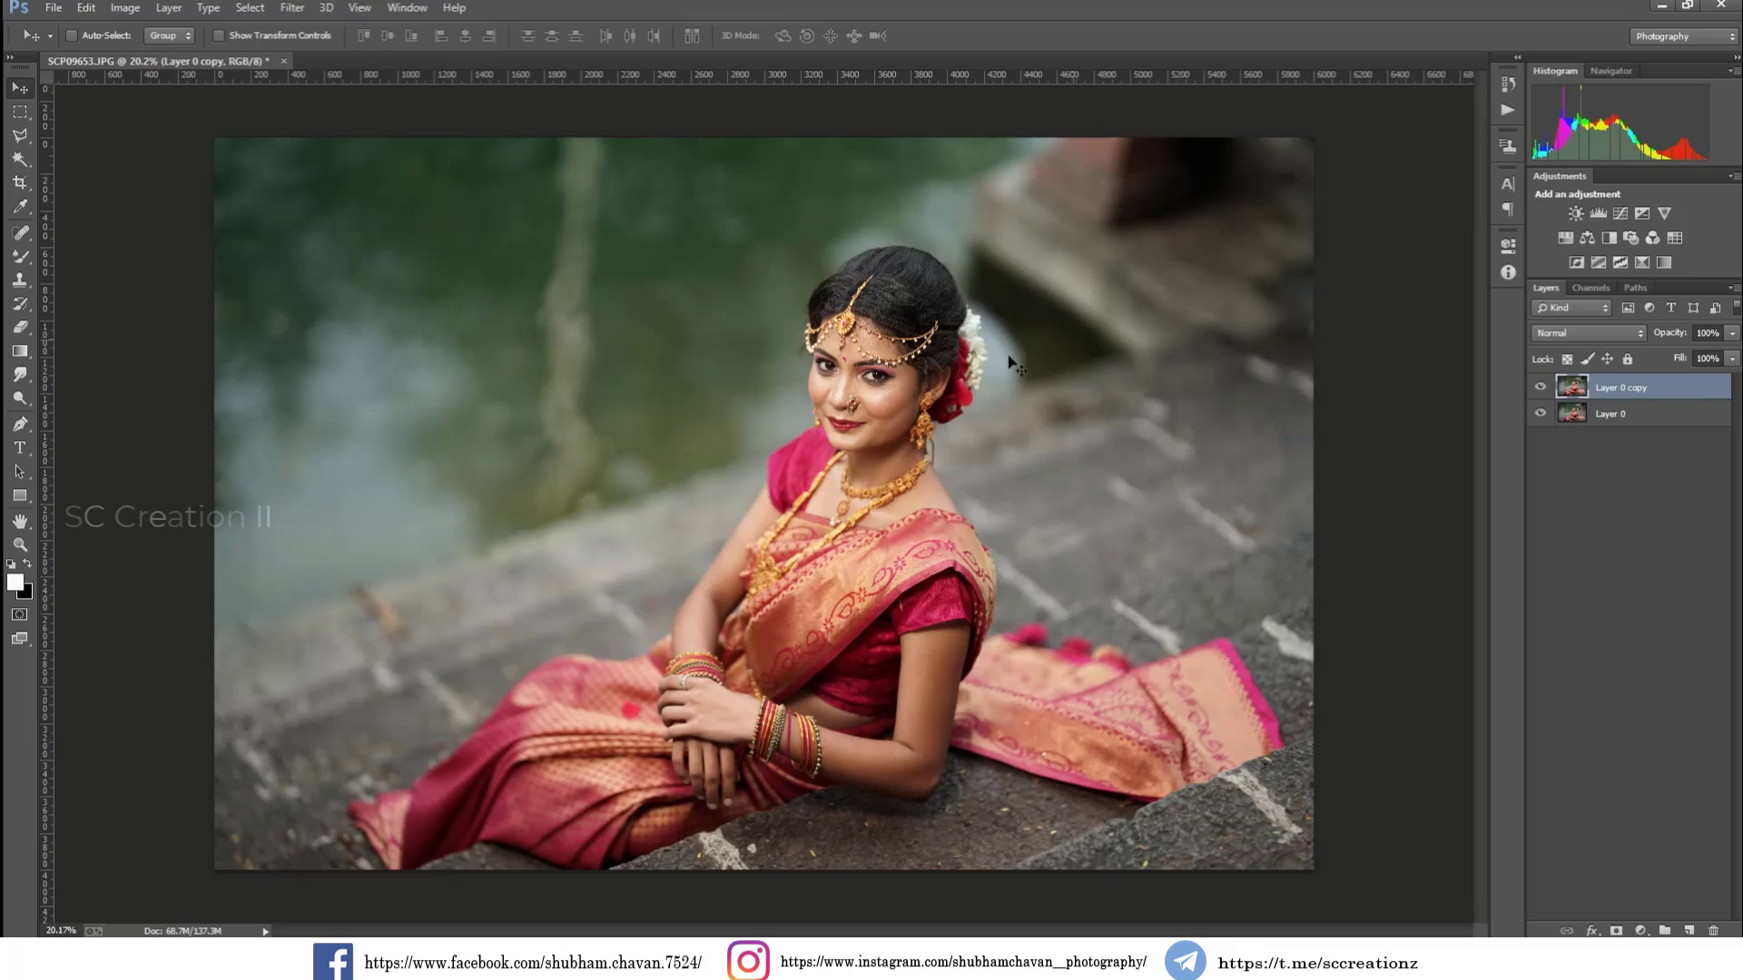
Step: Duplicate the brightened layer copy under the name Face cleaning
scroll(837, 372, "up", 6)
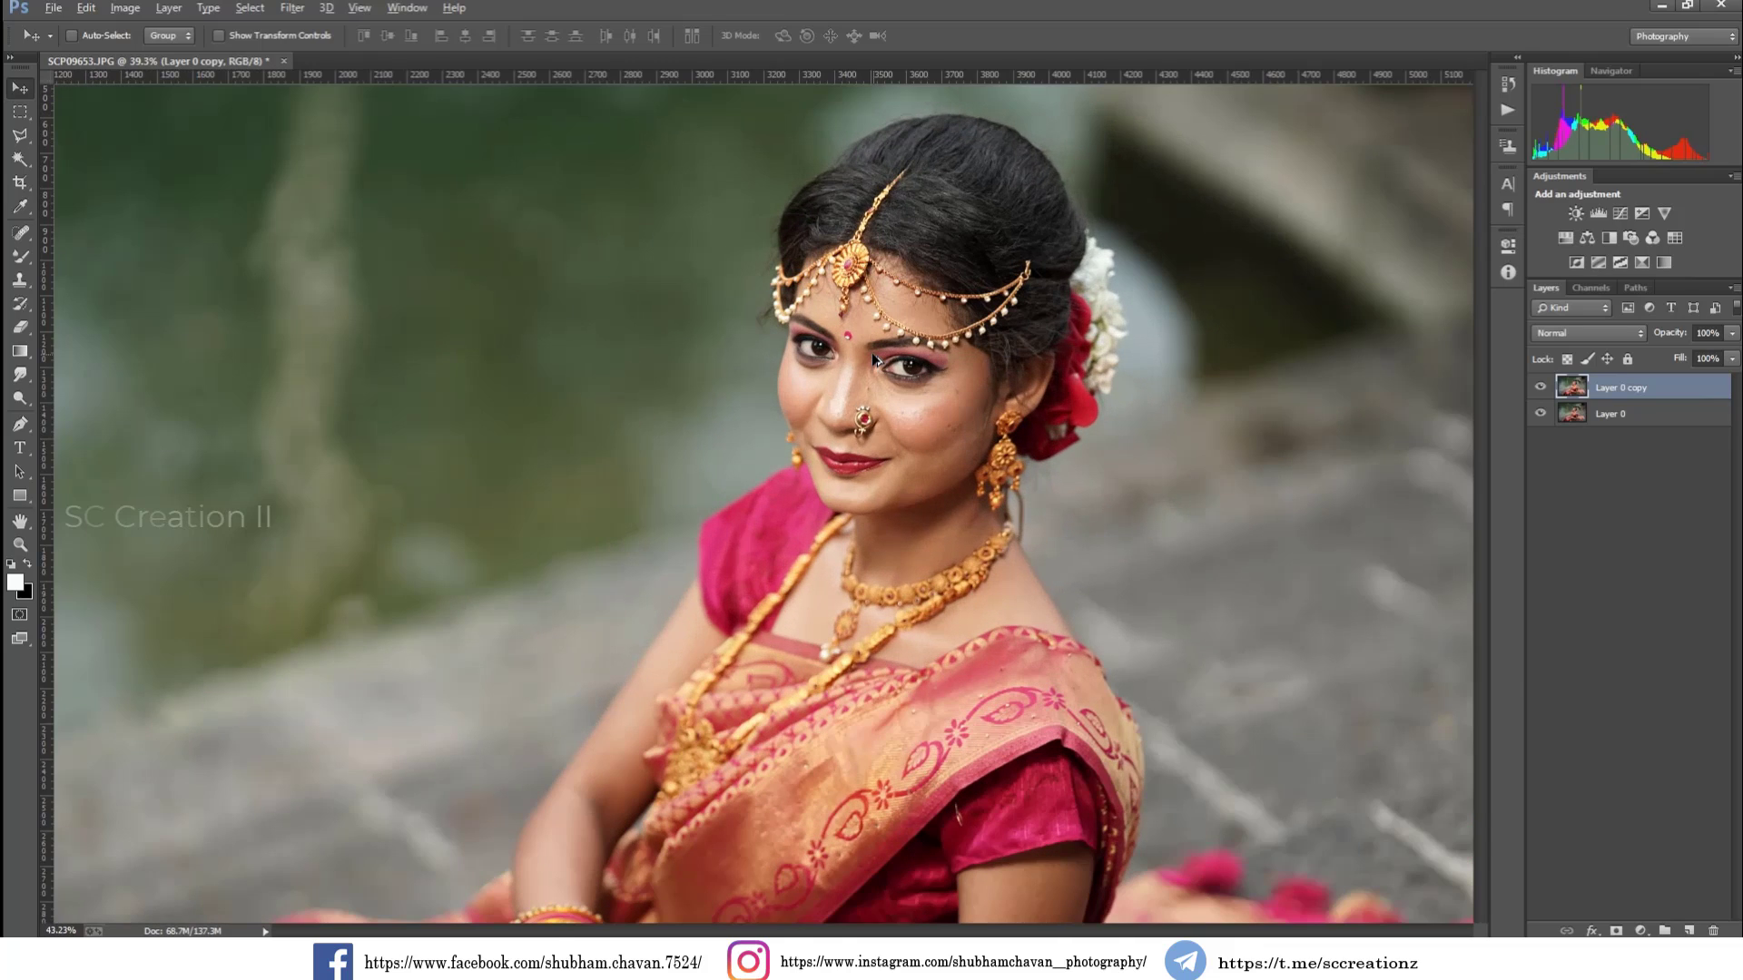
scroll(874, 360, "up", 3)
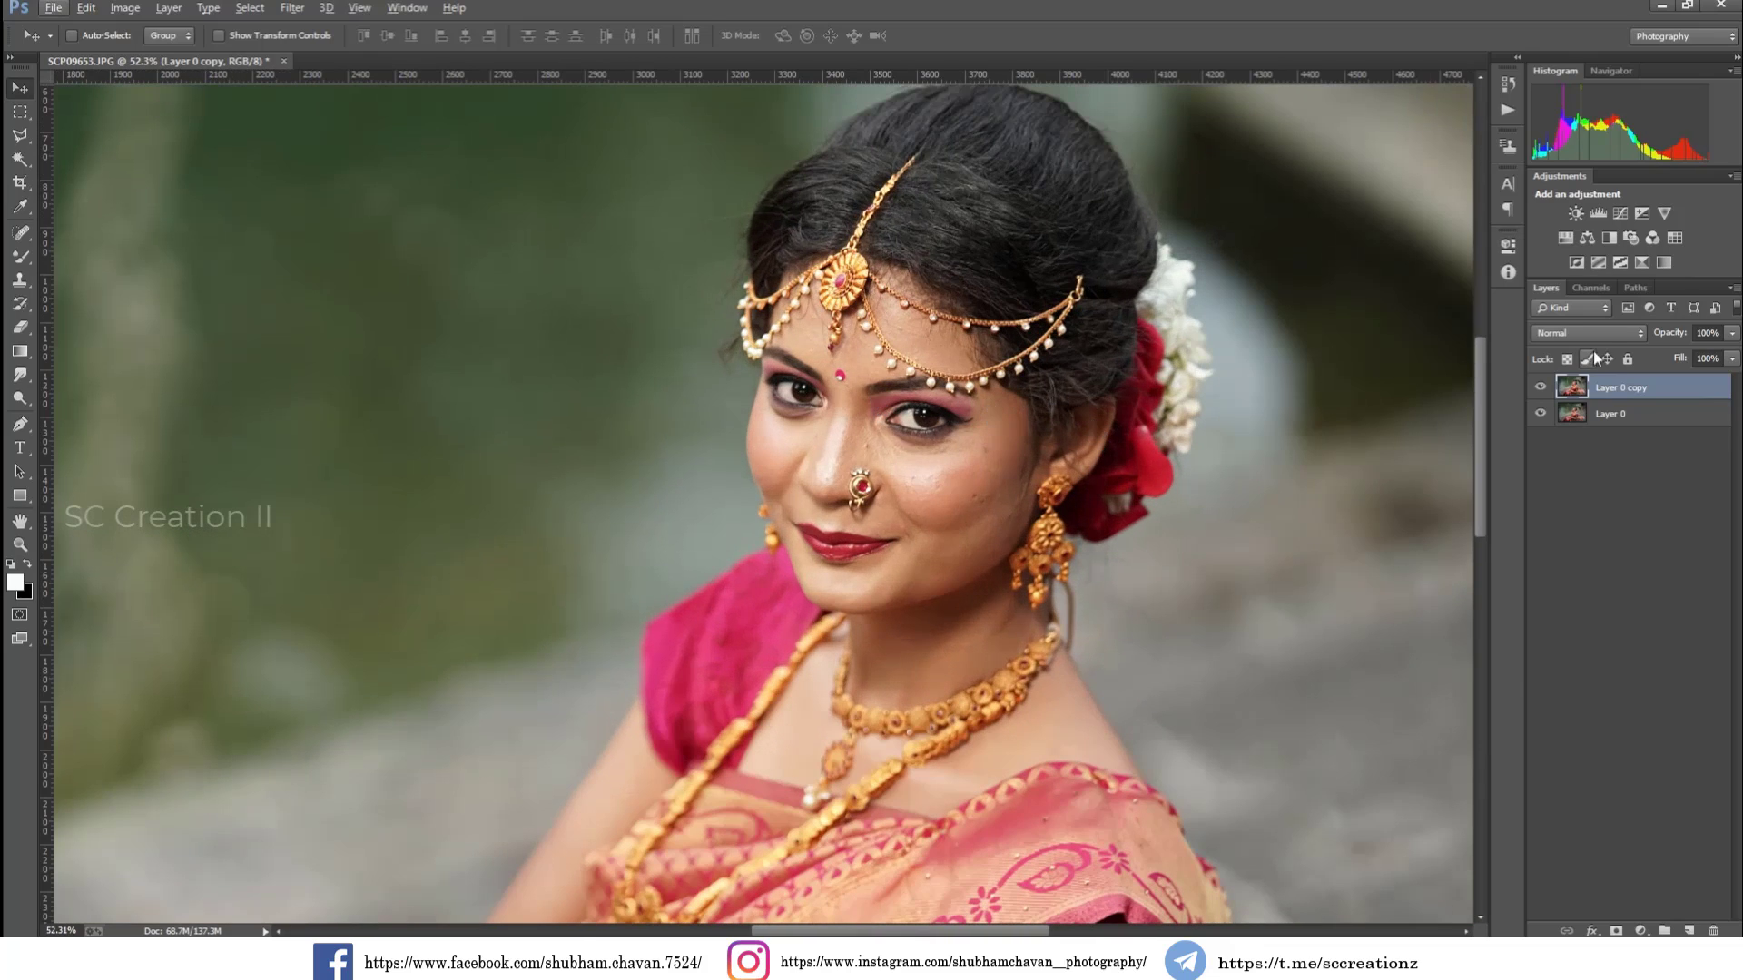
right_click(1691, 397)
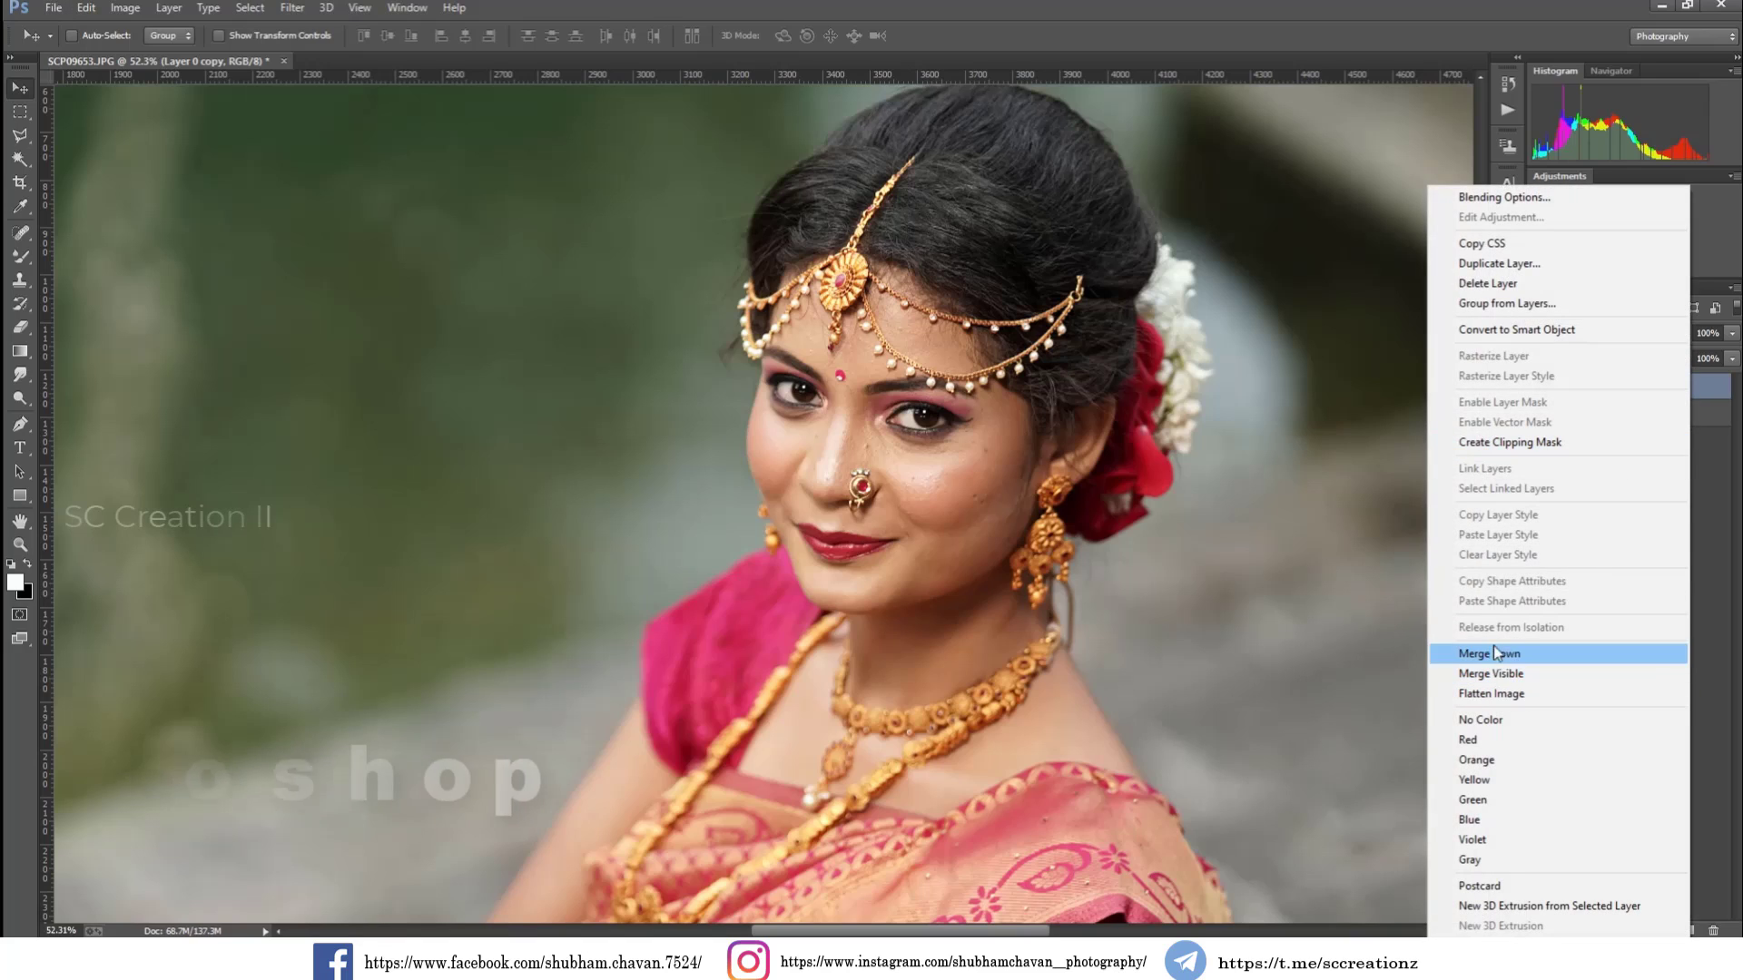
left_click(1500, 265)
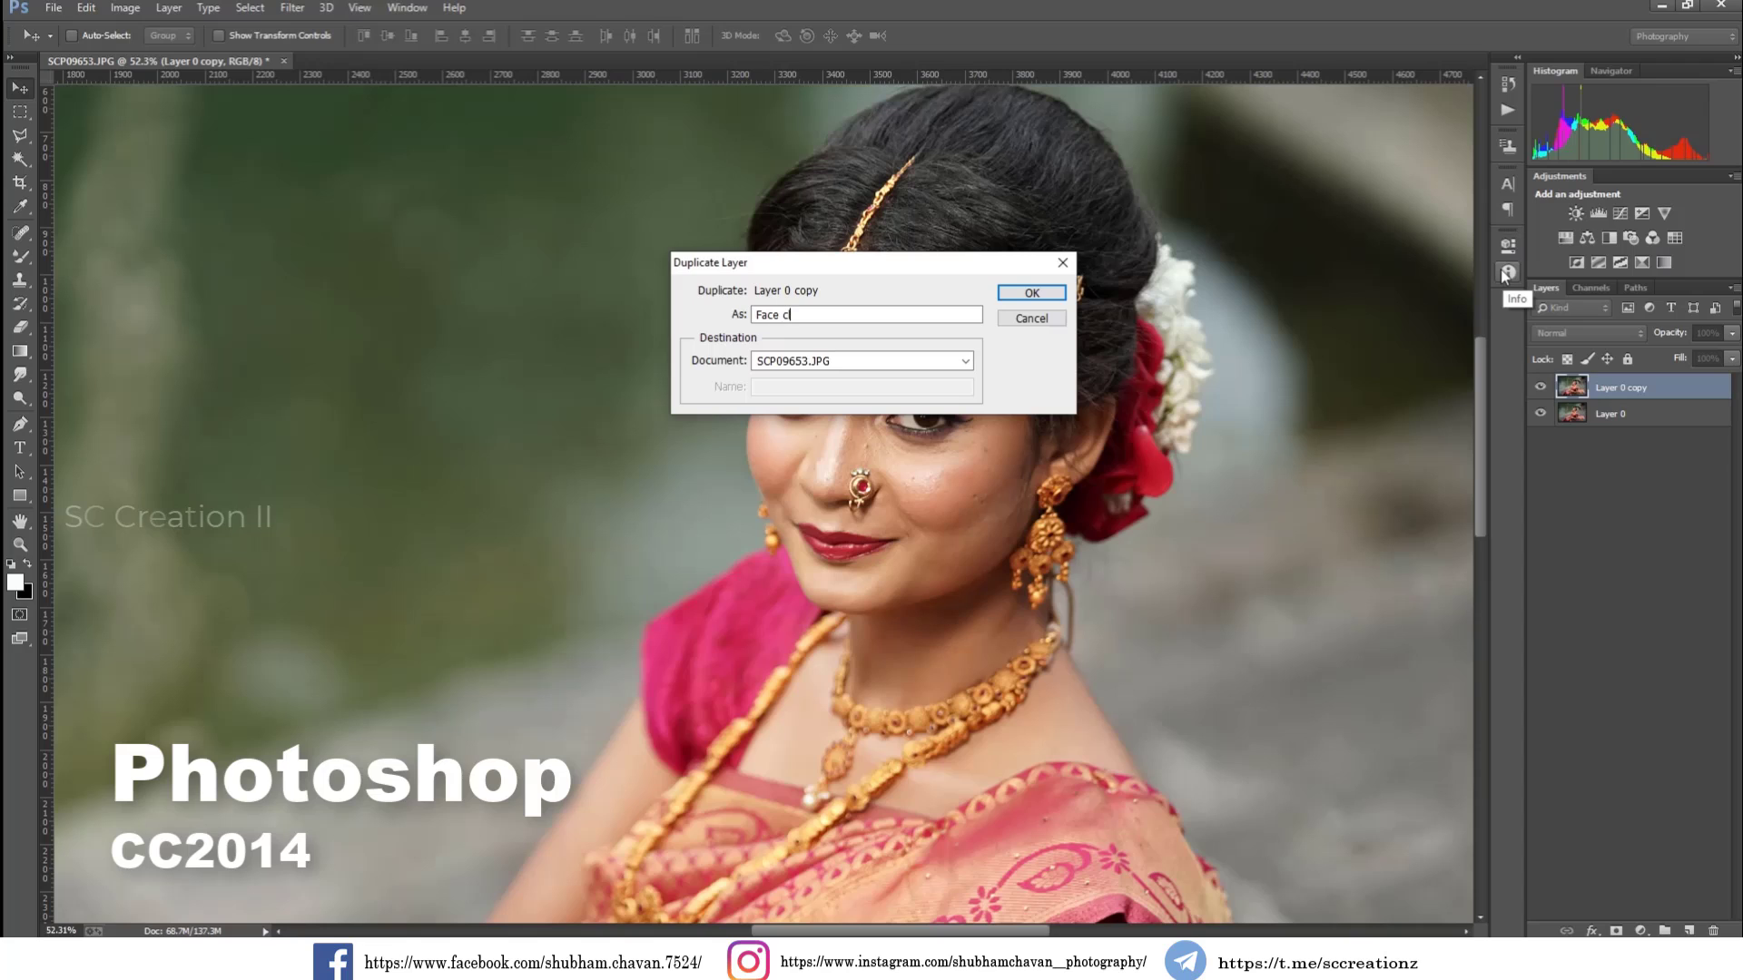
key("Return")
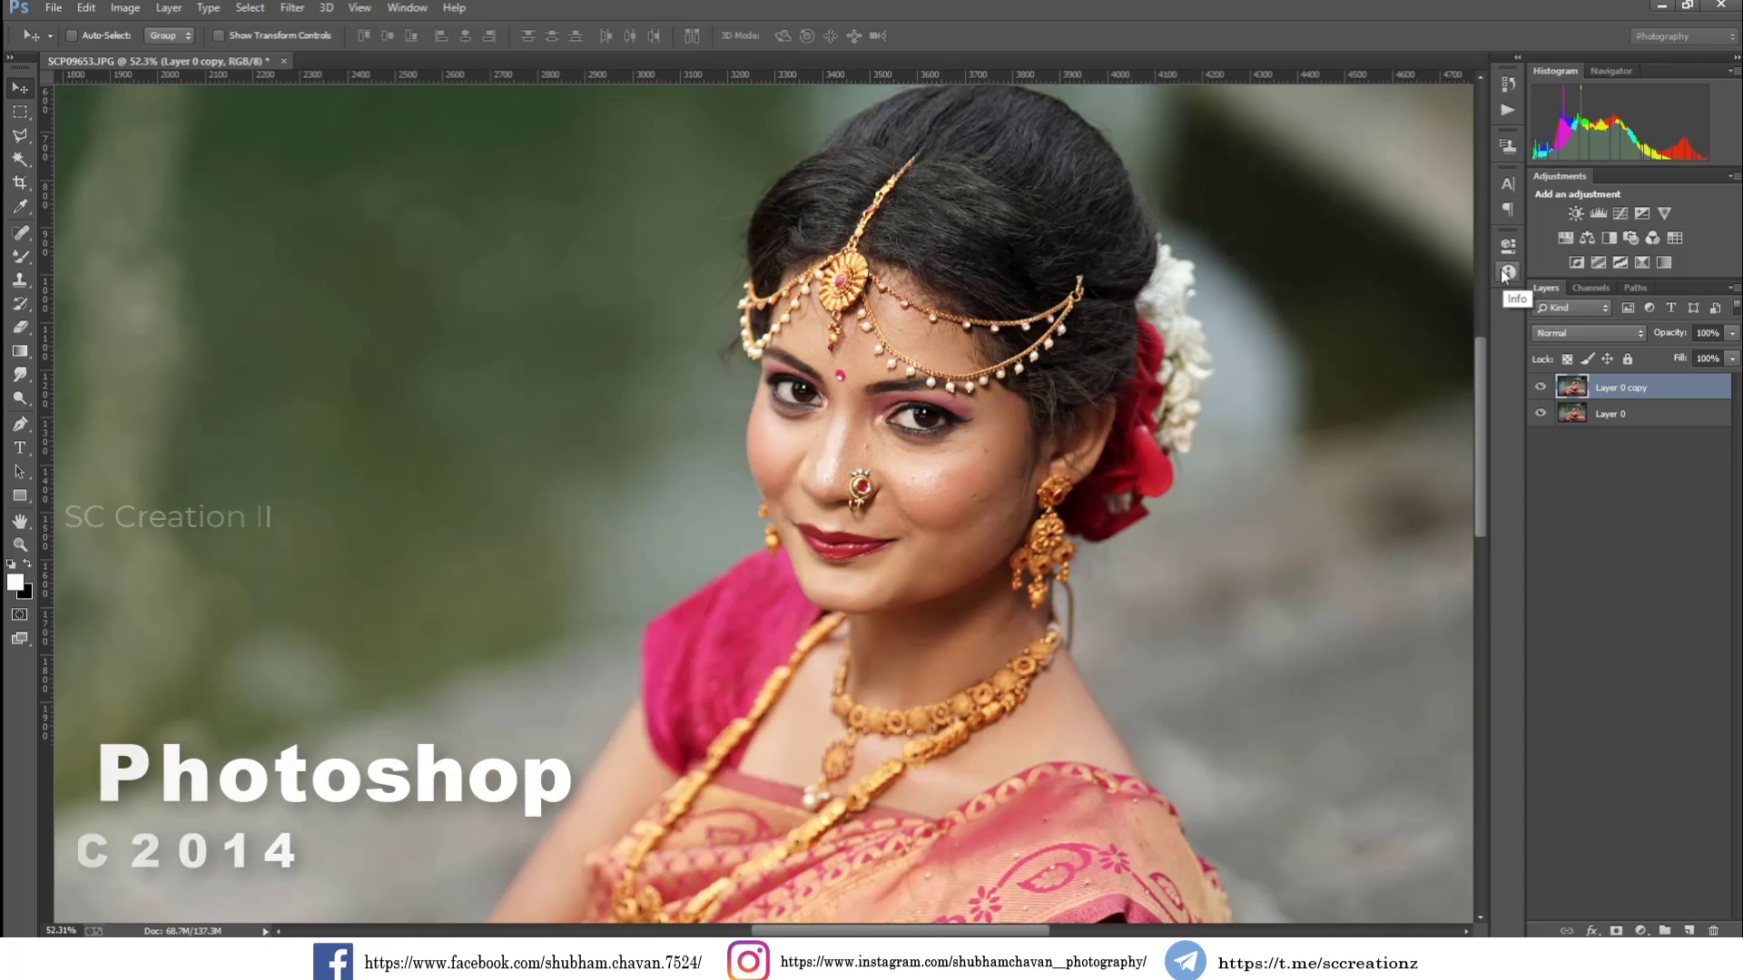
Step: Remove the dark spots and blemishes on the cheek beside the nose ring with the Spot Healing Brush
scroll(955, 528, "up", 4)
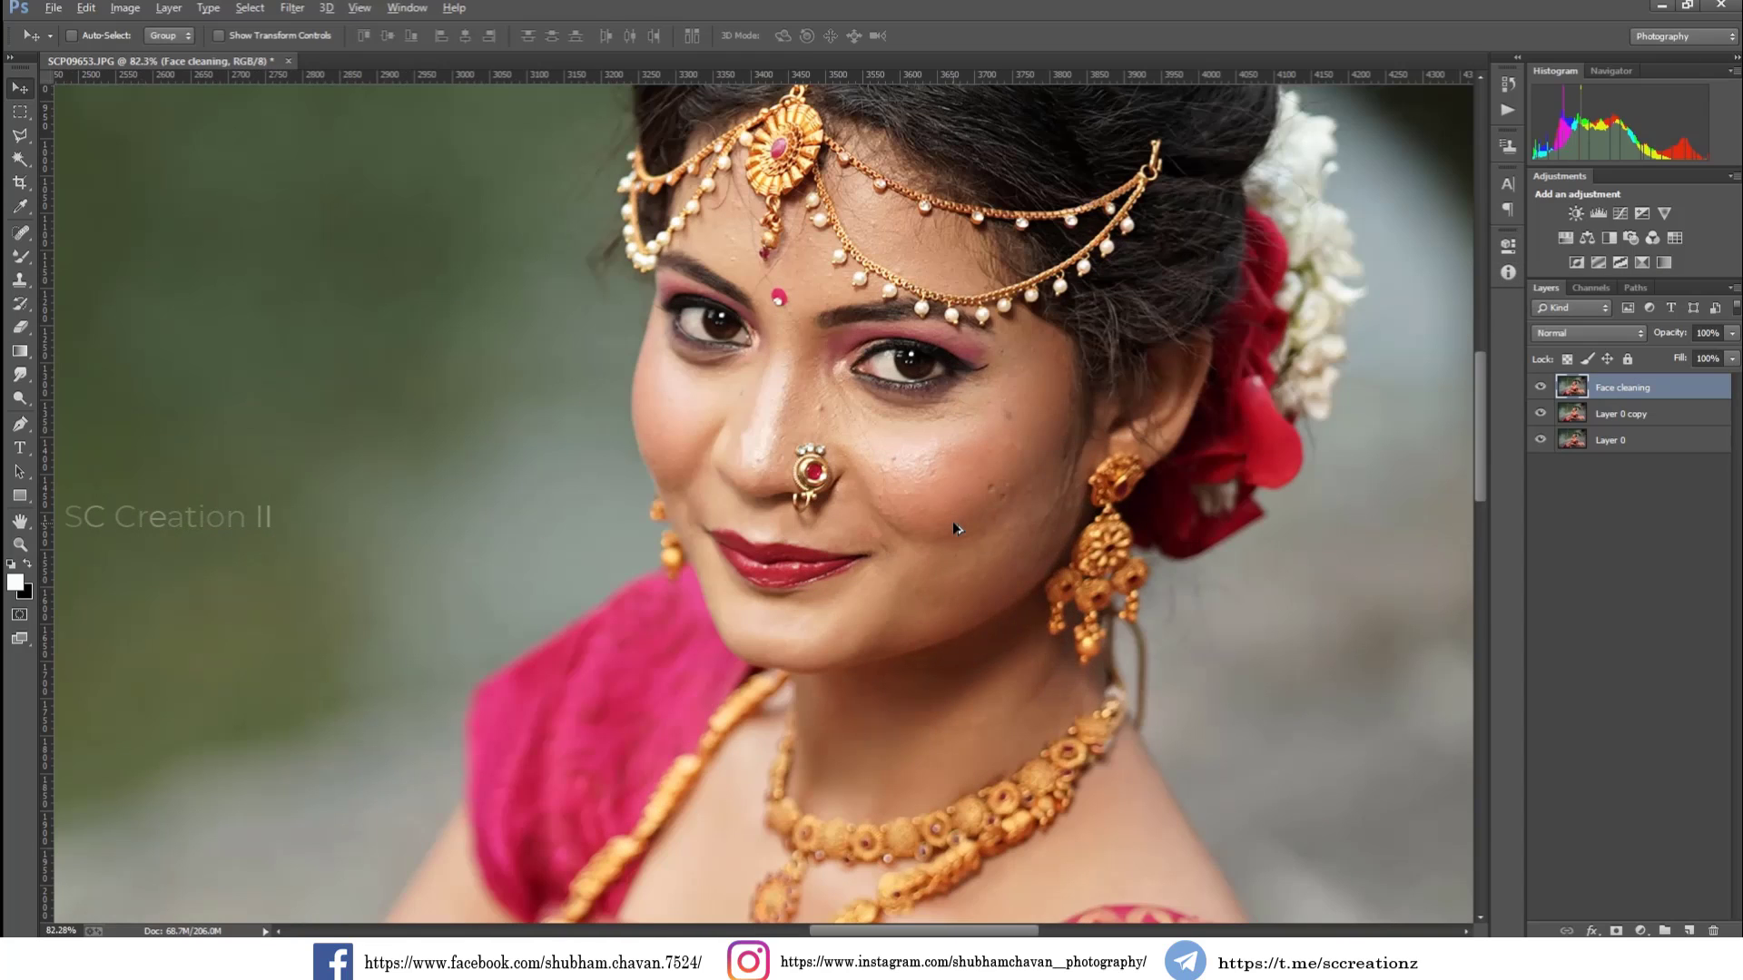
scroll(955, 529, "up", 2)
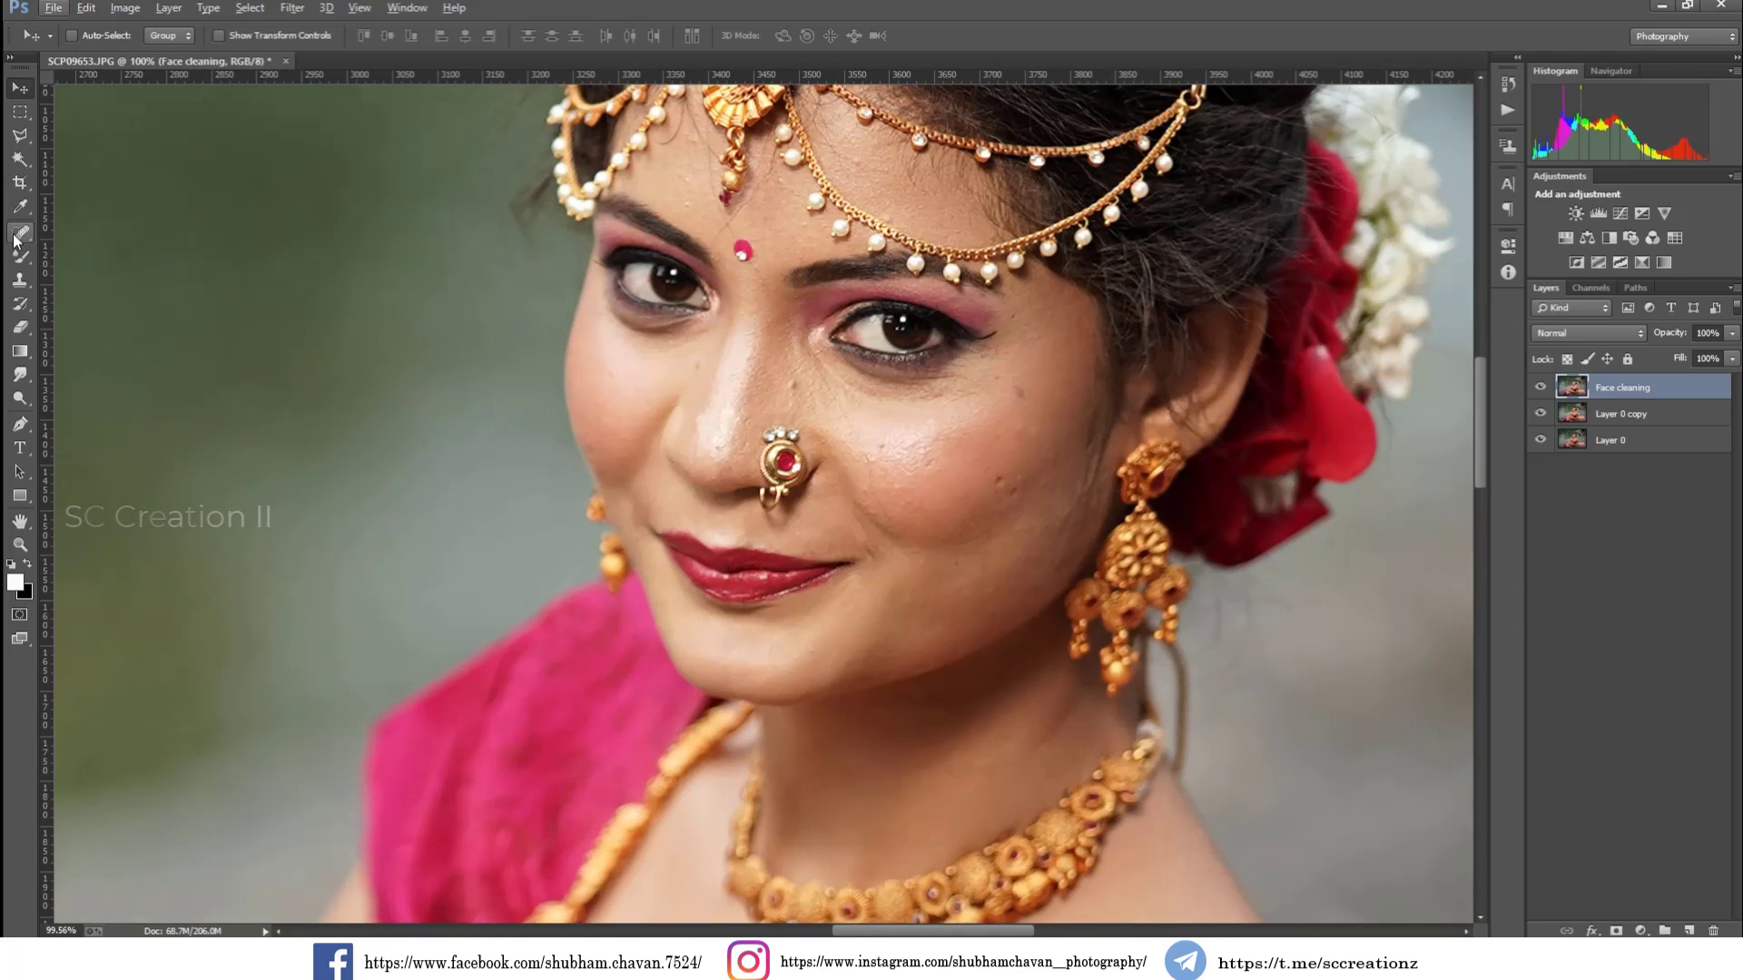
left_click(16, 239)
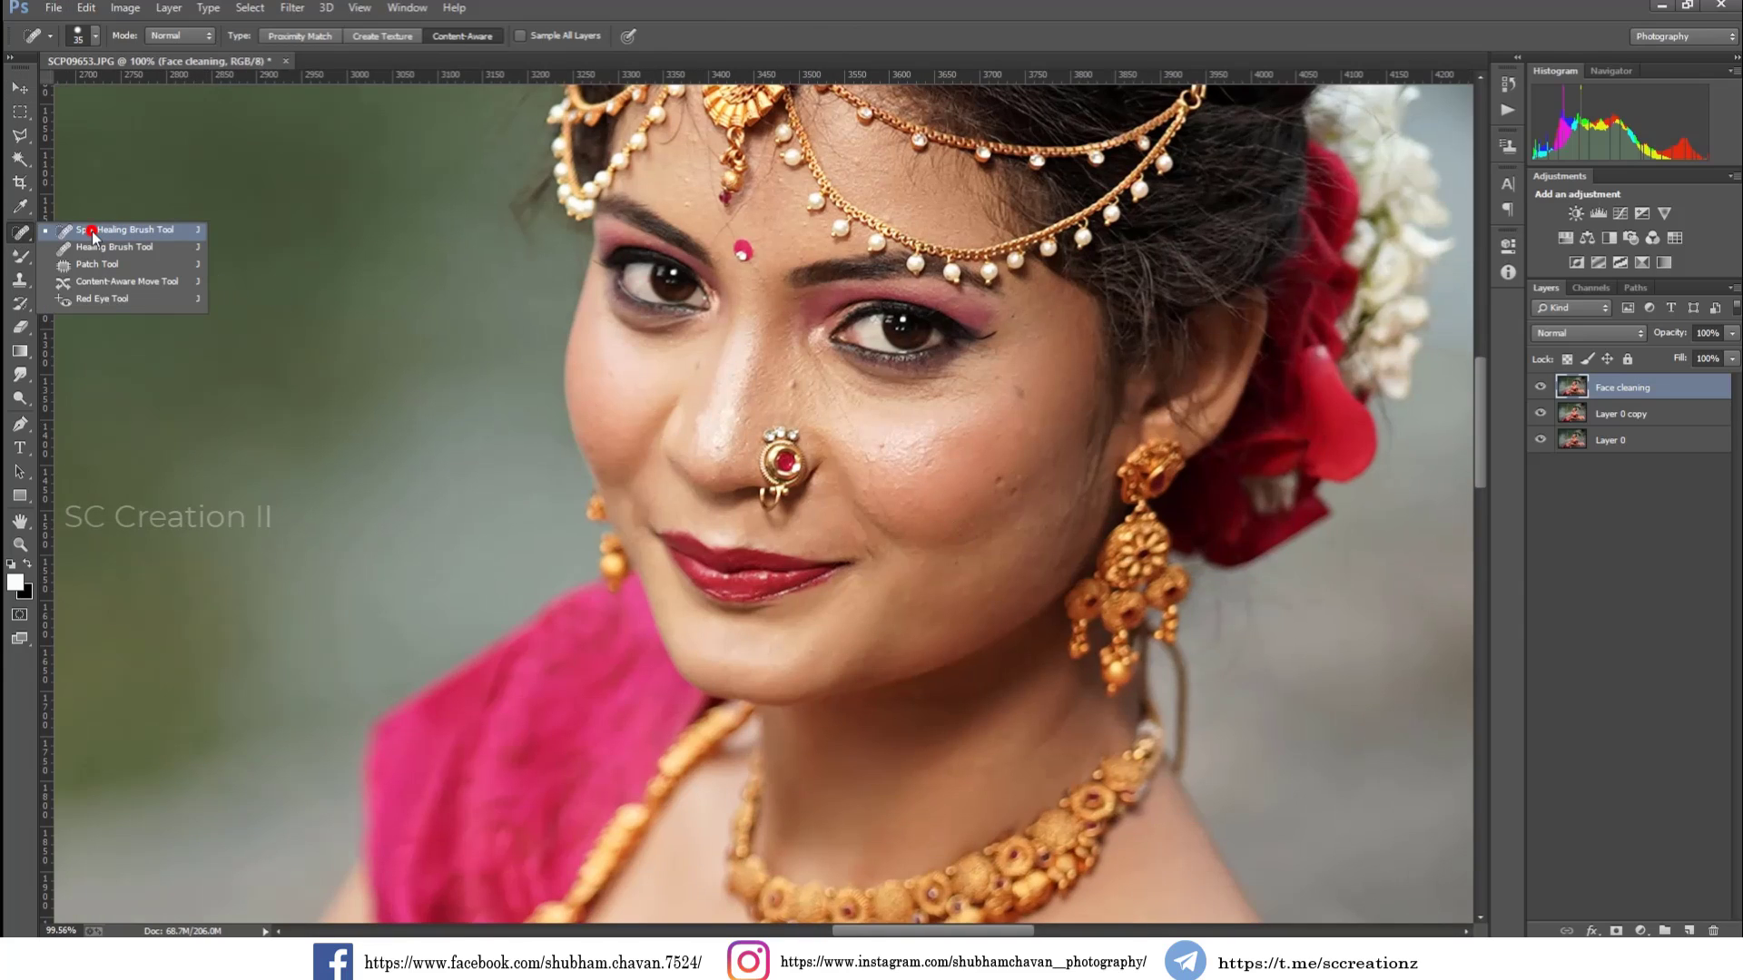
left_click(92, 234)
scroll(1007, 542, "up", 2)
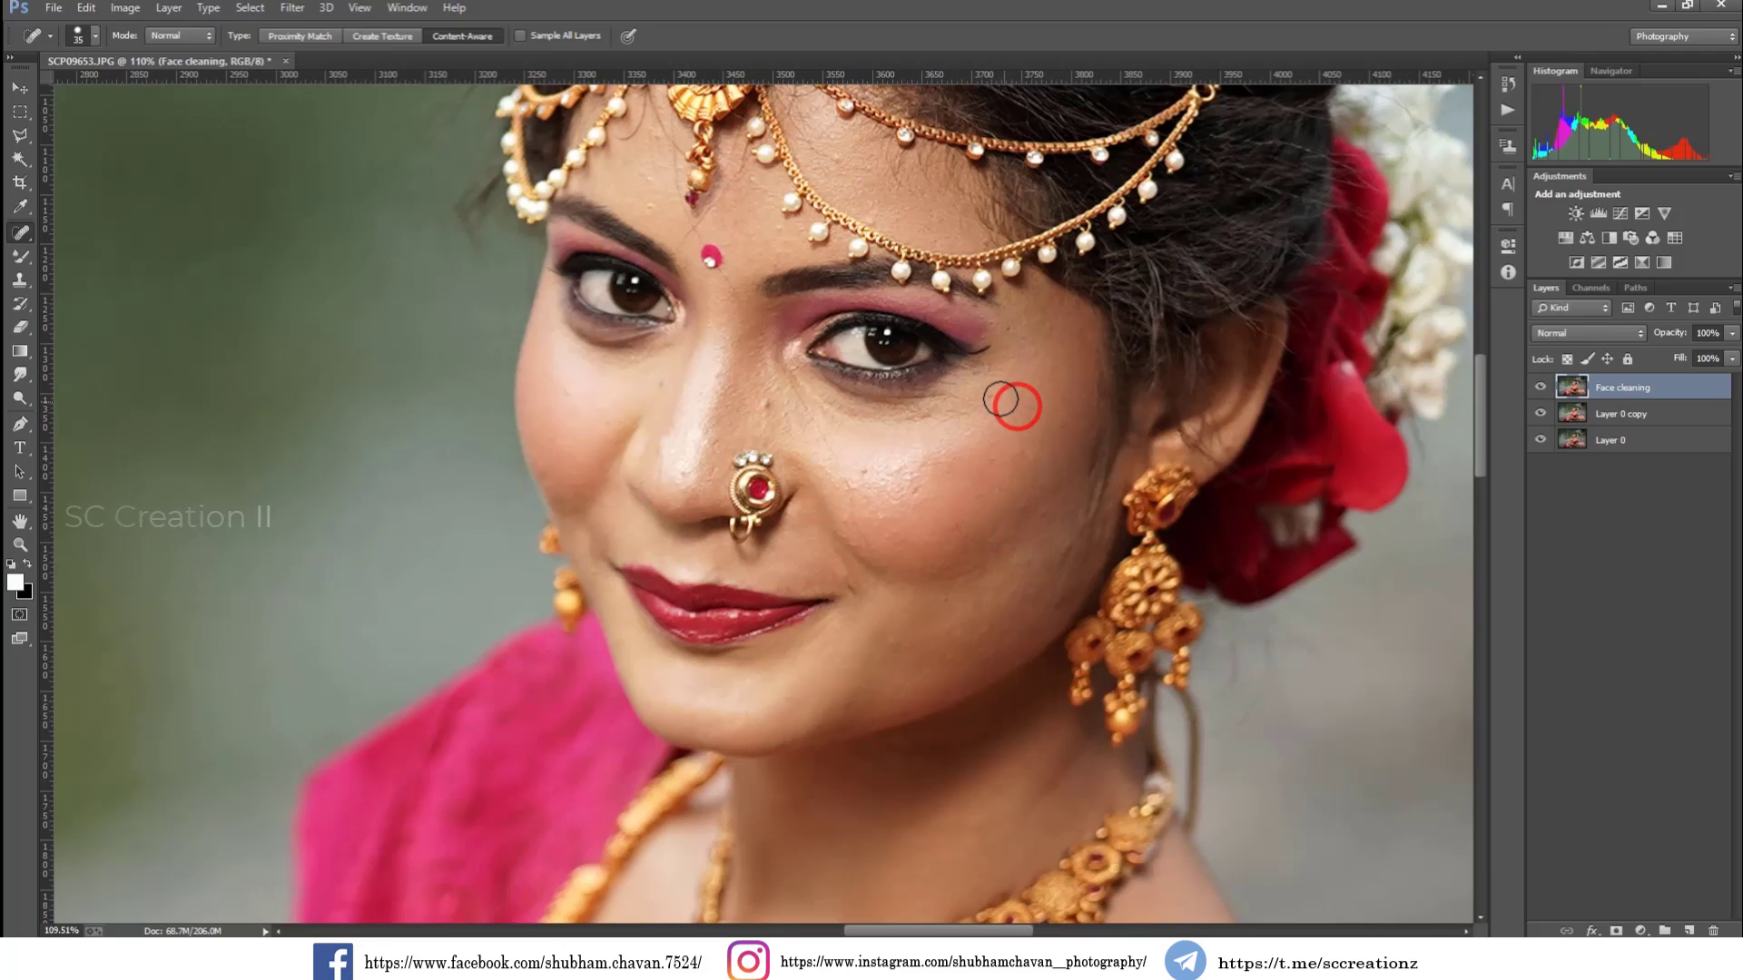
left_click(870, 475)
left_click(925, 483)
left_click(962, 498)
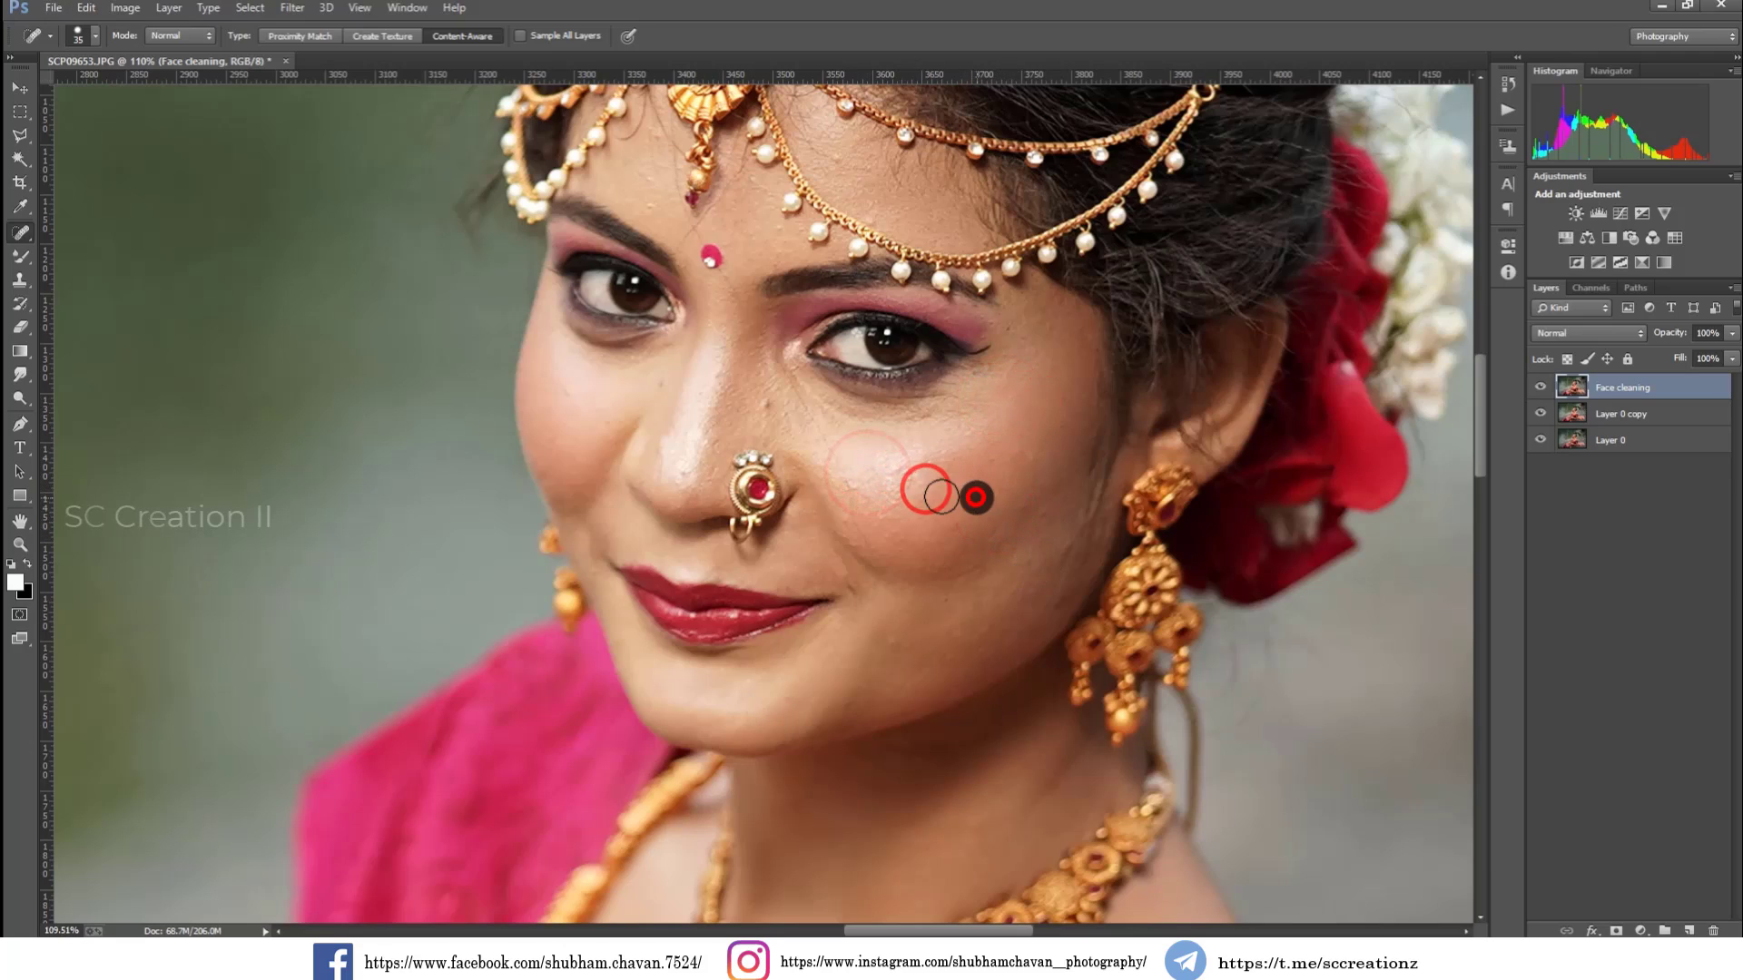
left_click(902, 470)
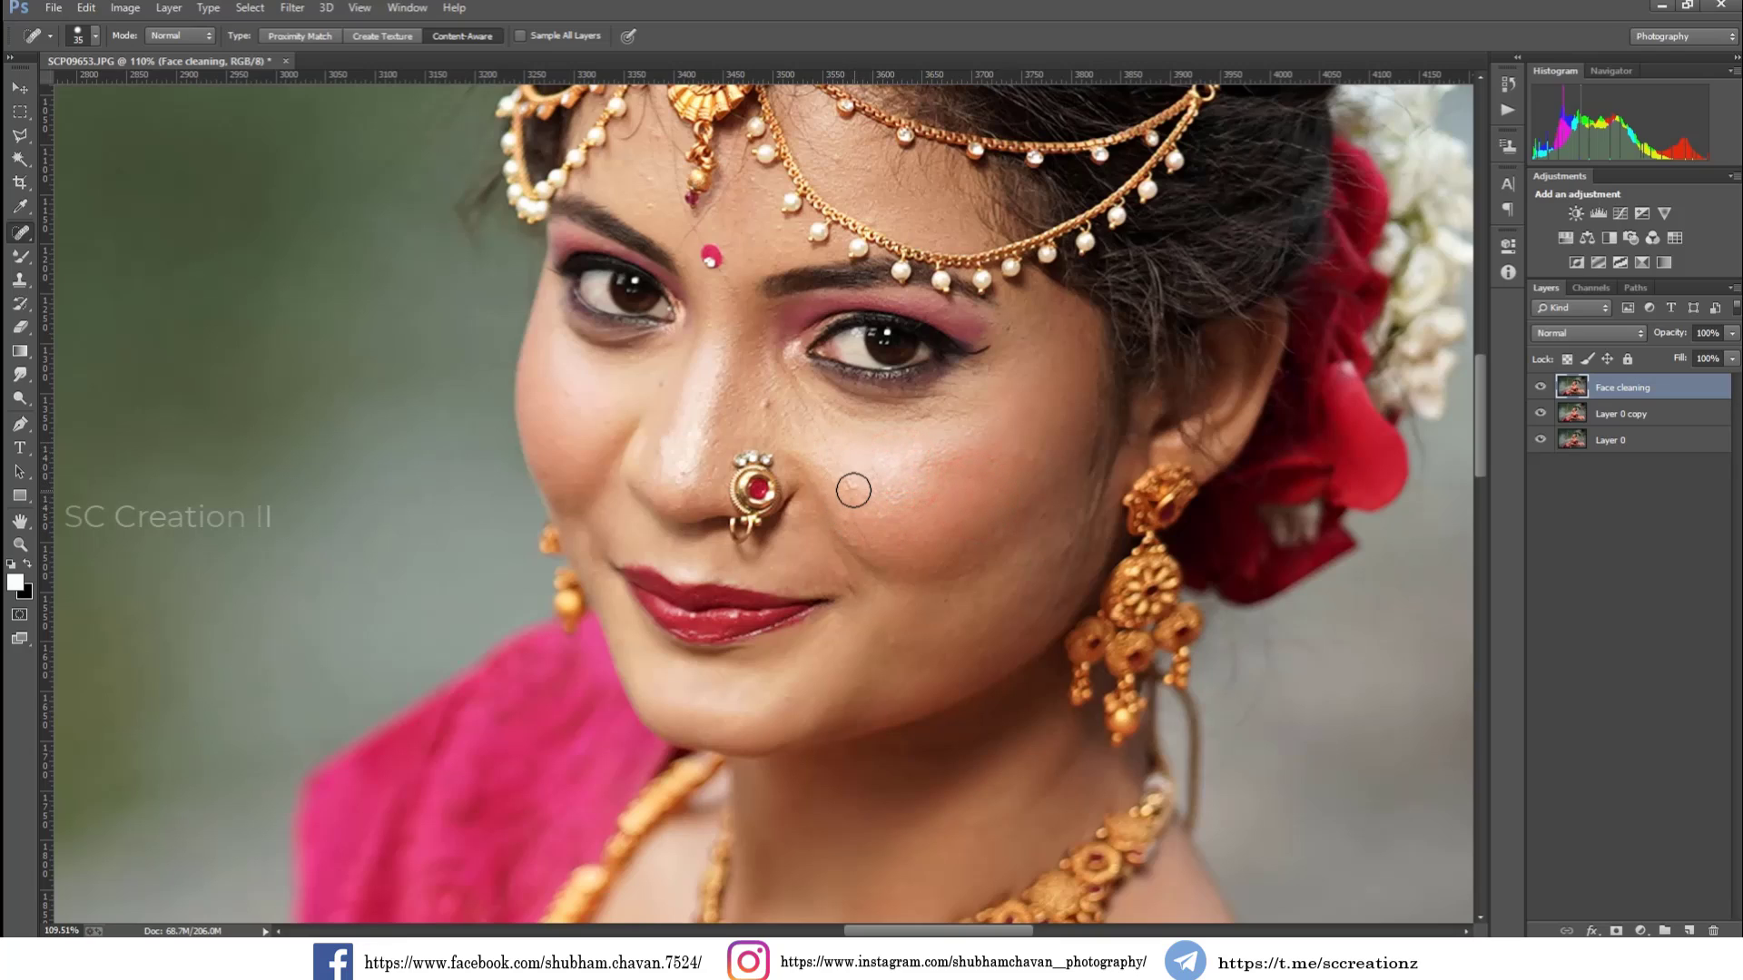
left_click(862, 500)
Step: Reduce the healing brush size to 16 px and heal the small spots on the nose and both cheeks
right_click(896, 500)
left_click_drag(939, 537, 933, 543)
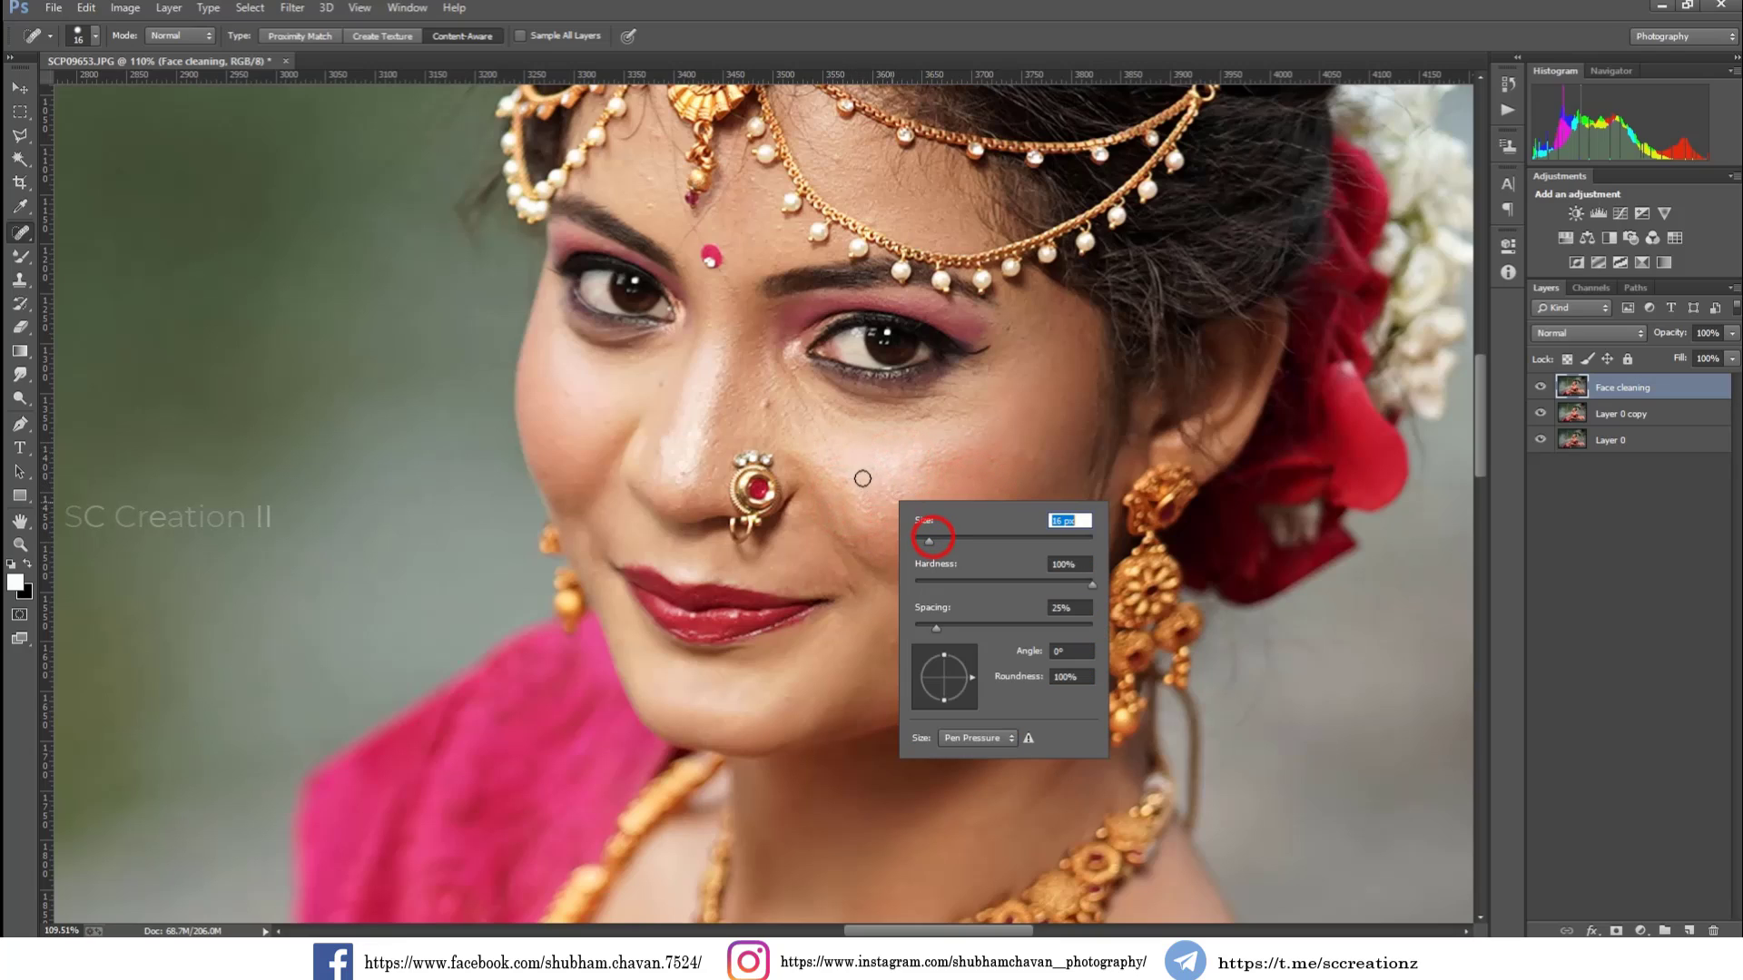
left_click(794, 394)
left_click_drag(794, 395, 848, 490)
left_click(794, 395)
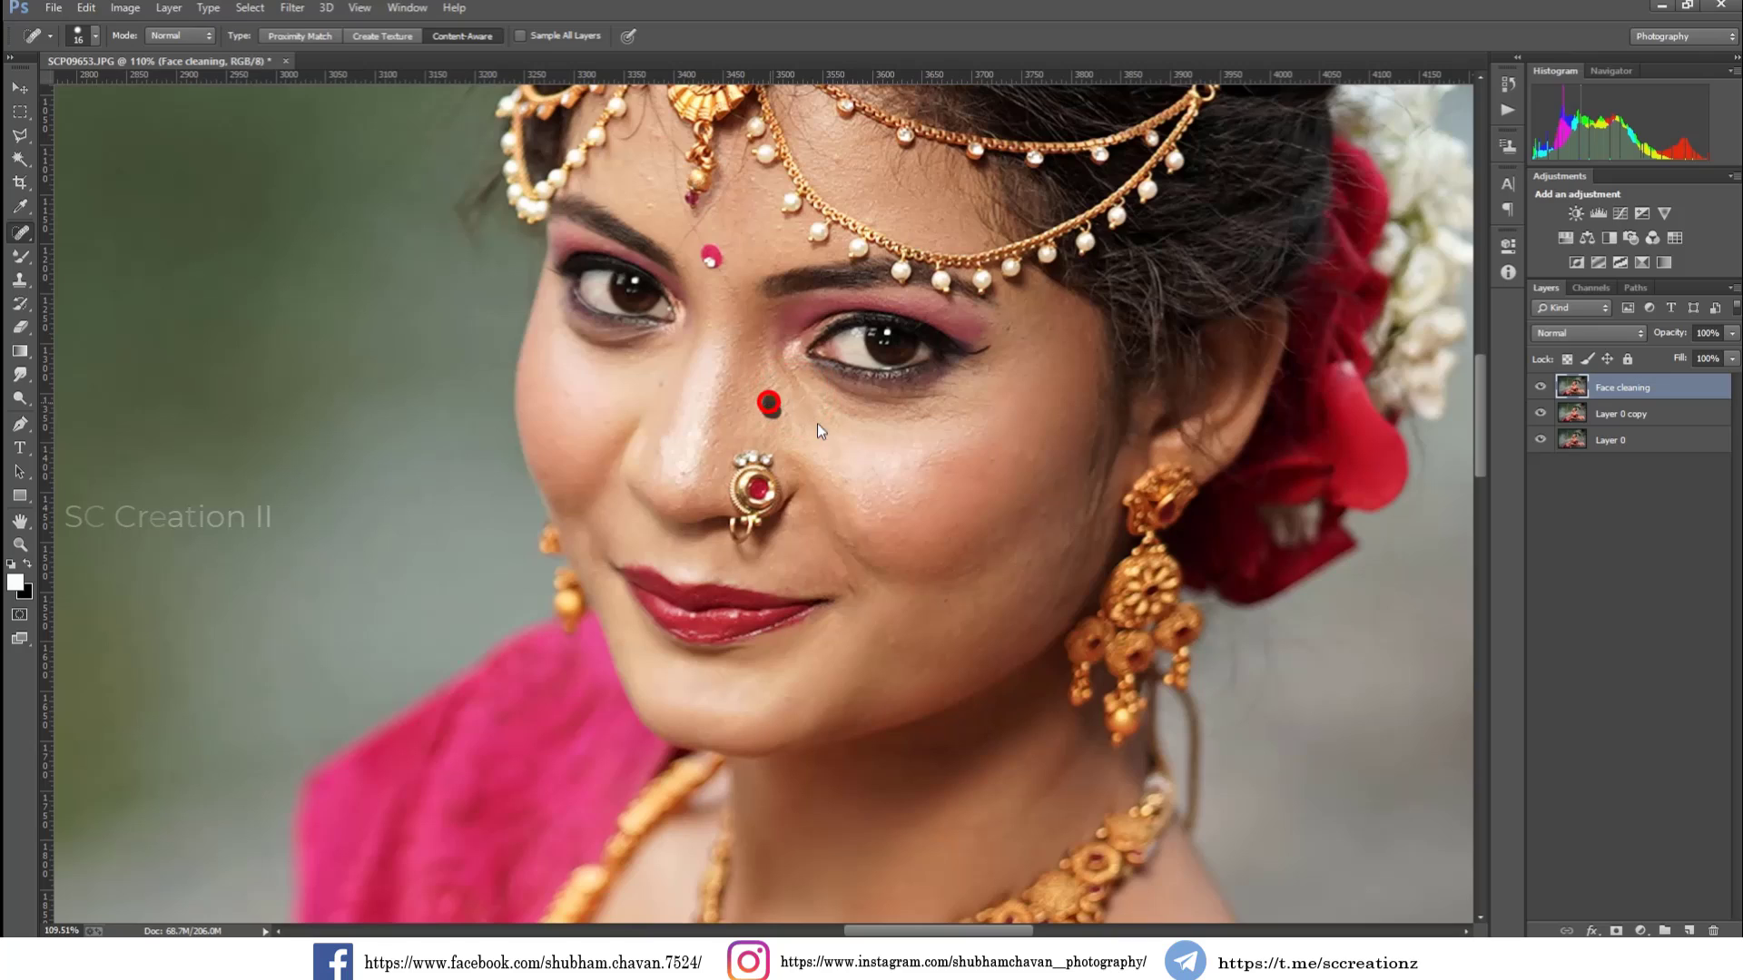
left_click(777, 393)
left_click(685, 475)
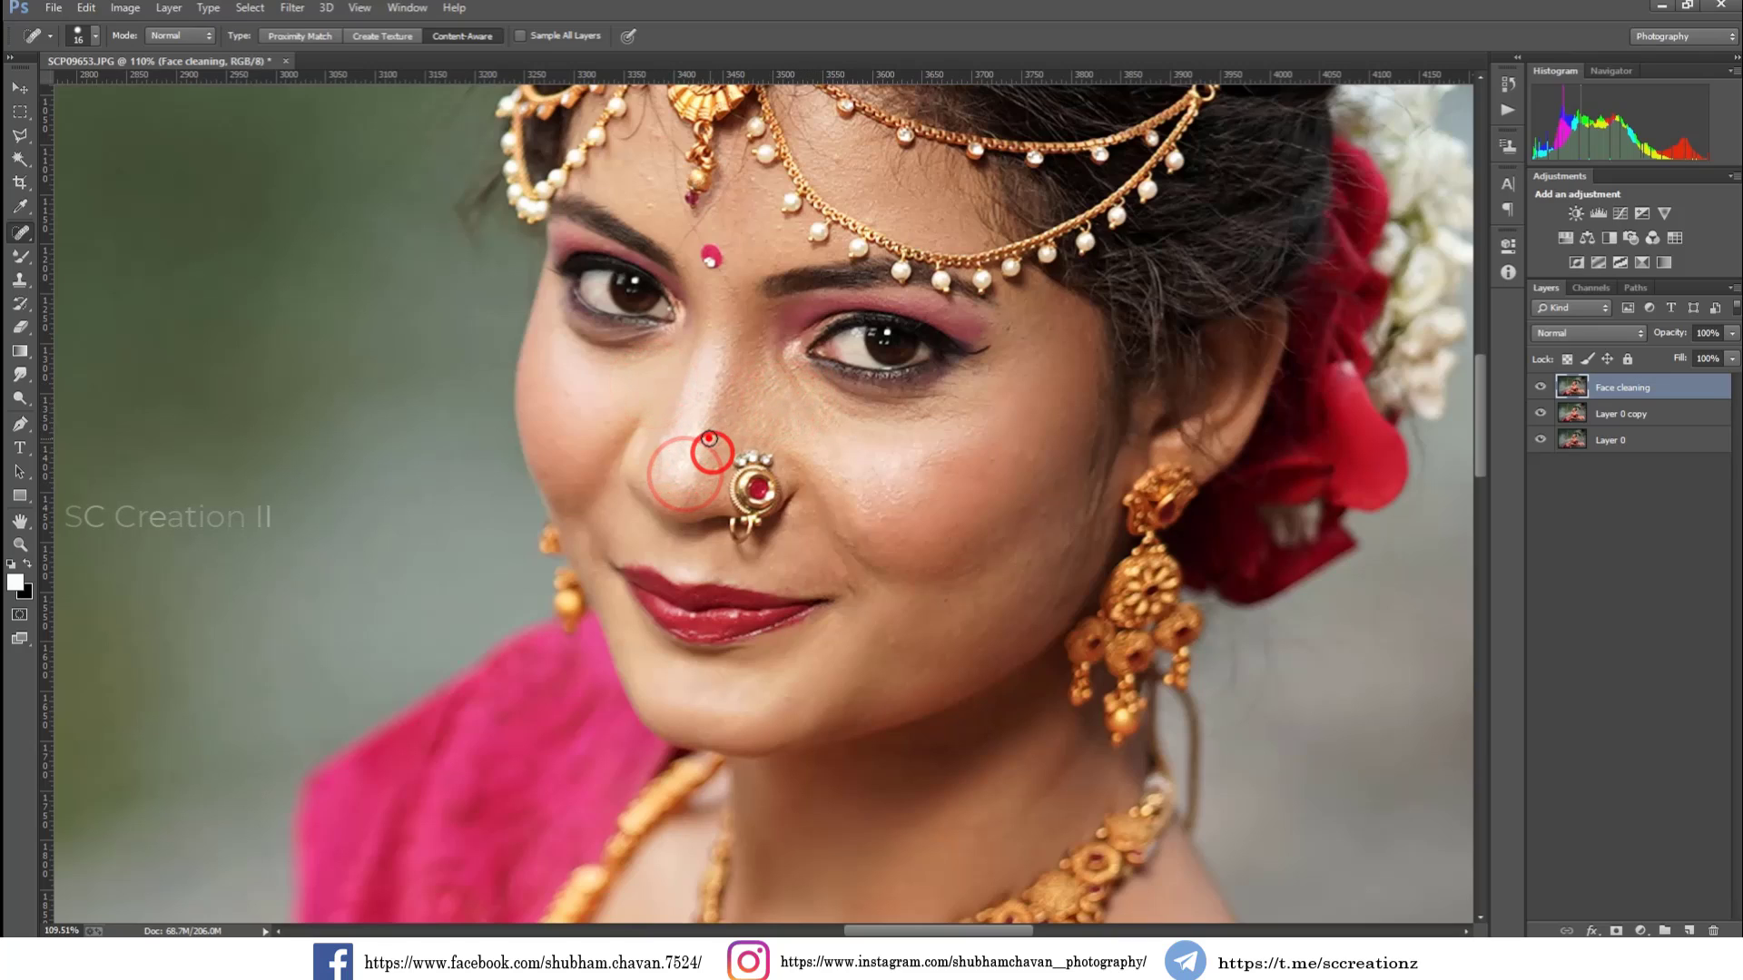
left_click(564, 393)
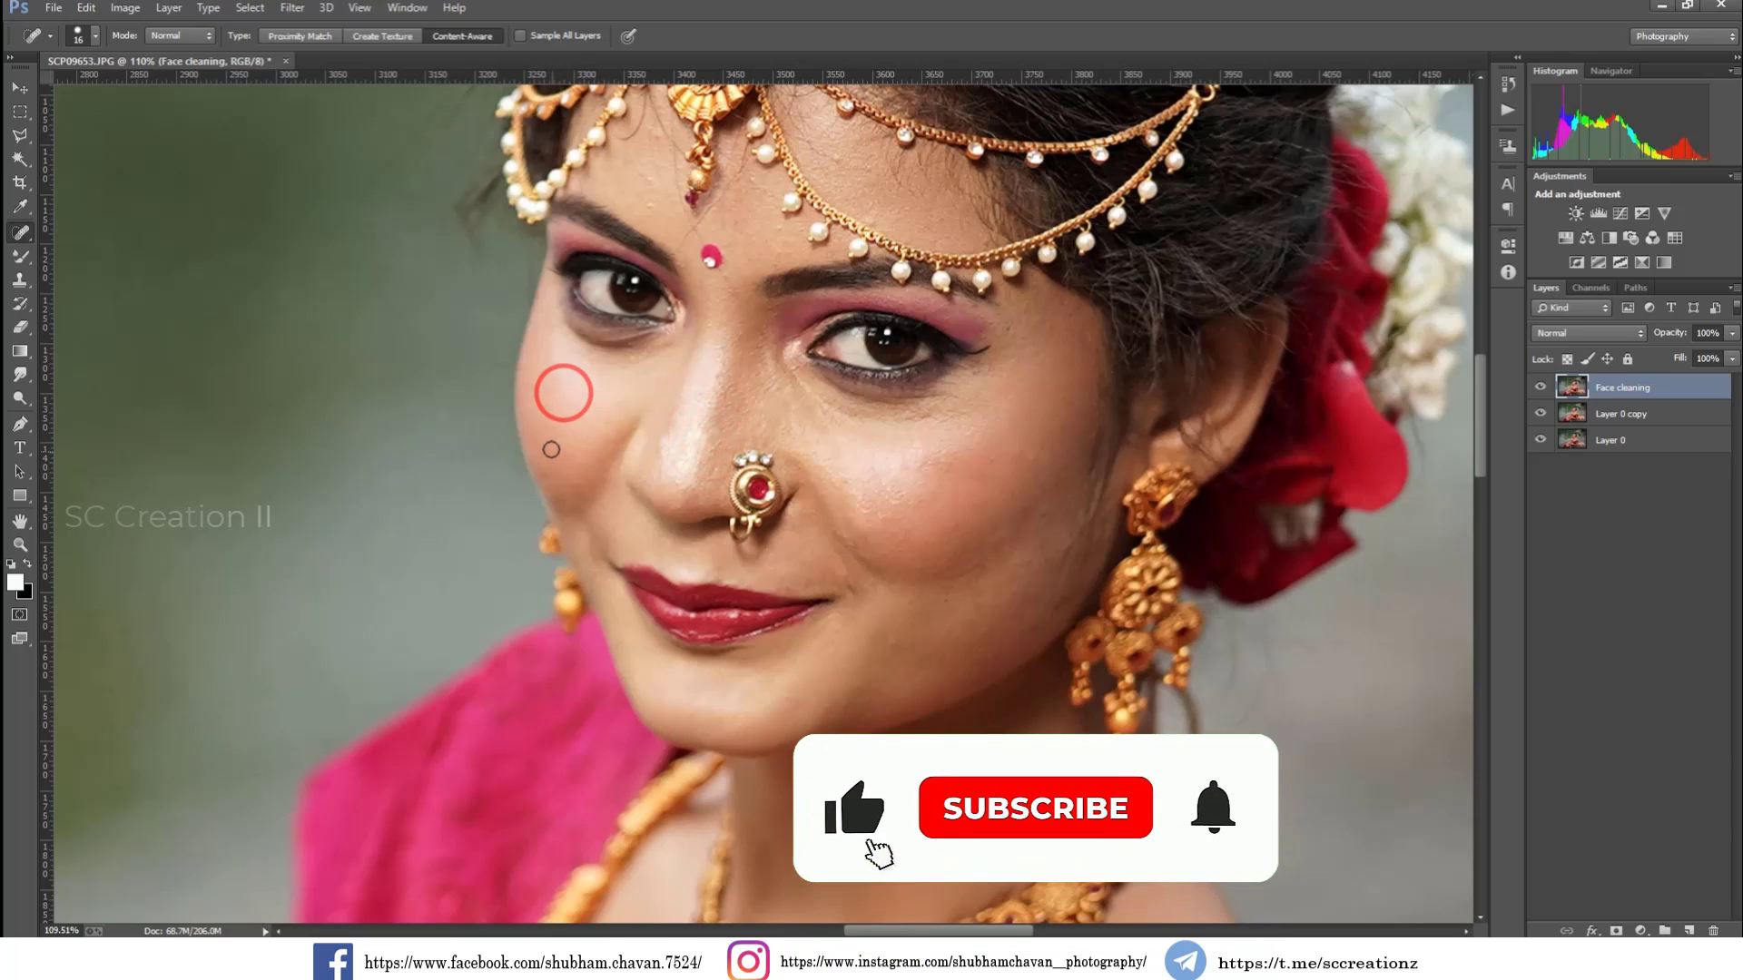
left_click(550, 444)
Step: Heal the forehead blemishes around the hanging headpiece and bindi, and compare the face with the Face cleaning layer hidden and shown
scroll(744, 309, "up", 2)
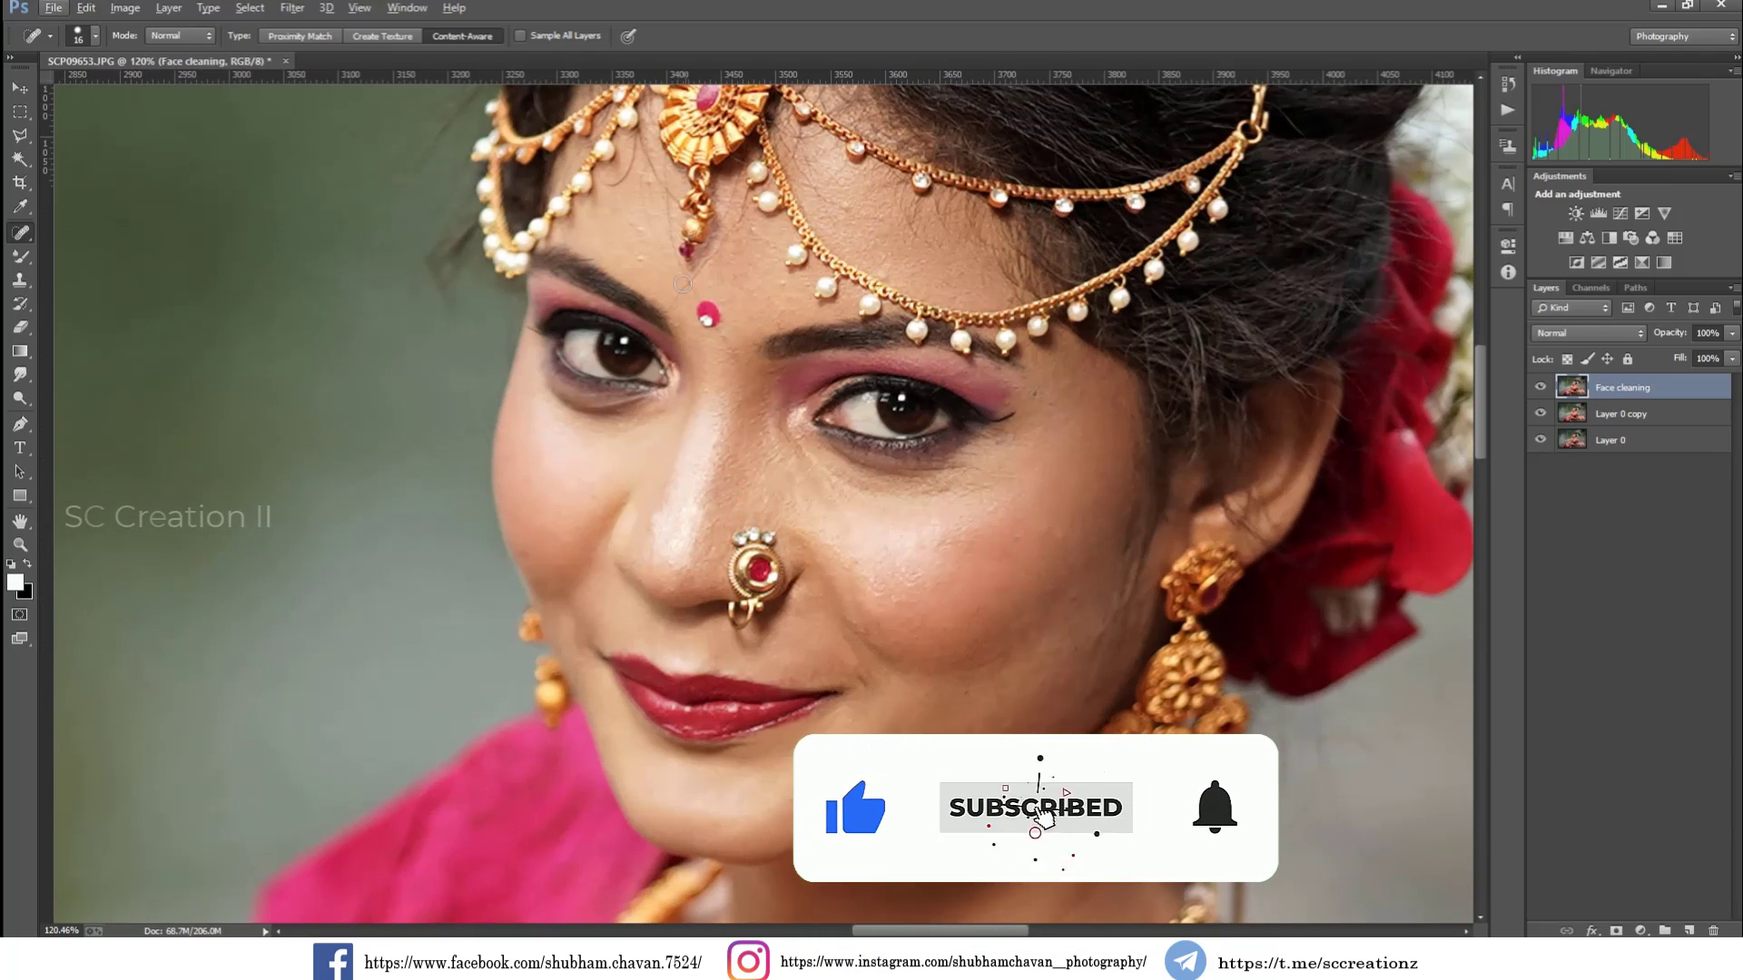
left_click(639, 233)
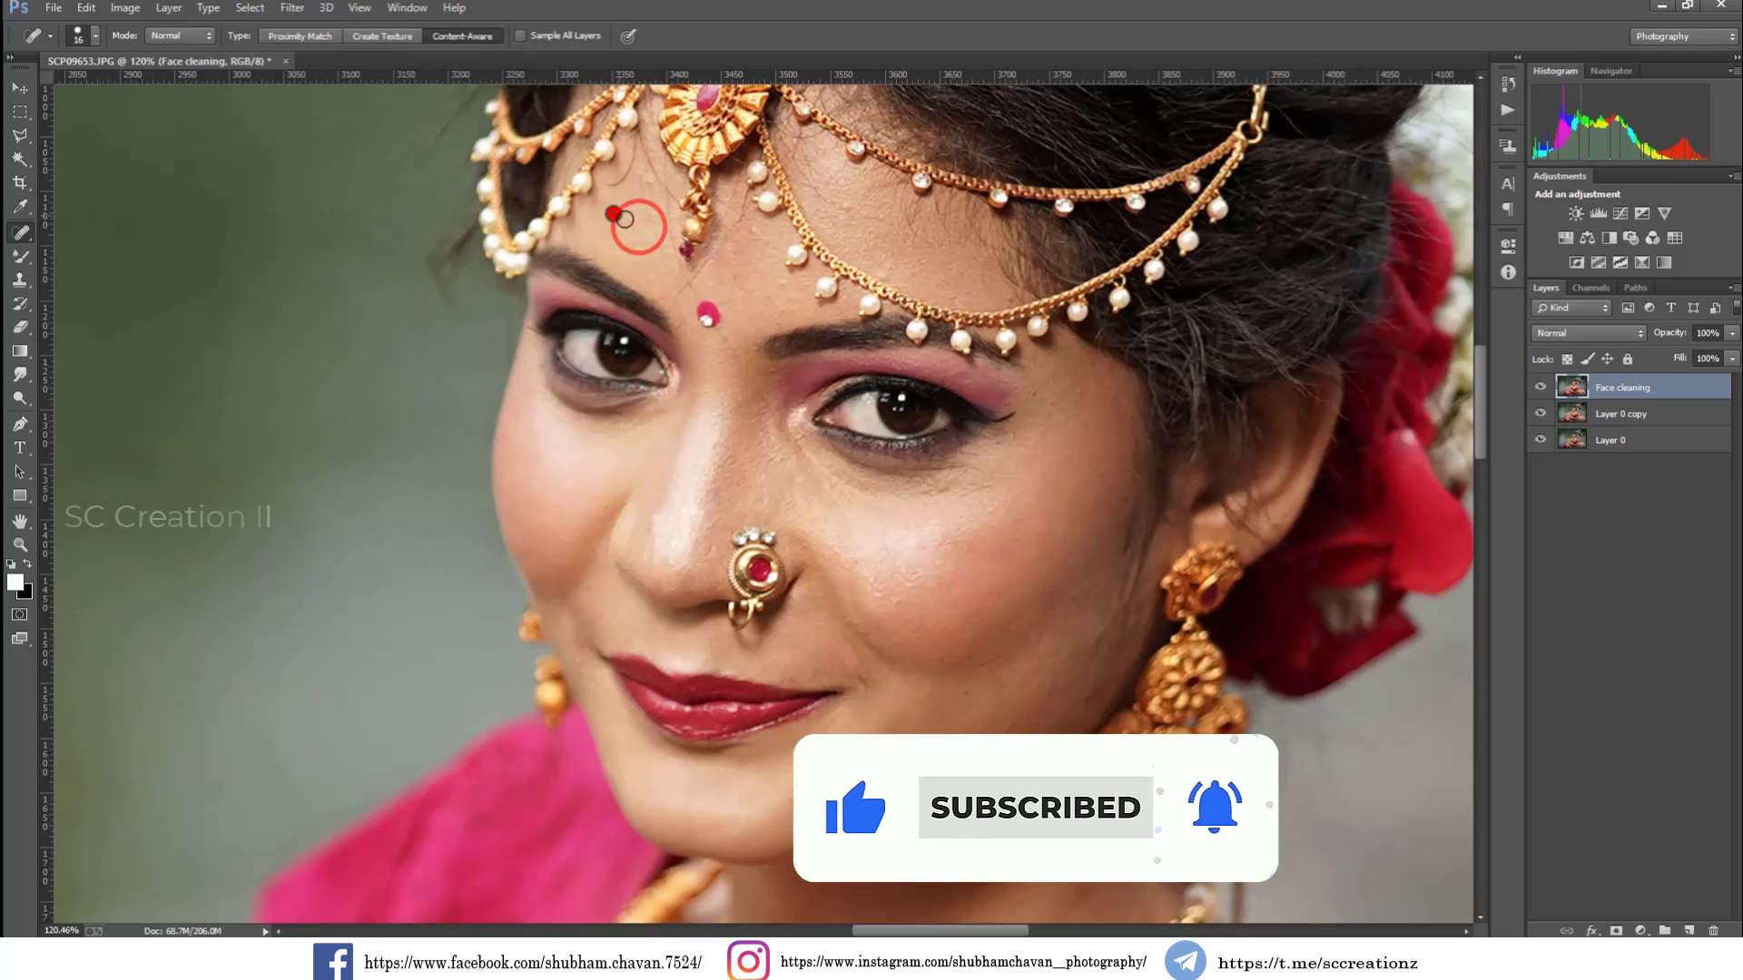
left_click(635, 177)
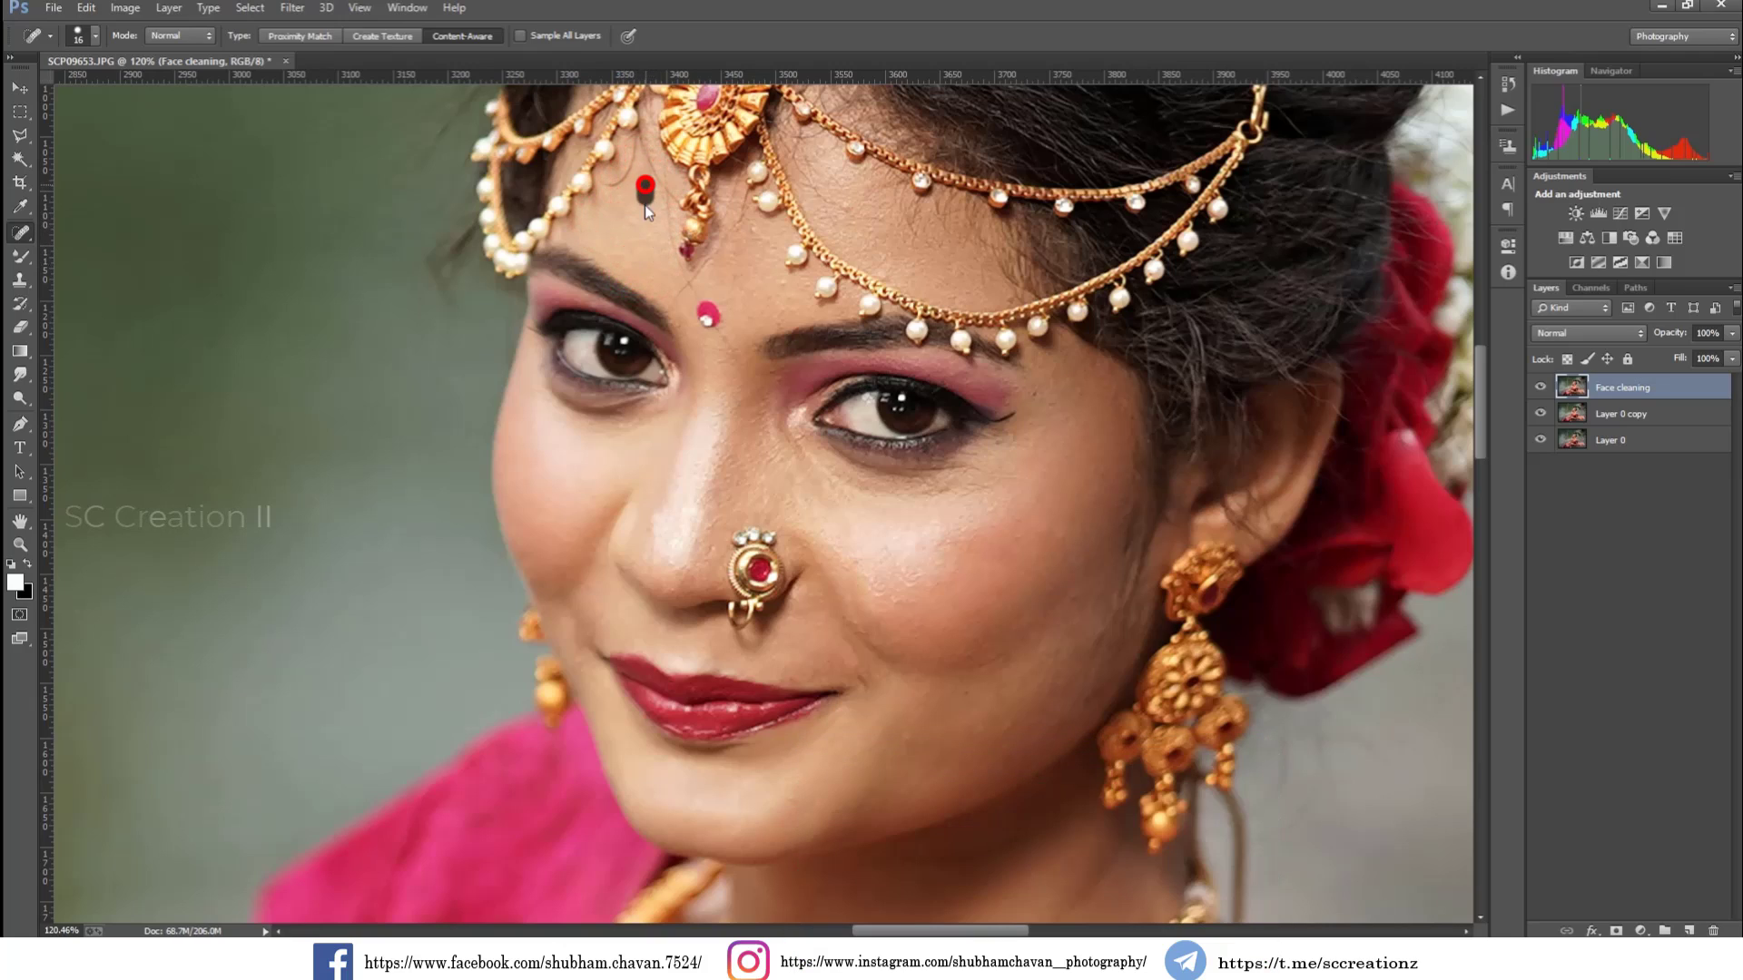
left_click(691, 284)
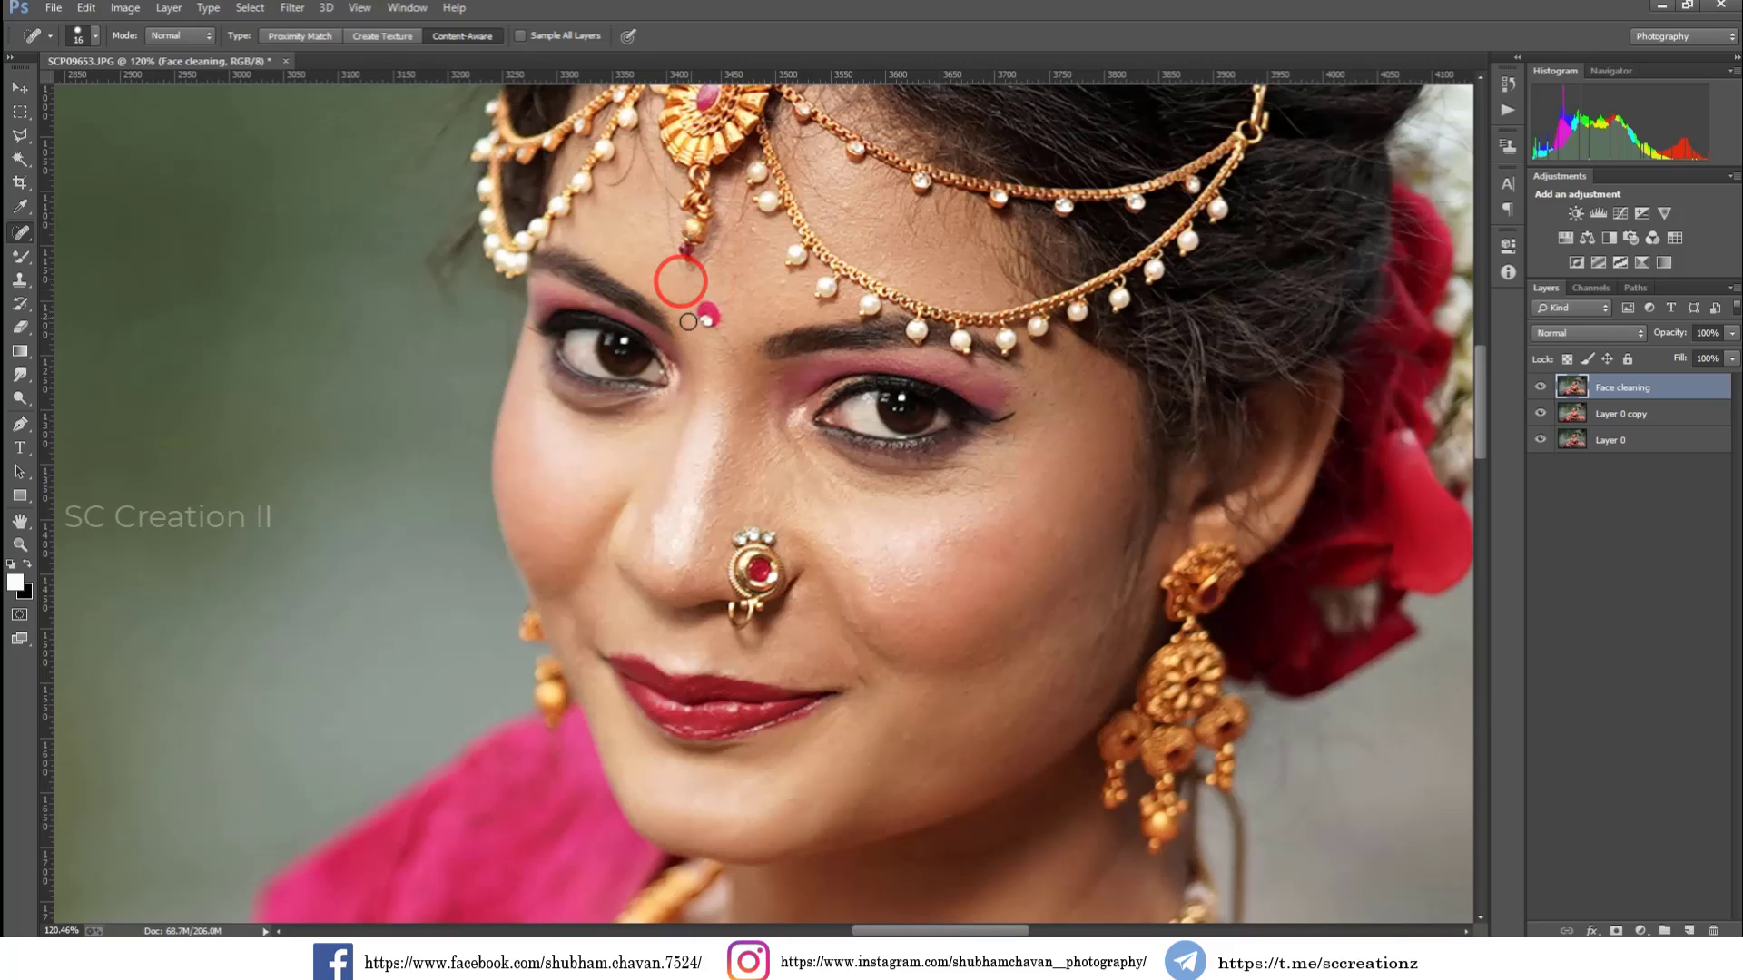
scroll(903, 545, "down", 1)
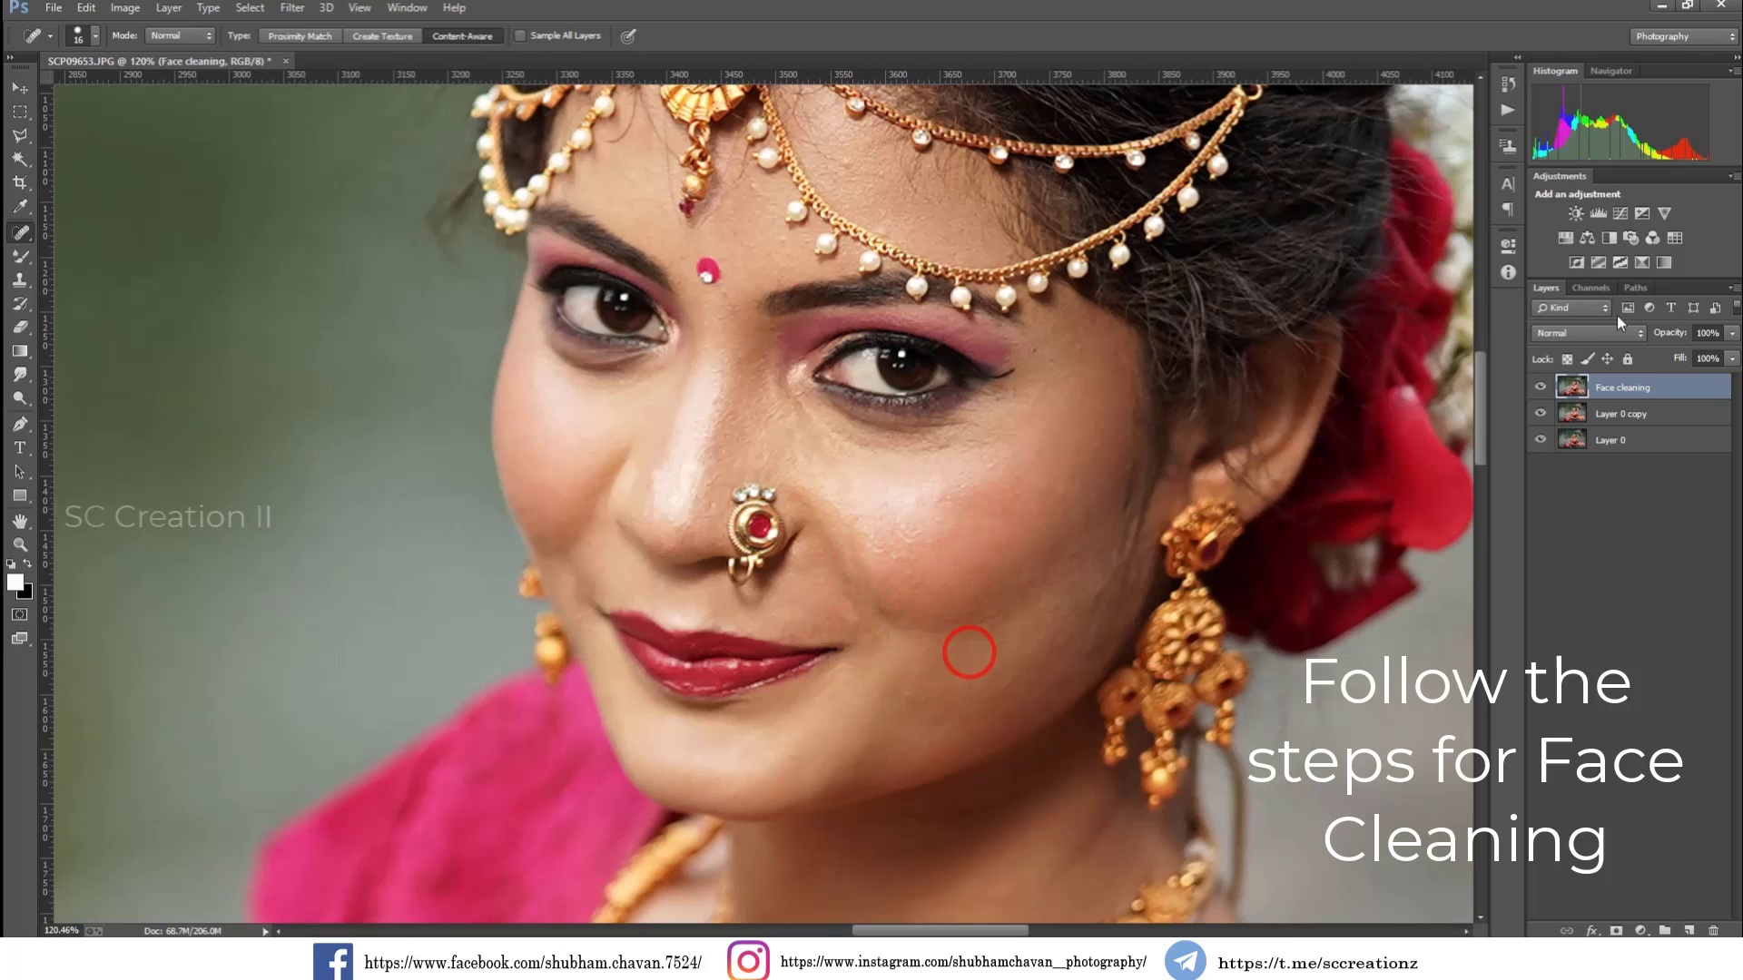
left_click(1540, 385)
left_click(1540, 386)
Step: Sample skin color from the cheek on the earring side and smooth that cheek down to the jaw with a 100 px Mixer Brush
left_click(19, 264)
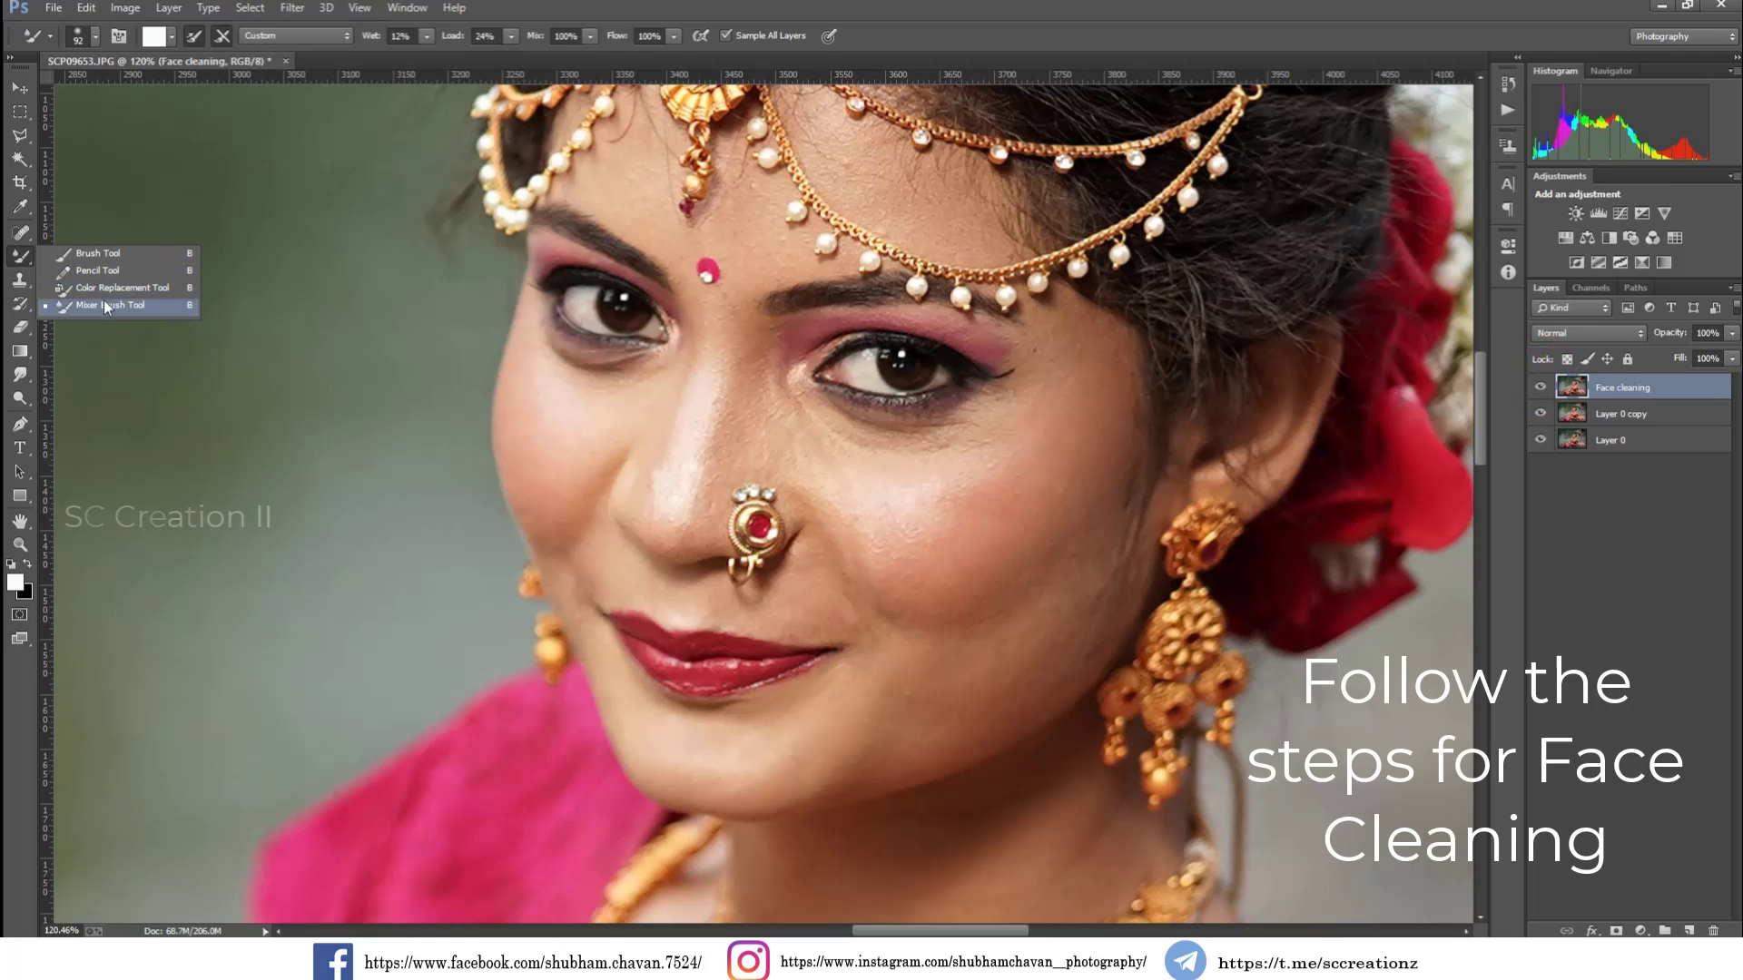
left_click(123, 306)
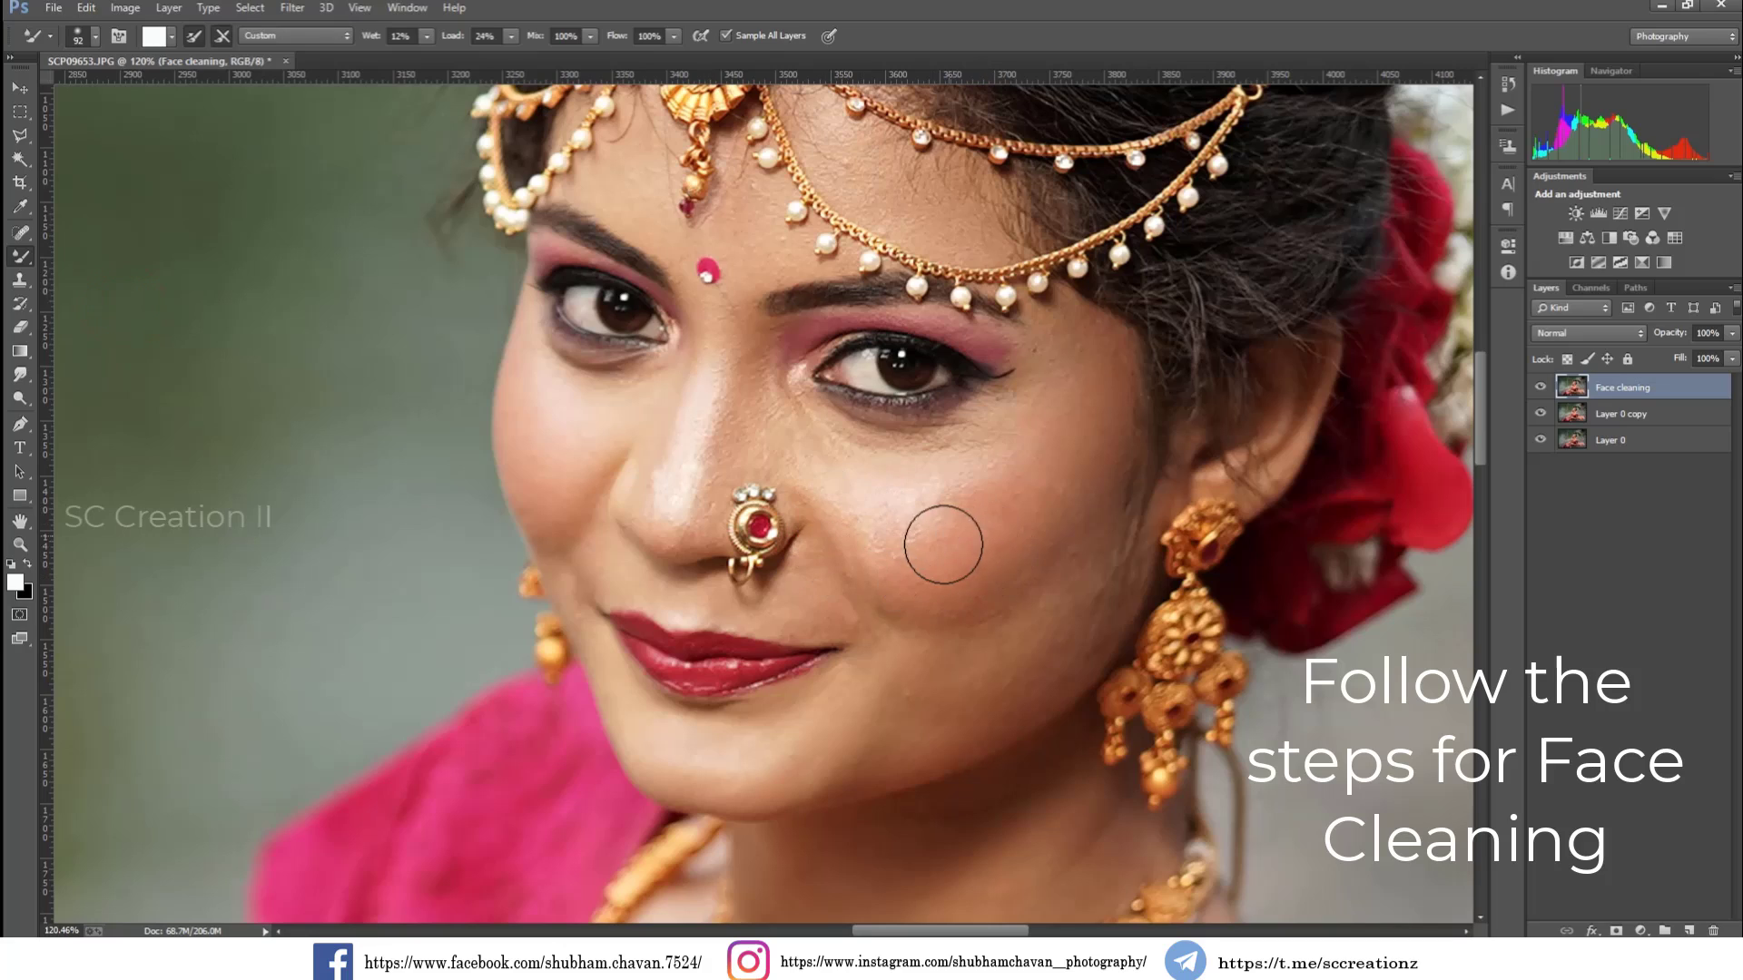
mouse_move(971, 562)
left_mouse_down()
mouse_move(957, 514)
mouse_move(972, 510)
mouse_move(919, 514)
mouse_move(985, 490)
mouse_move(979, 504)
mouse_move(891, 504)
mouse_move(806, 447)
mouse_move(821, 460)
left_mouse_up()
left_click(913, 508, "alt")
left_click_drag(825, 463, 814, 466)
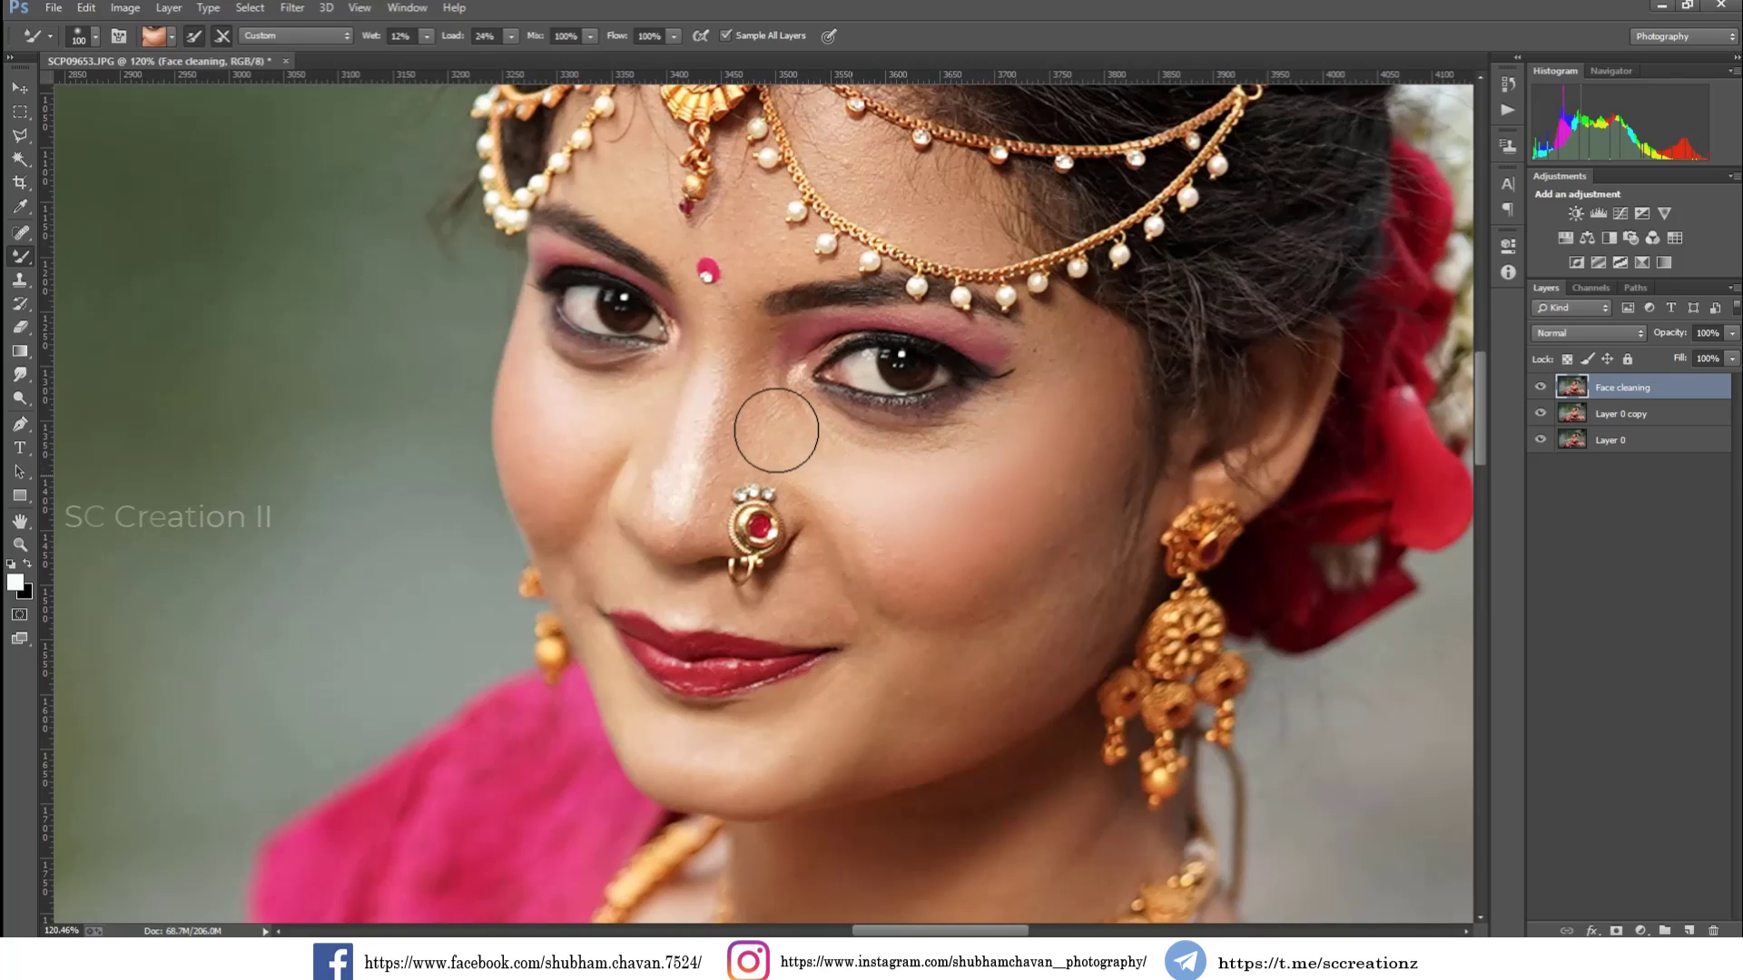
mouse_move(924, 506)
left_mouse_down()
mouse_move(914, 565)
mouse_move(875, 544)
mouse_move(897, 576)
mouse_move(970, 590)
left_mouse_up()
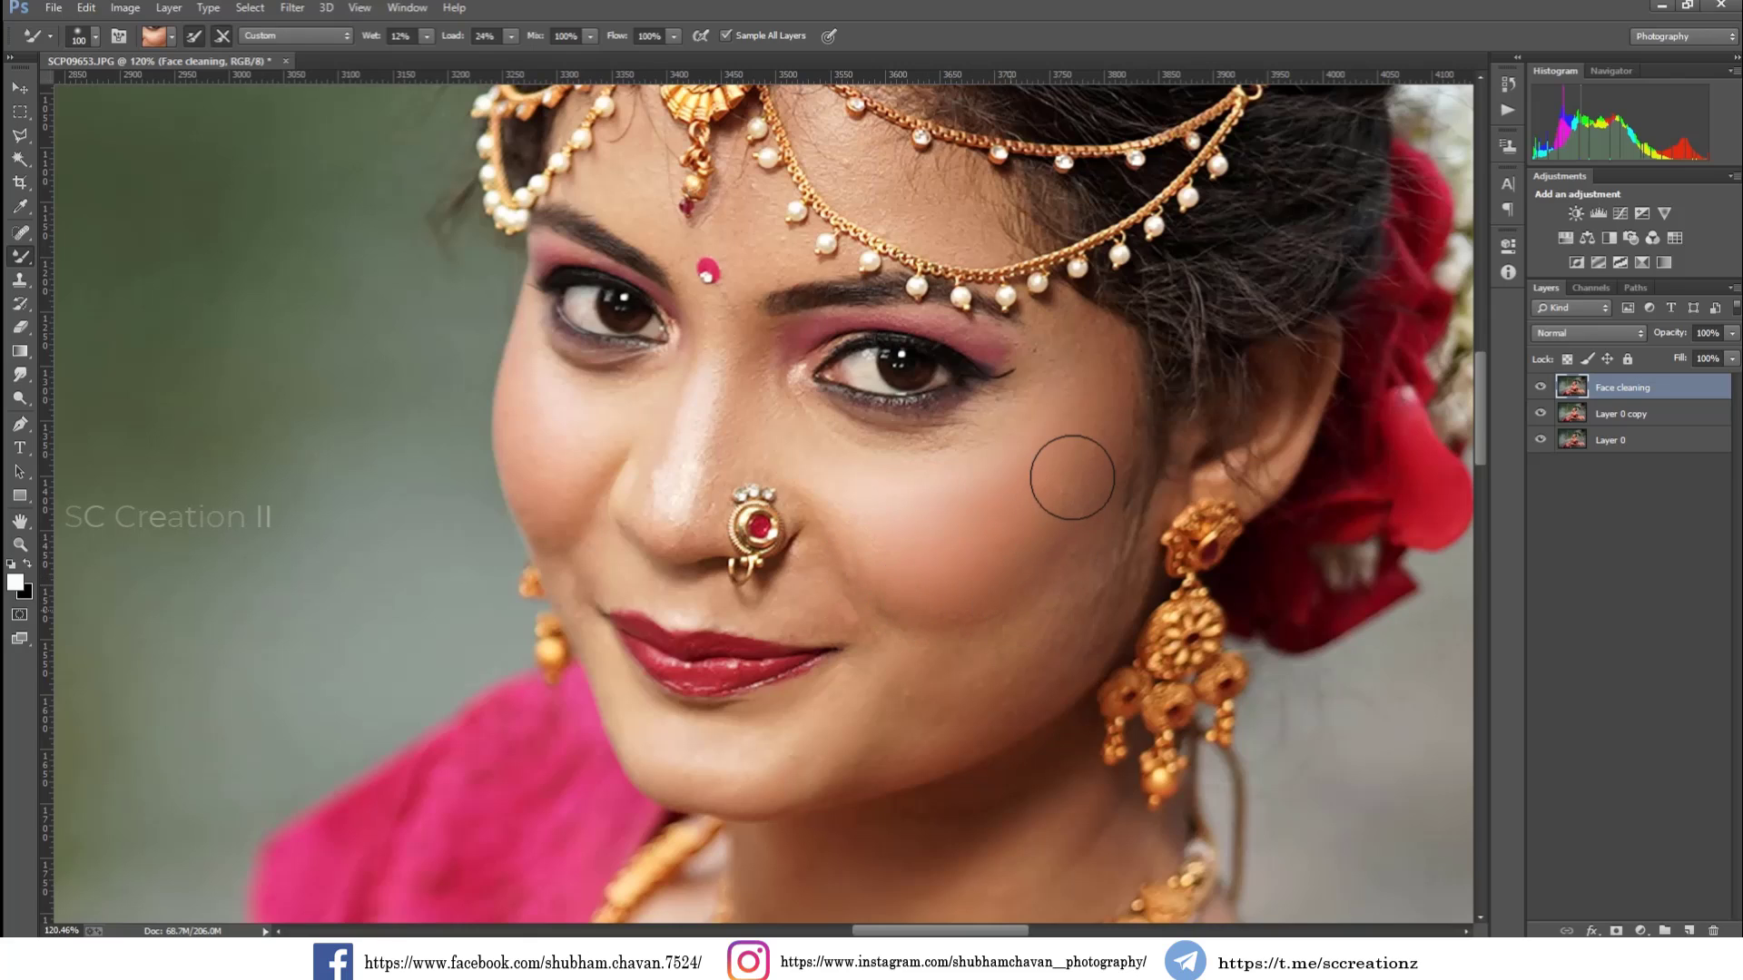
mouse_move(1066, 557)
left_mouse_down()
mouse_move(1021, 642)
mouse_move(942, 685)
left_mouse_up()
Step: Reduce the Mixer Brush size to 66 px and blend the skin around the mouth corner, chin and jawline
right_click(913, 569)
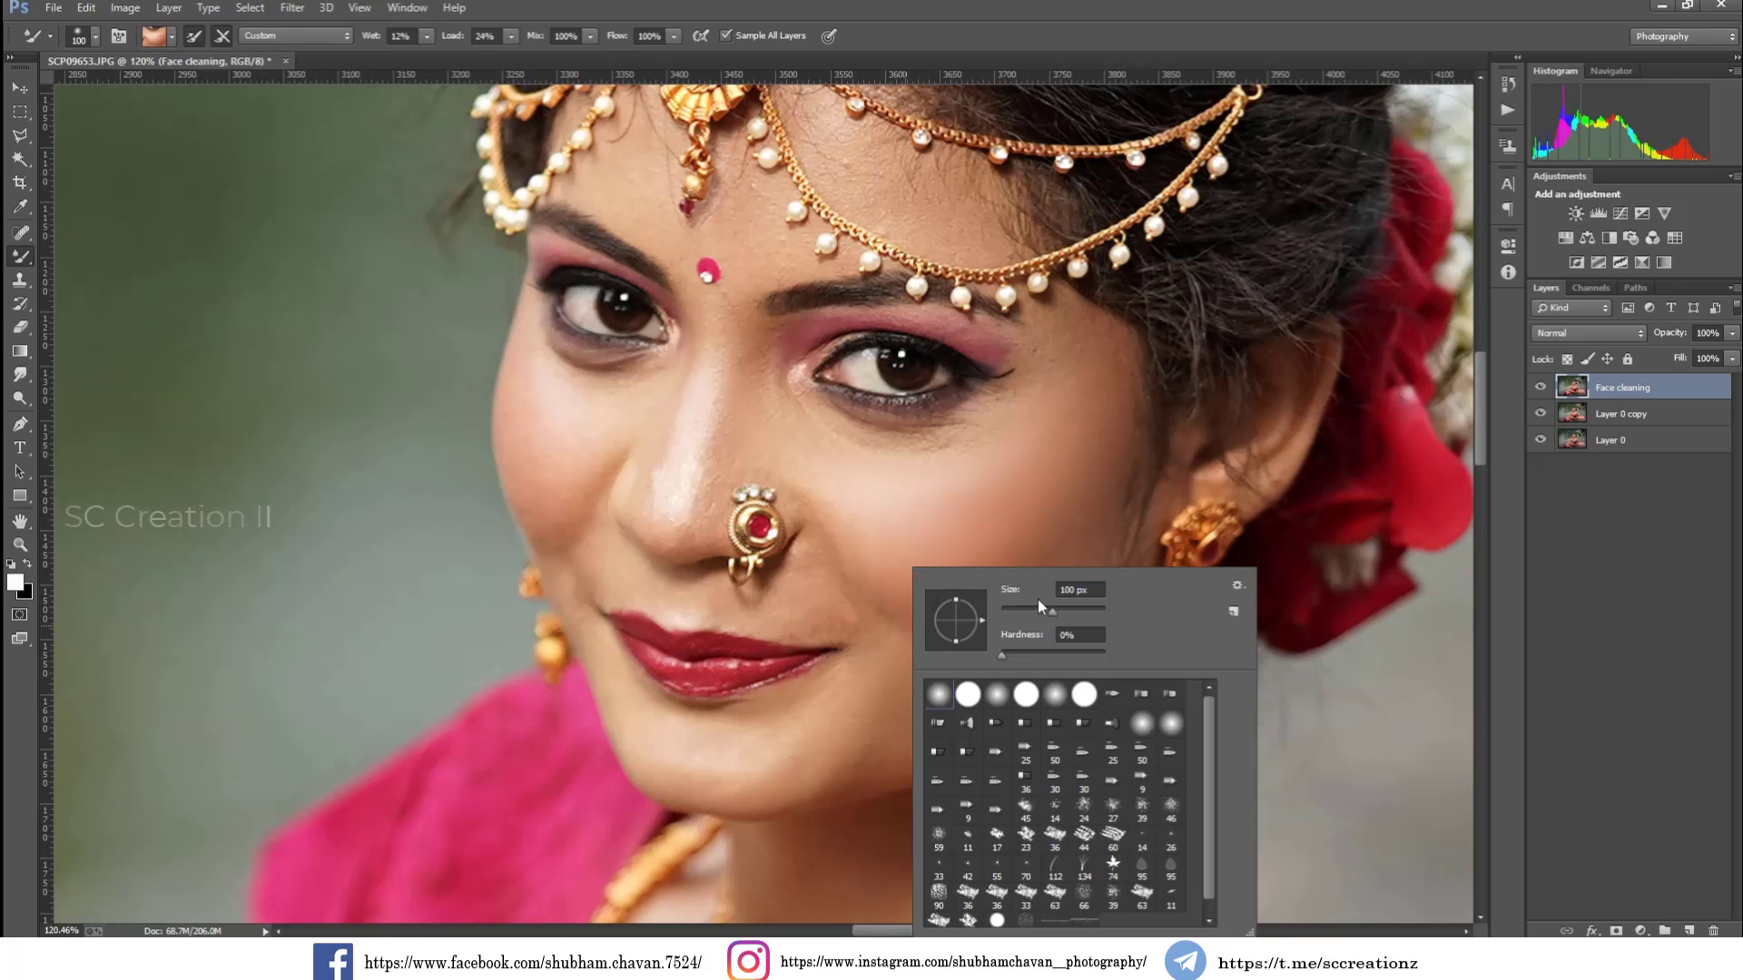
mouse_move(844, 590)
left_mouse_down()
mouse_move(856, 614)
mouse_move(825, 558)
mouse_move(834, 534)
left_mouse_up()
left_click_drag(872, 618, 871, 613)
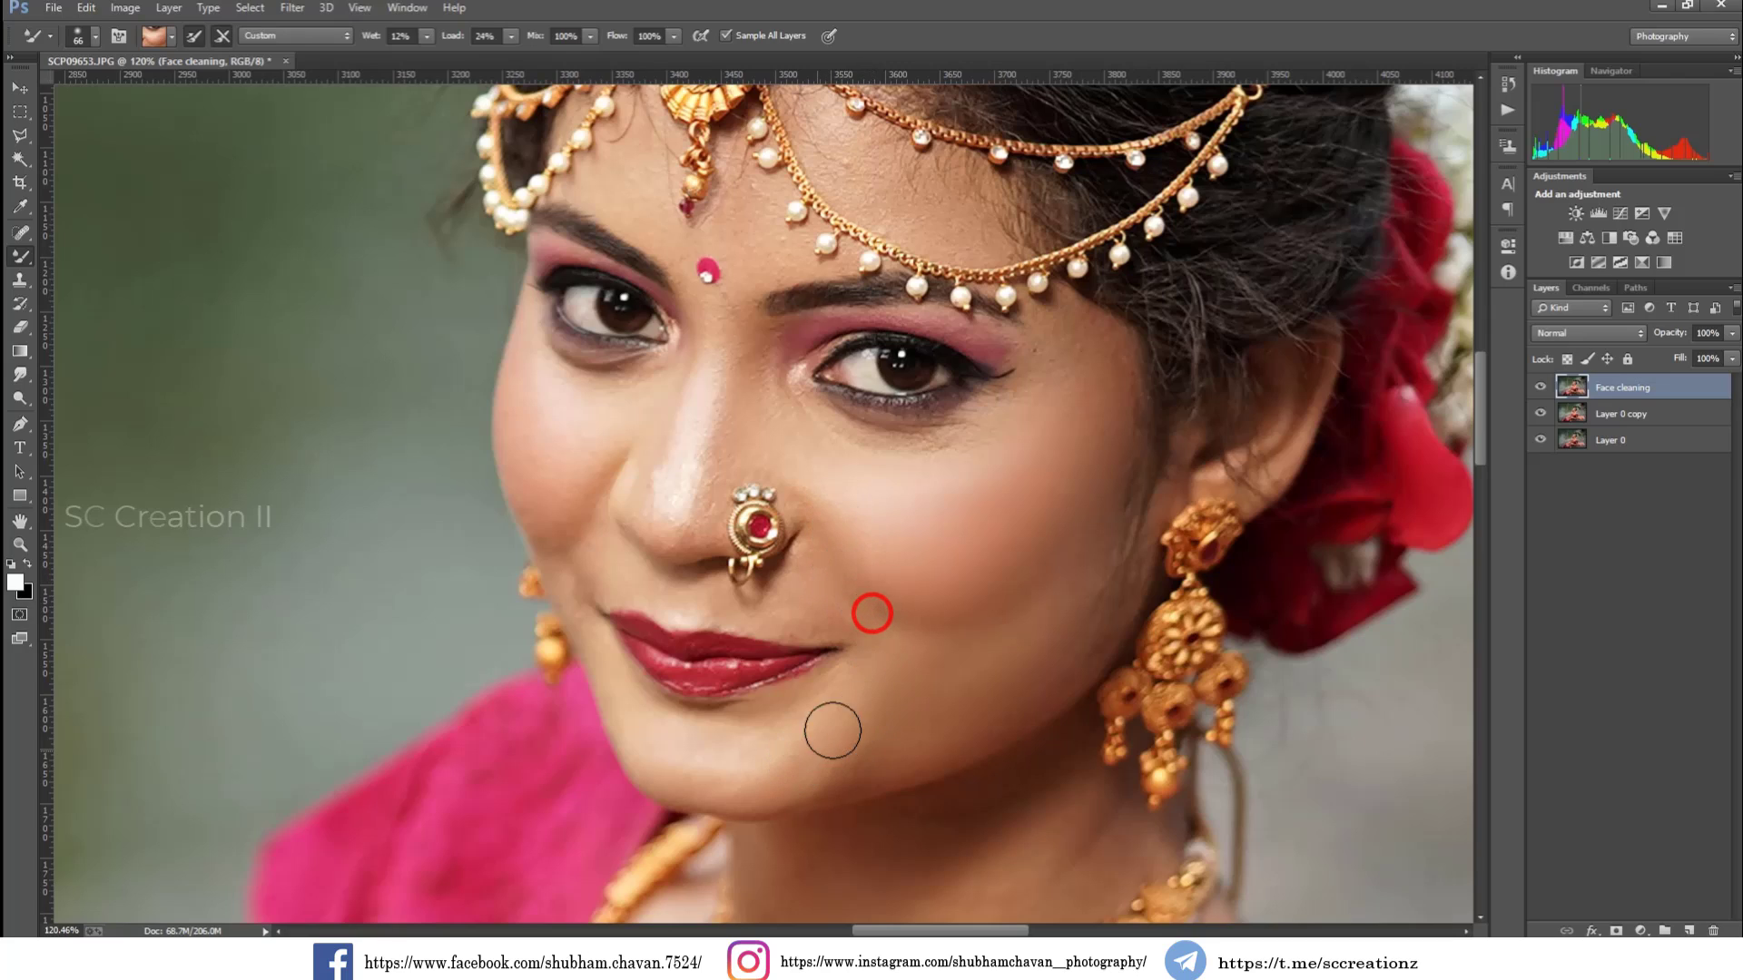
mouse_move(837, 762)
left_mouse_down()
mouse_move(944, 739)
mouse_move(922, 727)
mouse_move(885, 759)
left_mouse_up()
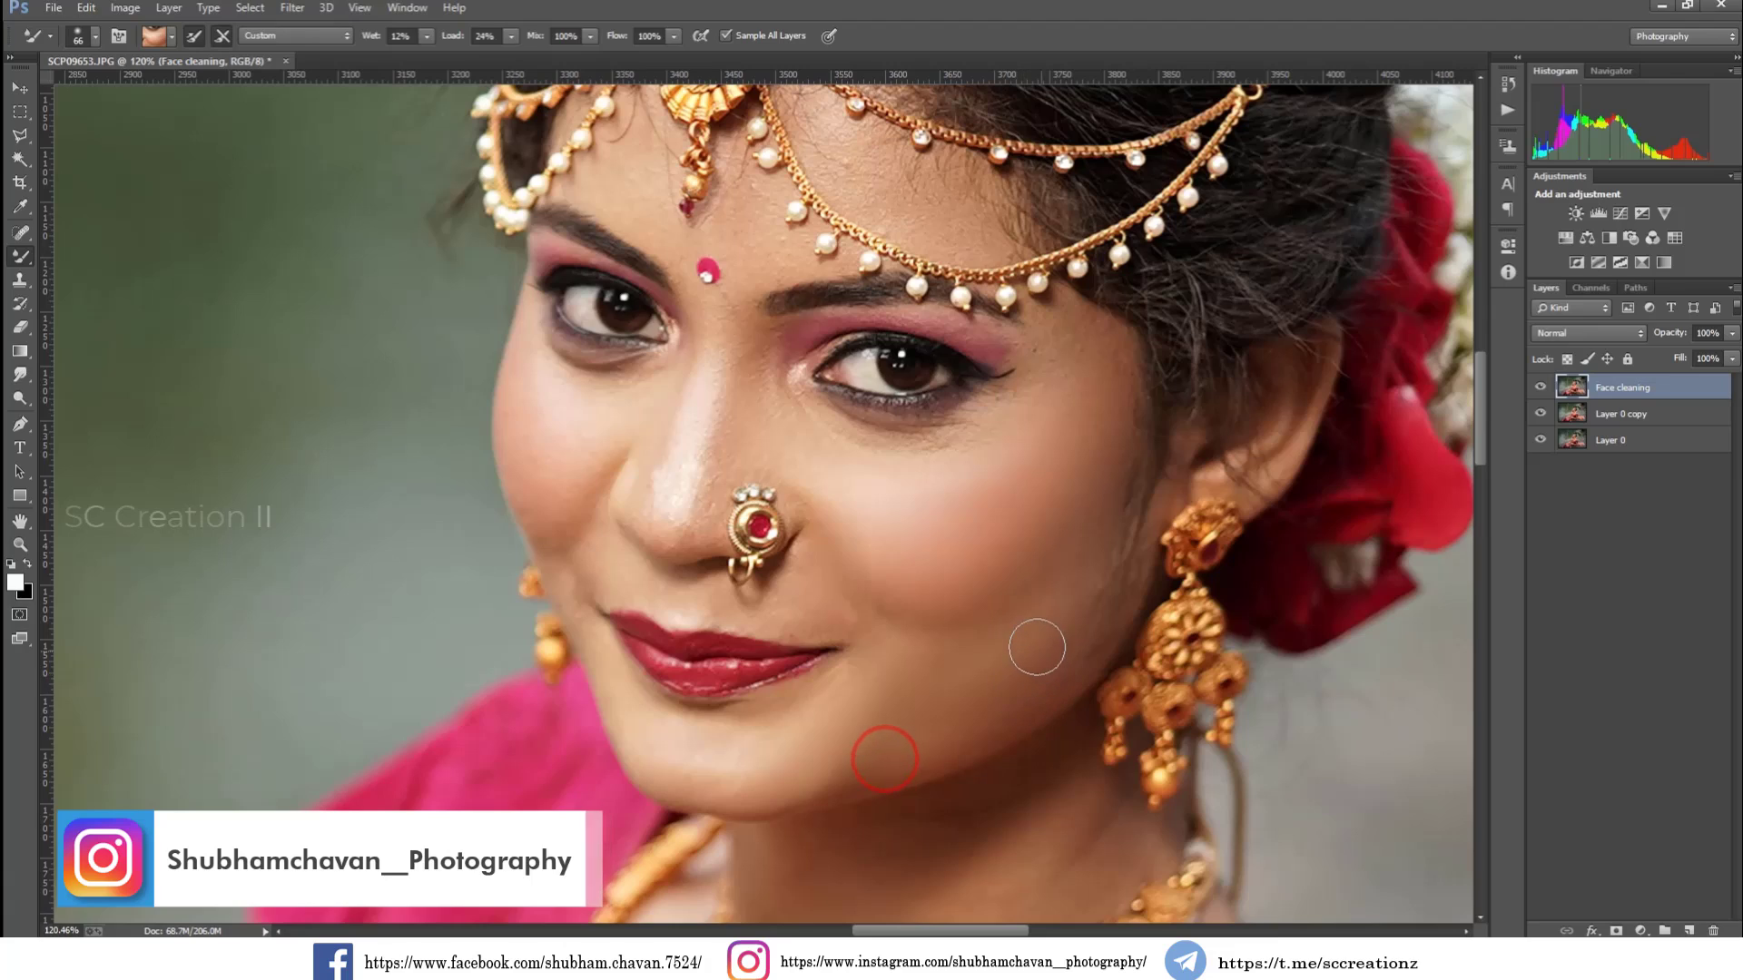
left_click_drag(808, 617, 811, 615)
Step: Blend the skin along the nose bridge, the cheek on the far side of the nose, and under both eyes with the Mixer Brush
mouse_move(704, 468)
left_mouse_down()
mouse_move(700, 435)
mouse_move(722, 442)
left_mouse_up()
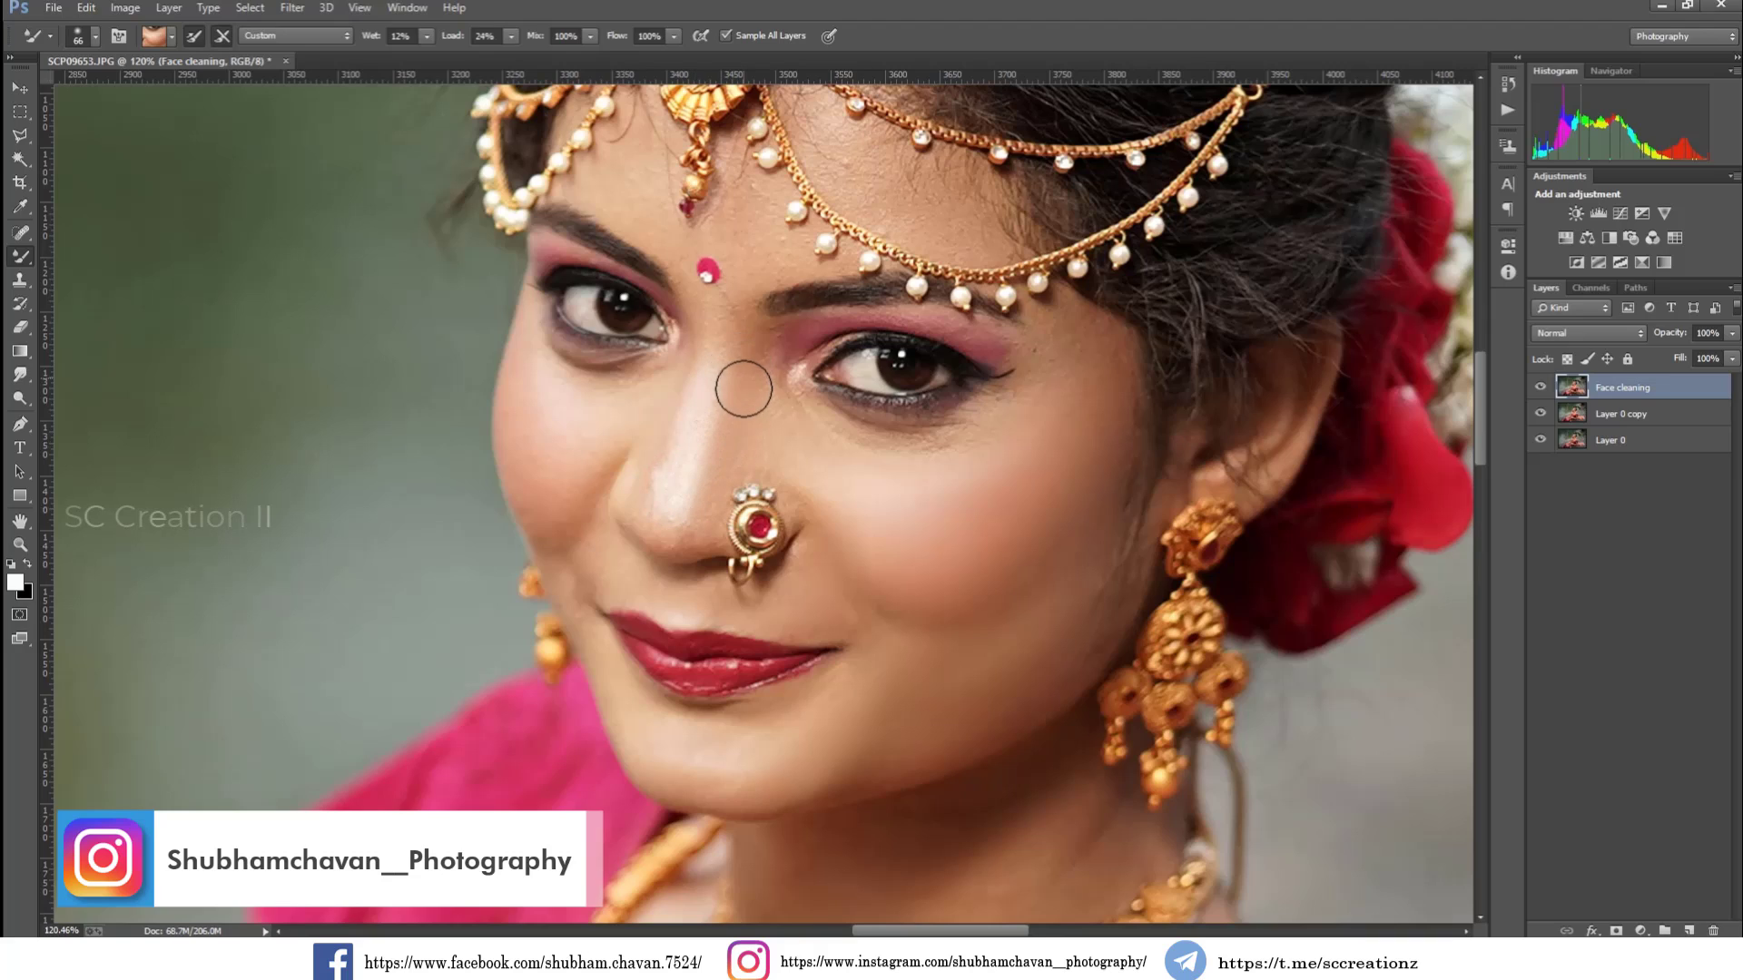
mouse_move(651, 423)
left_mouse_down()
mouse_move(667, 523)
mouse_move(556, 491)
mouse_move(533, 460)
mouse_move(536, 475)
mouse_move(614, 389)
mouse_move(646, 384)
left_mouse_up()
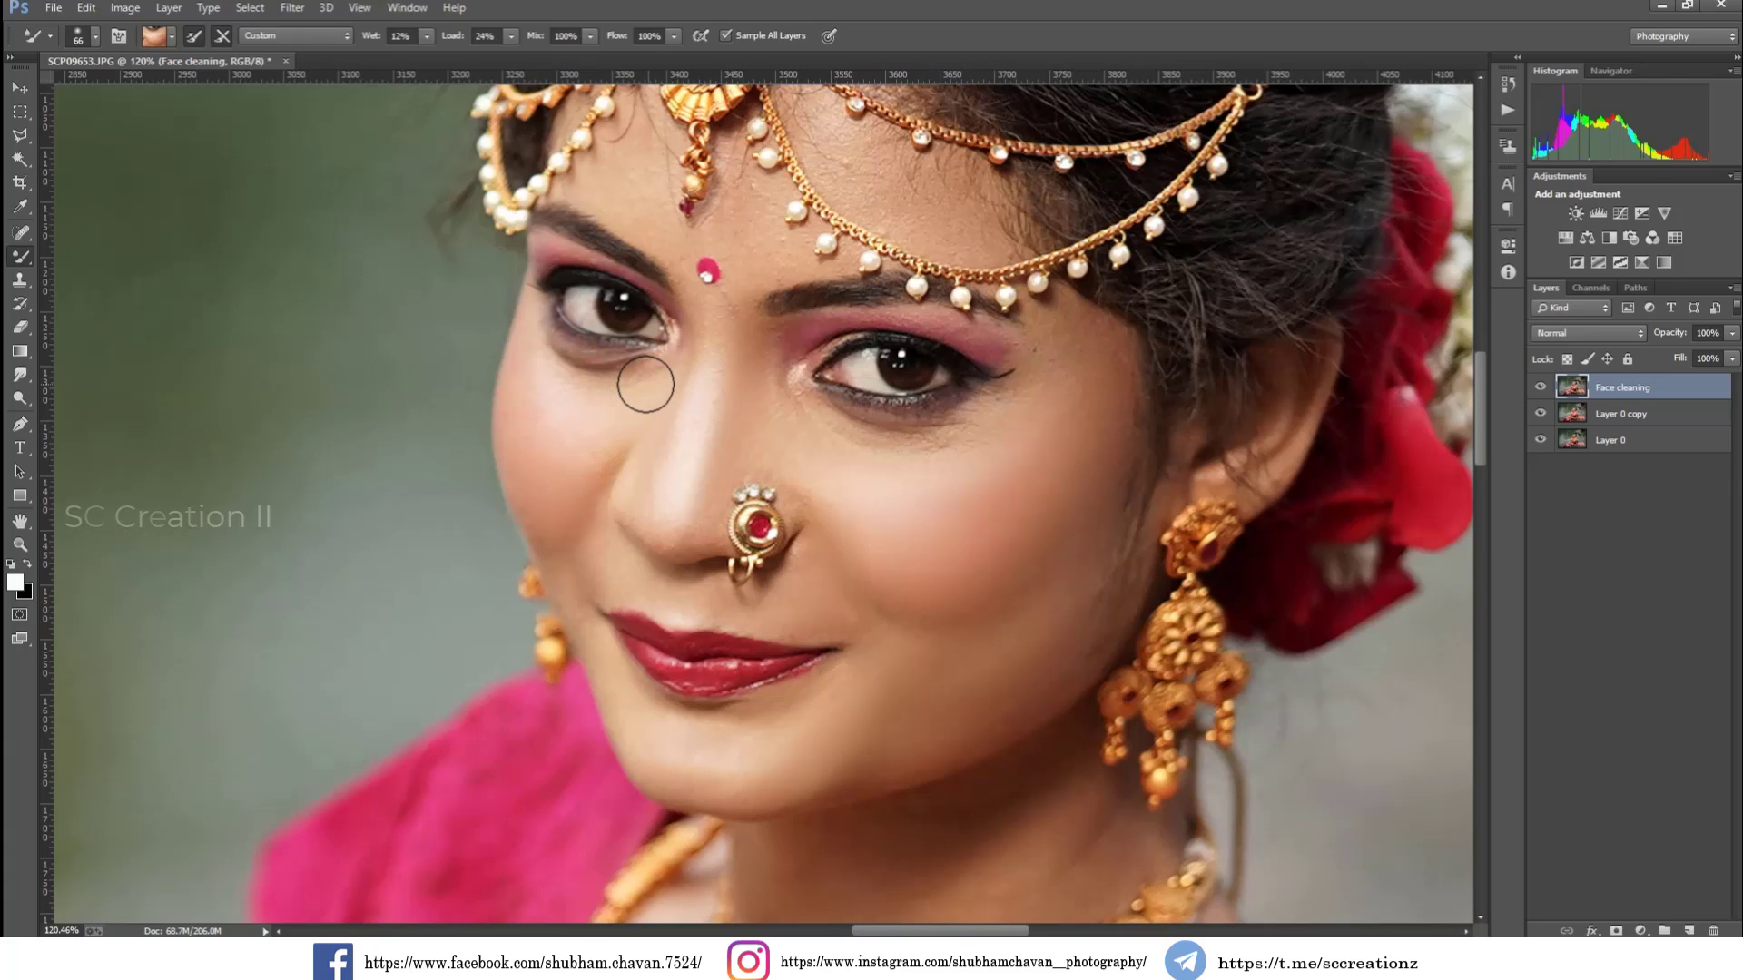
mouse_move(571, 482)
left_mouse_down()
mouse_move(623, 434)
mouse_move(568, 460)
mouse_move(534, 412)
left_mouse_up()
mouse_move(713, 350)
left_mouse_down()
mouse_move(727, 316)
mouse_move(715, 354)
left_mouse_up()
left_click_drag(895, 468, 979, 436)
scroll(1064, 538, "down", 1)
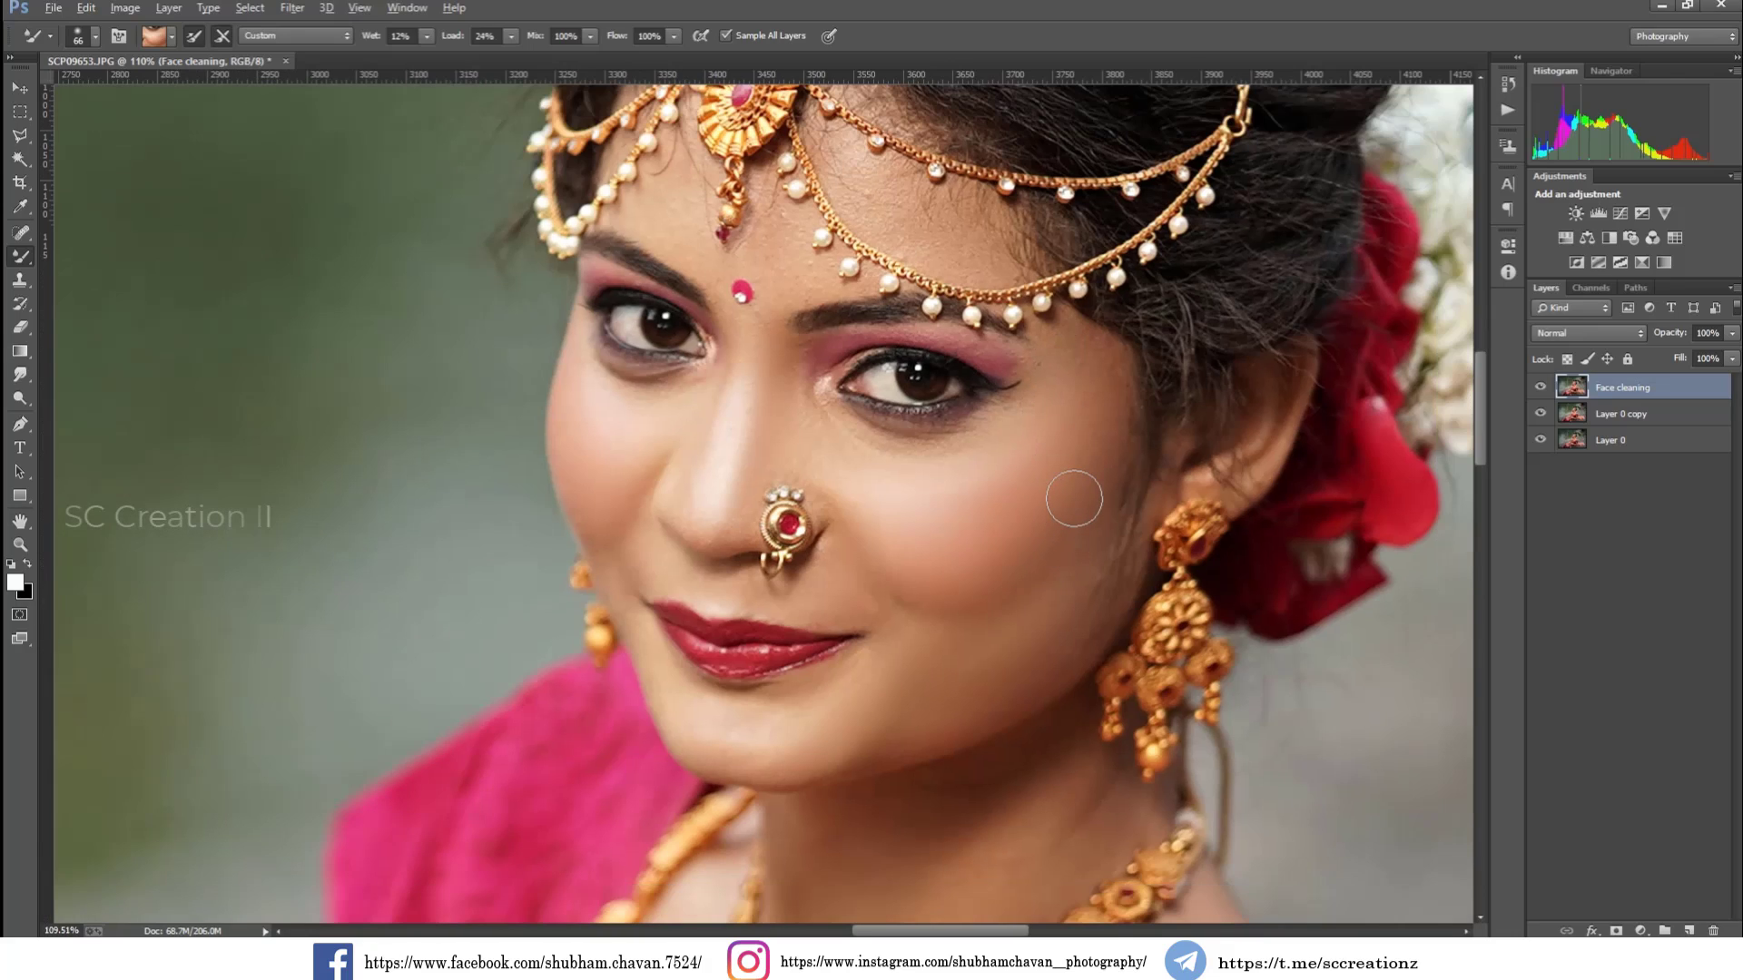
Step: Blend the skin beside the nose with the Mixer Brush and compare the face with the Face cleaning layer hidden and shown
mouse_move(815, 445)
left_mouse_down()
mouse_move(794, 408)
mouse_move(790, 436)
mouse_move(725, 493)
left_mouse_up()
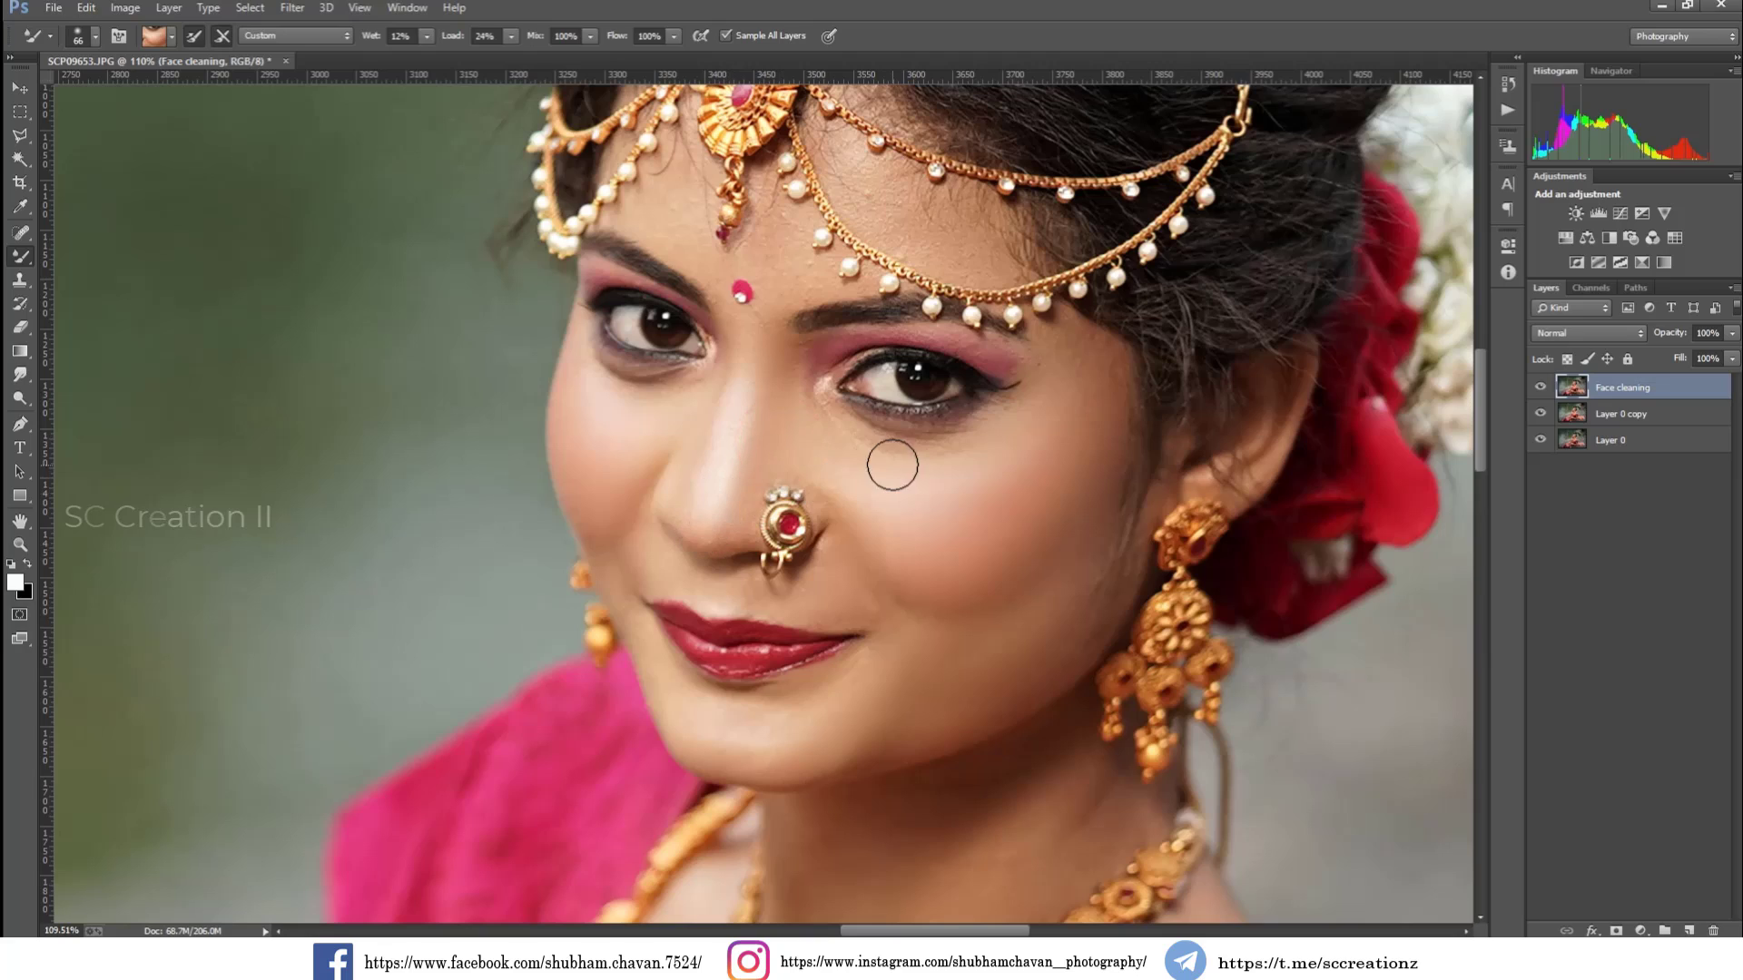
left_click(1538, 387)
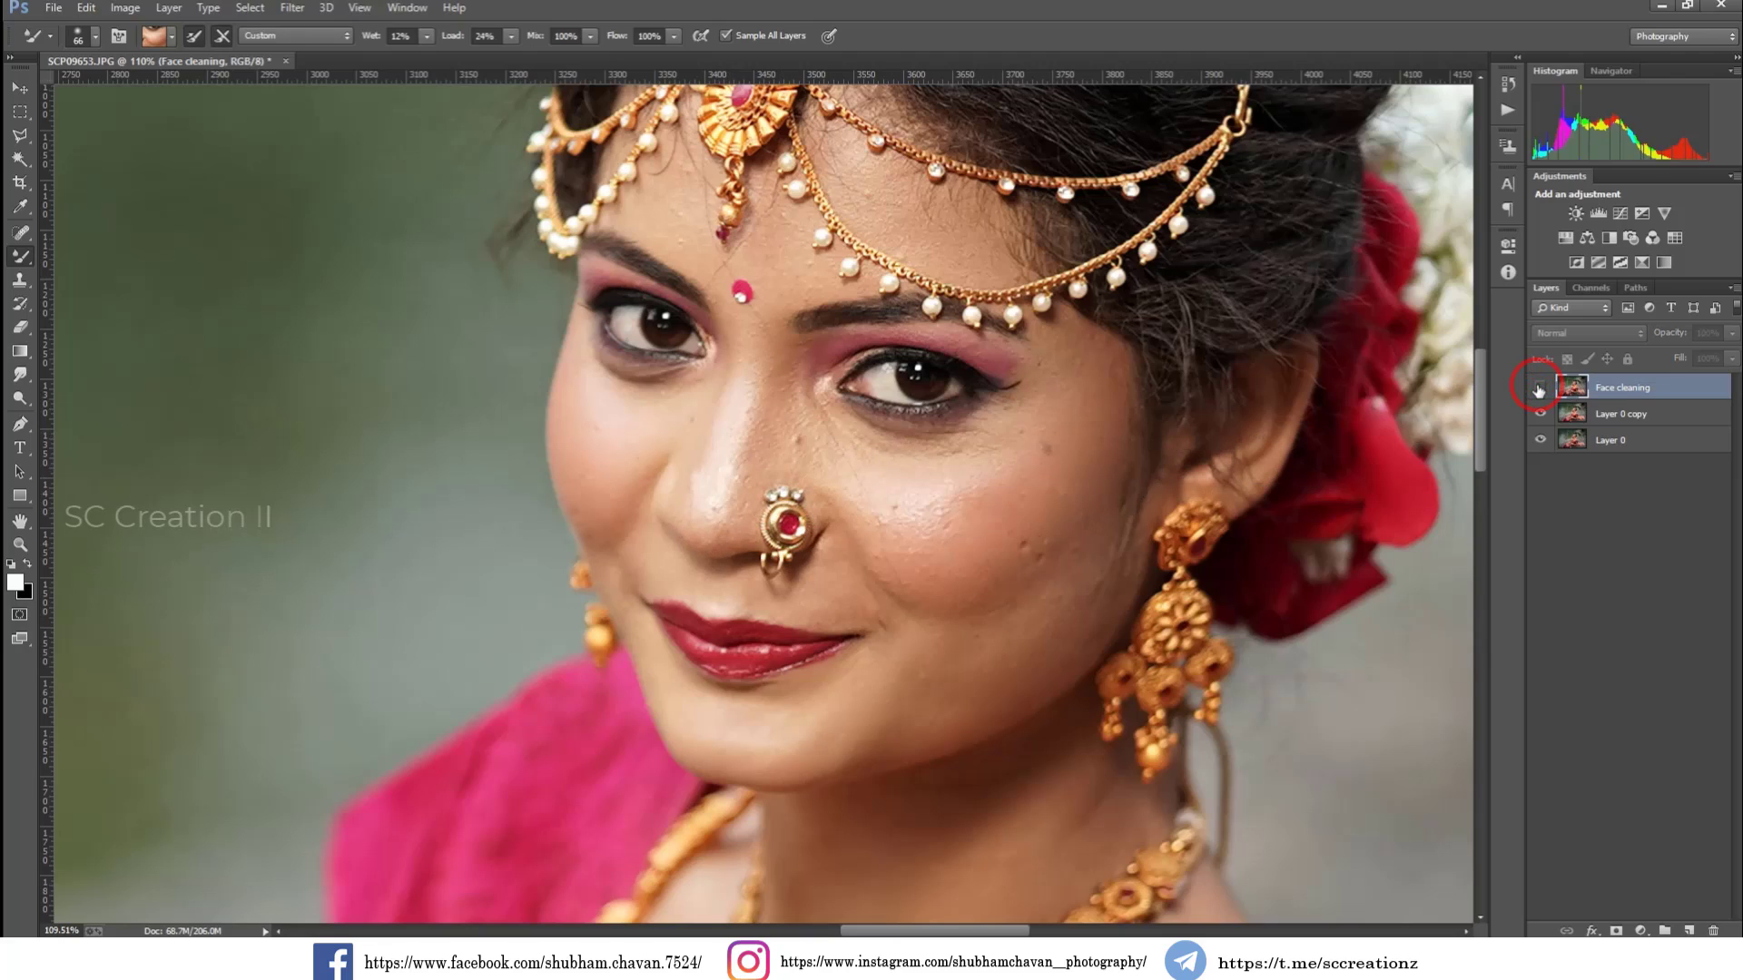
left_click(1538, 388)
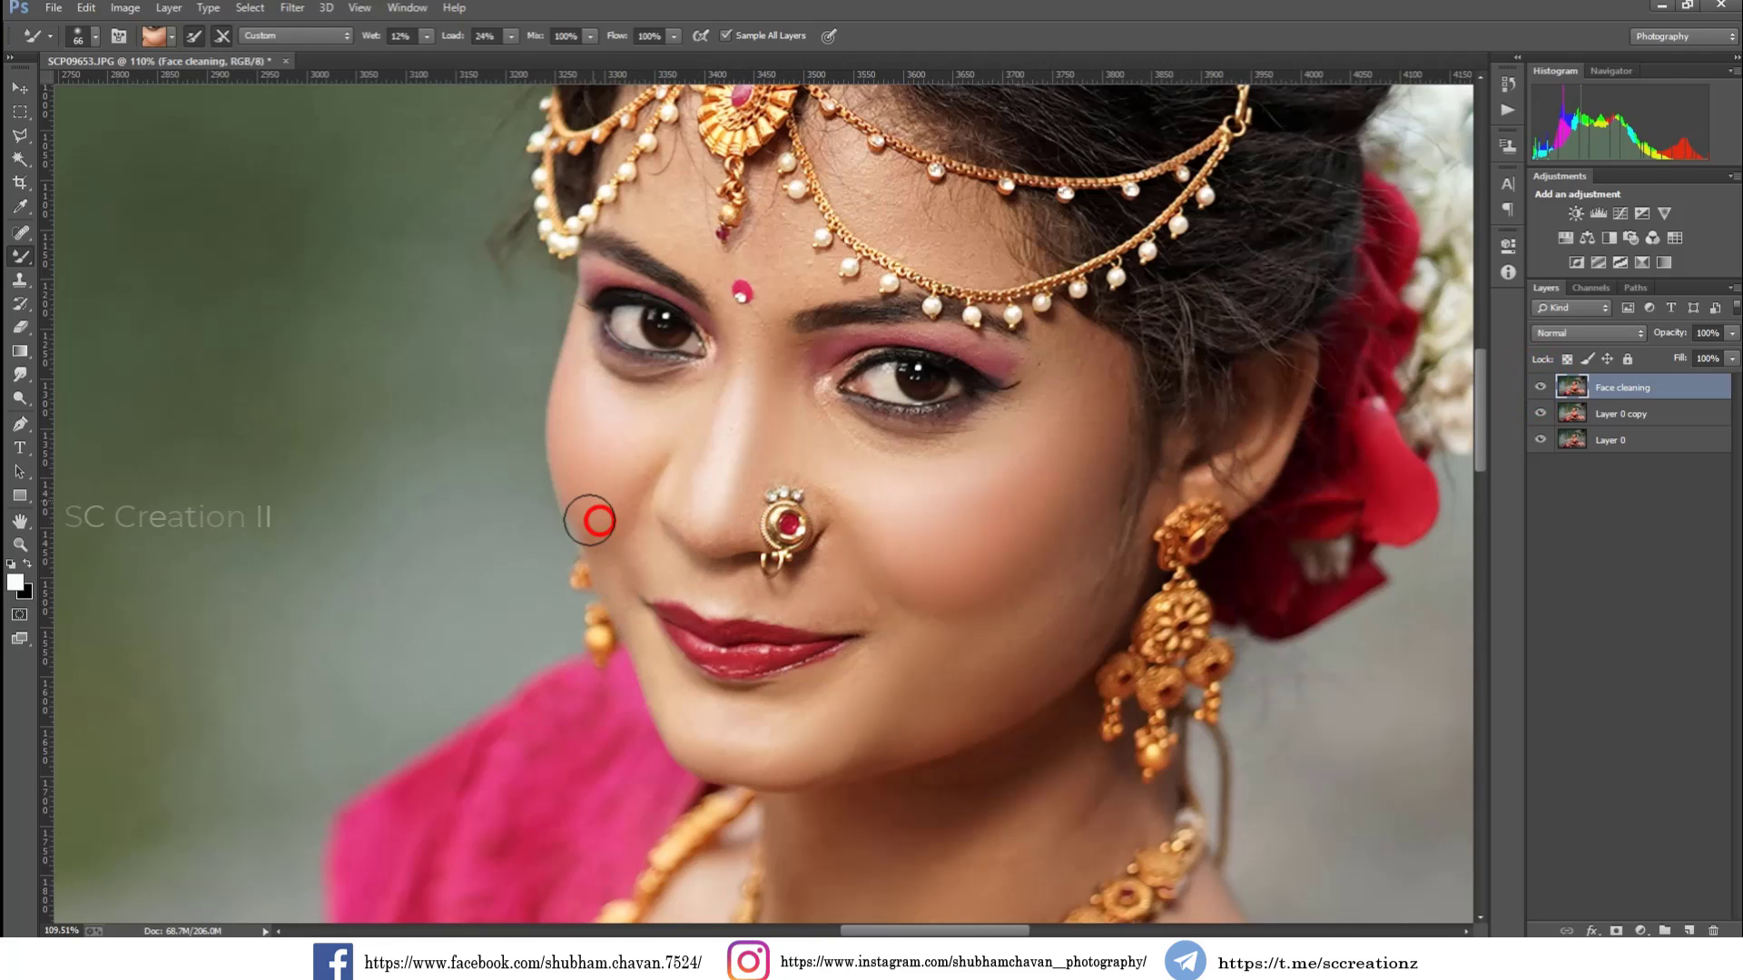
Step: Set the Mixer Brush size to 50 px and smooth the forehead skin between the headpiece chains
scroll(817, 363, "up", 1)
scroll(830, 227, "up", 1)
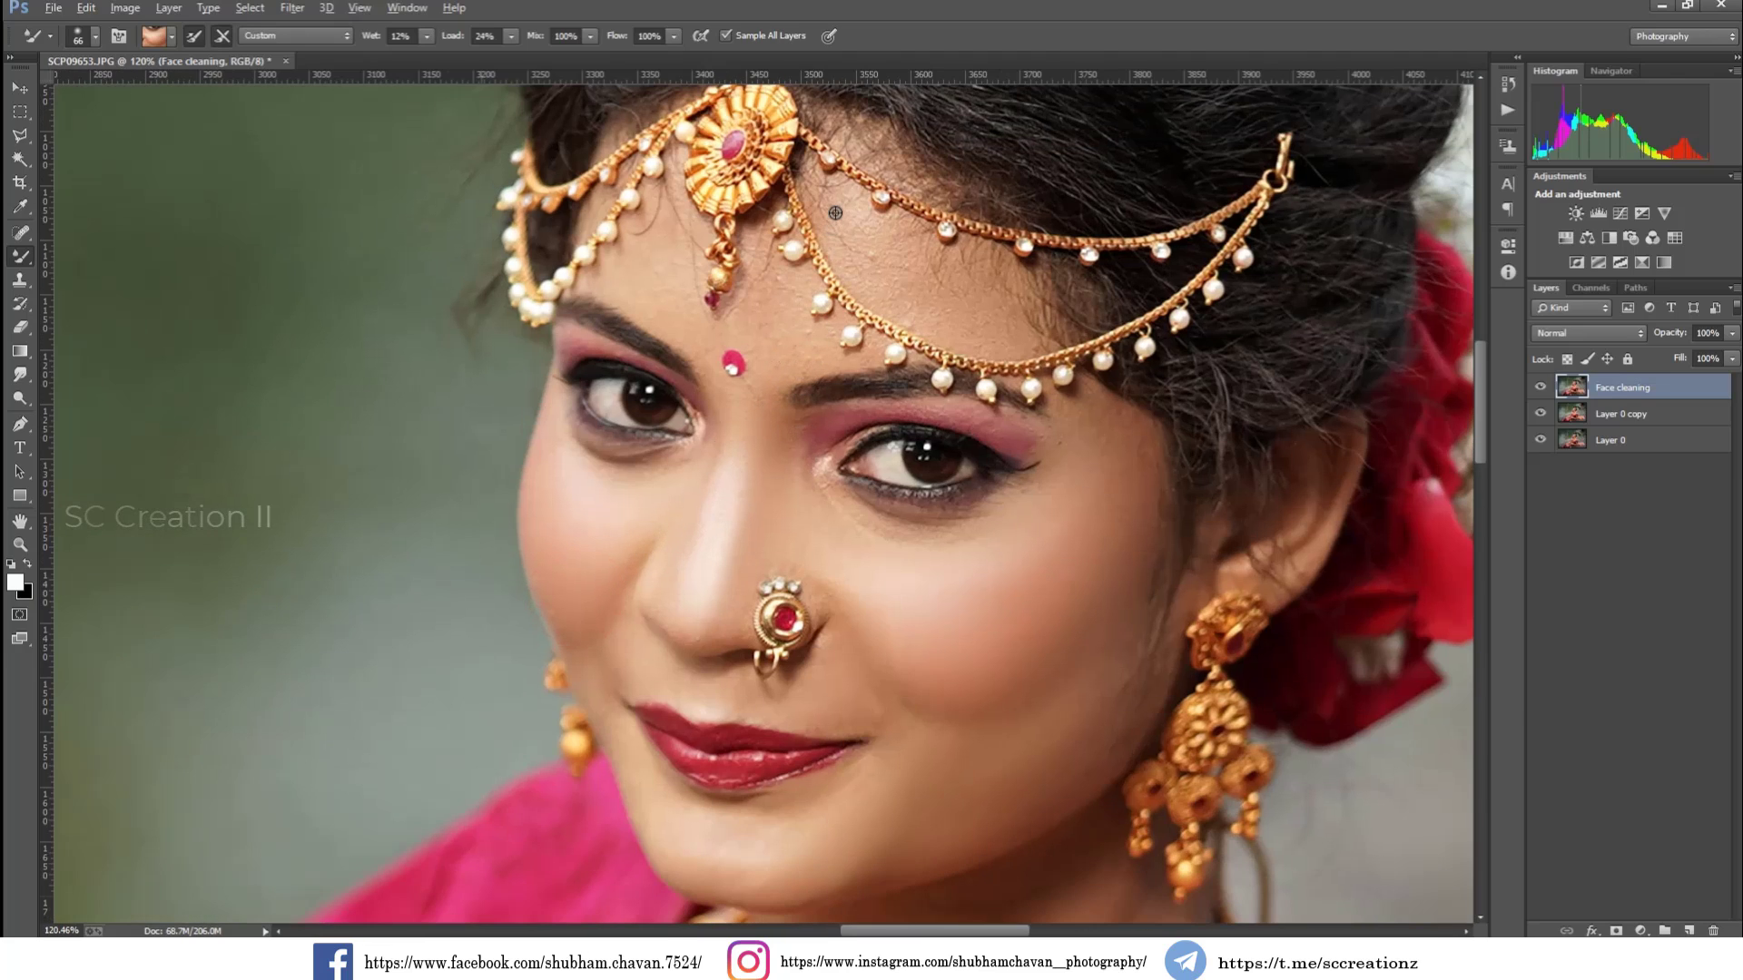
scroll(835, 212, "up", 2)
scroll(908, 300, "up", 1)
right_click(944, 317)
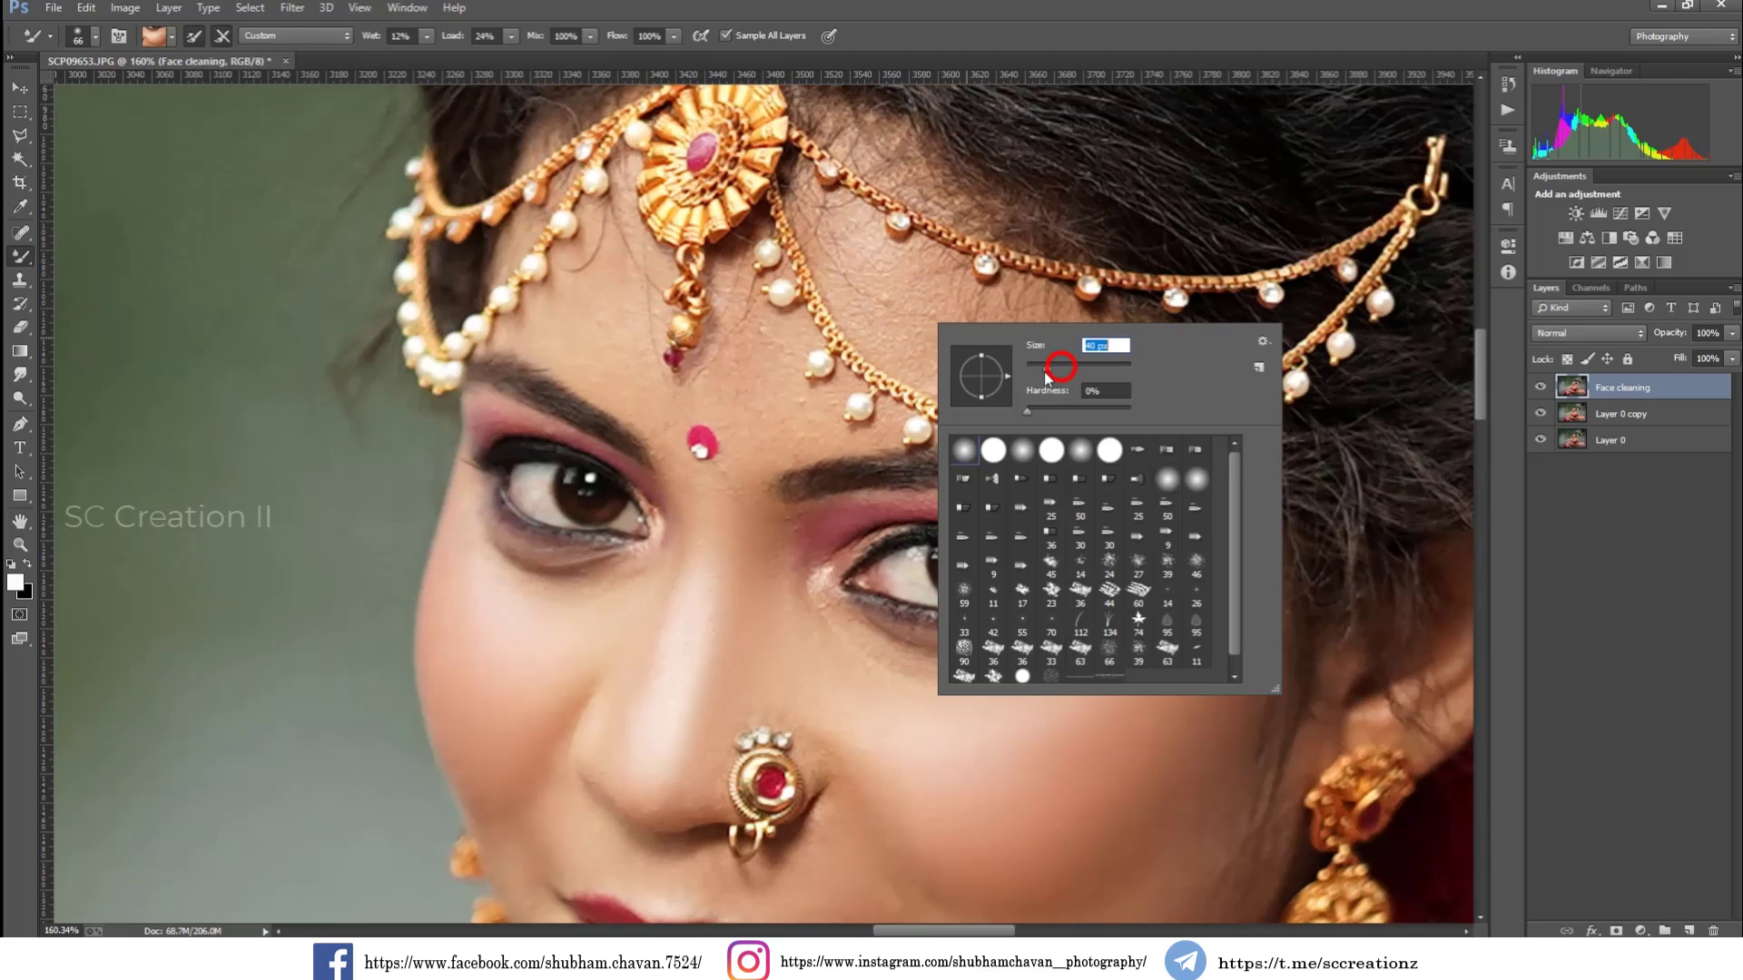
left_click_drag(1053, 372, 1059, 372)
left_click(875, 272)
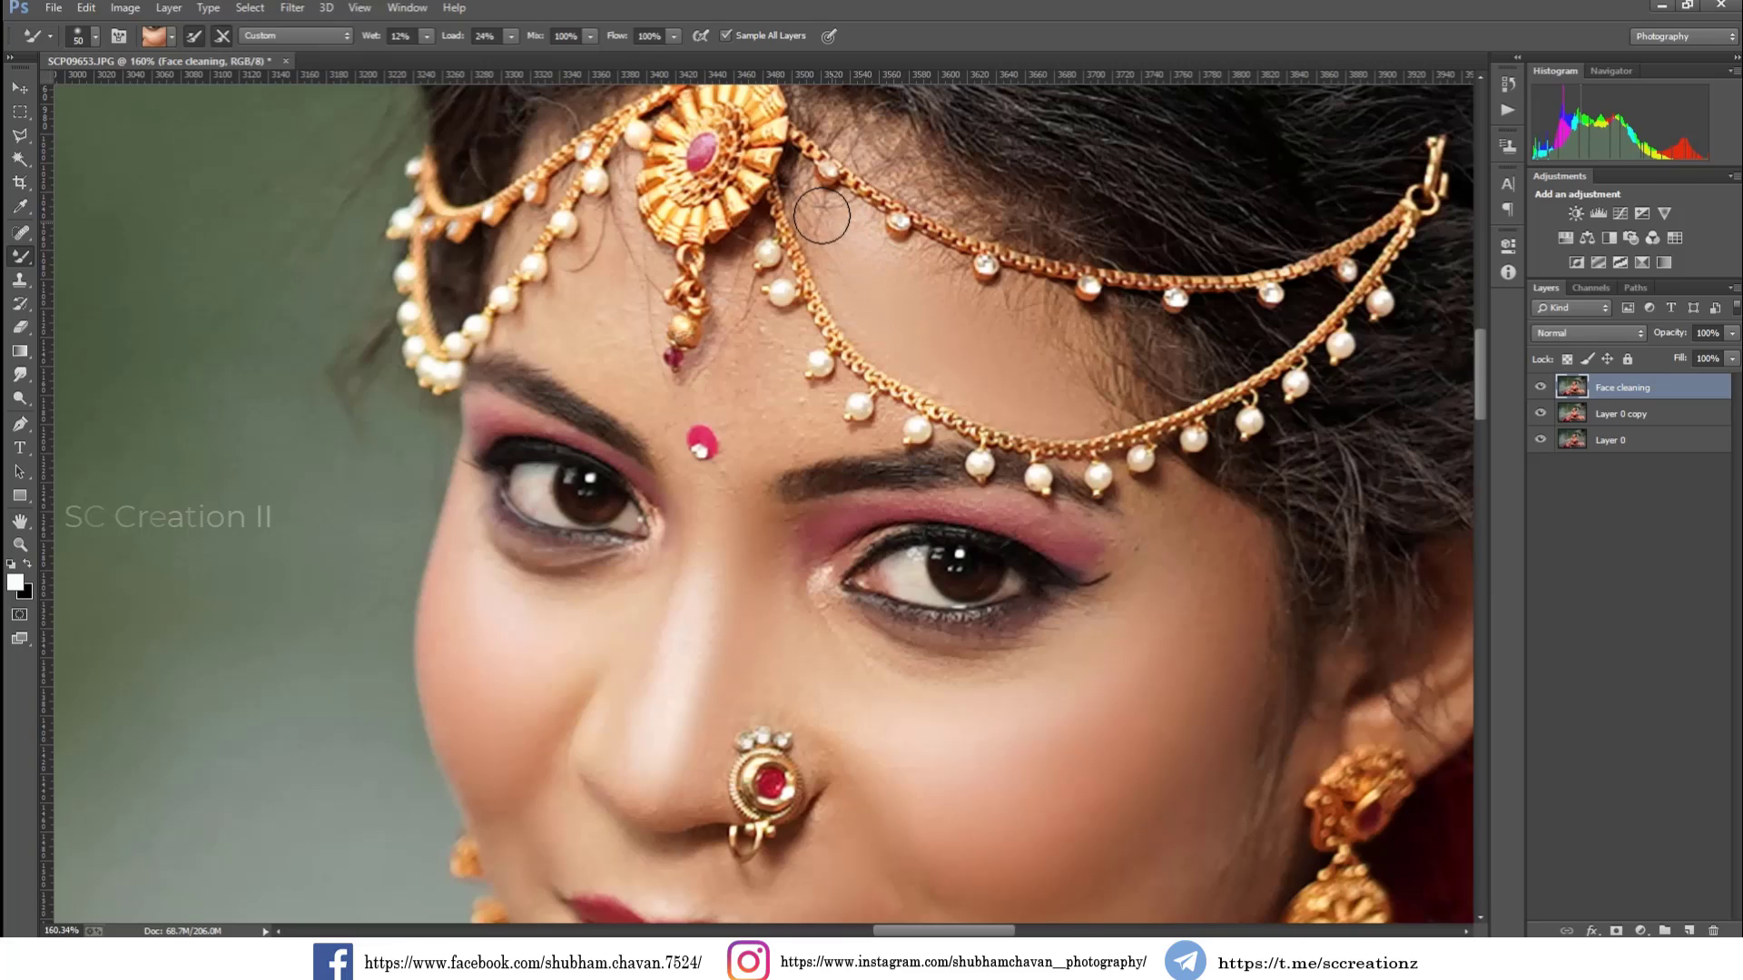
Step: Blend the skin beside the bindi, reduce the Mixer Brush to 31 px and smooth the forehead between the bindi and the hanging pendant
left_click_drag(762, 415, 747, 454)
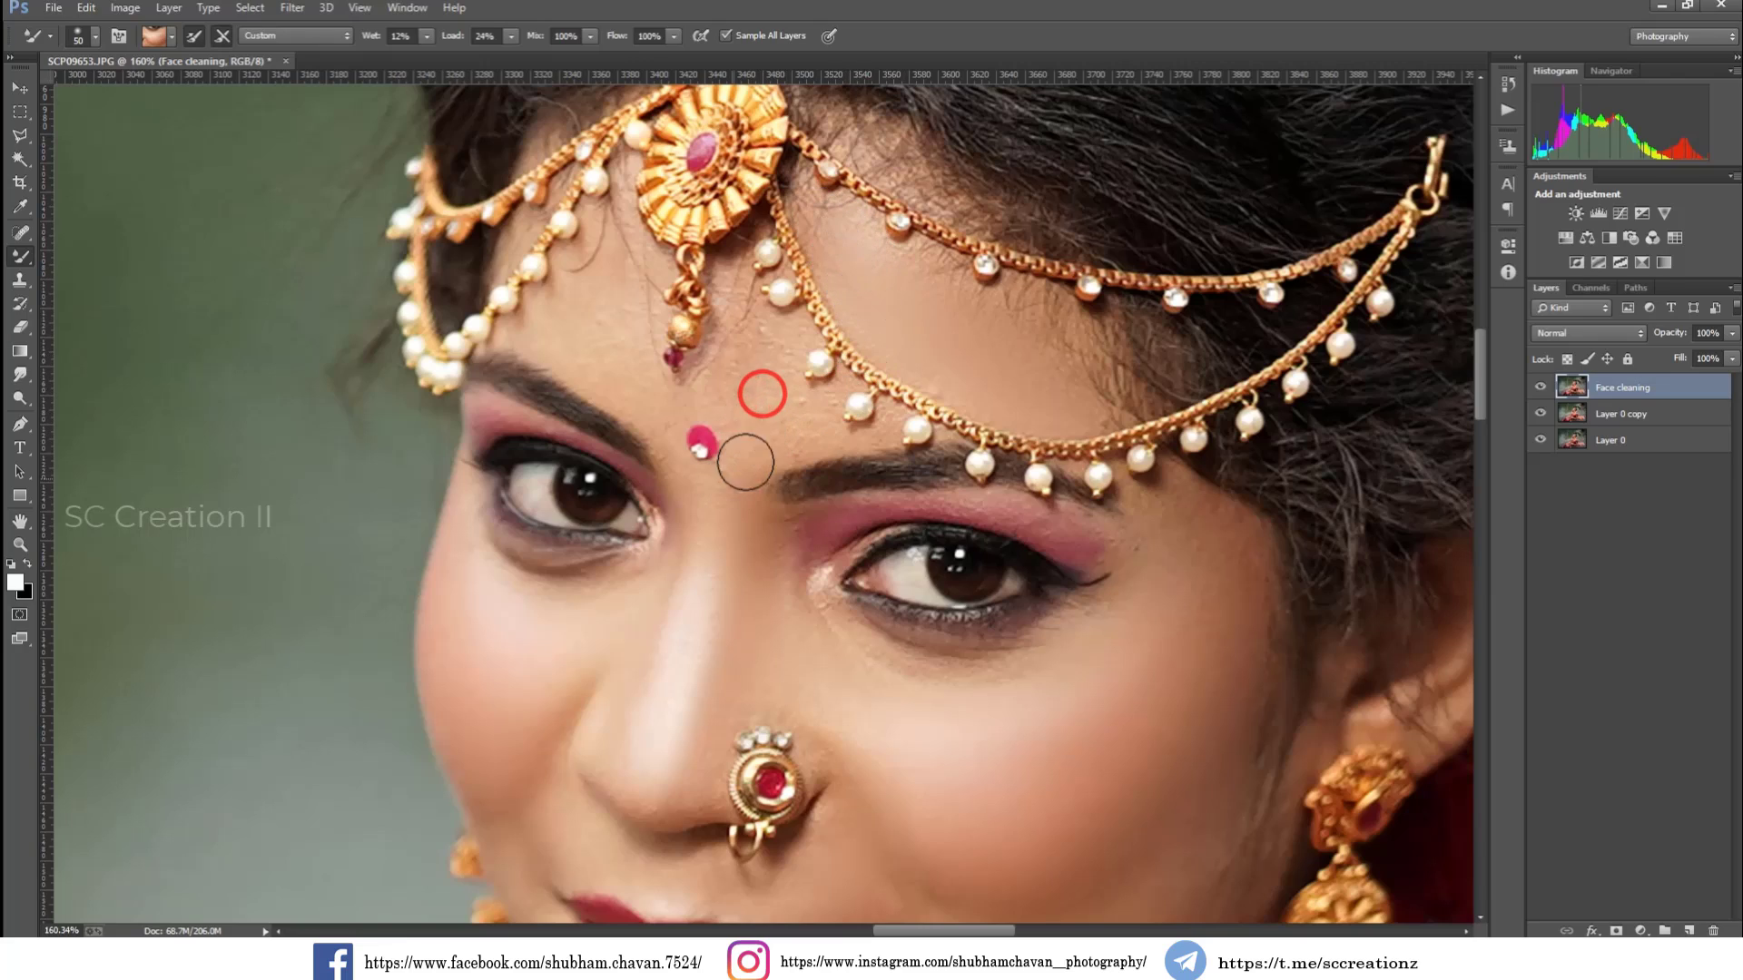
right_click(781, 375)
left_click_drag(885, 411, 868, 408)
left_click(751, 363)
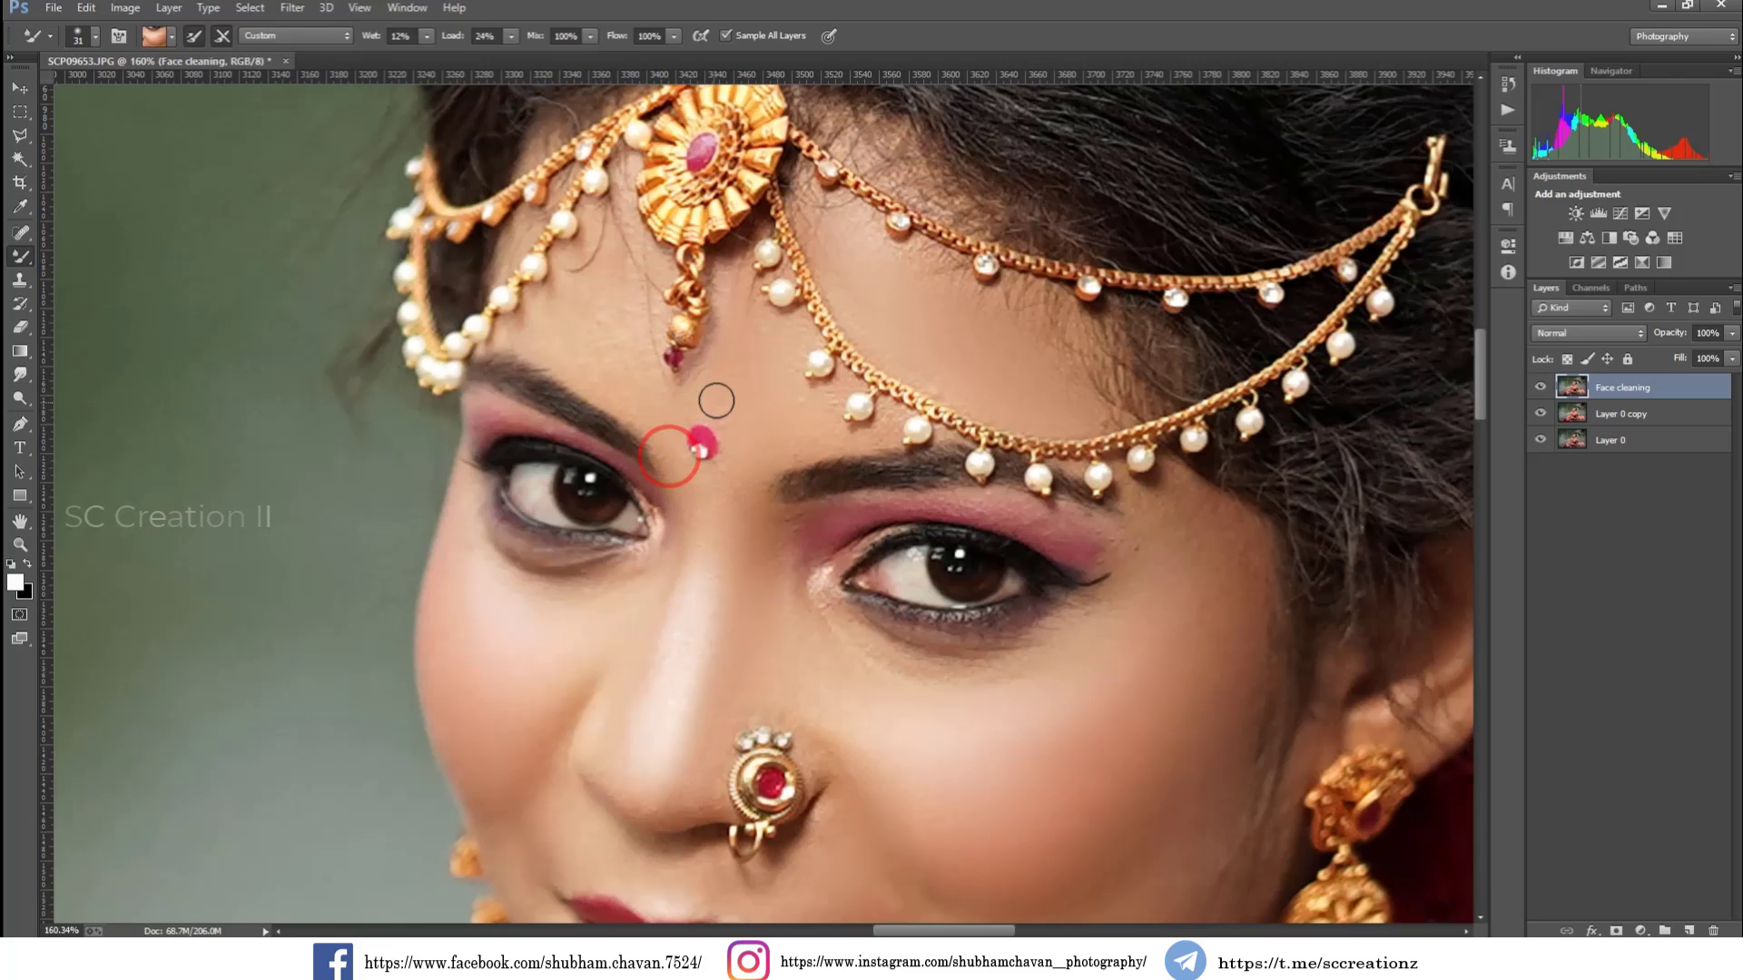
Step: Enlarge the Mixer Brush to 48 px and smooth the forehead on both sides of the hanging pendant
right_click(615, 345)
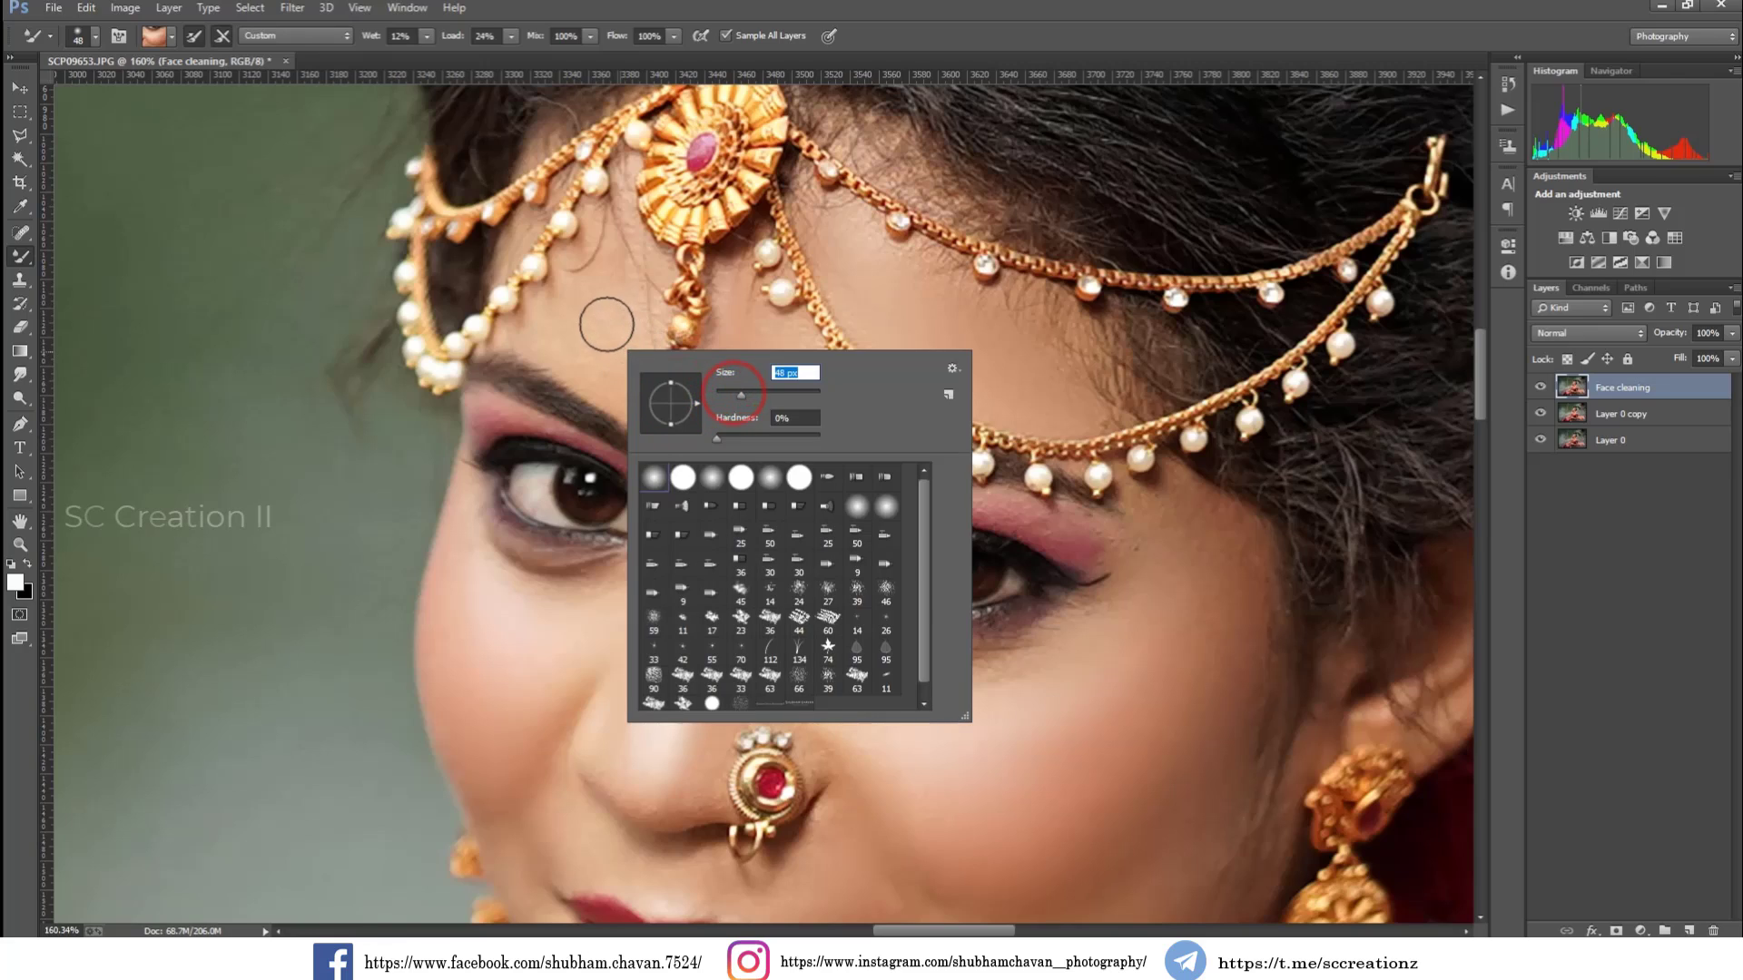
left_click(612, 319)
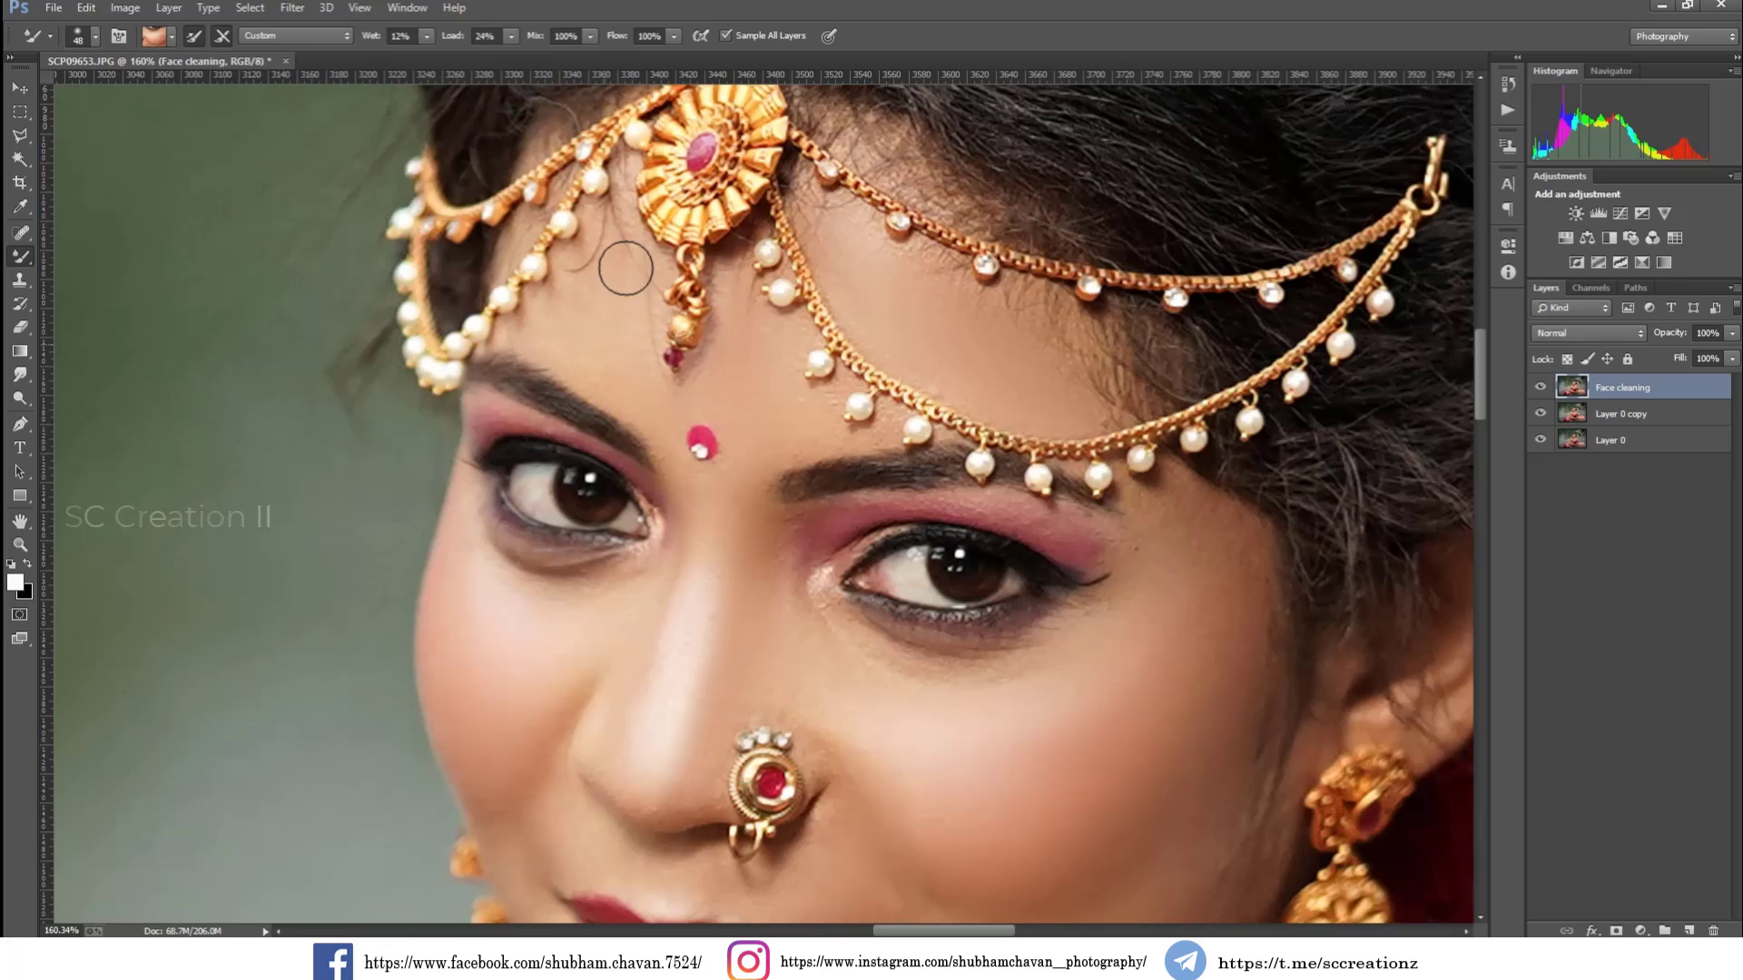
mouse_move(742, 375)
left_mouse_down()
mouse_move(739, 358)
mouse_move(762, 396)
mouse_move(759, 354)
left_mouse_up()
Step: Sample skin color from the forehead, blend the skin above the nose ring, and compare the face with the Face cleaning layer hidden and shown
left_click(765, 393, "alt")
scroll(796, 375, "down", 3)
scroll(796, 375, "down", 2)
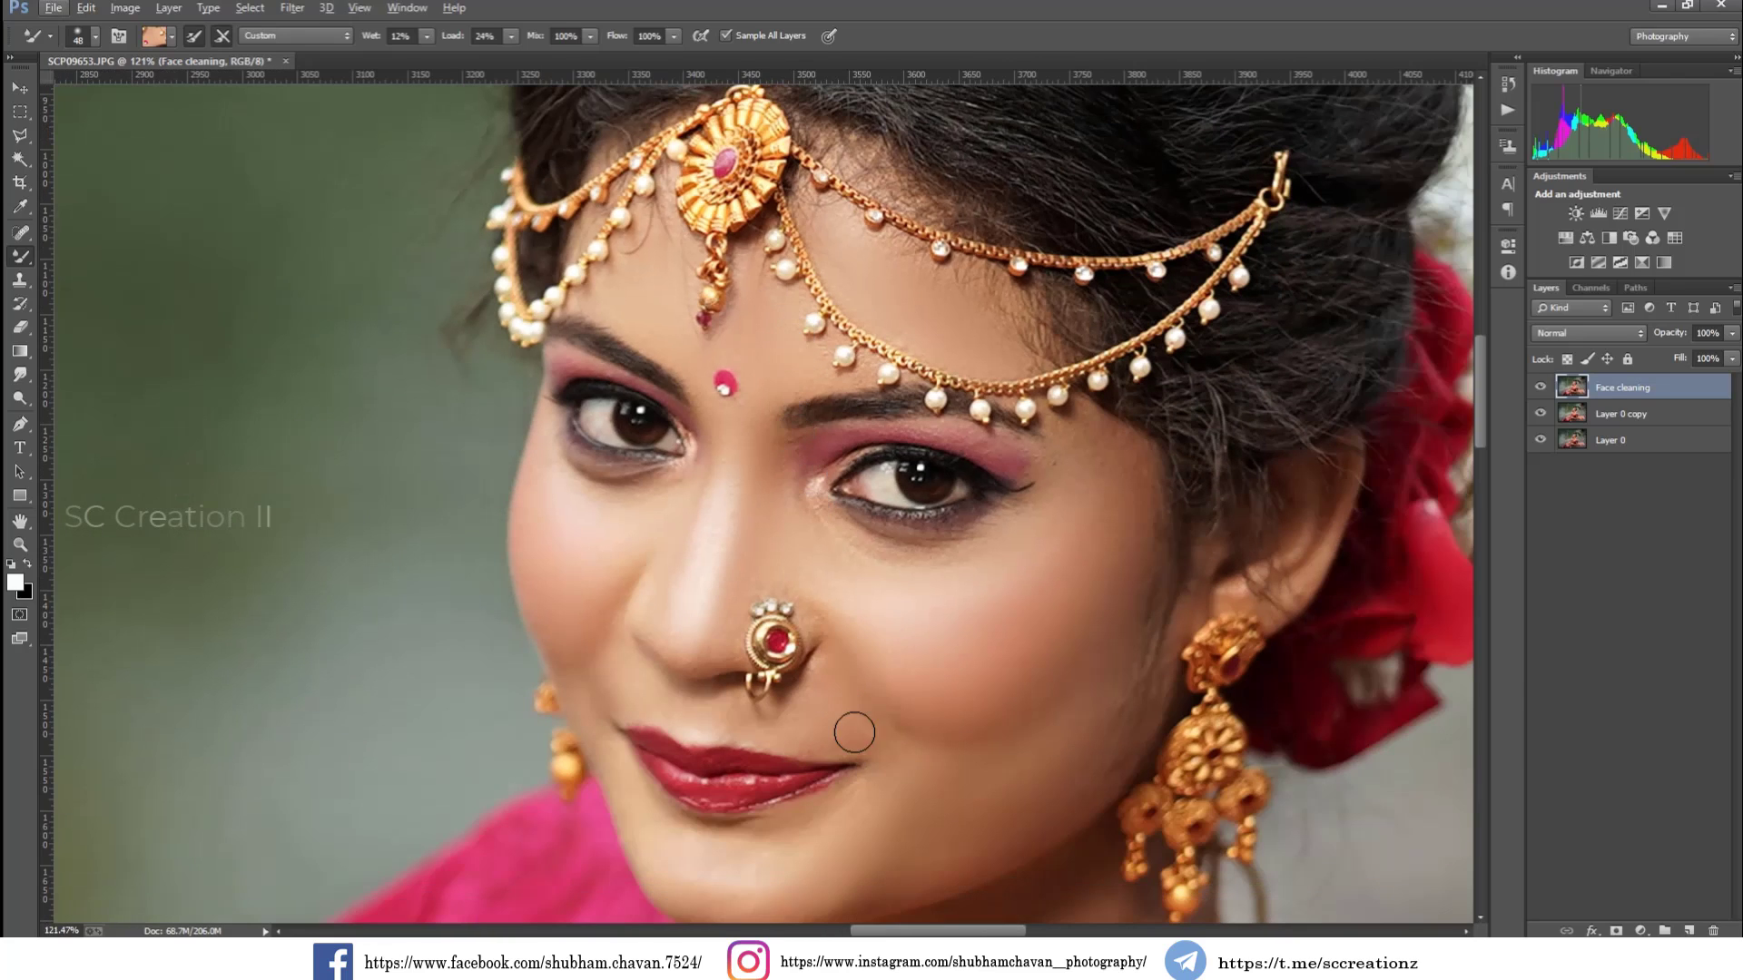
left_click_drag(789, 581, 783, 586)
scroll(873, 580, "down", 1)
scroll(873, 580, "down", 1)
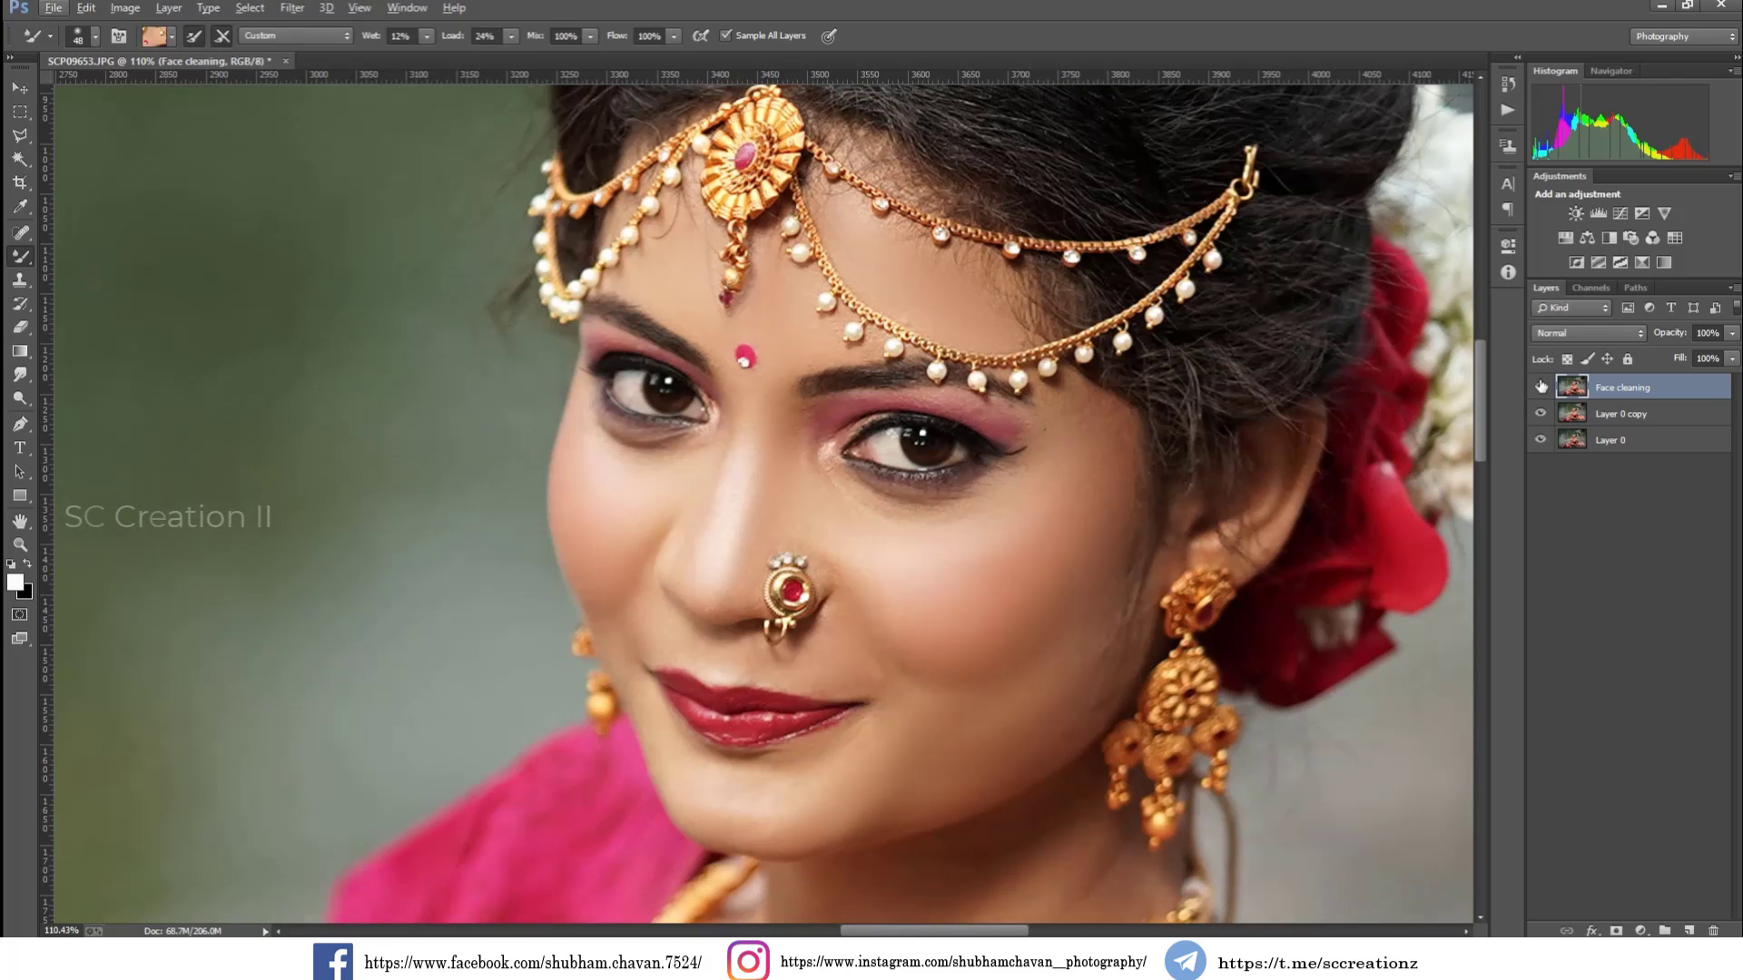
left_click(1540, 386)
left_click(1540, 386)
left_click(1541, 386)
left_click(1541, 387)
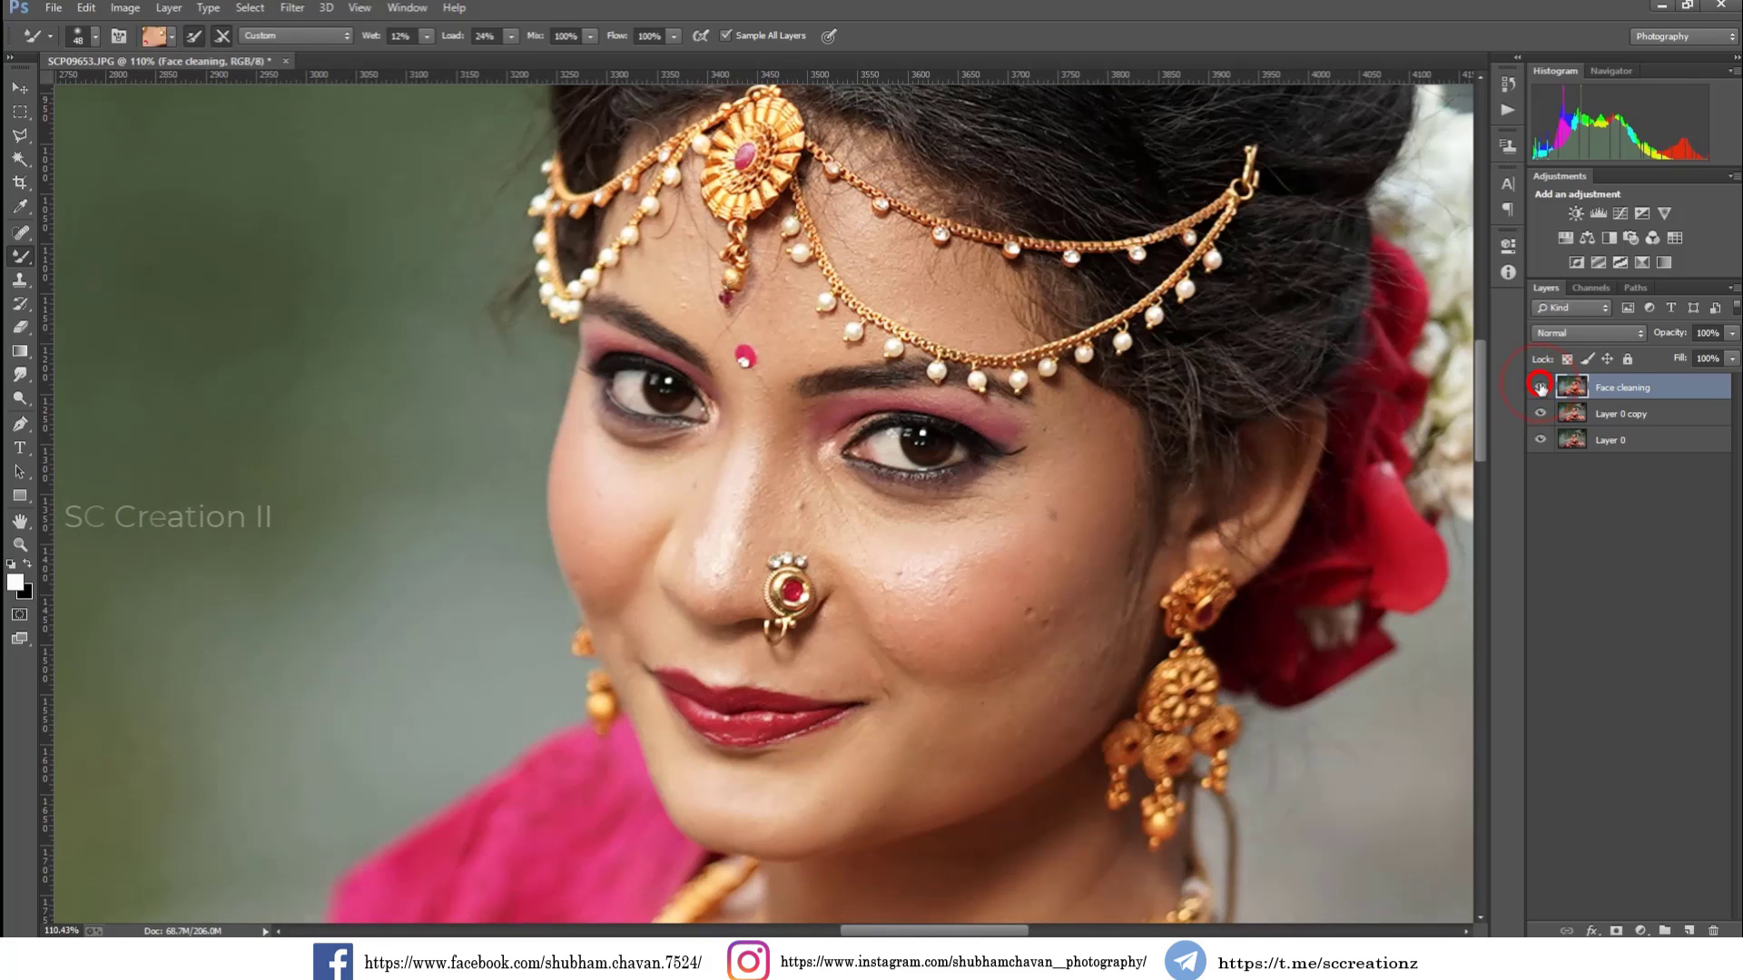
Step: Brighten the chin, both cheeks and the forehead using the Dodge tool with a 181 px brush on Shadows at 14% exposure
left_click(18, 399)
right_click(1017, 640)
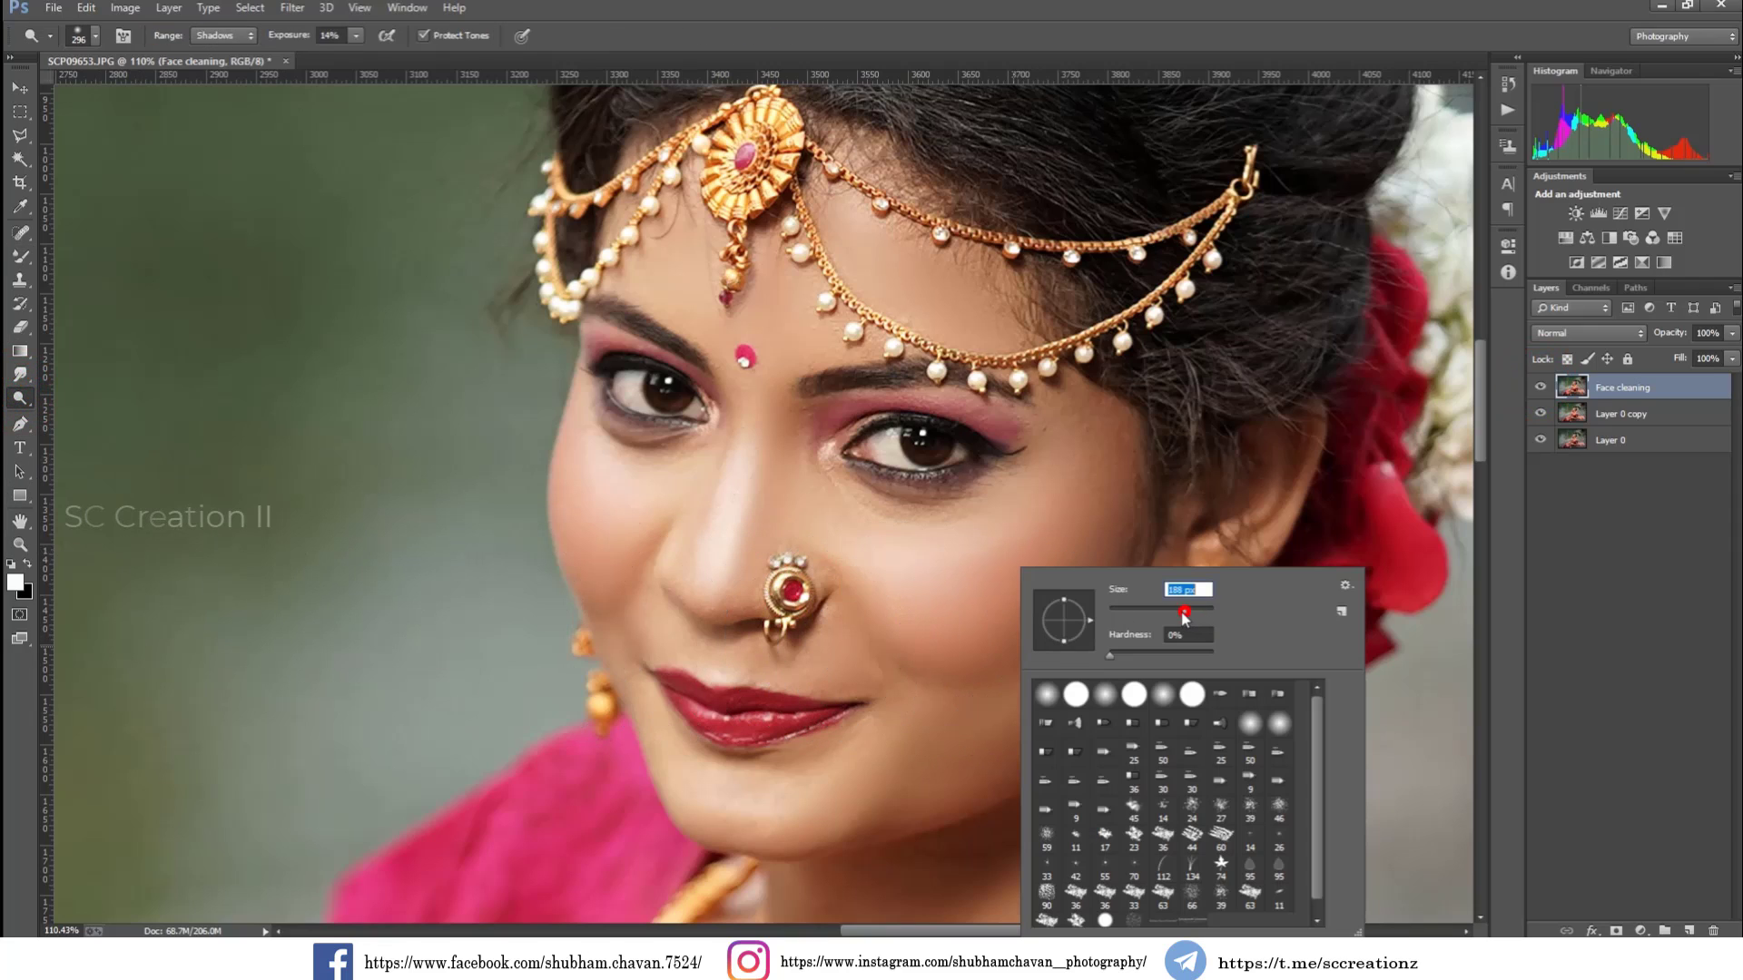
mouse_move(866, 799)
left_mouse_down()
mouse_move(961, 786)
mouse_move(938, 794)
left_mouse_up()
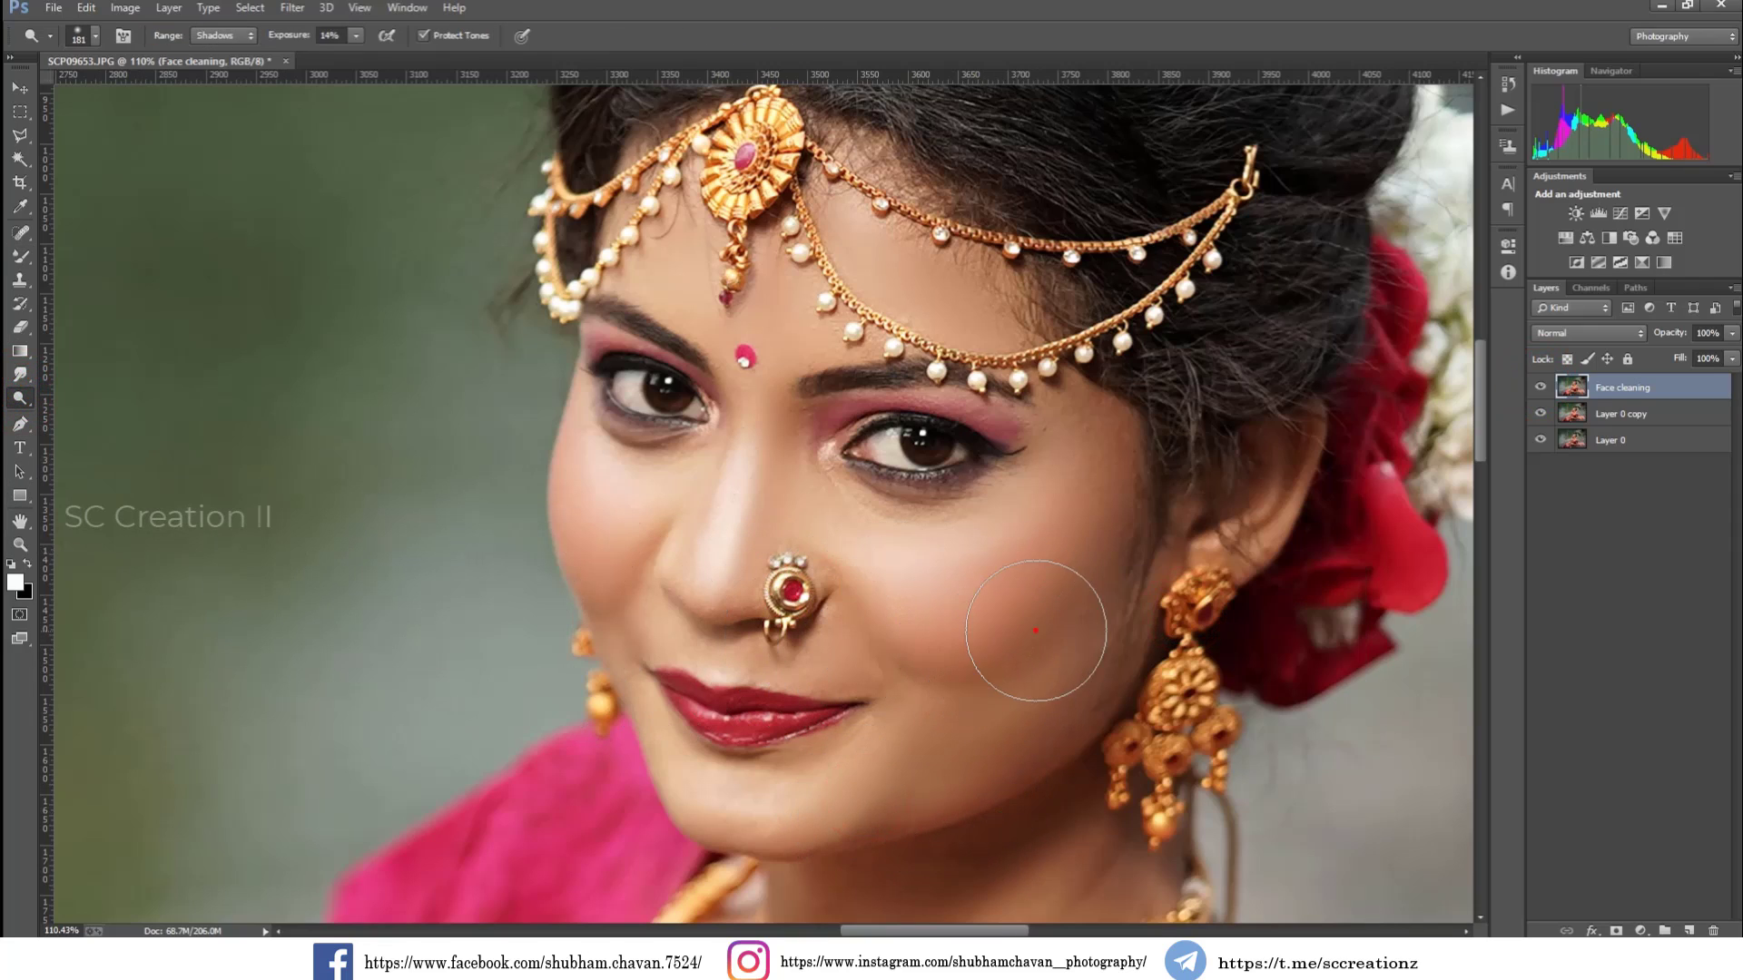
left_click_drag(1035, 631, 1077, 585)
scroll(1035, 626, "up", 1)
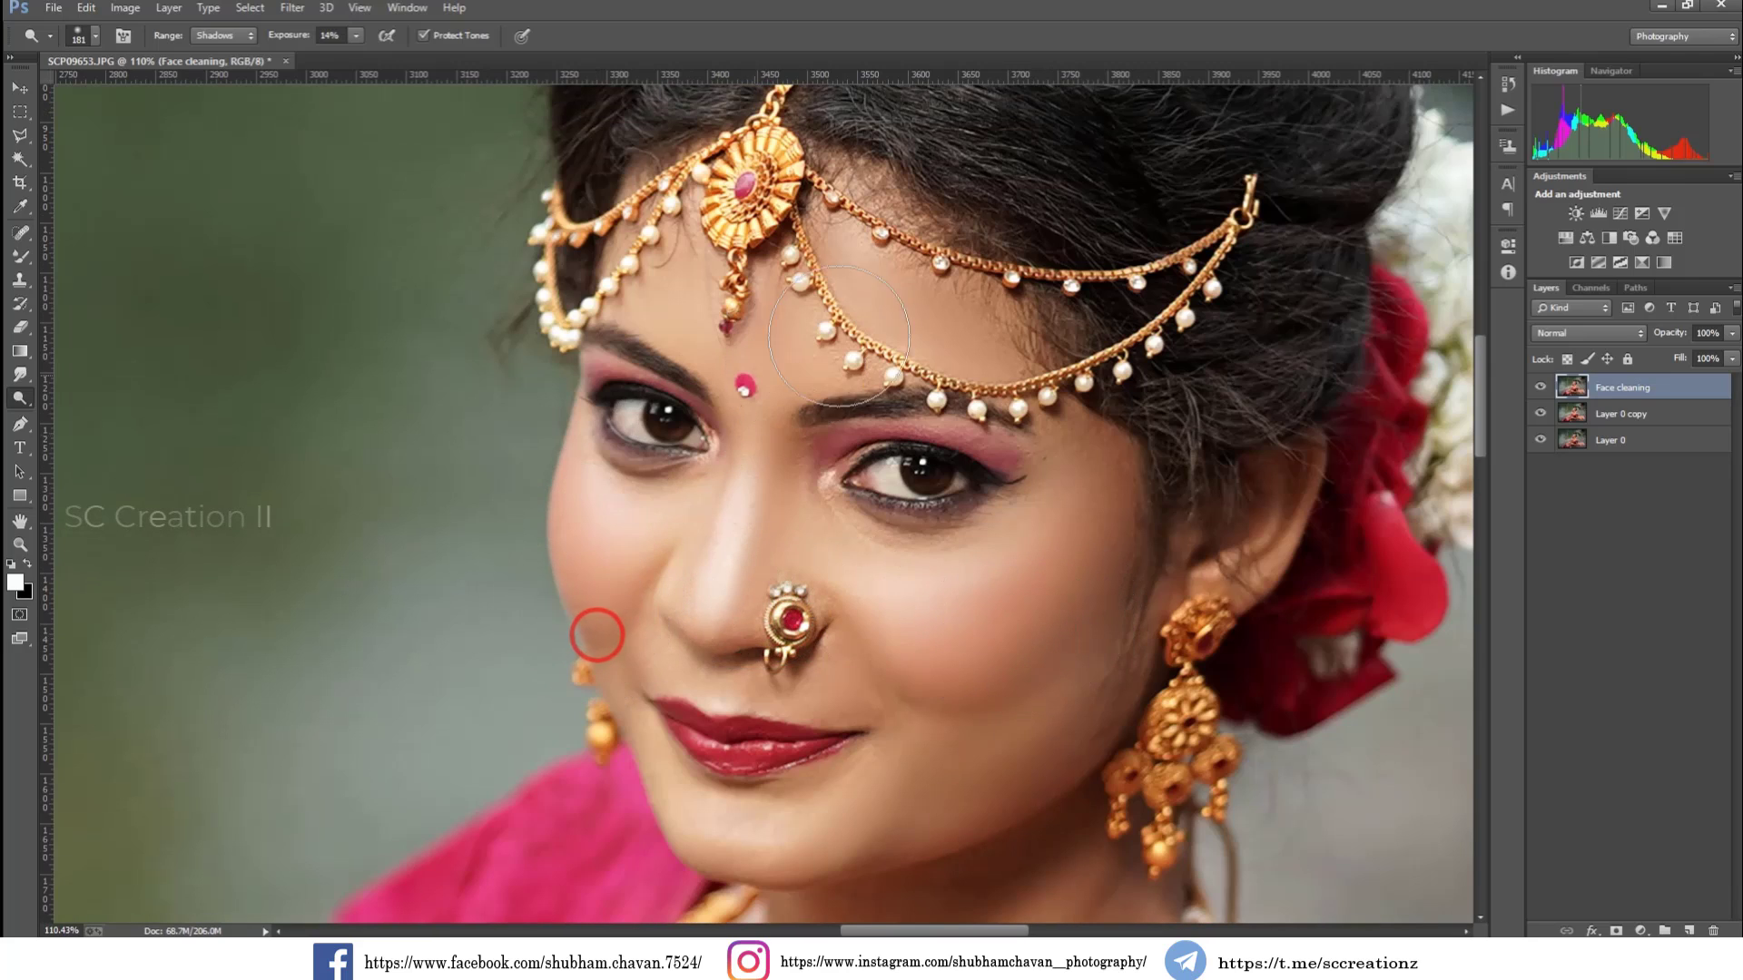
scroll(817, 340, "down", 2)
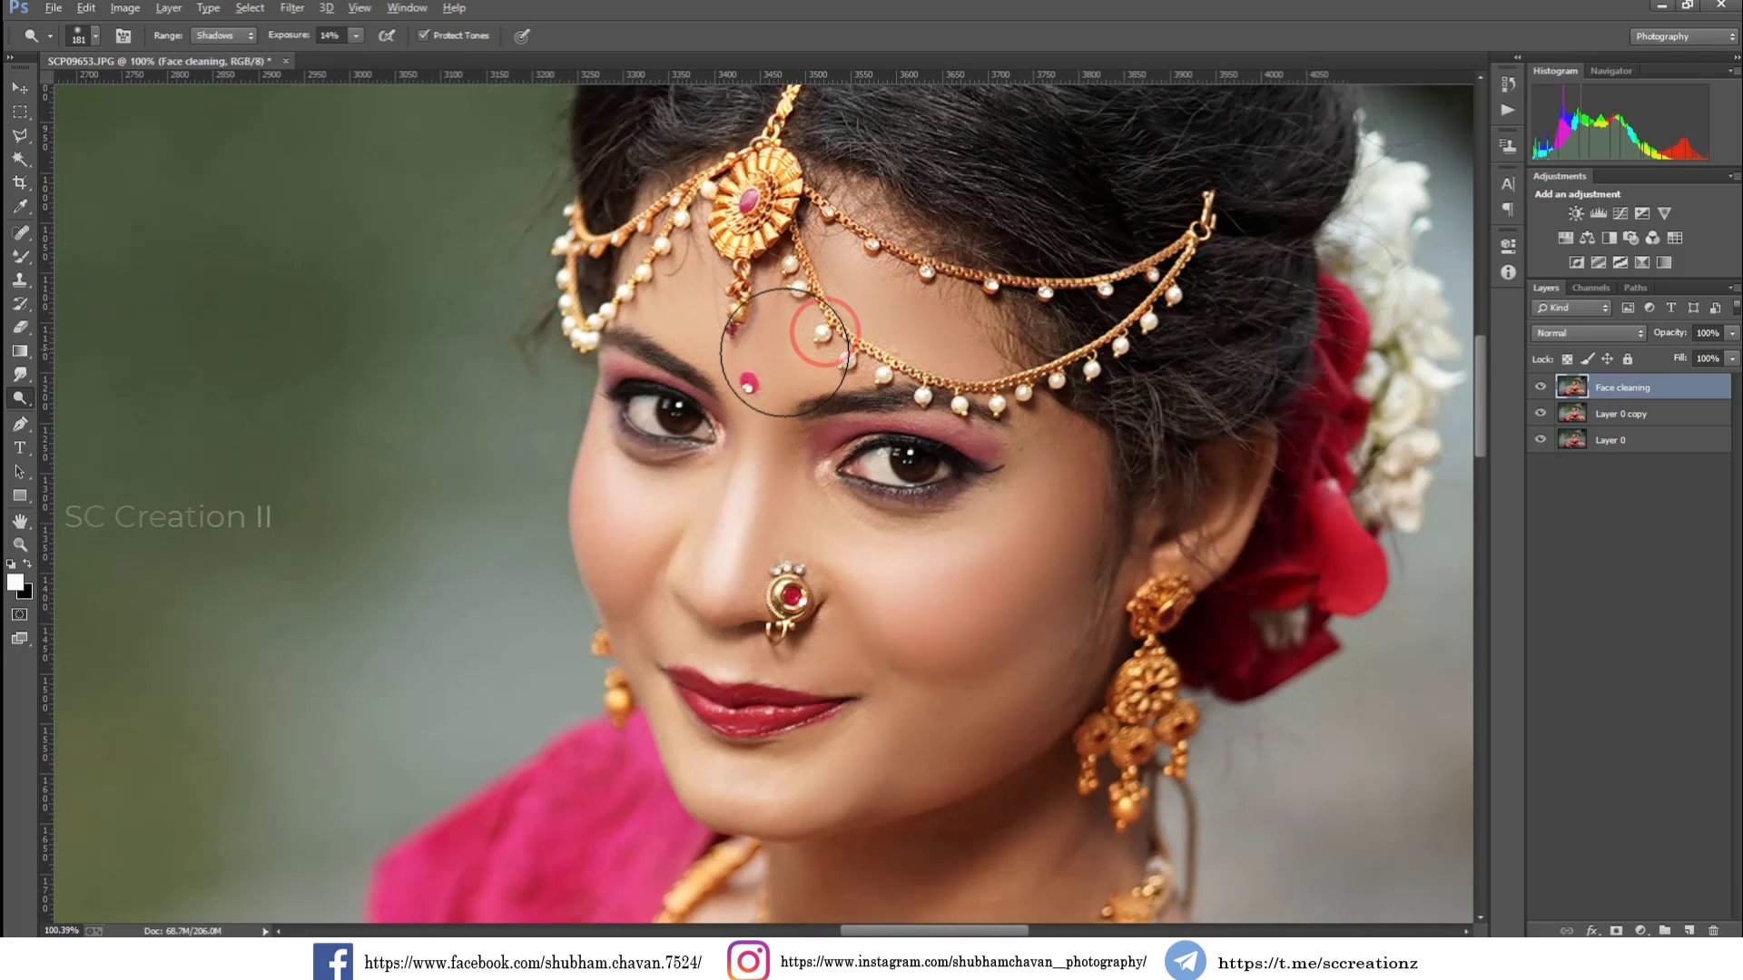
scroll(808, 408, "up", 2)
left_click(846, 690)
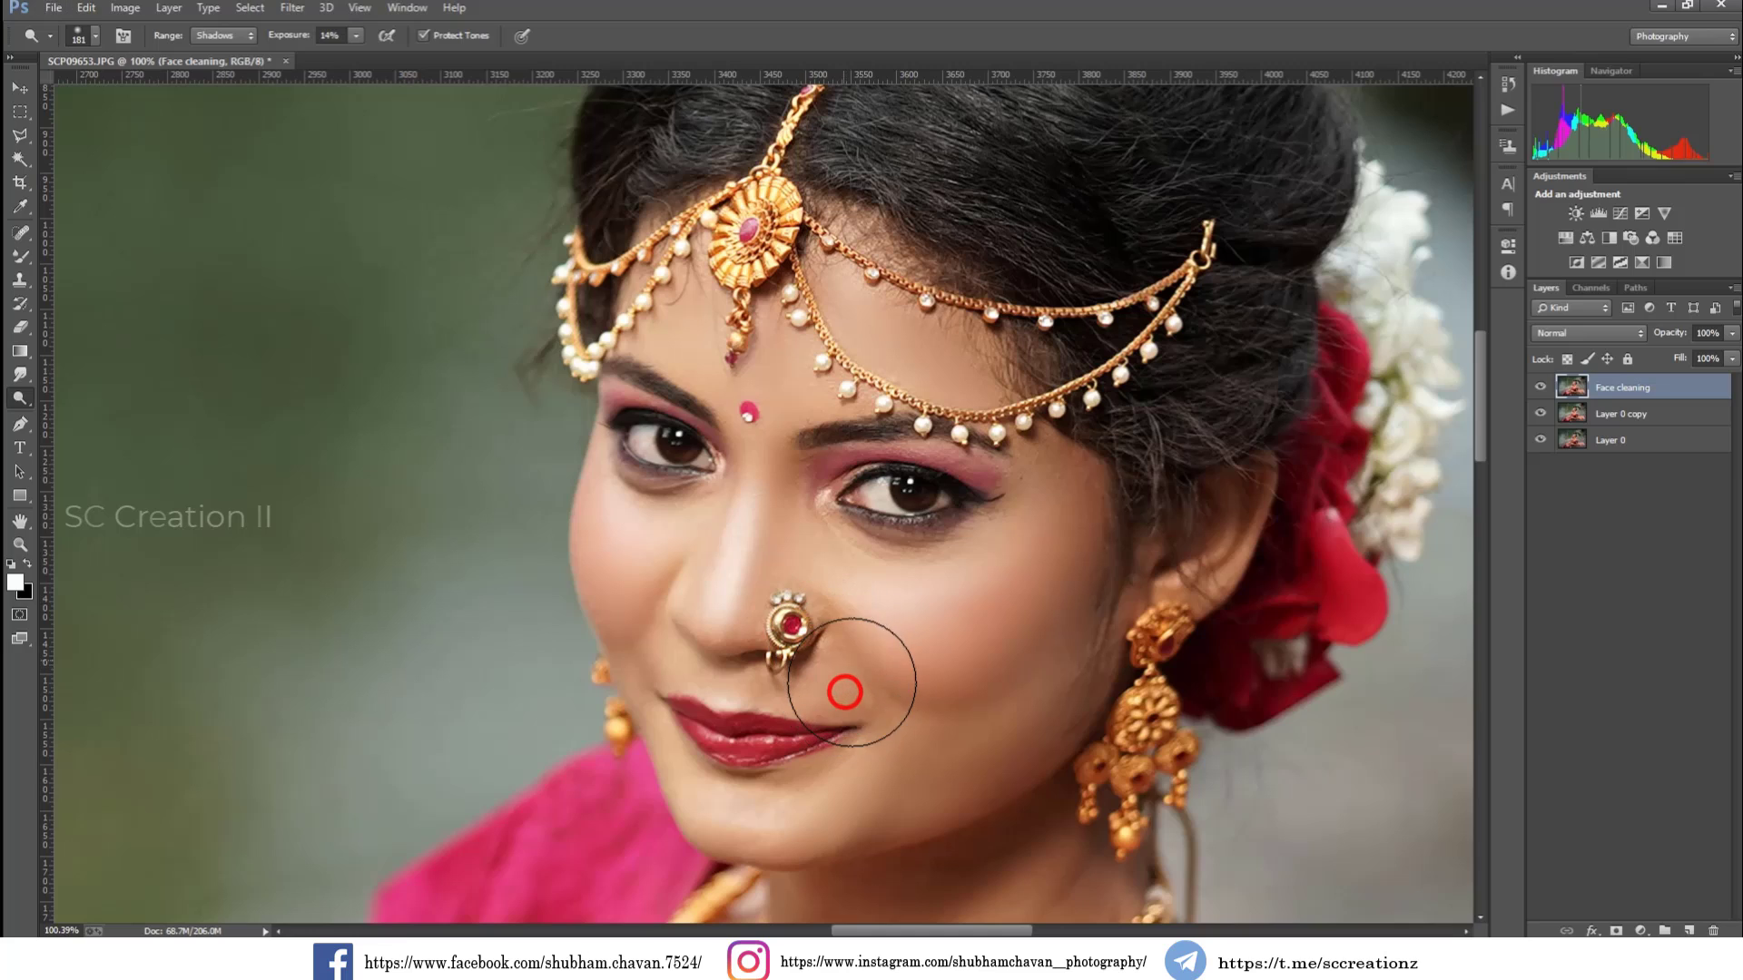
Step: Darken the hair on both sides of the parting using the Burn tool with a 244 px brush on Midtones at 17% exposure
scroll(830, 585, "down", 3)
scroll(869, 550, "up", 1)
scroll(872, 547, "up", 3)
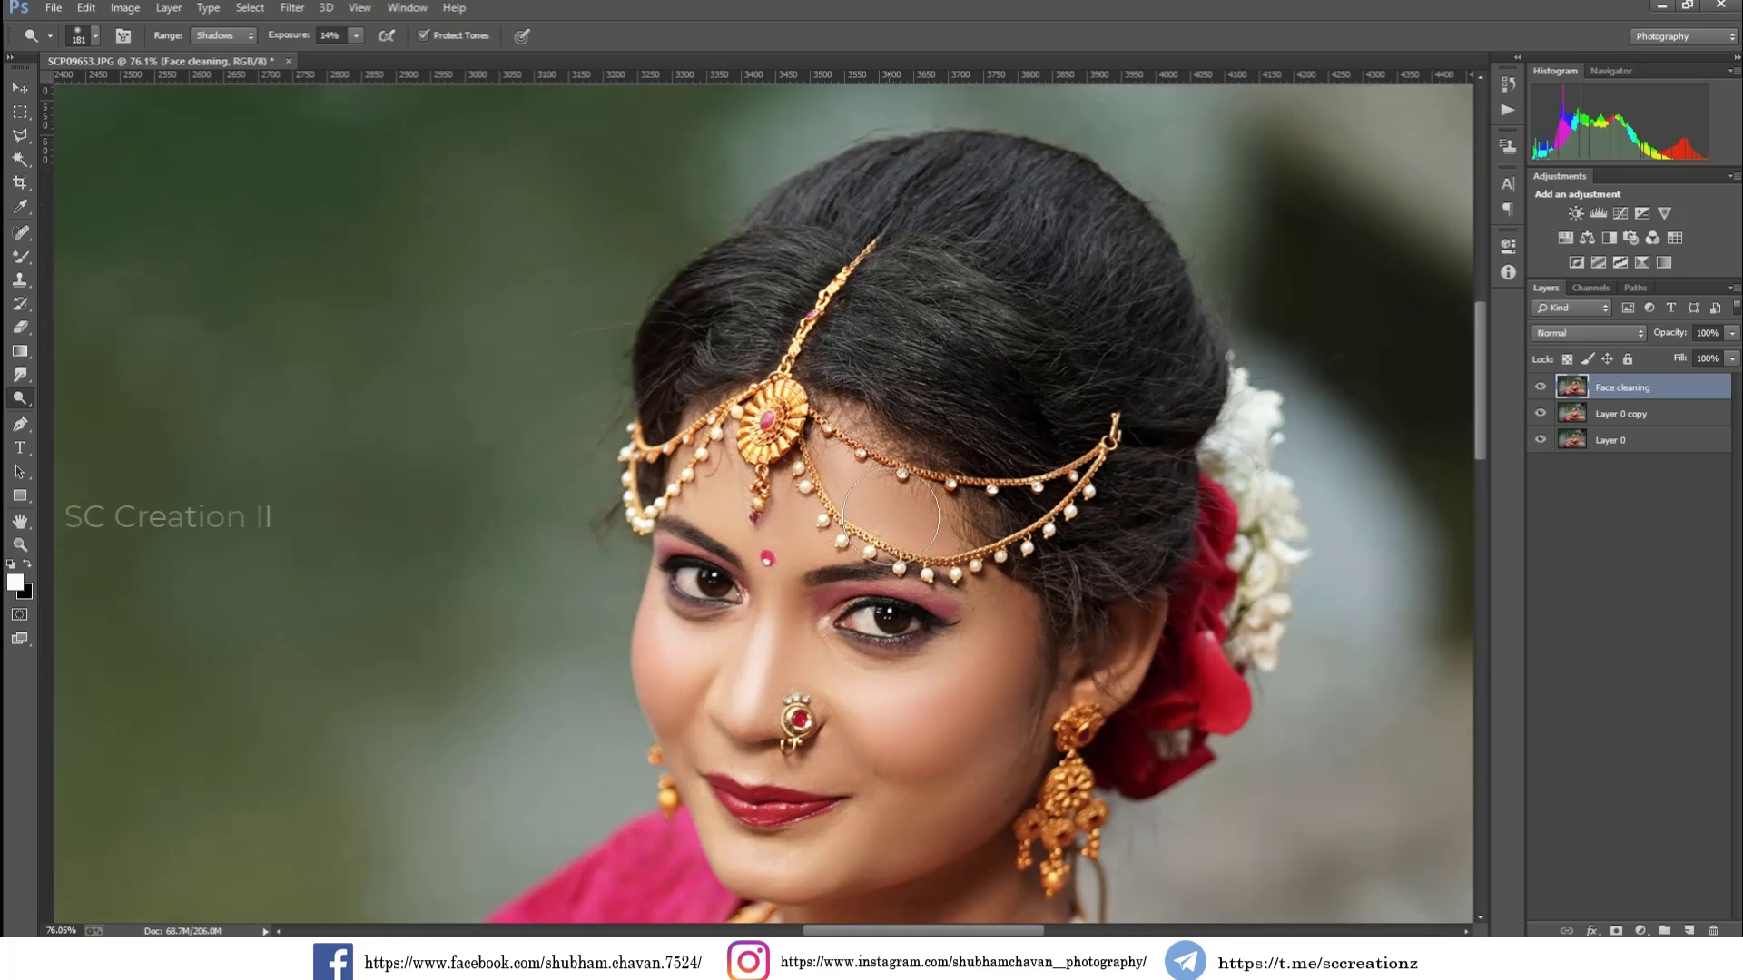
left_click_drag(20, 399, 105, 416)
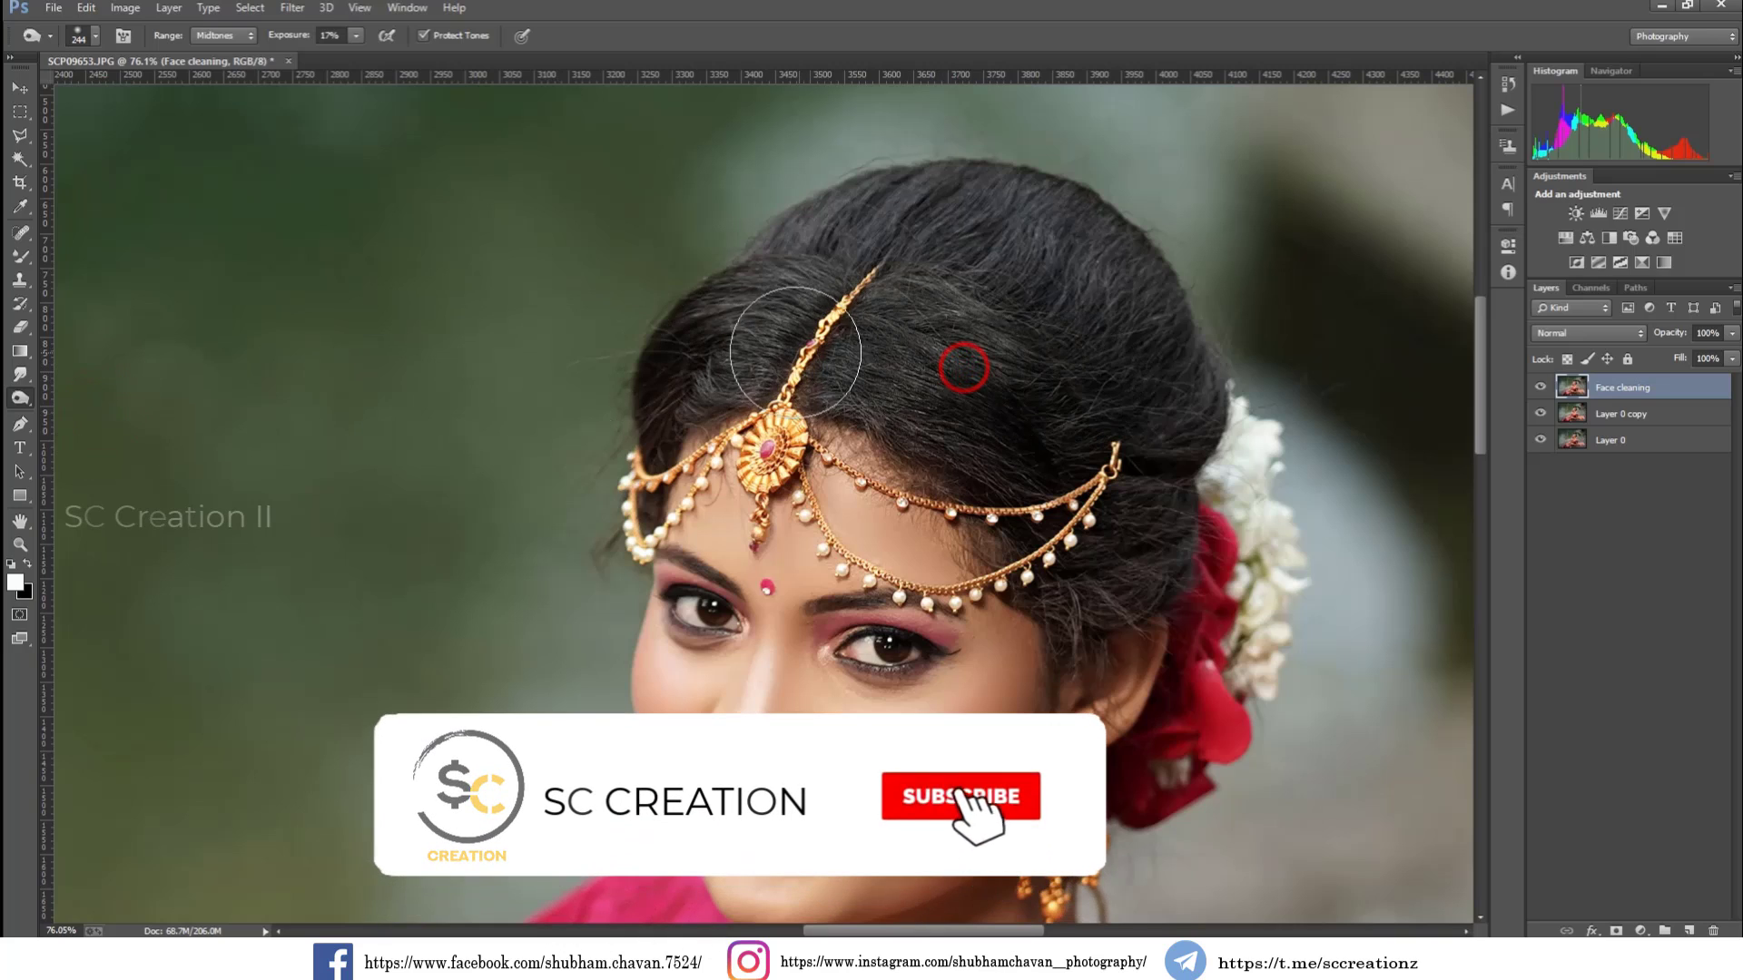
left_click_drag(859, 334, 727, 326)
left_click_drag(868, 248, 821, 218)
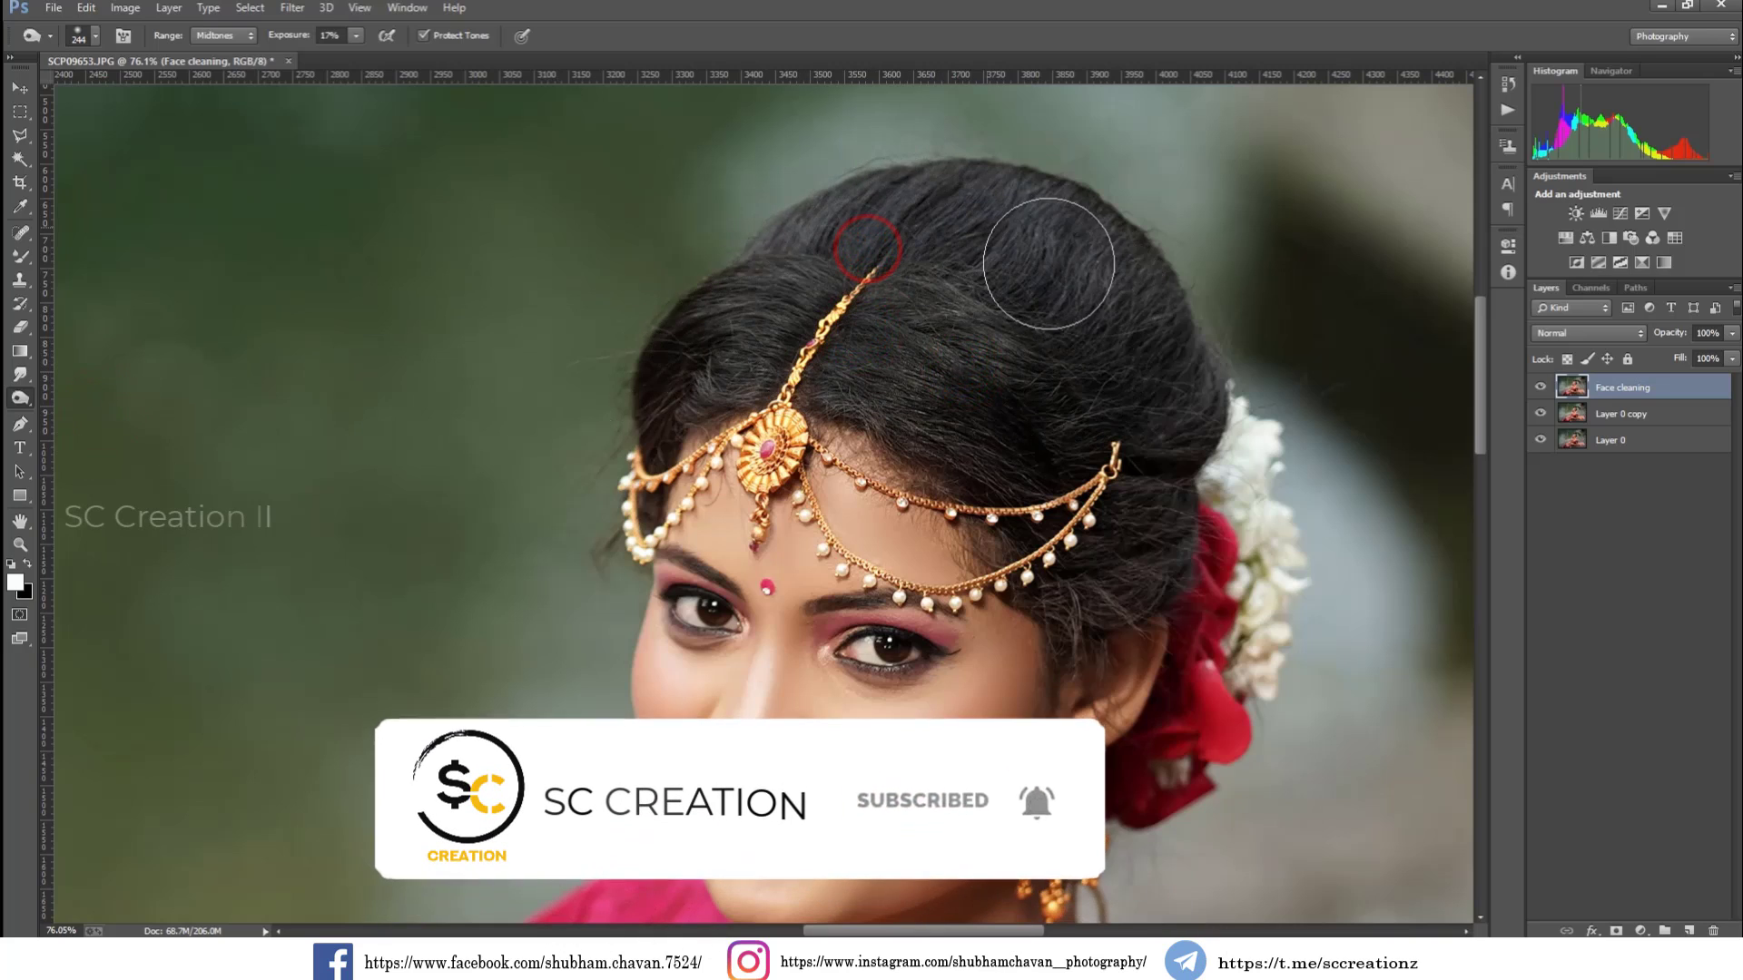
mouse_move(1030, 304)
left_mouse_down()
mouse_move(1124, 509)
mouse_move(1110, 563)
mouse_move(1126, 555)
mouse_move(1115, 524)
mouse_move(980, 389)
mouse_move(852, 334)
mouse_move(1031, 403)
mouse_move(755, 333)
mouse_move(714, 351)
mouse_move(761, 317)
mouse_move(983, 268)
mouse_move(847, 255)
mouse_move(913, 268)
mouse_move(857, 264)
mouse_move(934, 240)
mouse_move(809, 261)
mouse_move(726, 355)
left_mouse_up()
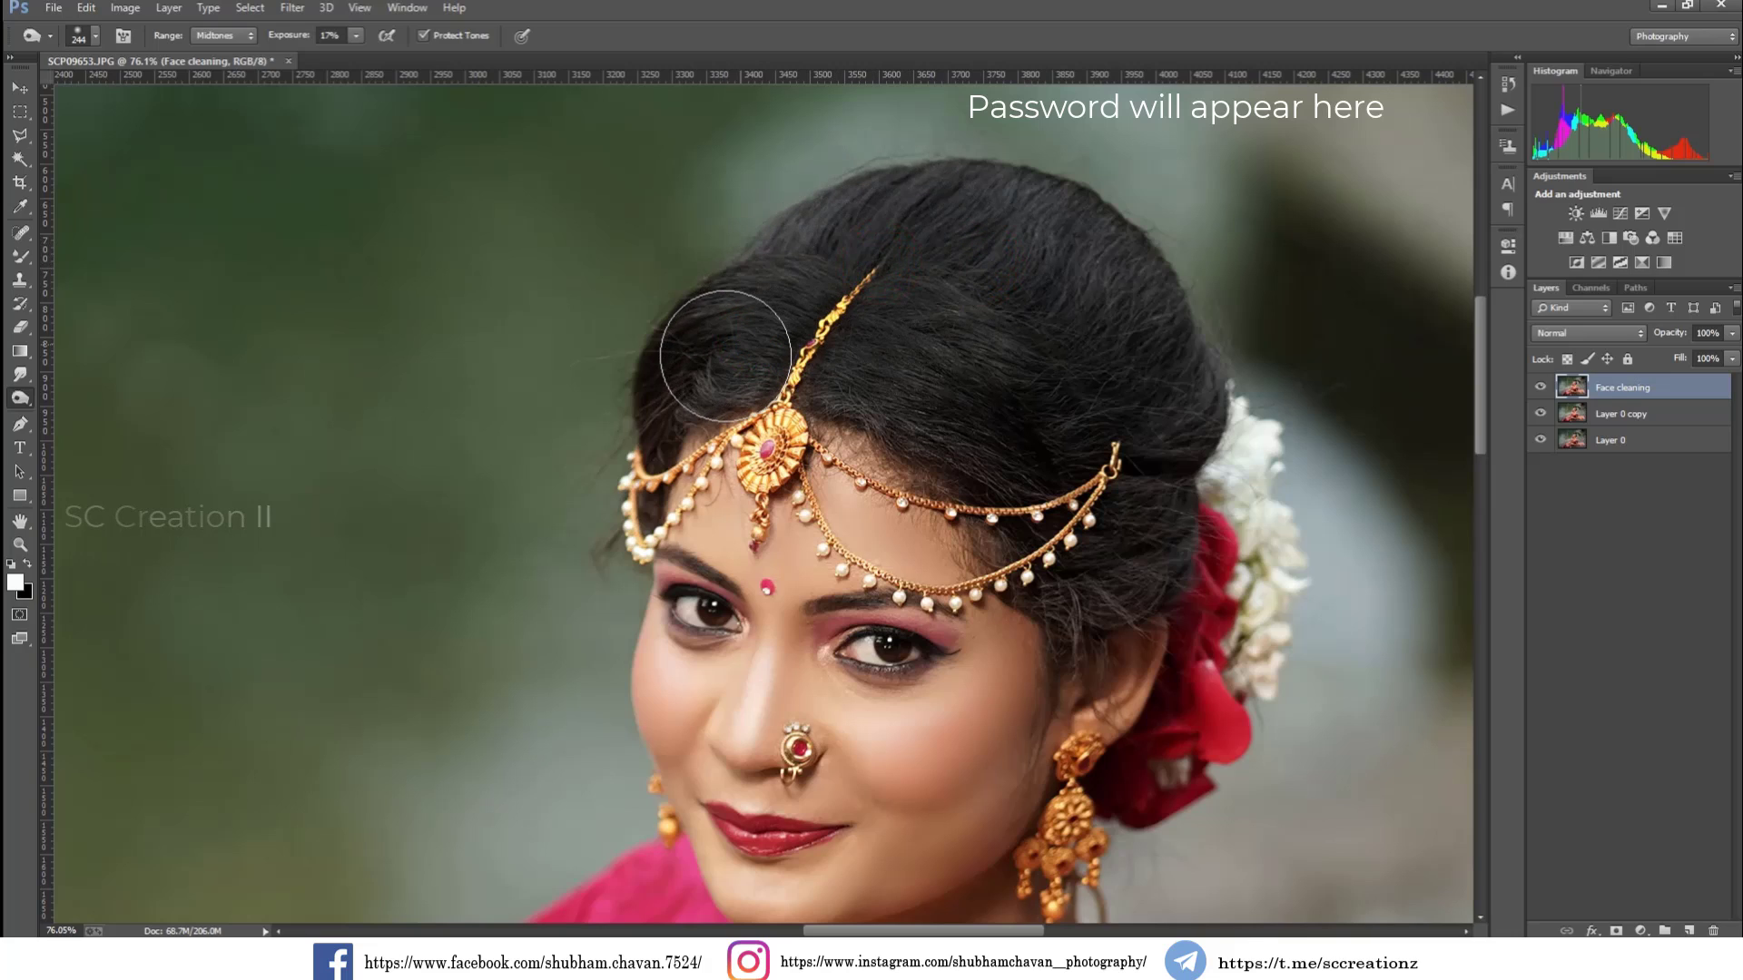
mouse_move(856, 284)
left_mouse_down()
mouse_move(1103, 331)
mouse_move(1115, 376)
mouse_move(862, 352)
left_mouse_up()
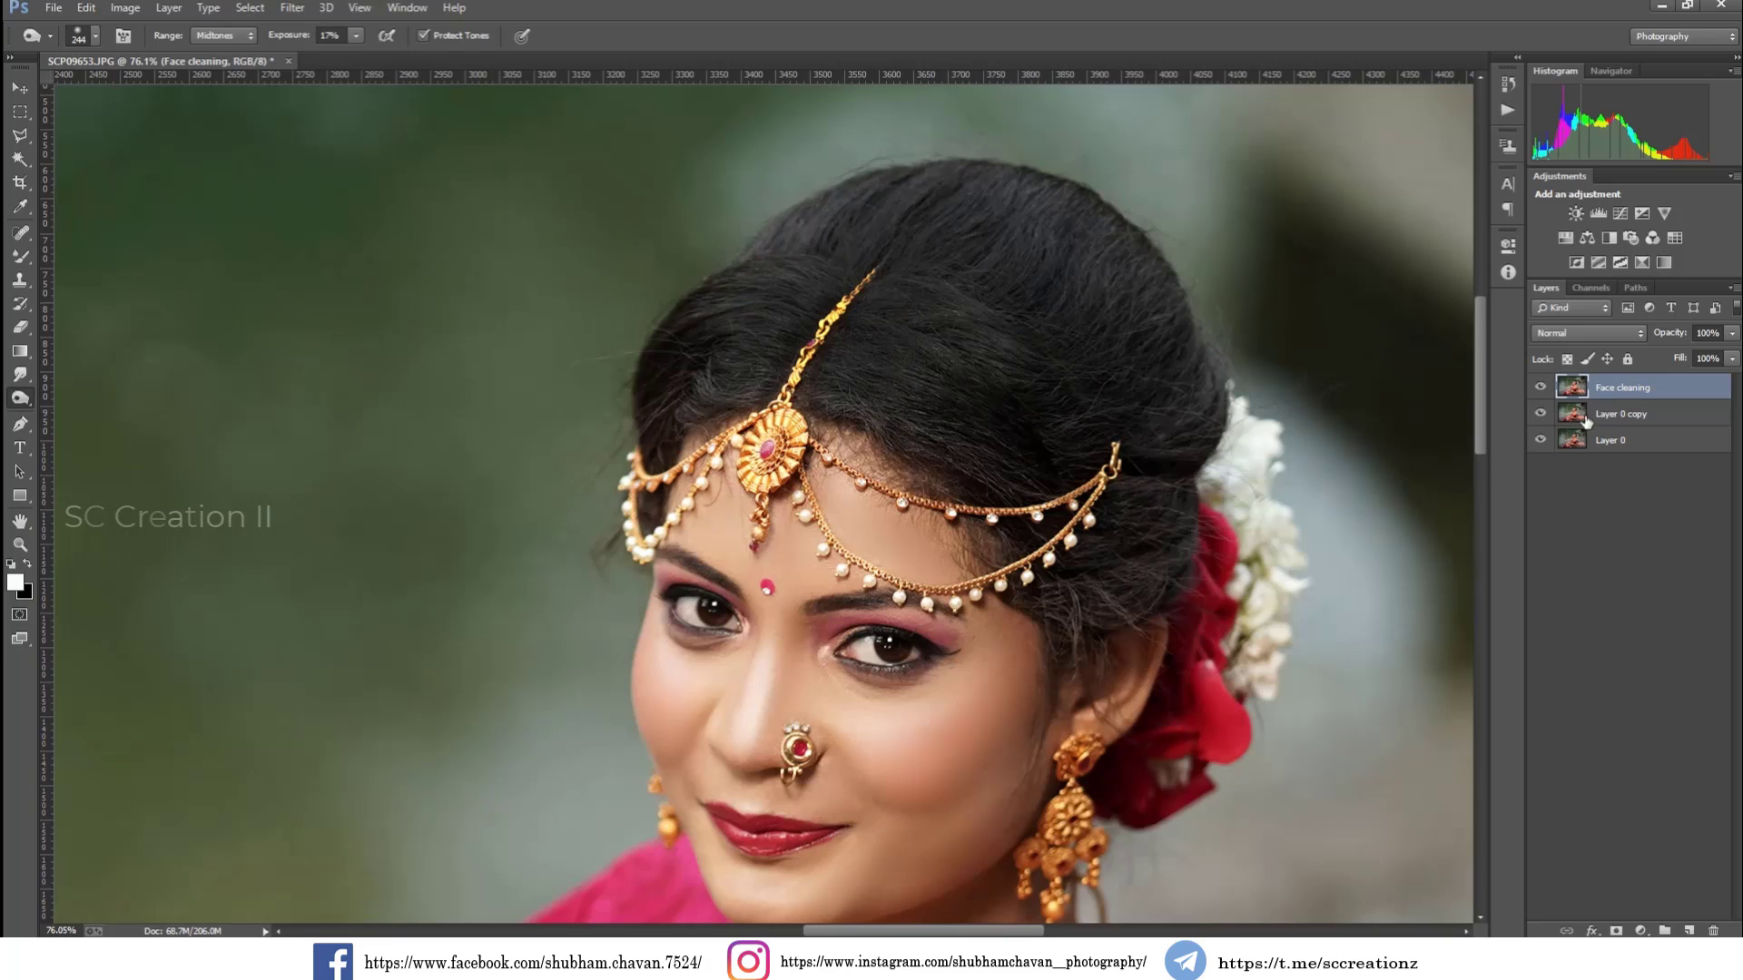
Step: Hide and show the Face cleaning layer repeatedly to compare the retouched face and hair with the original
left_click(1540, 389)
left_click(1540, 388)
left_click(1540, 388)
left_click(1541, 389)
scroll(1225, 409, "down", 2)
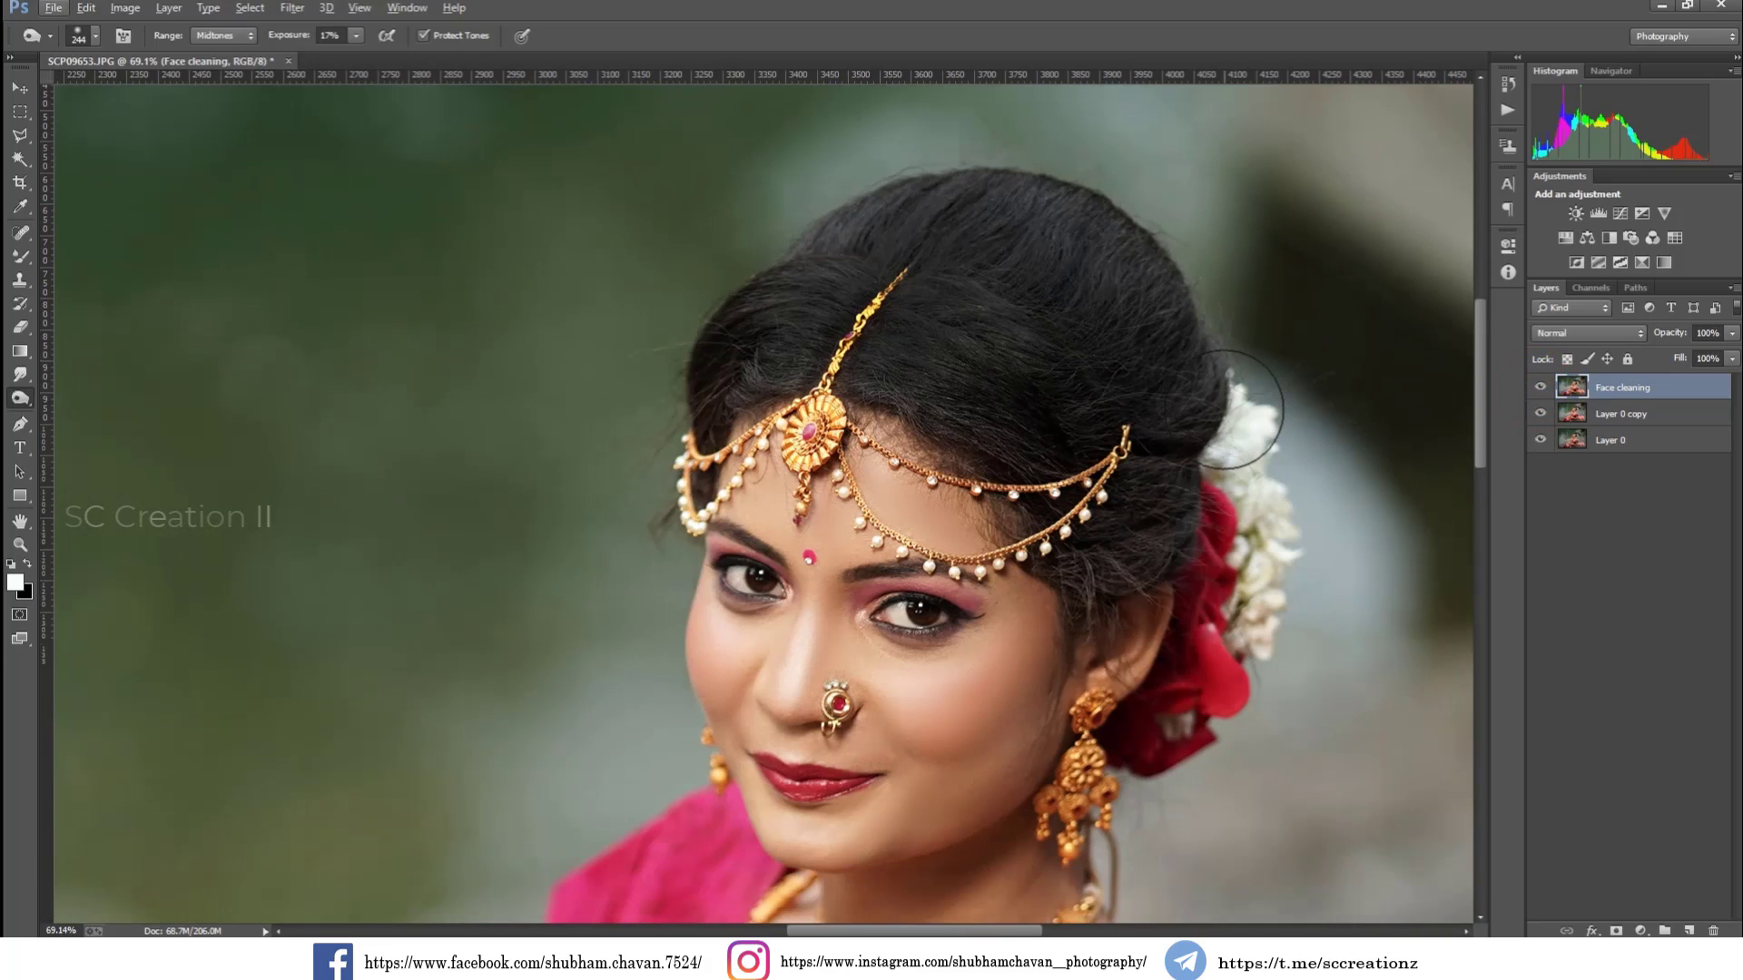
scroll(1225, 408, "down", 1)
left_click(1540, 388)
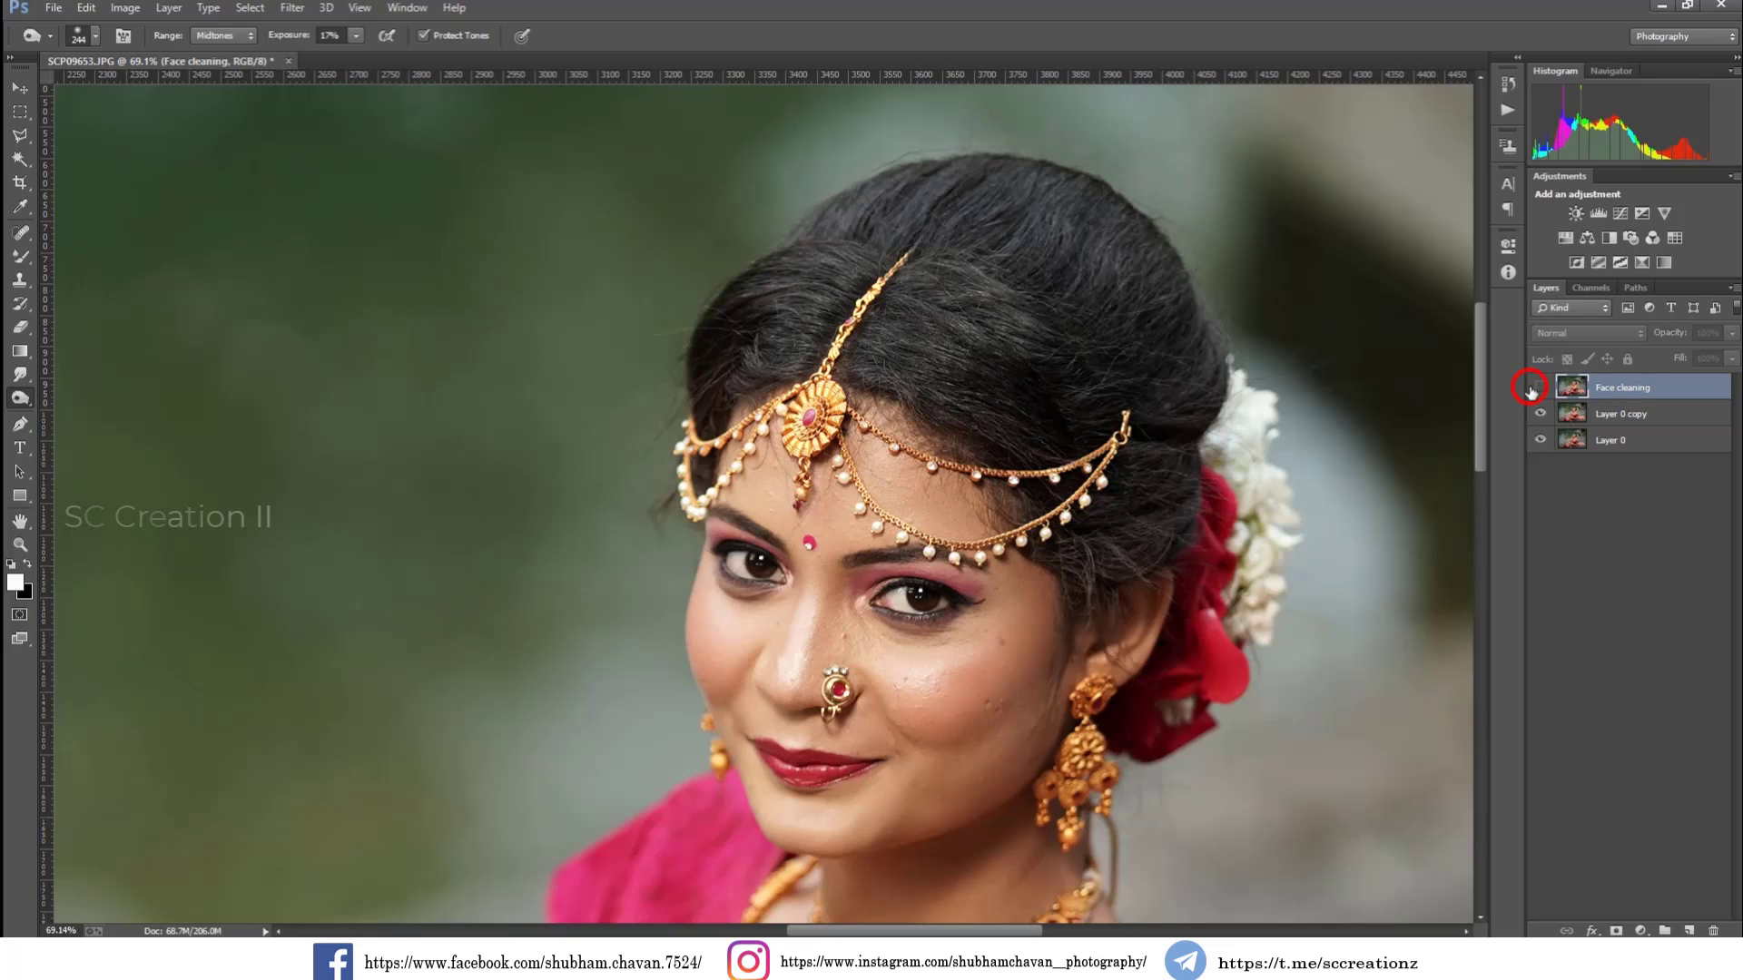
left_click(1541, 389)
Step: Brighten the neck around the necklace using the Dodge tool with a 314 px brush on Shadows at 14% exposure
scroll(1166, 381, "down", 6)
scroll(1165, 382, "down", 3)
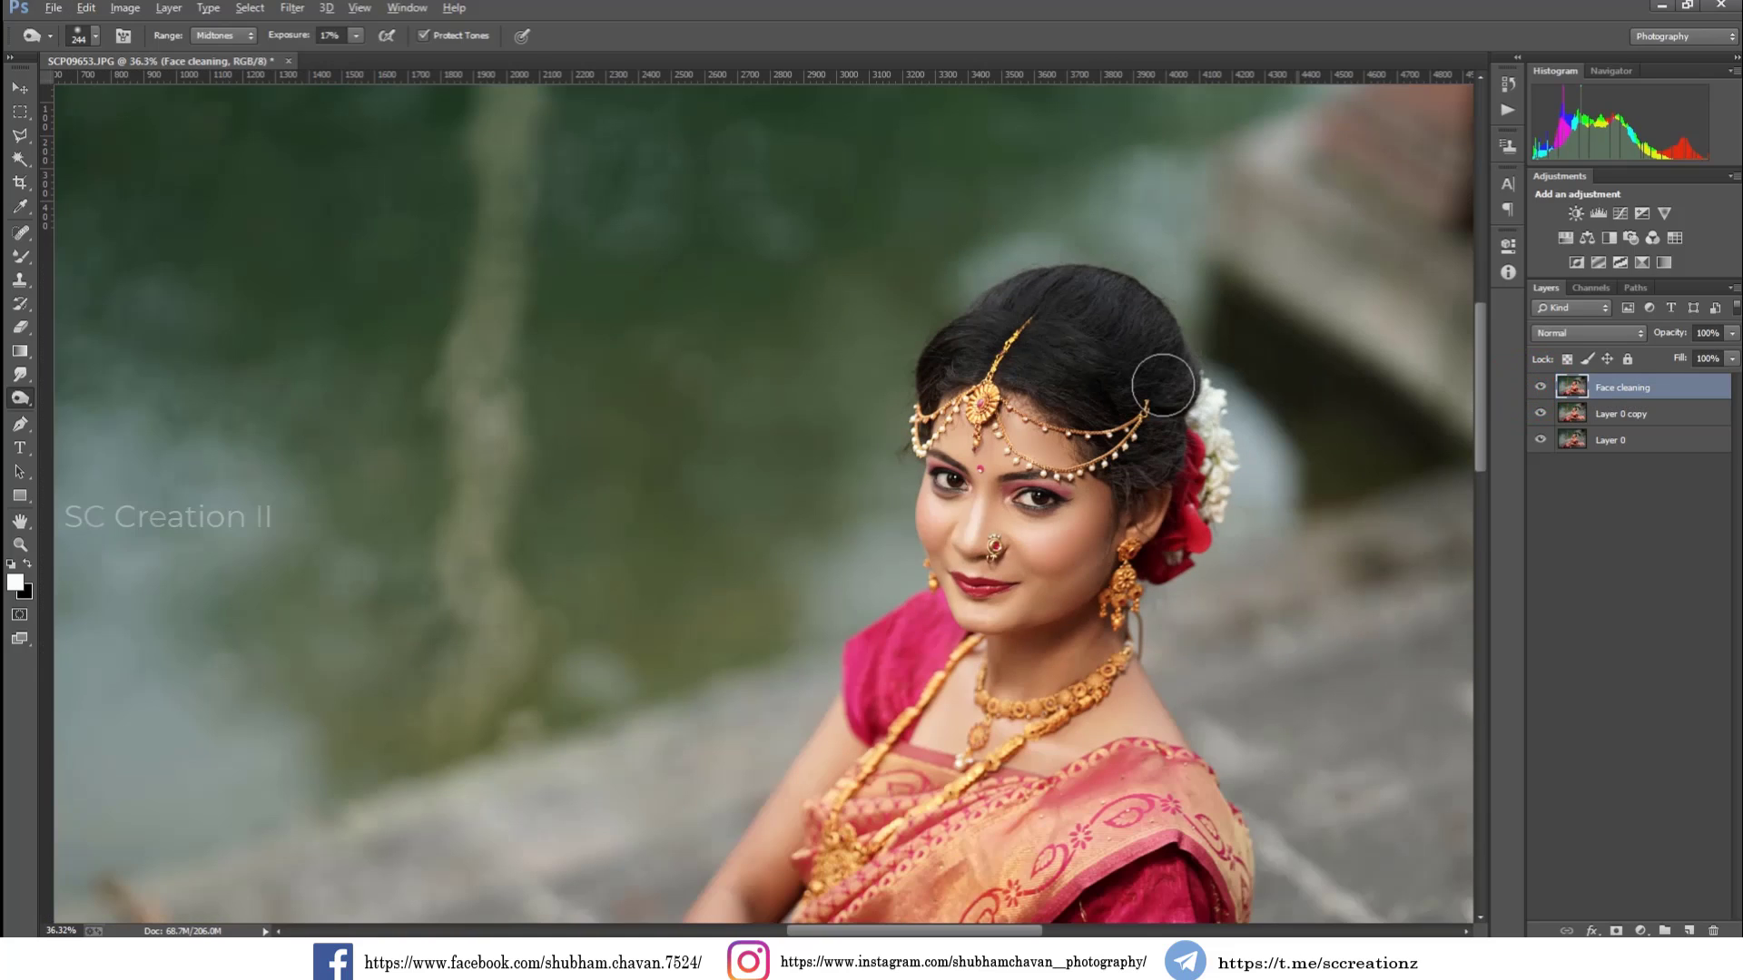
right_click(20, 398)
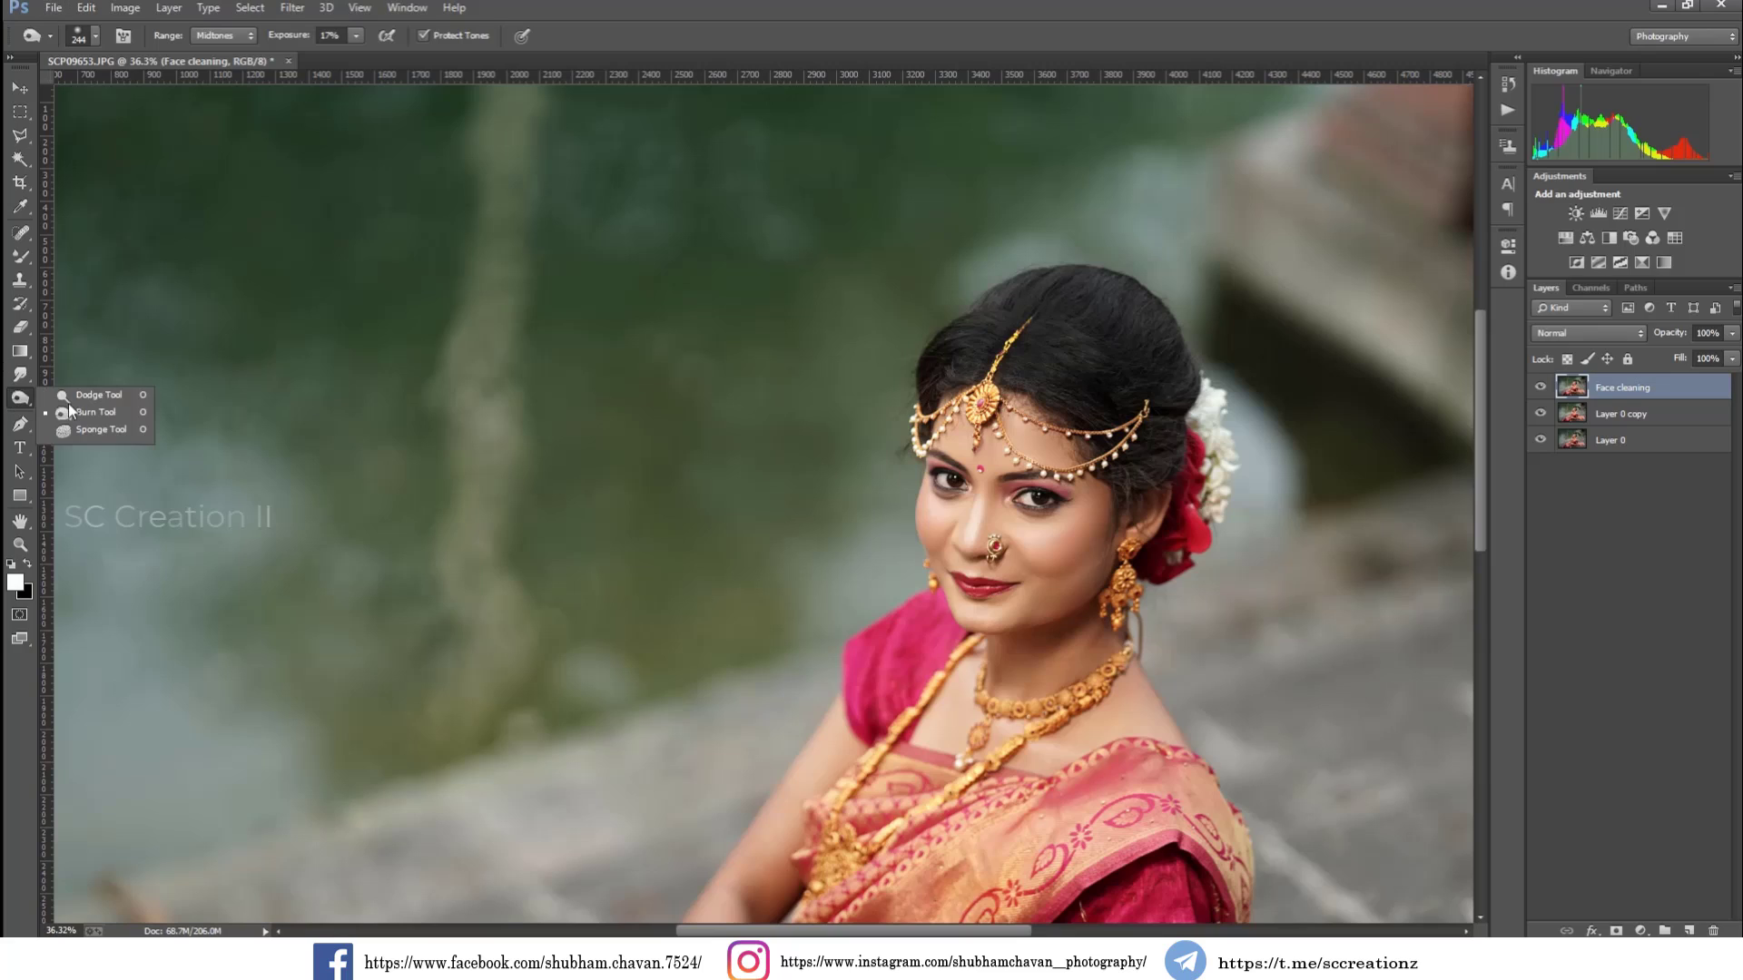
left_click(82, 397)
right_click(1048, 646)
left_click_drag(1226, 620, 1243, 620)
key("Return")
mouse_move(1037, 656)
left_mouse_down()
mouse_move(1039, 631)
mouse_move(1030, 644)
mouse_move(1089, 640)
left_mouse_up()
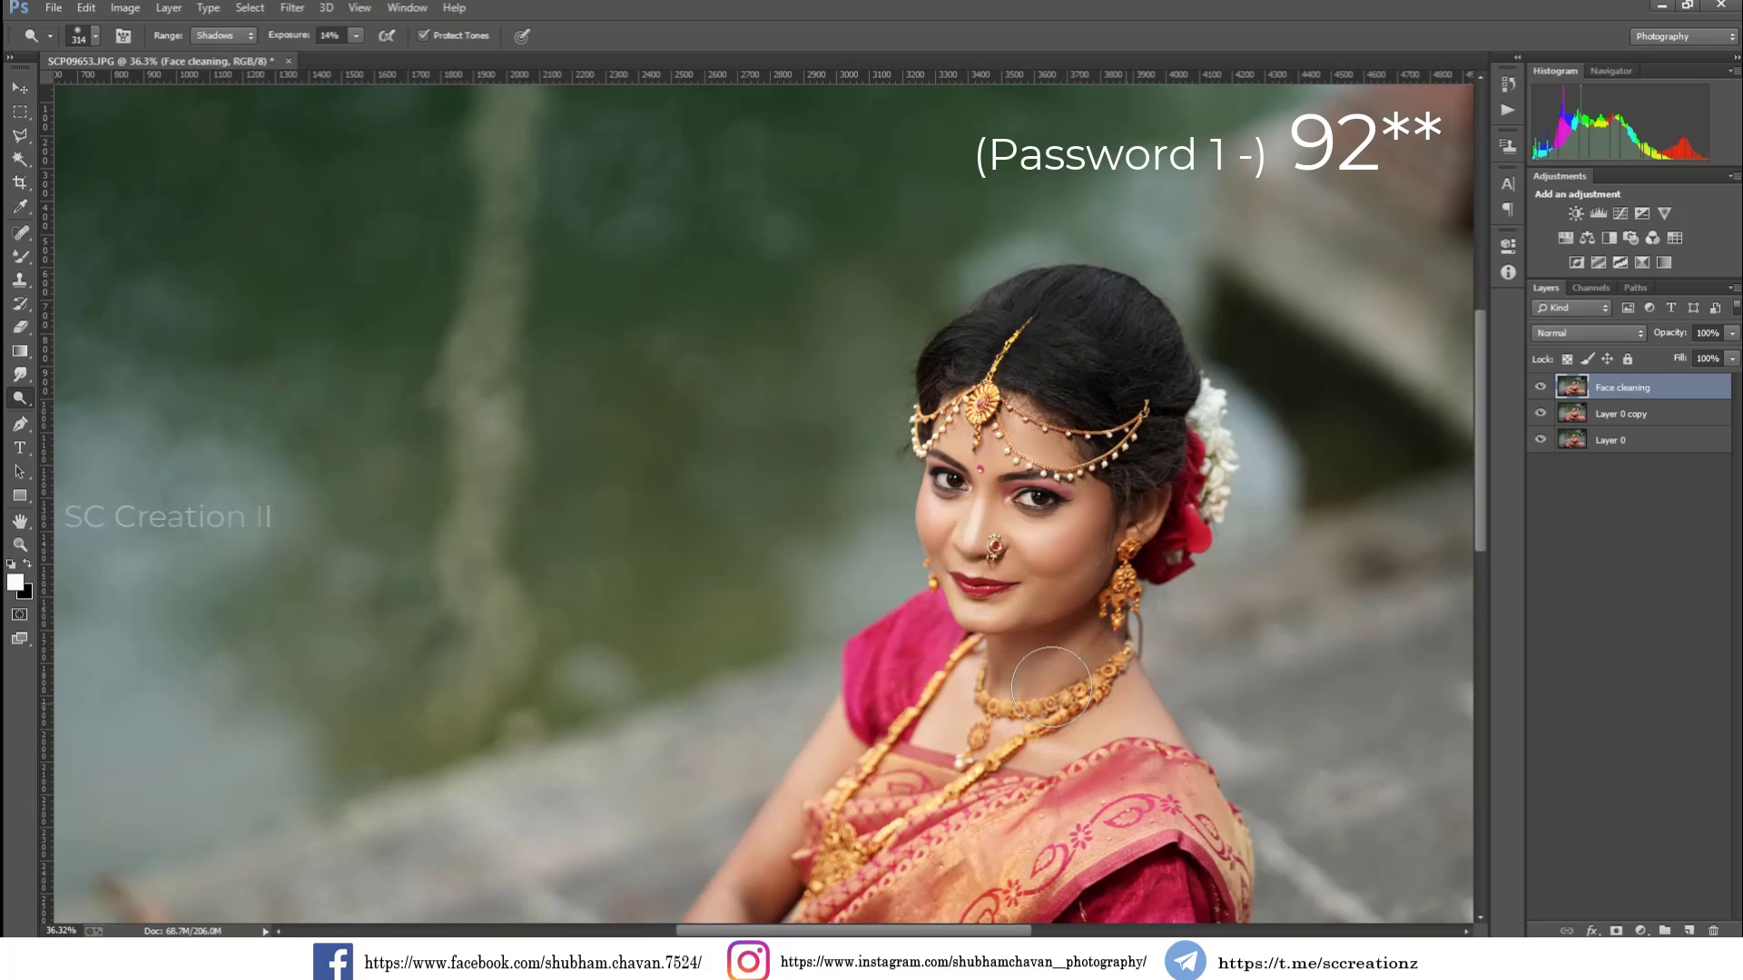
Step: Enlarge the Dodge brush to 419 px and brighten the skin along both arms and the hands
scroll(1039, 636, "down", 2)
scroll(1049, 648, "down", 5)
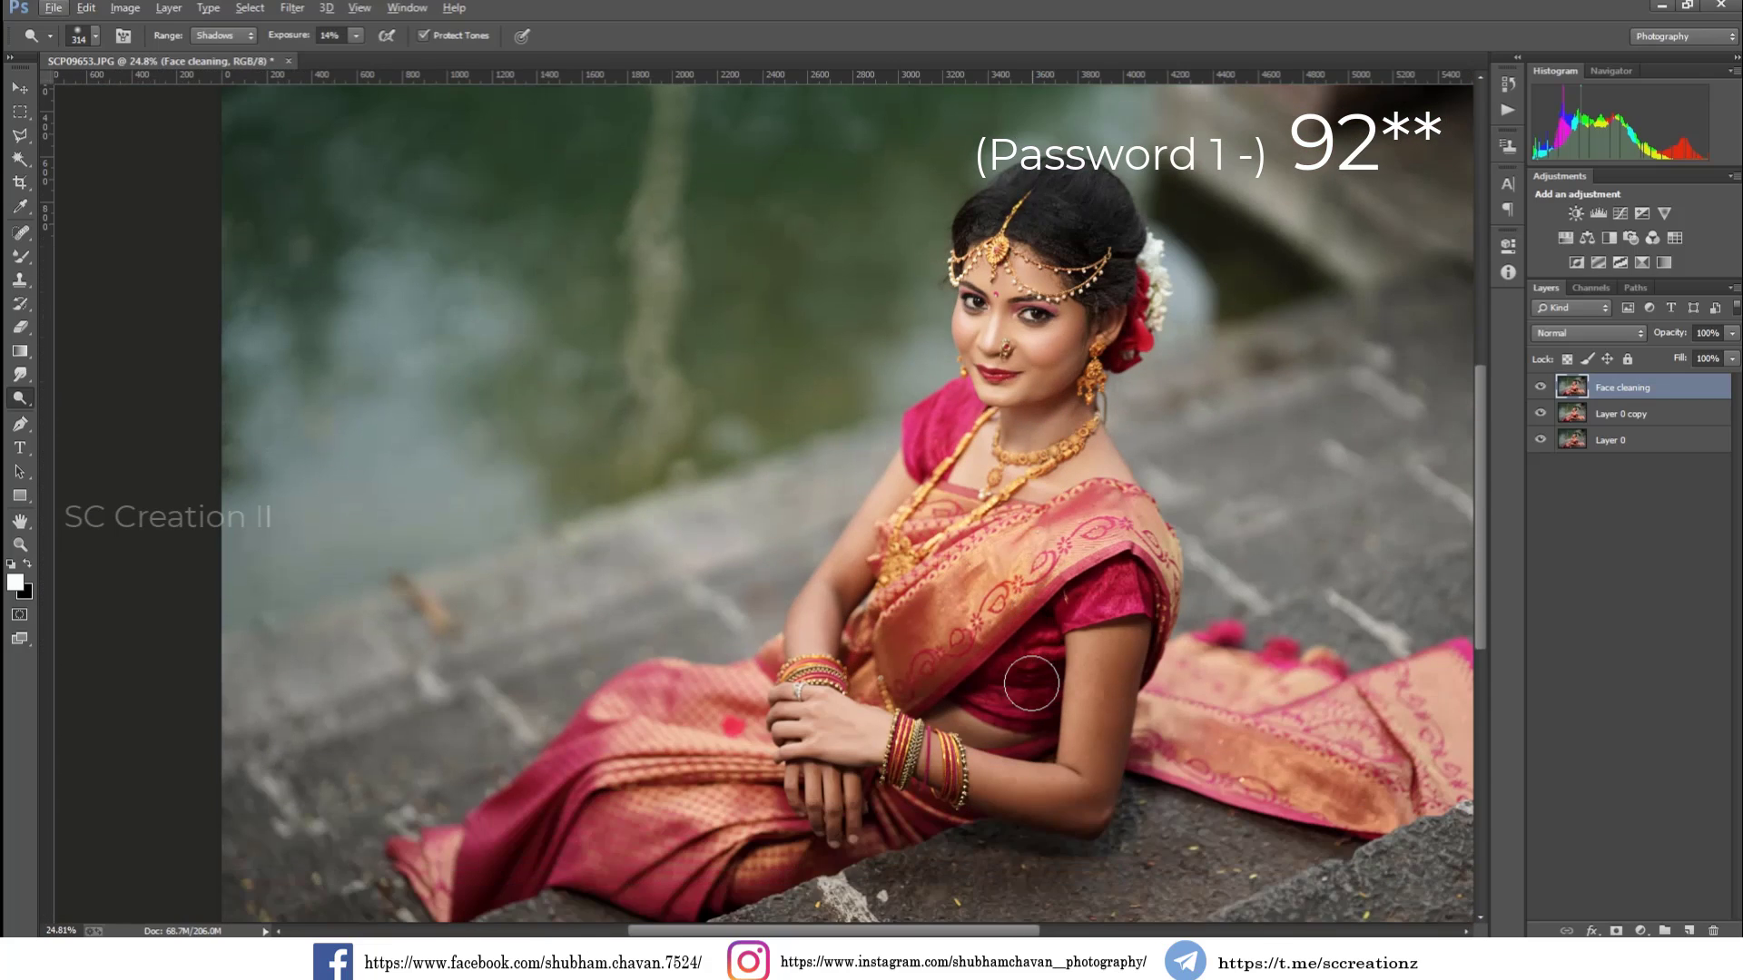
right_click(1162, 573)
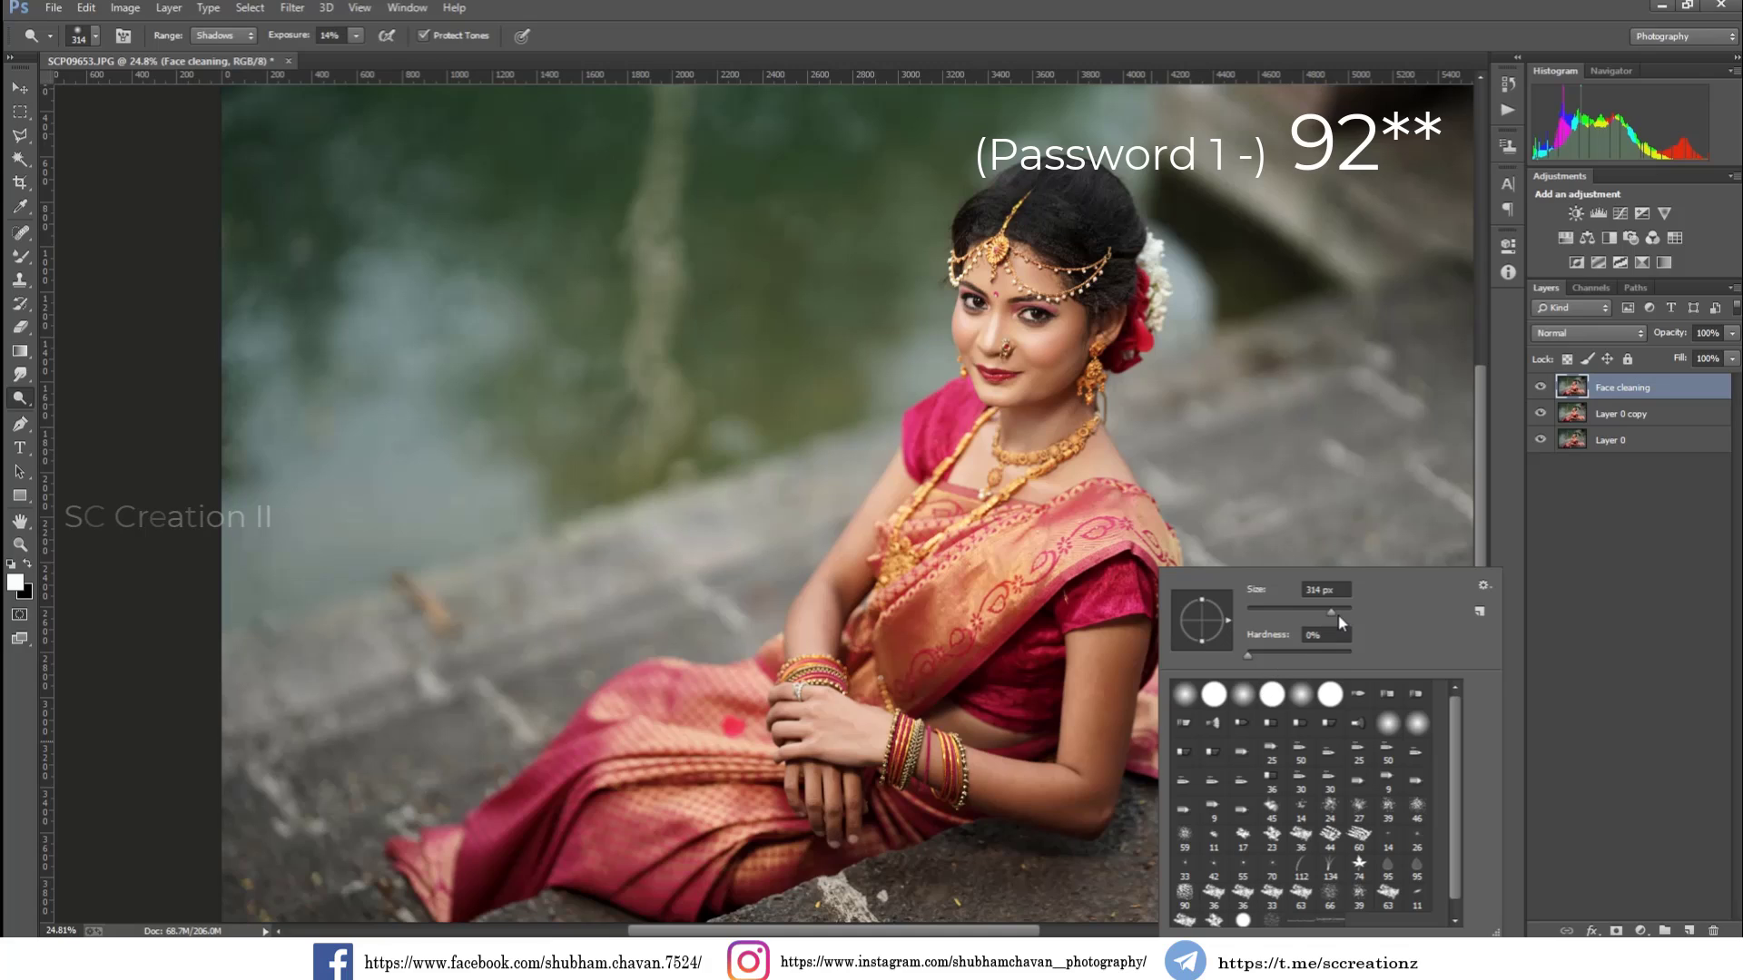
left_click_drag(1338, 620, 1348, 614)
left_click(1101, 667)
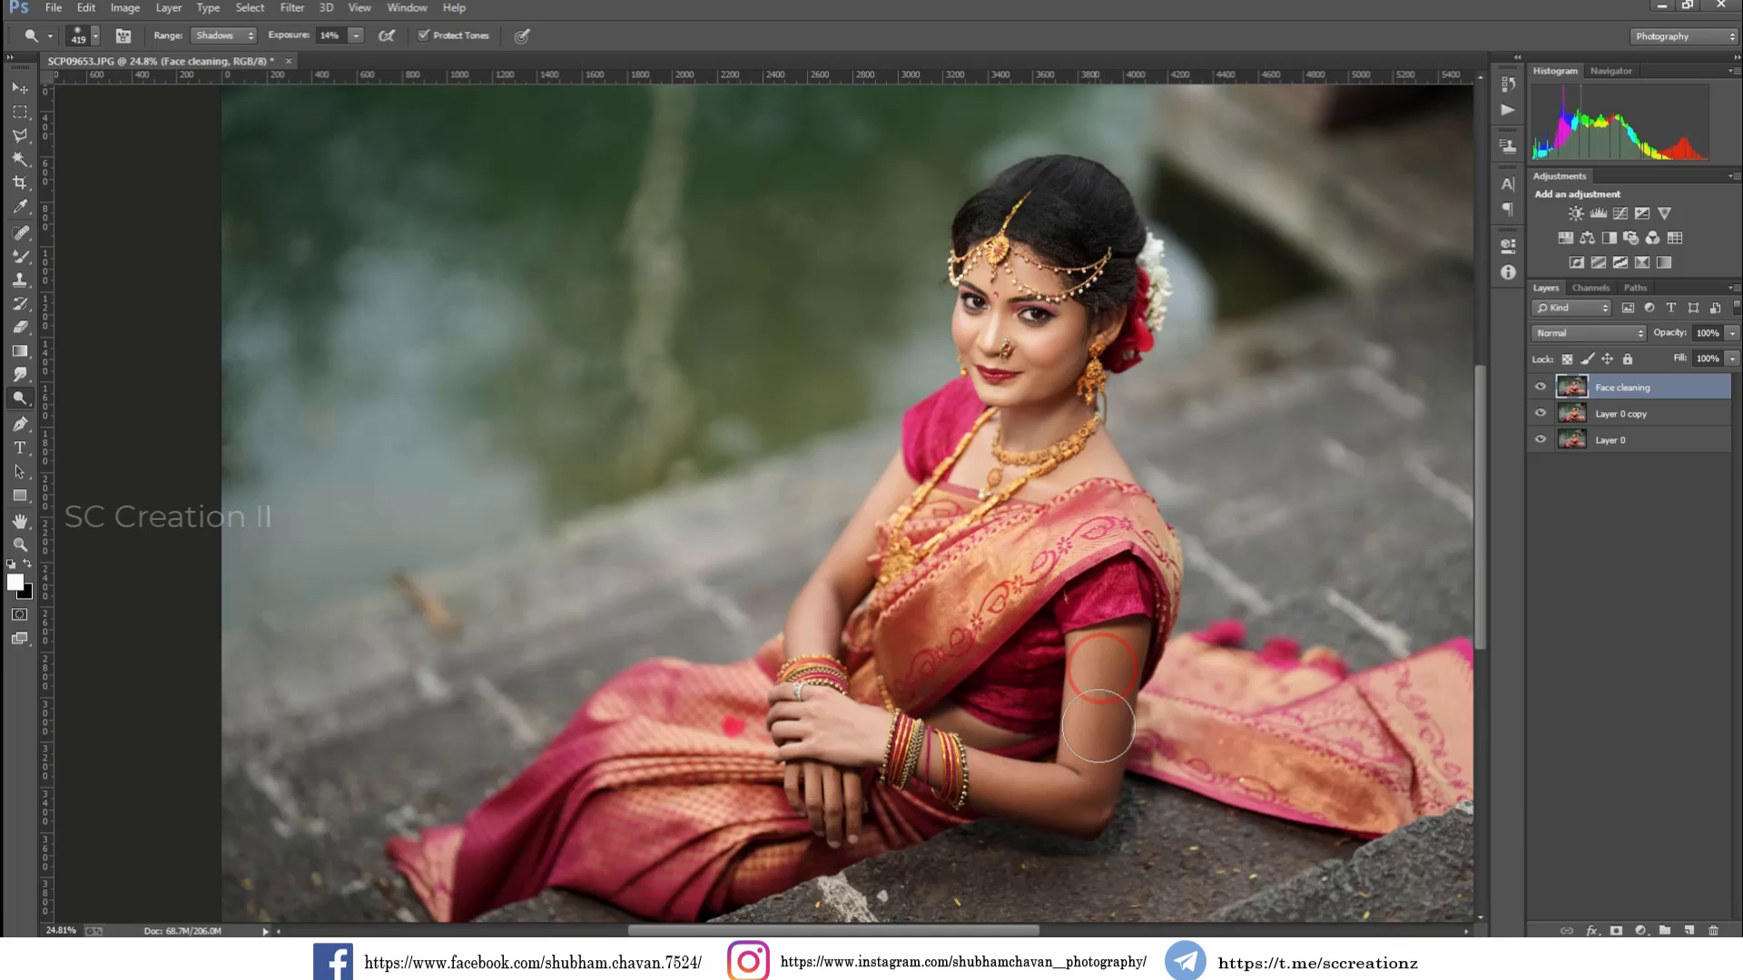
left_click_drag(1108, 693, 1095, 764)
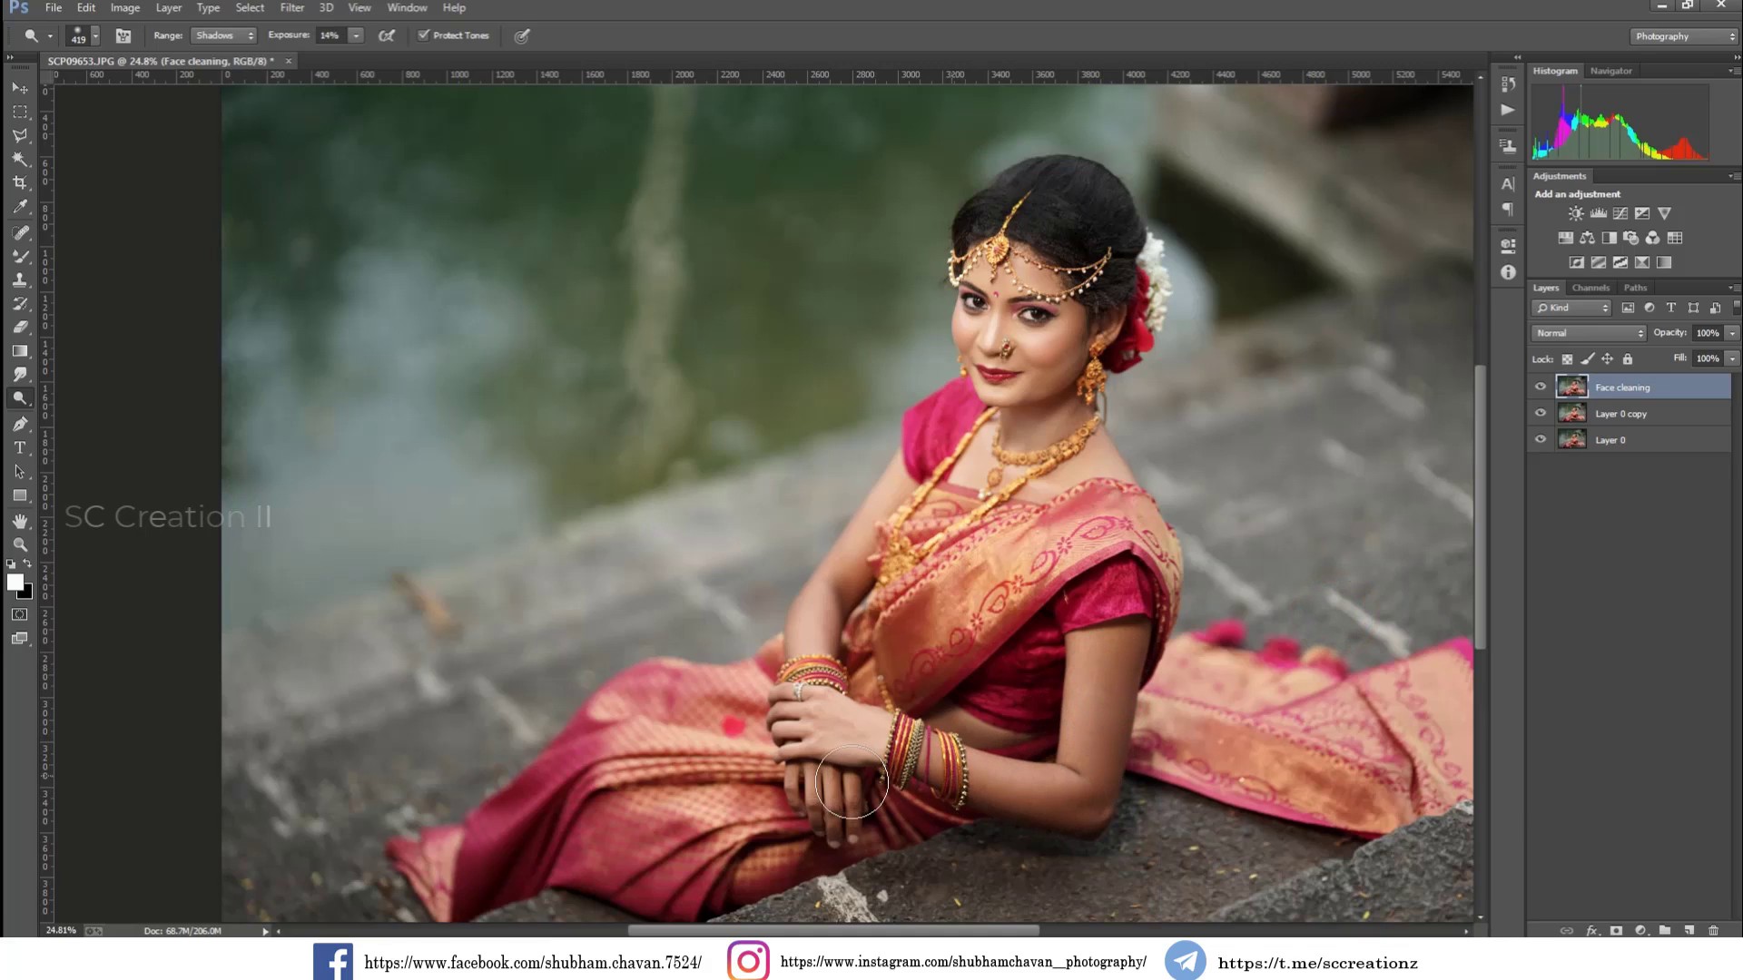
left_click_drag(842, 551, 861, 672)
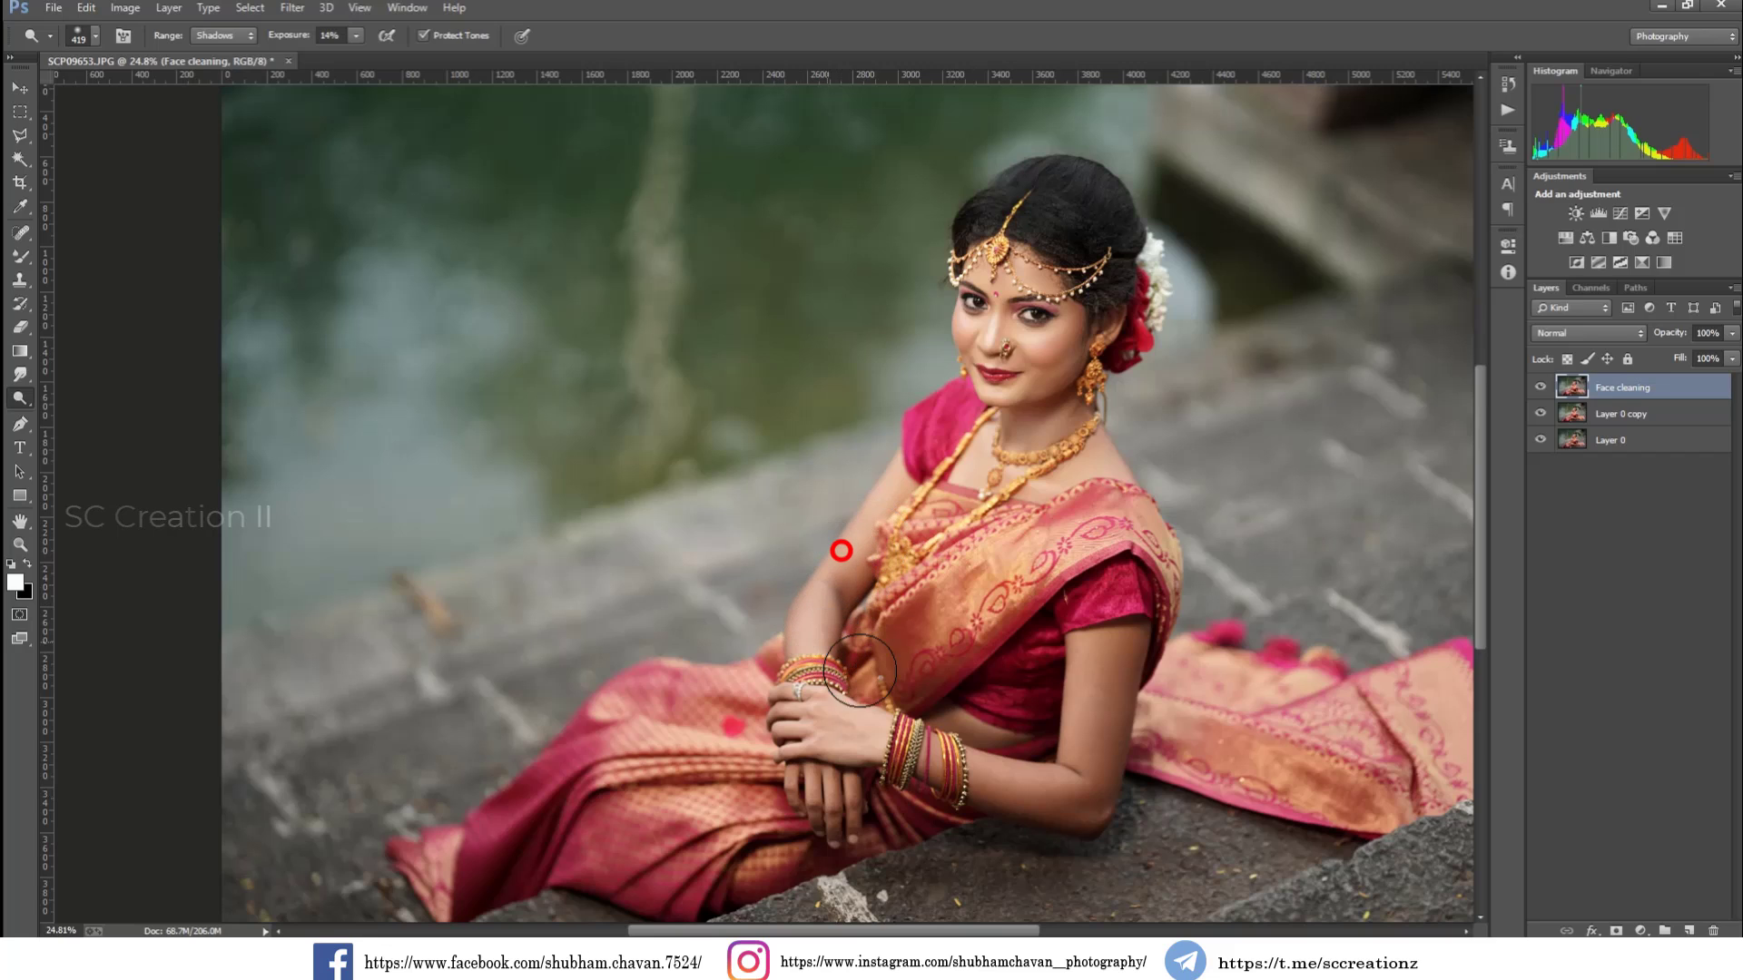
Step: Duplicate the Face cleaning layer and name the copy "Color grading"
scroll(1131, 667, "down", 3)
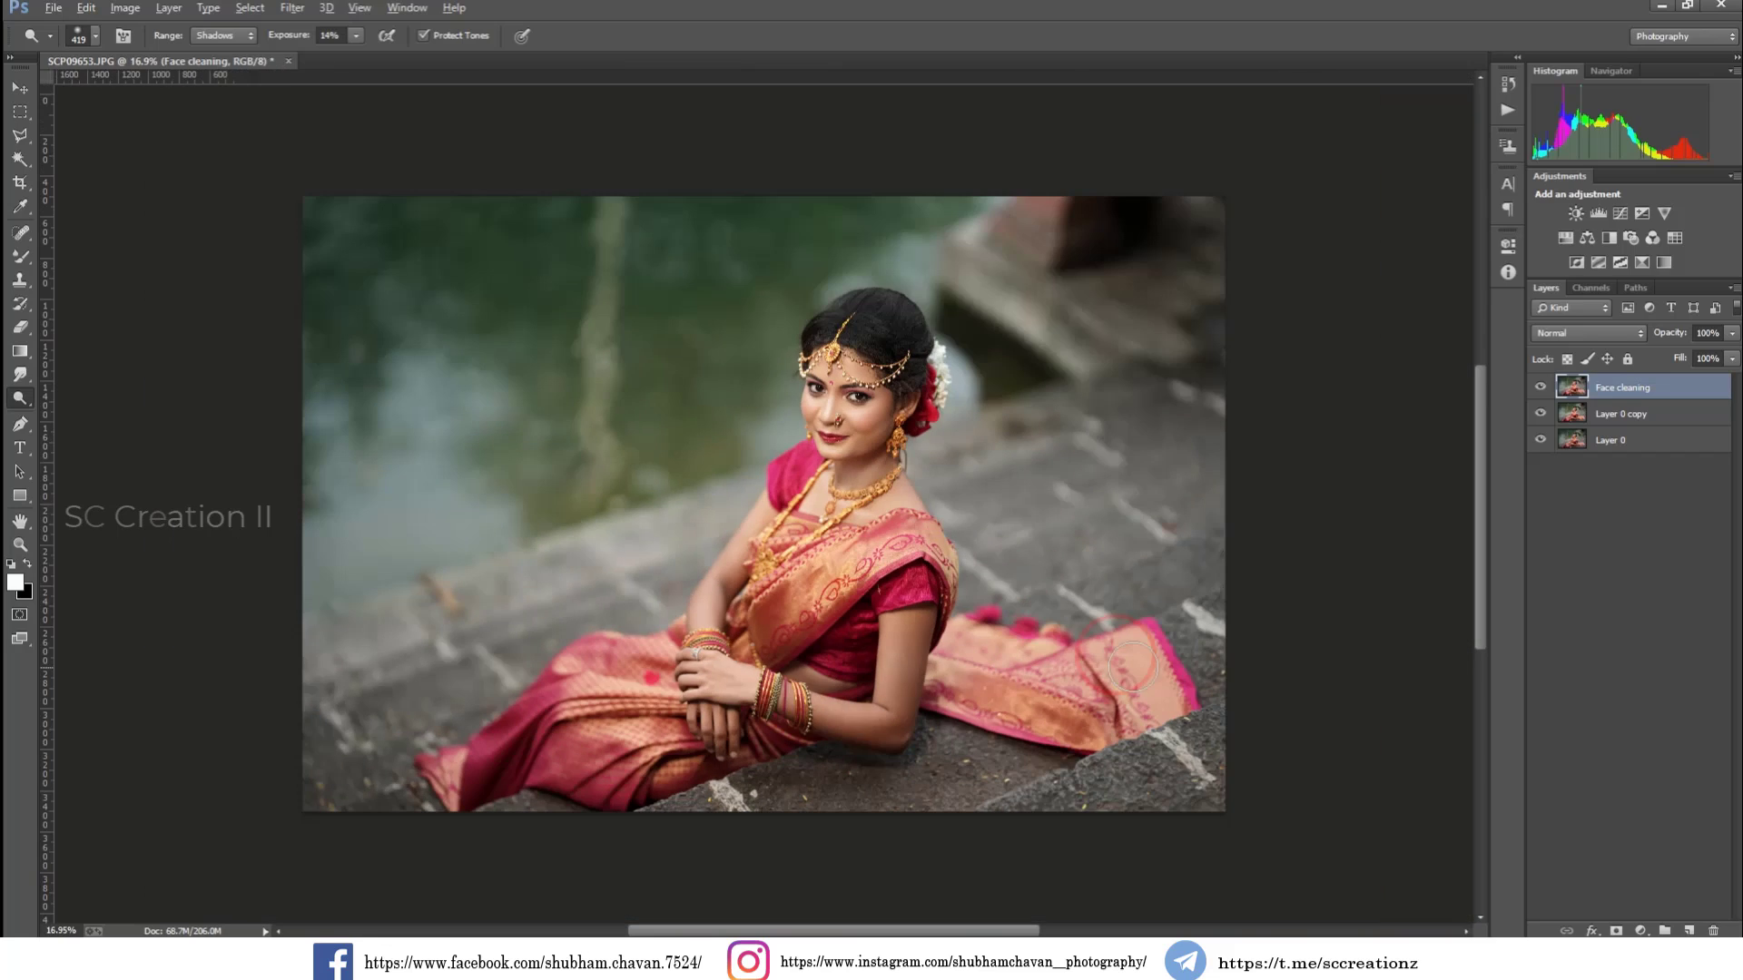
scroll(766, 522, "up", 1)
right_click(1671, 388)
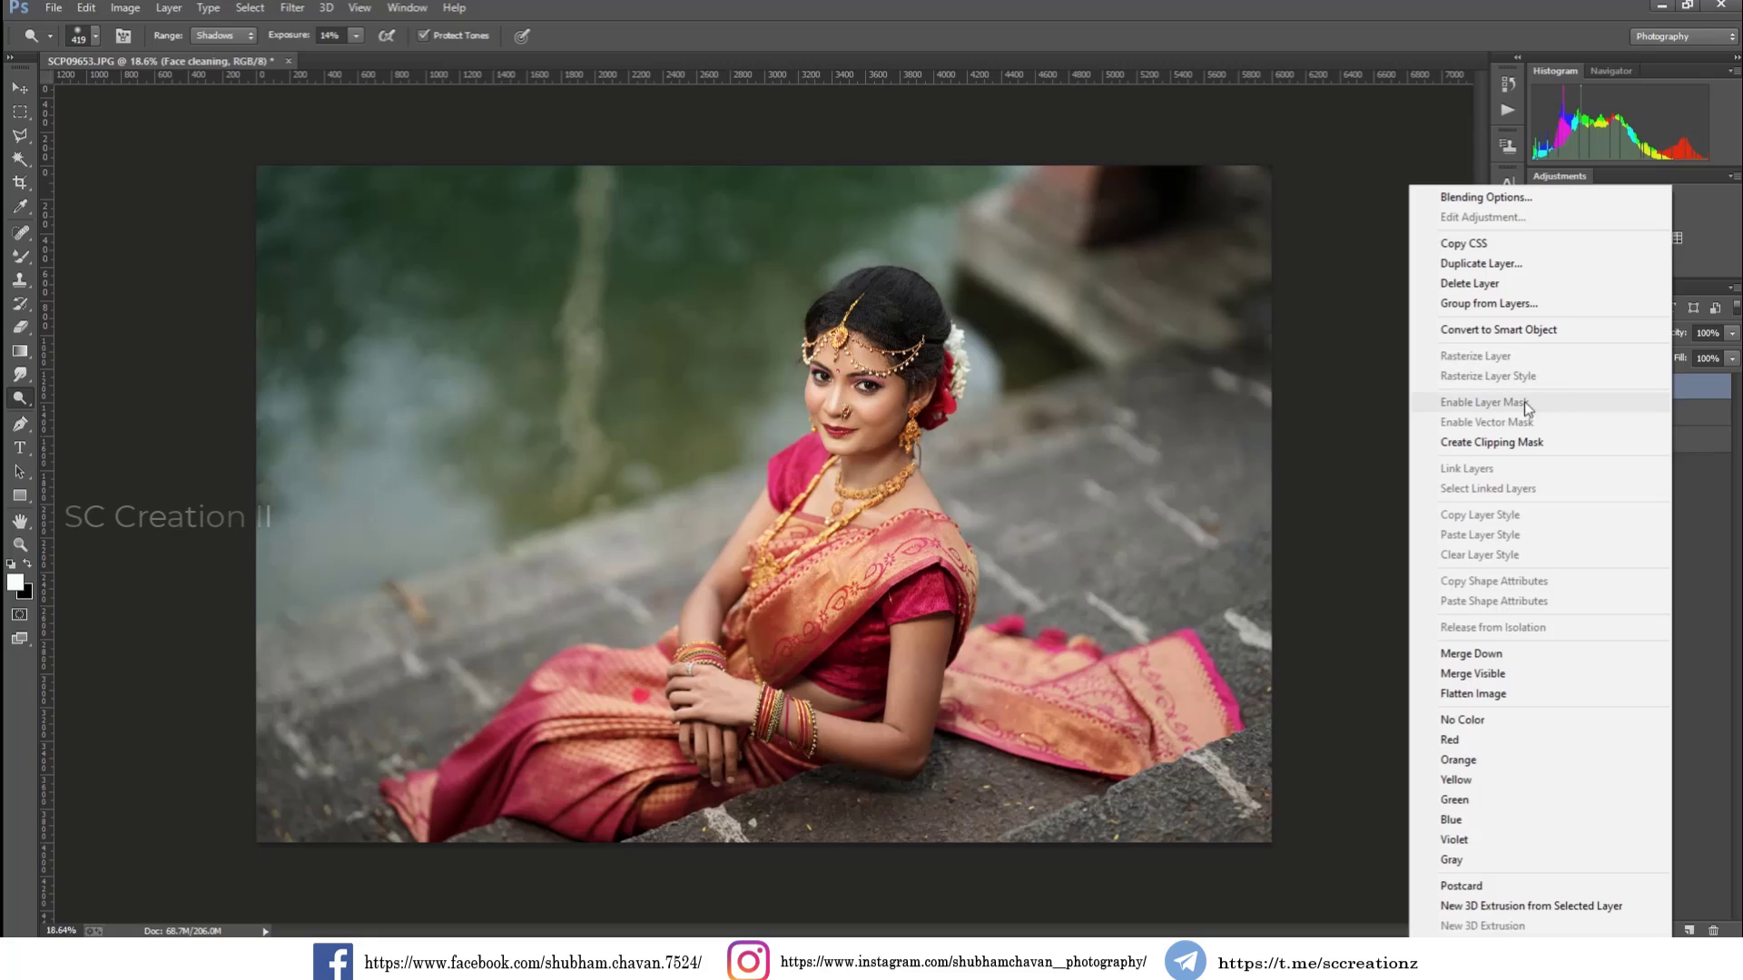
left_click(1483, 264)
type("Color")
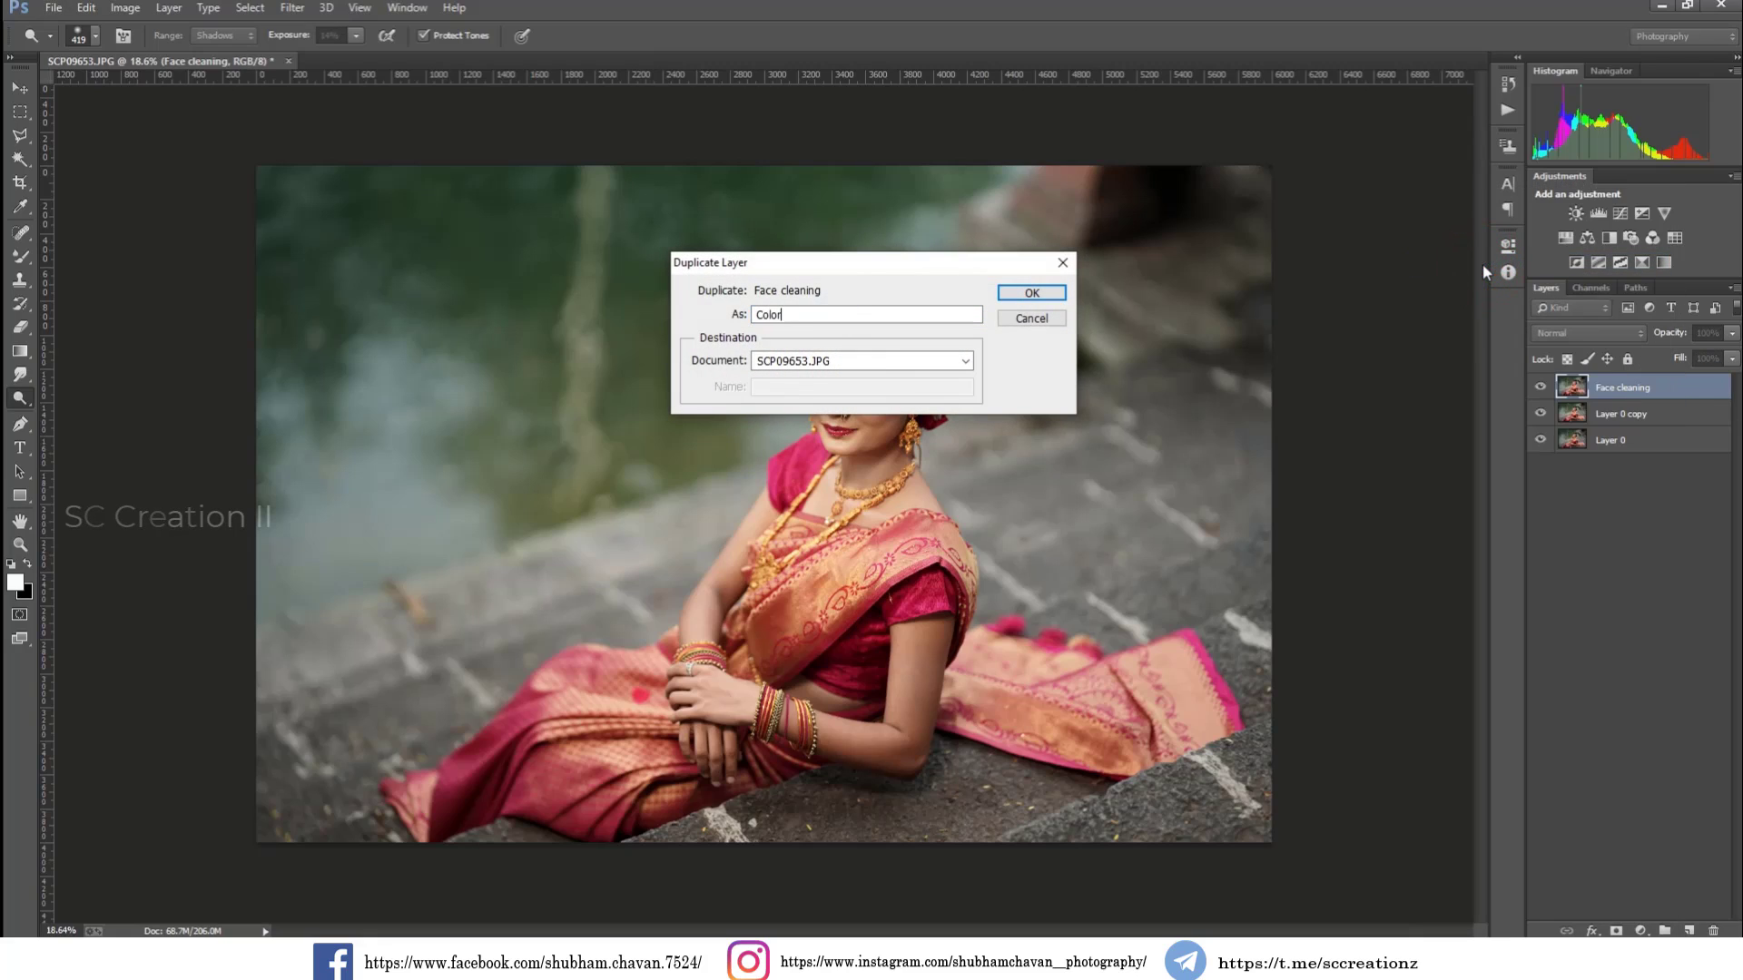
type(" grading")
key("Return")
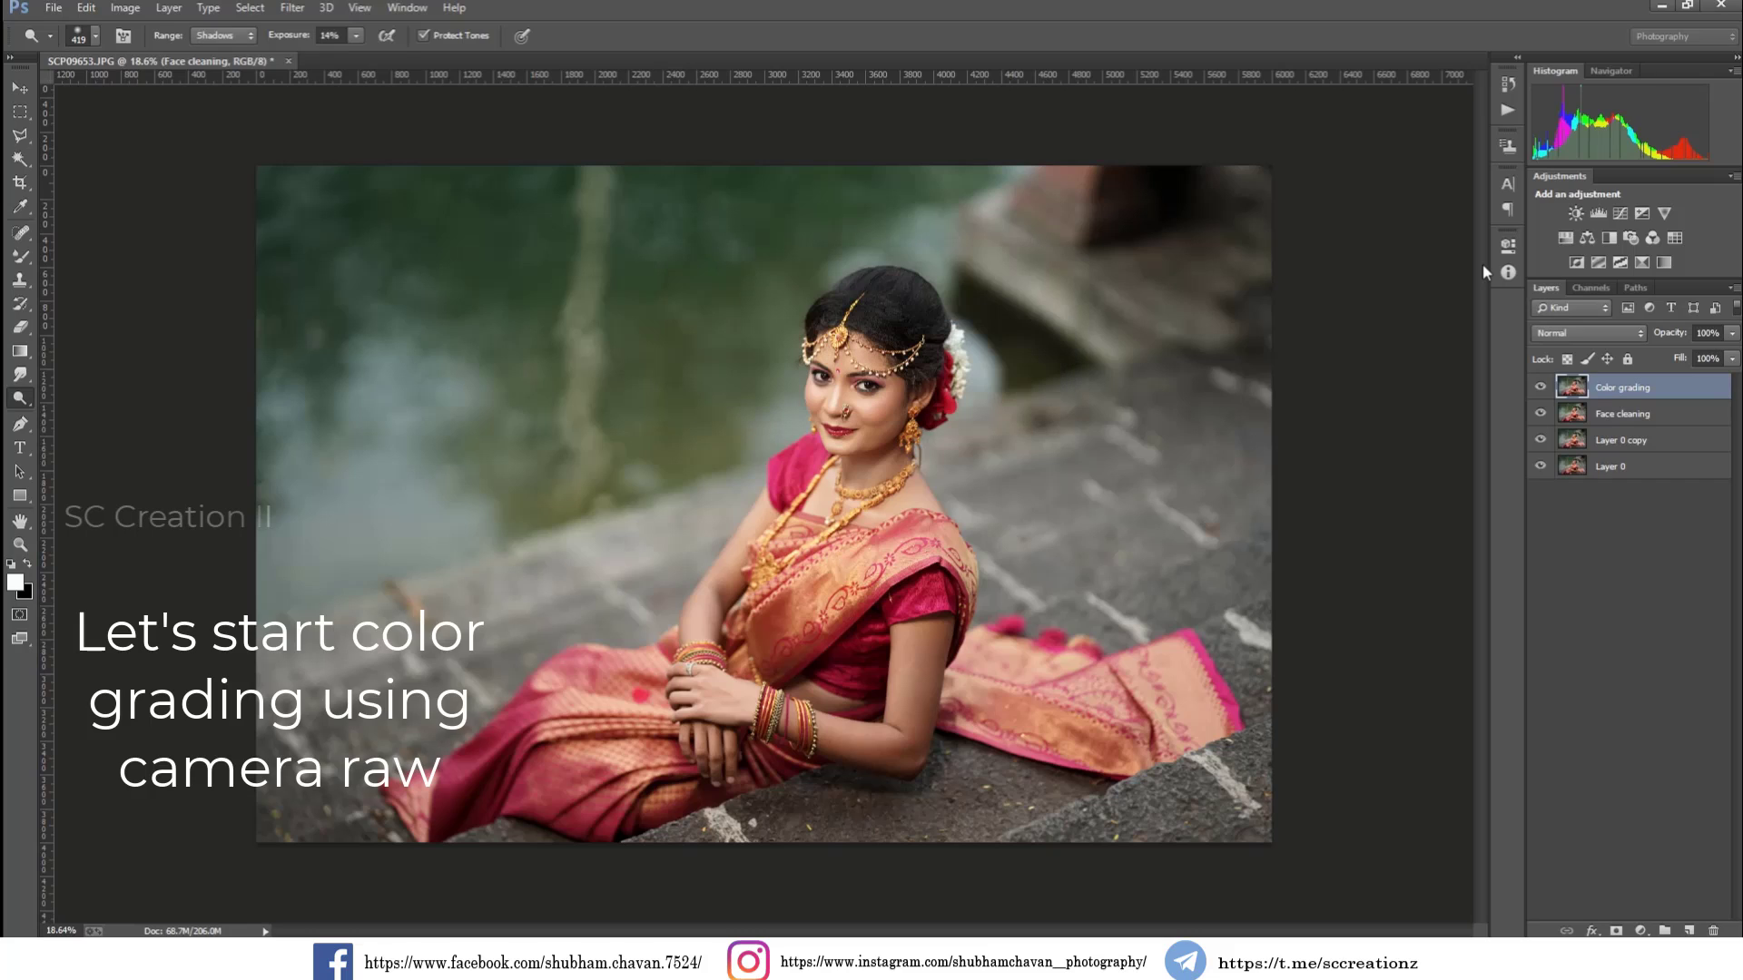
Step: Open the Camera Raw Filter and set Contrast -7, Highlights -55, Shadows +30, Whites -55, Blacks -35 and Clarity +26
left_click(293, 7)
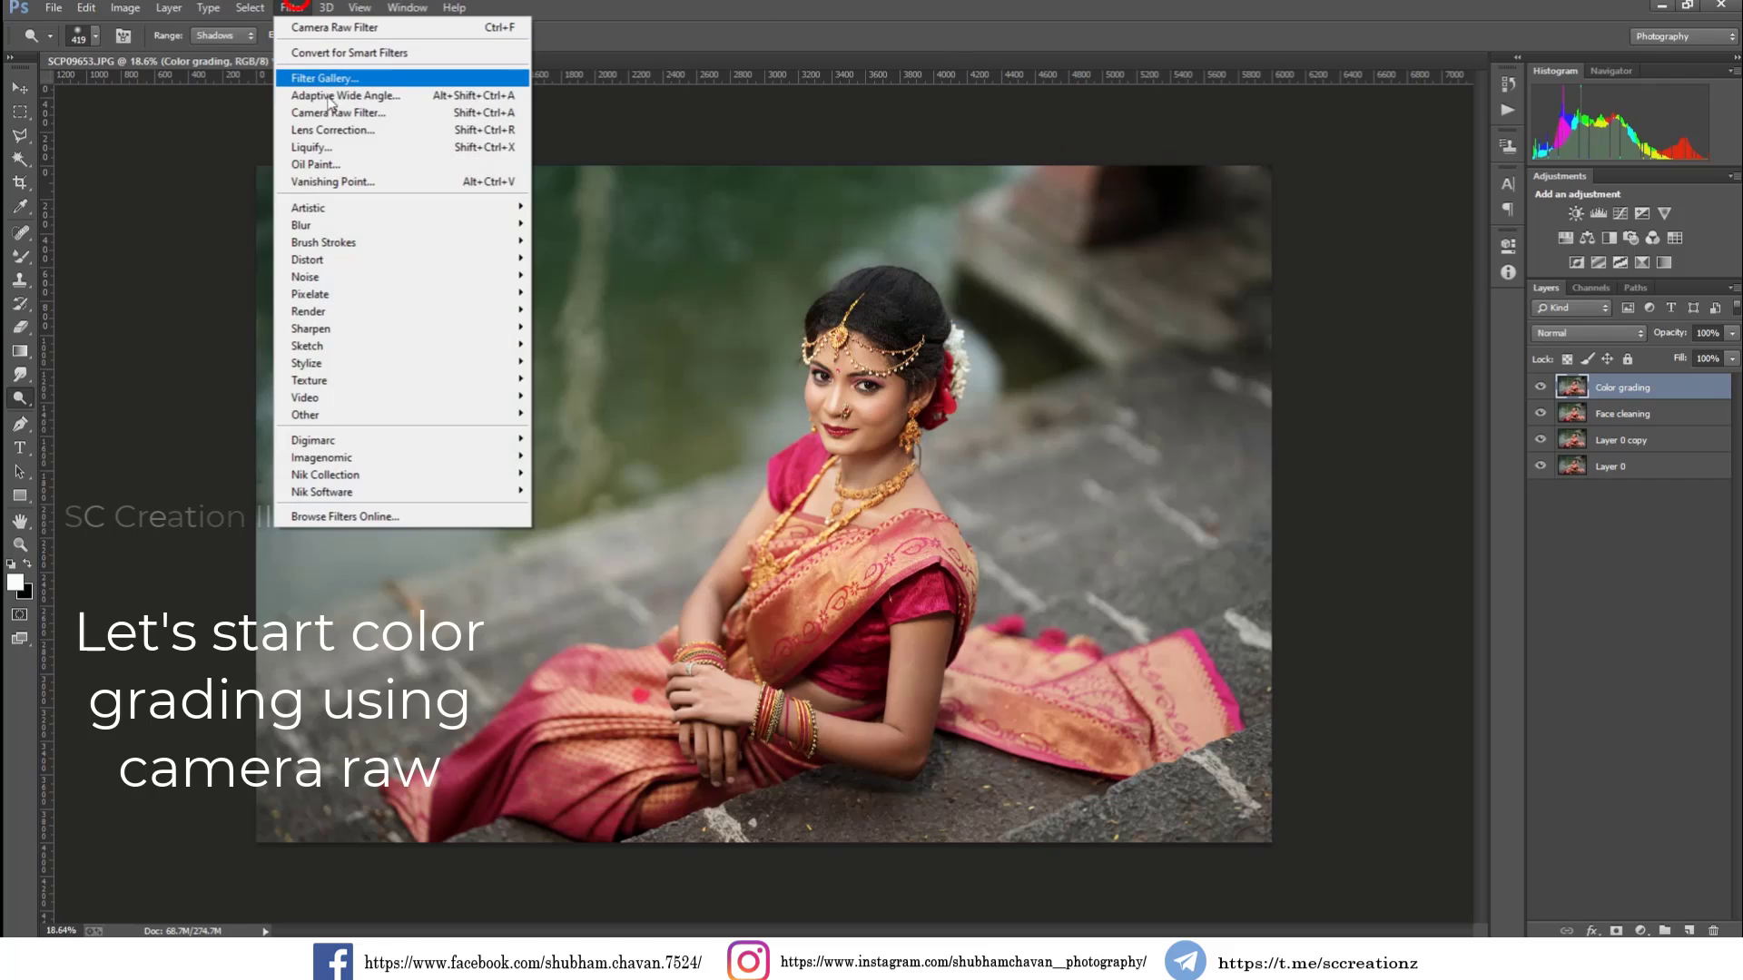
left_click(336, 112)
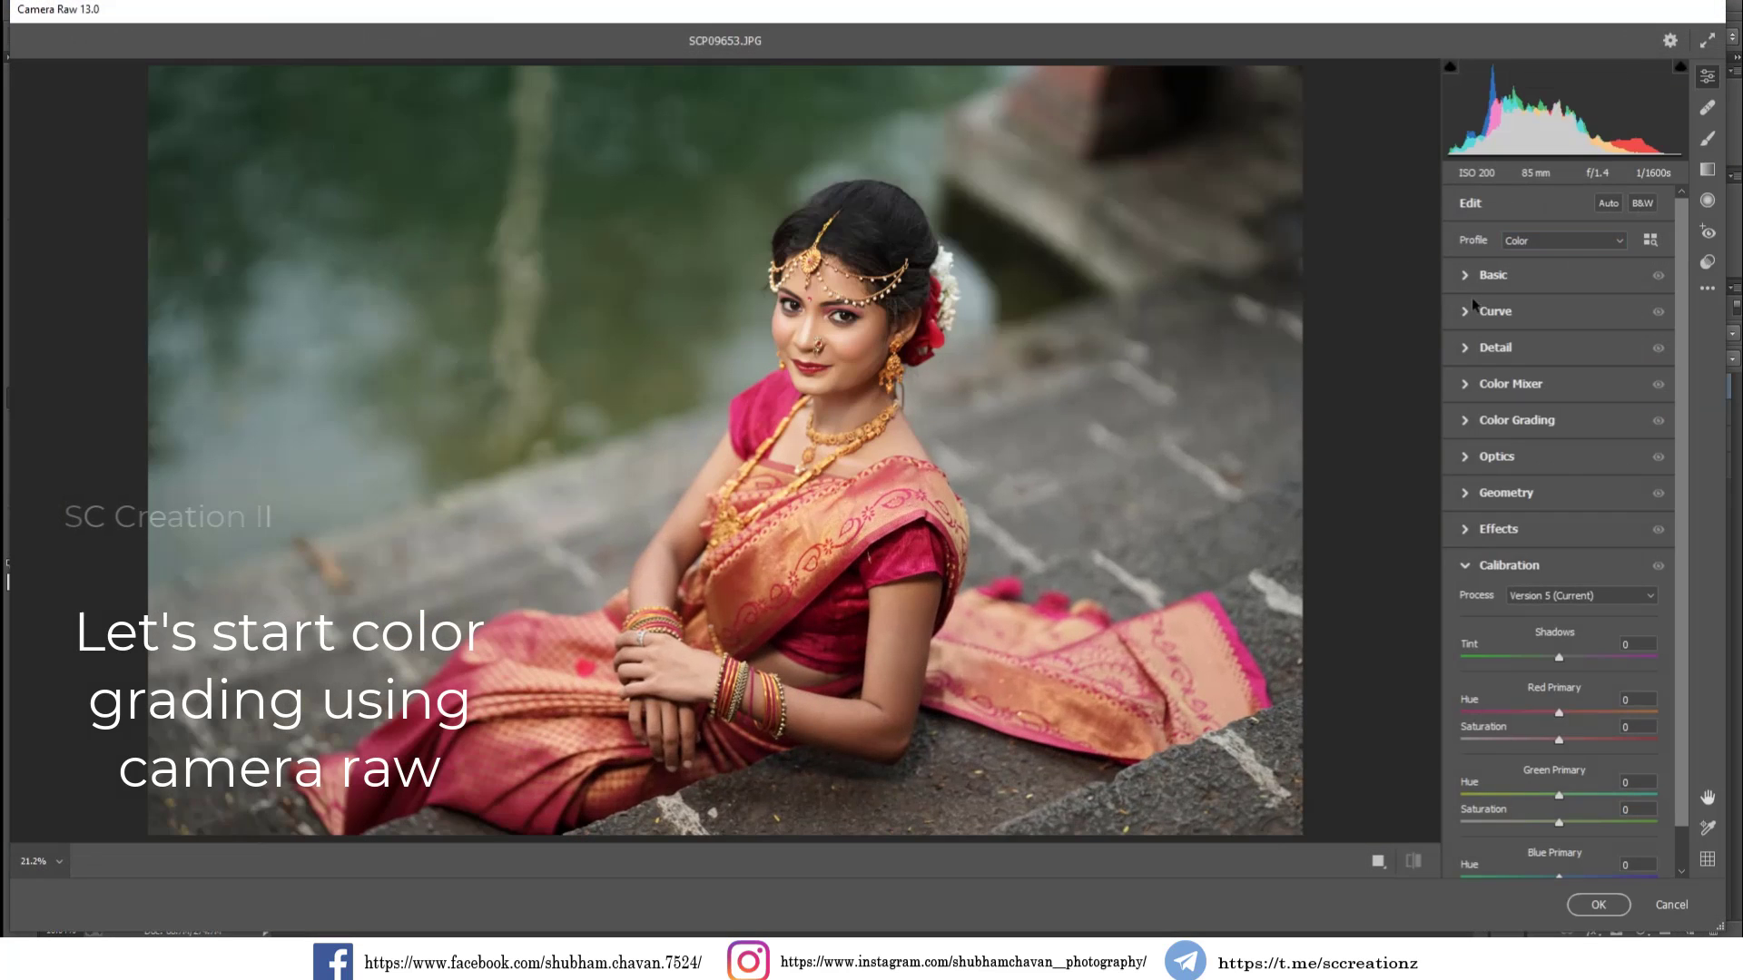
left_click(1464, 272)
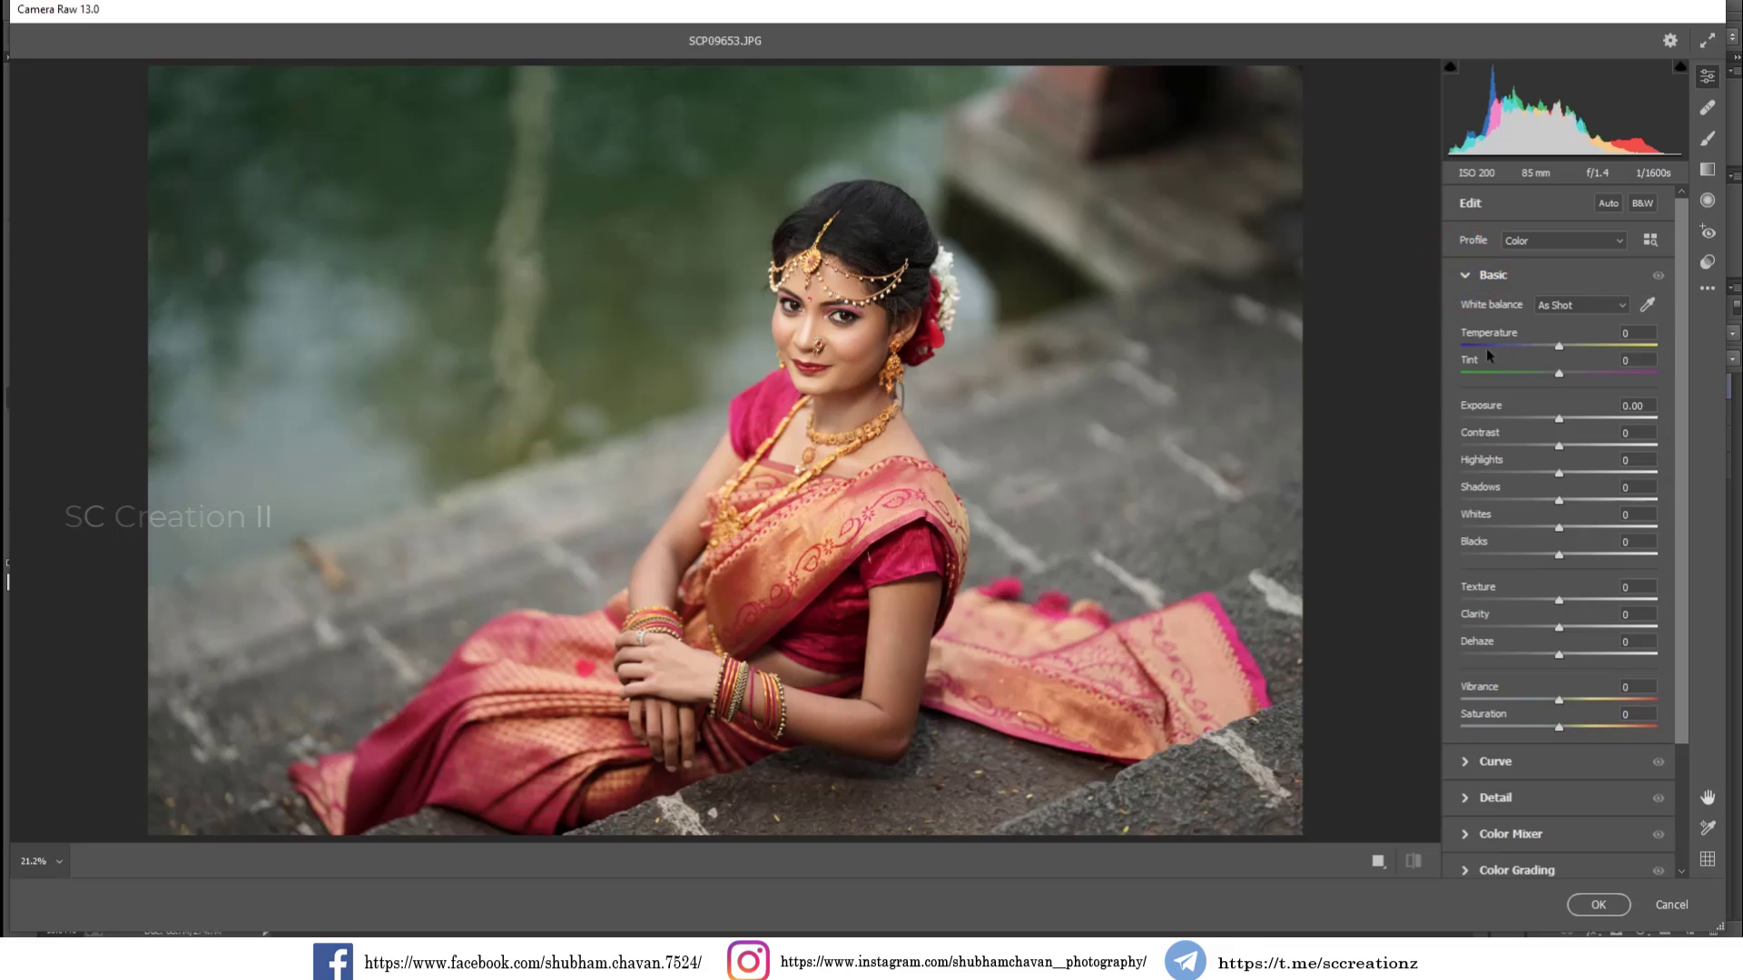
left_click_drag(1555, 454, 1507, 477)
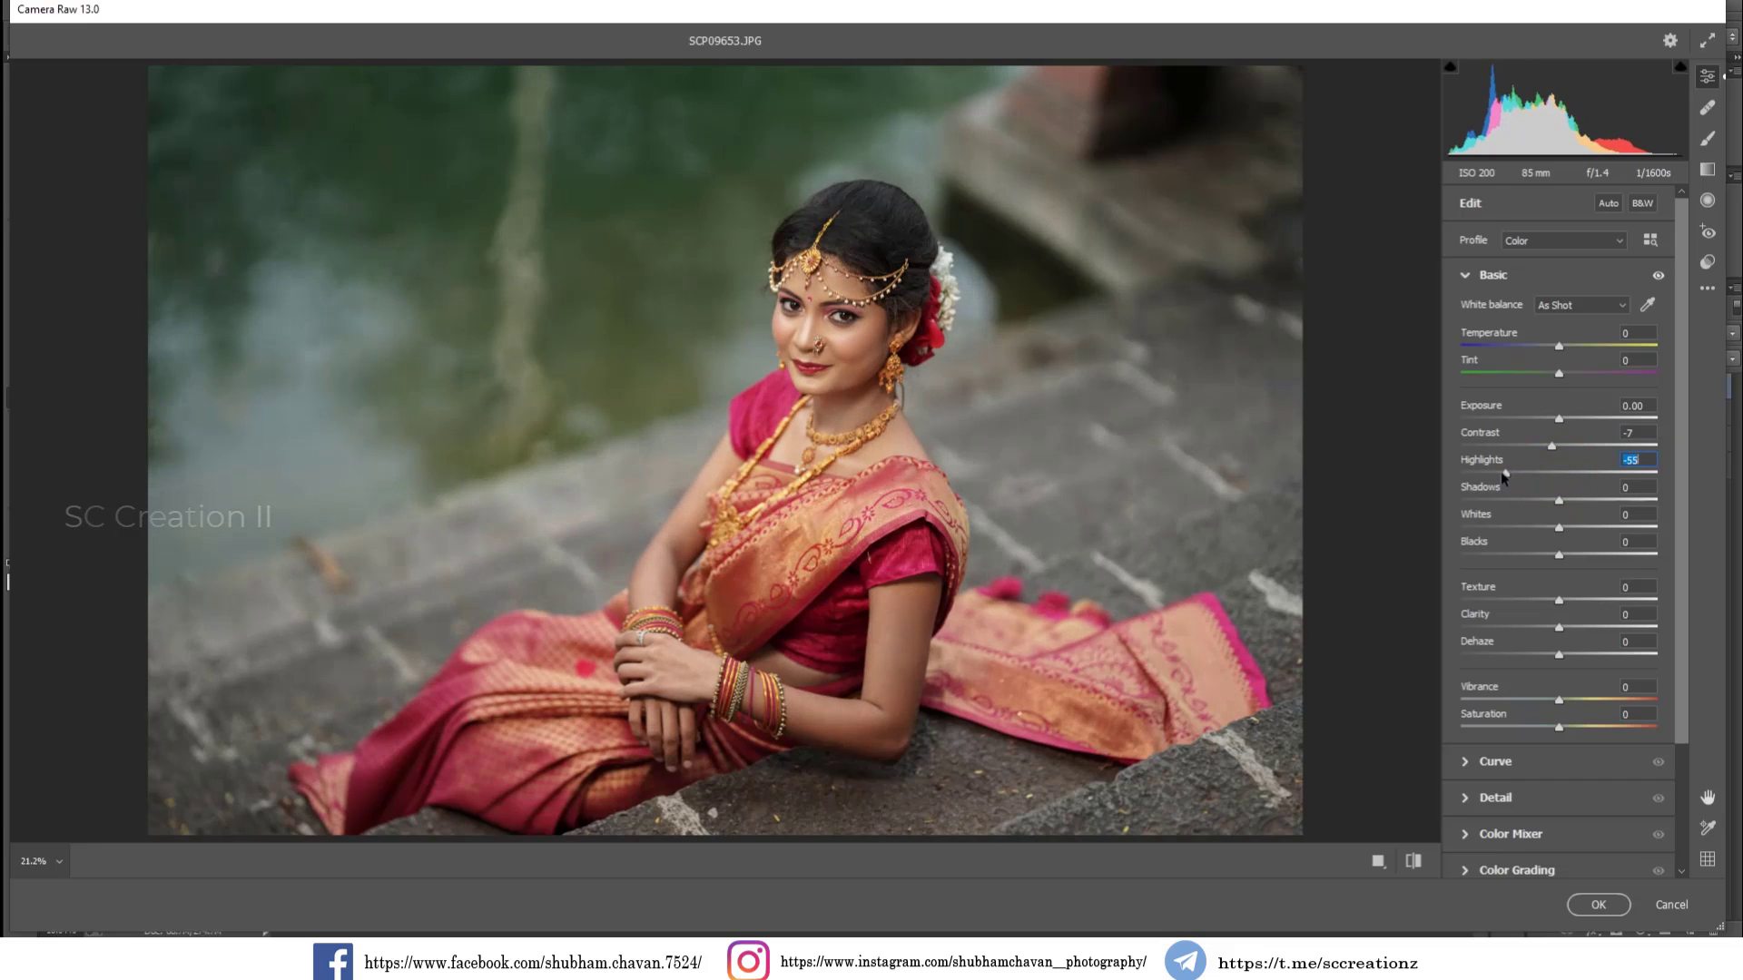
mouse_move(1565, 502)
left_mouse_down()
mouse_move(1587, 499)
mouse_move(1508, 530)
mouse_move(1614, 563)
mouse_move(1522, 563)
left_mouse_up()
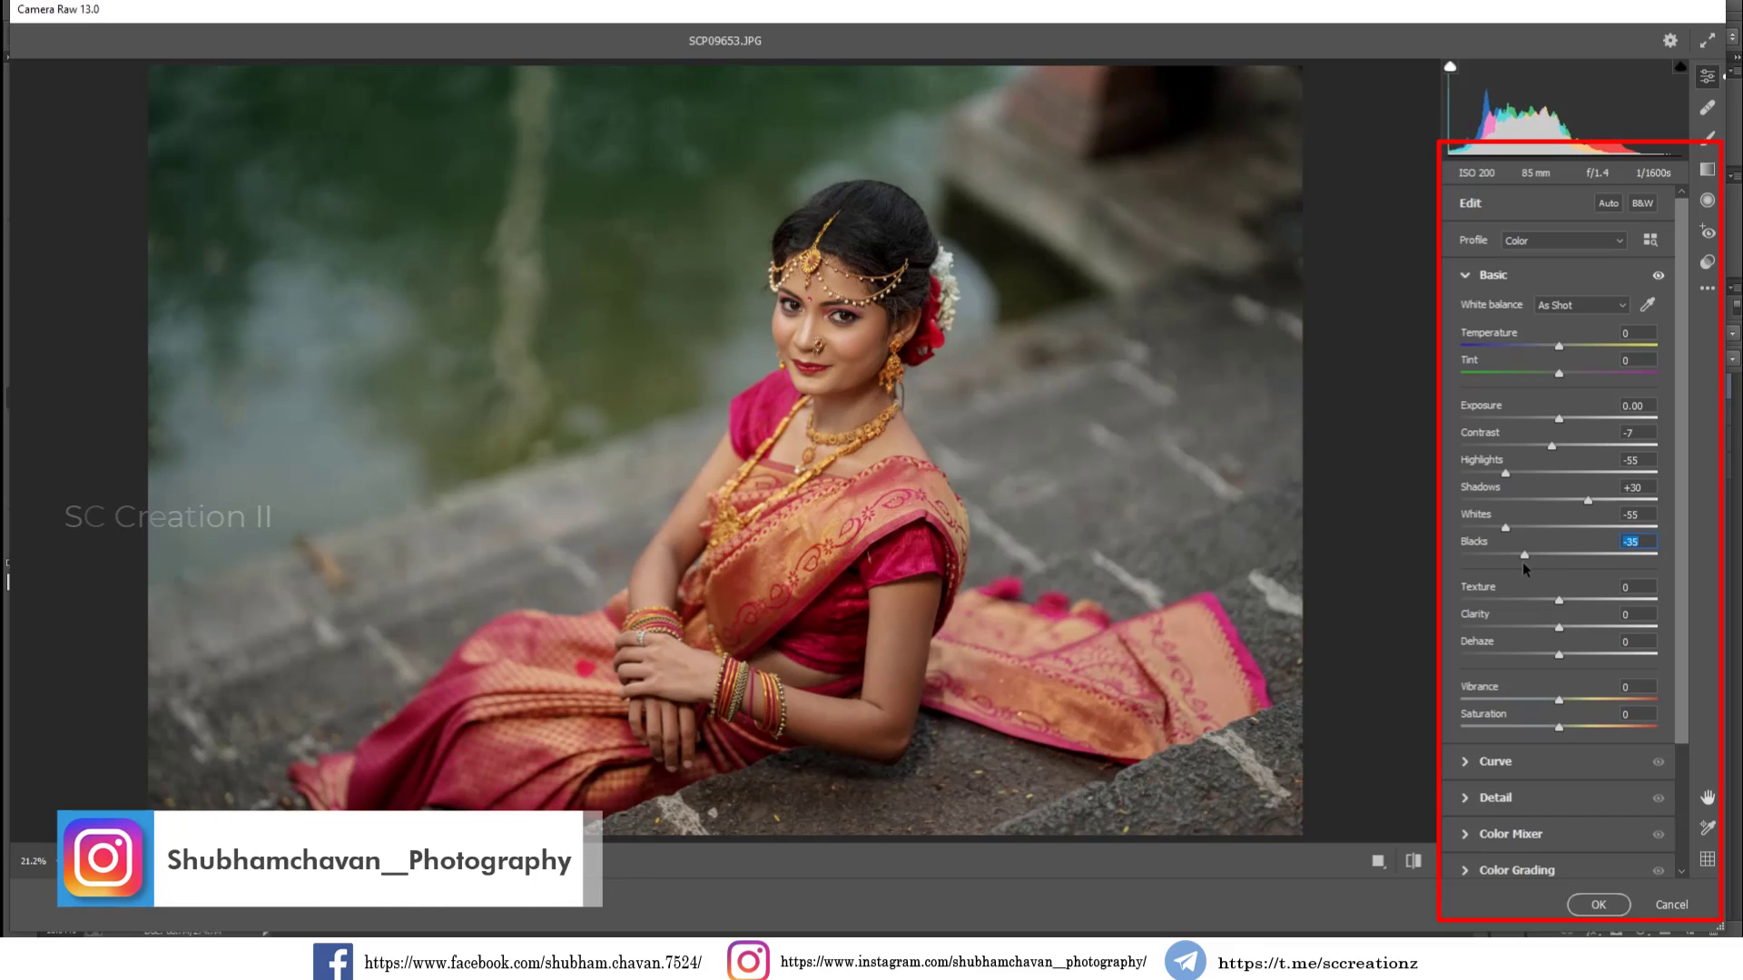
left_click_drag(1561, 627, 1585, 632)
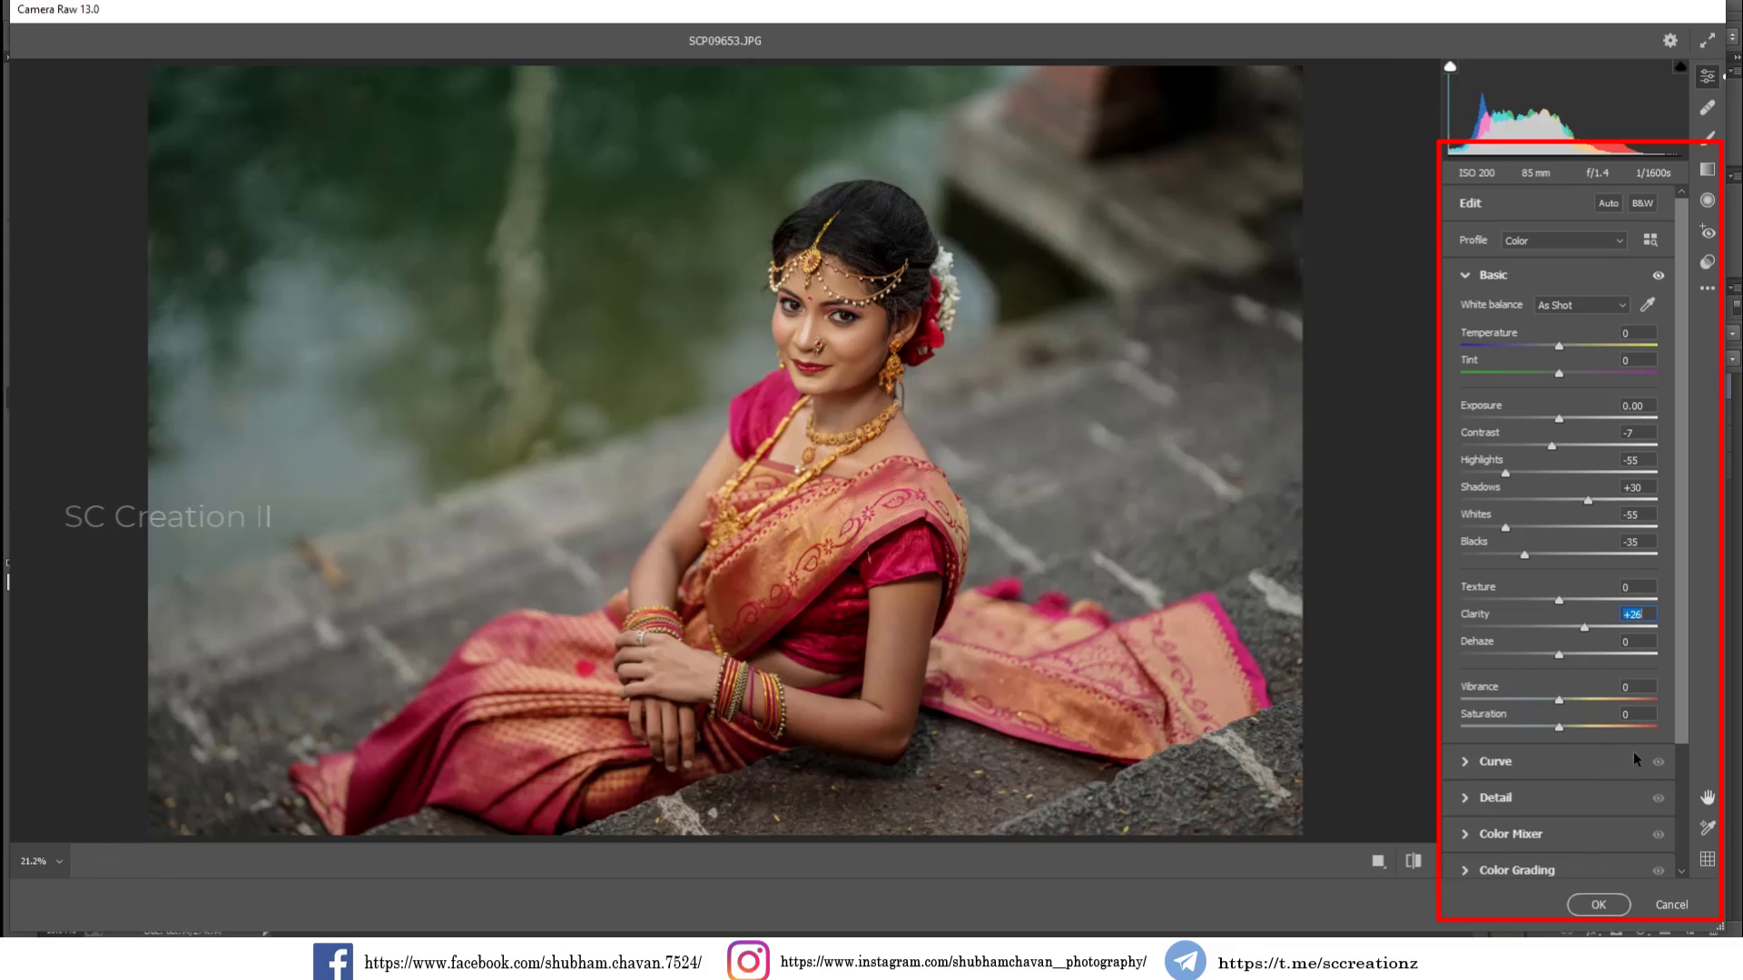
left_click_drag(1562, 704, 1558, 704)
left_click(1478, 280)
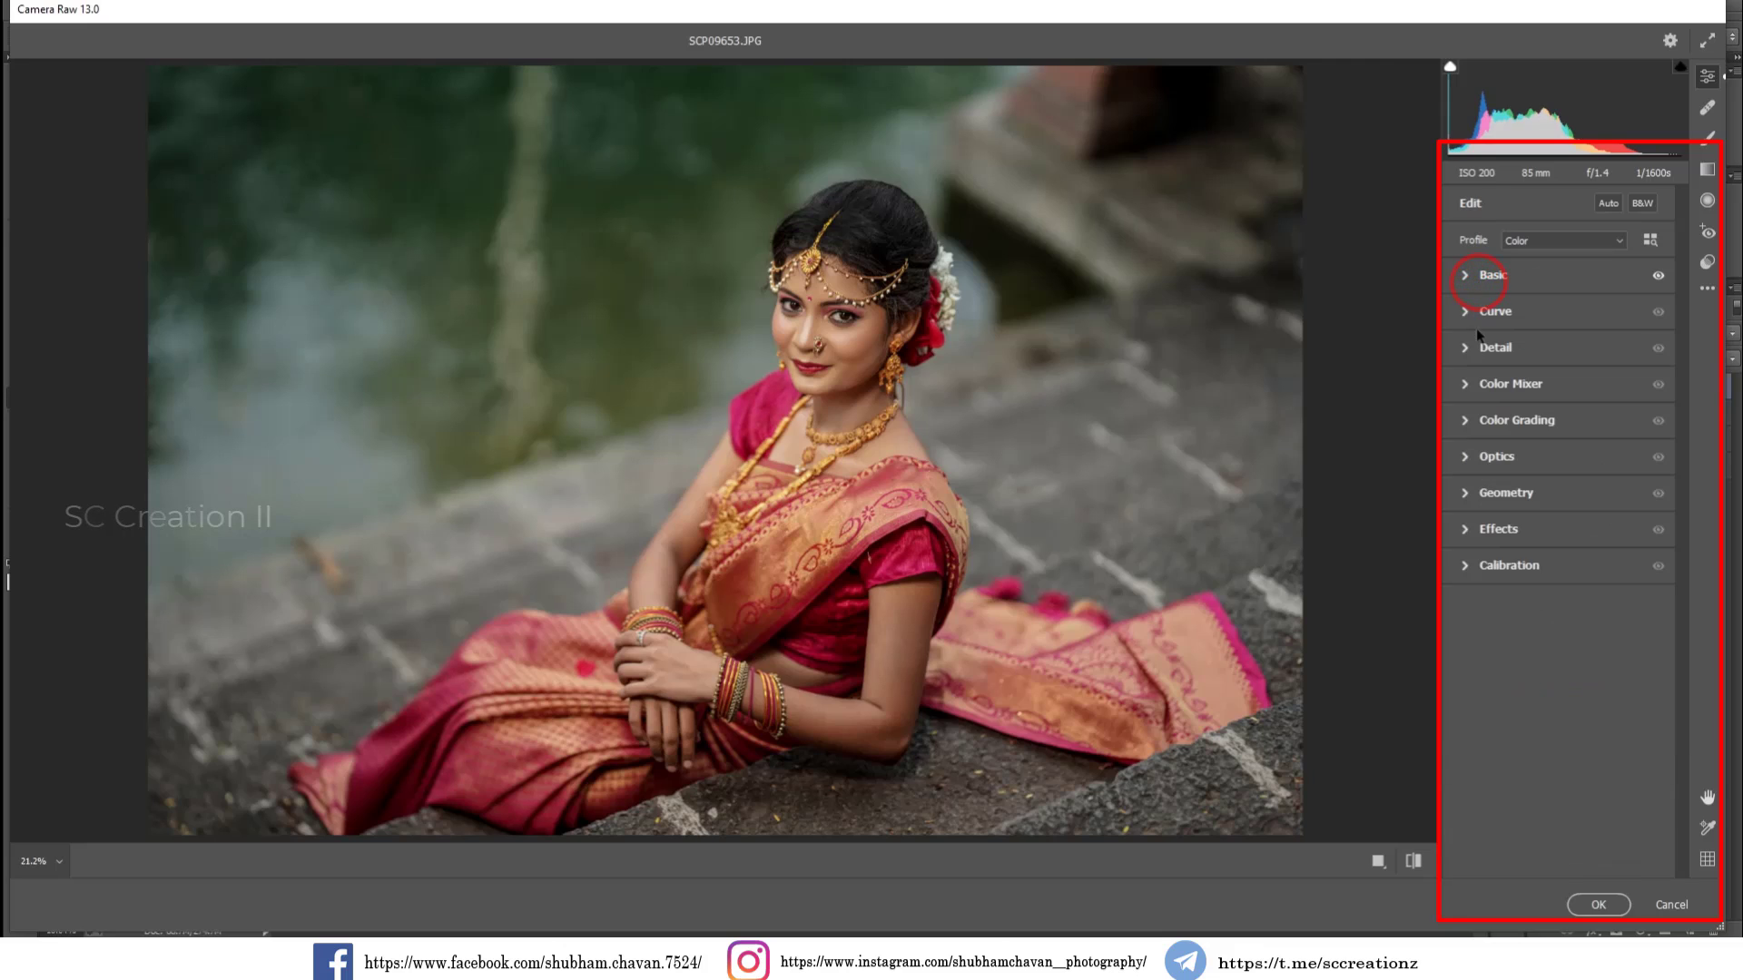
Step: Adjust the parametric tone curve to Lights +5, Darks +18 and Shadows -10
left_click(1482, 315)
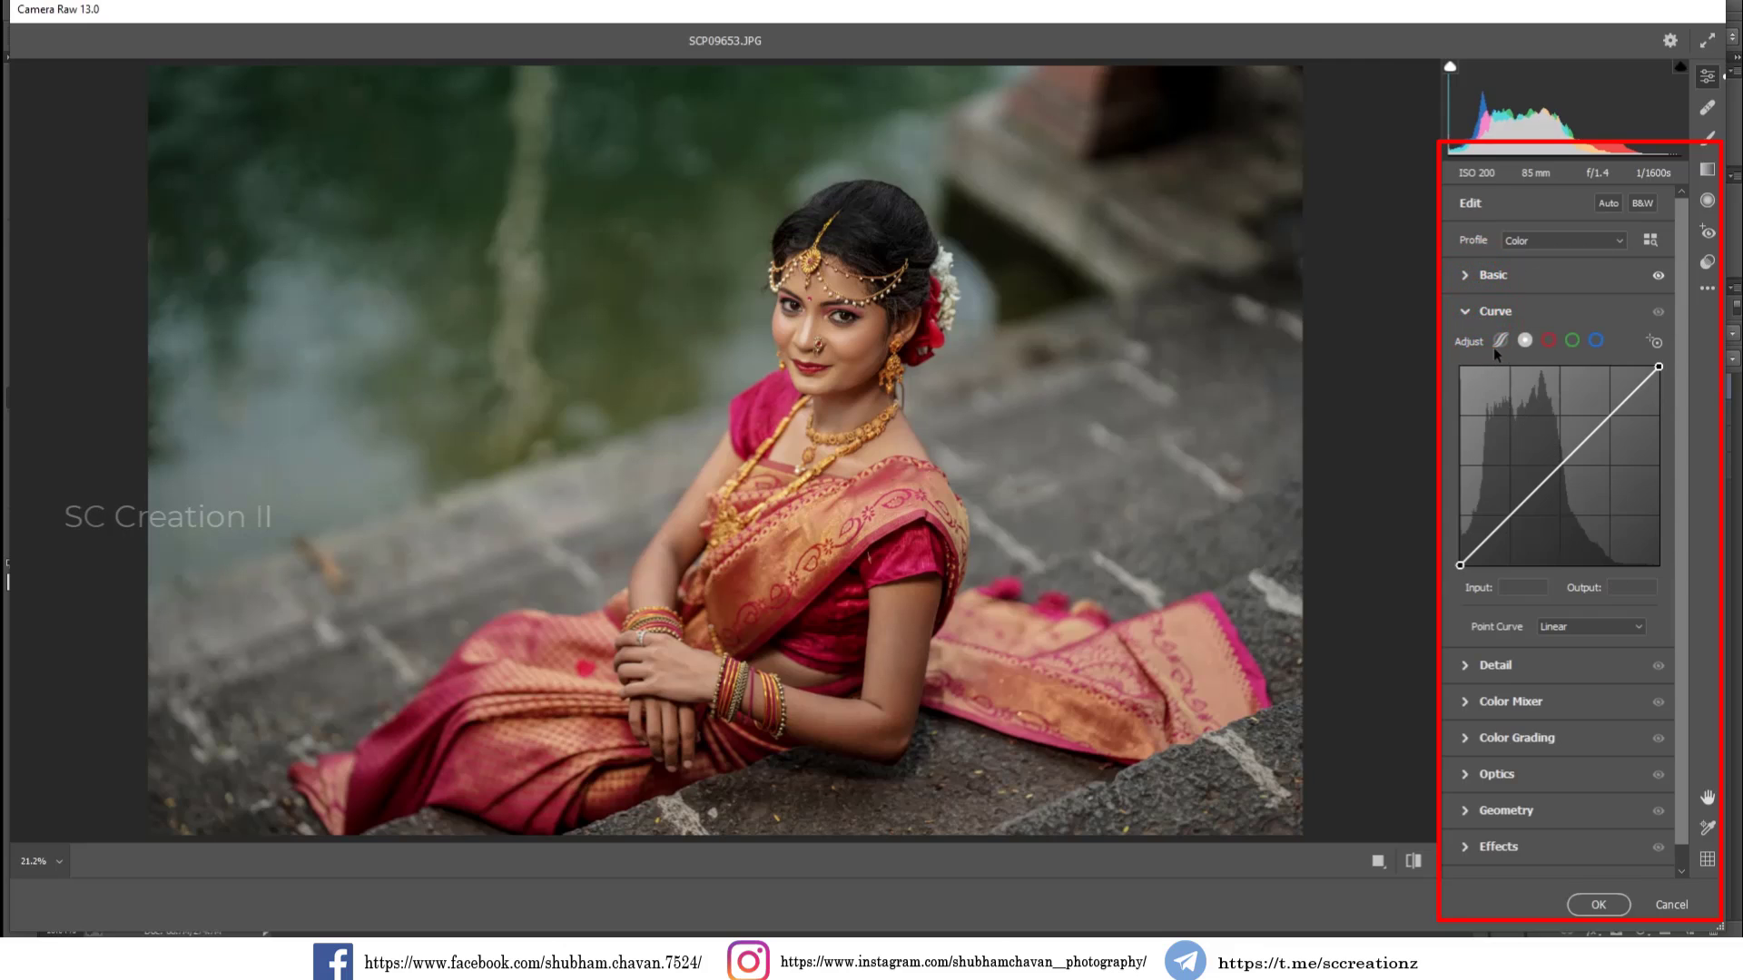
left_click(1500, 341)
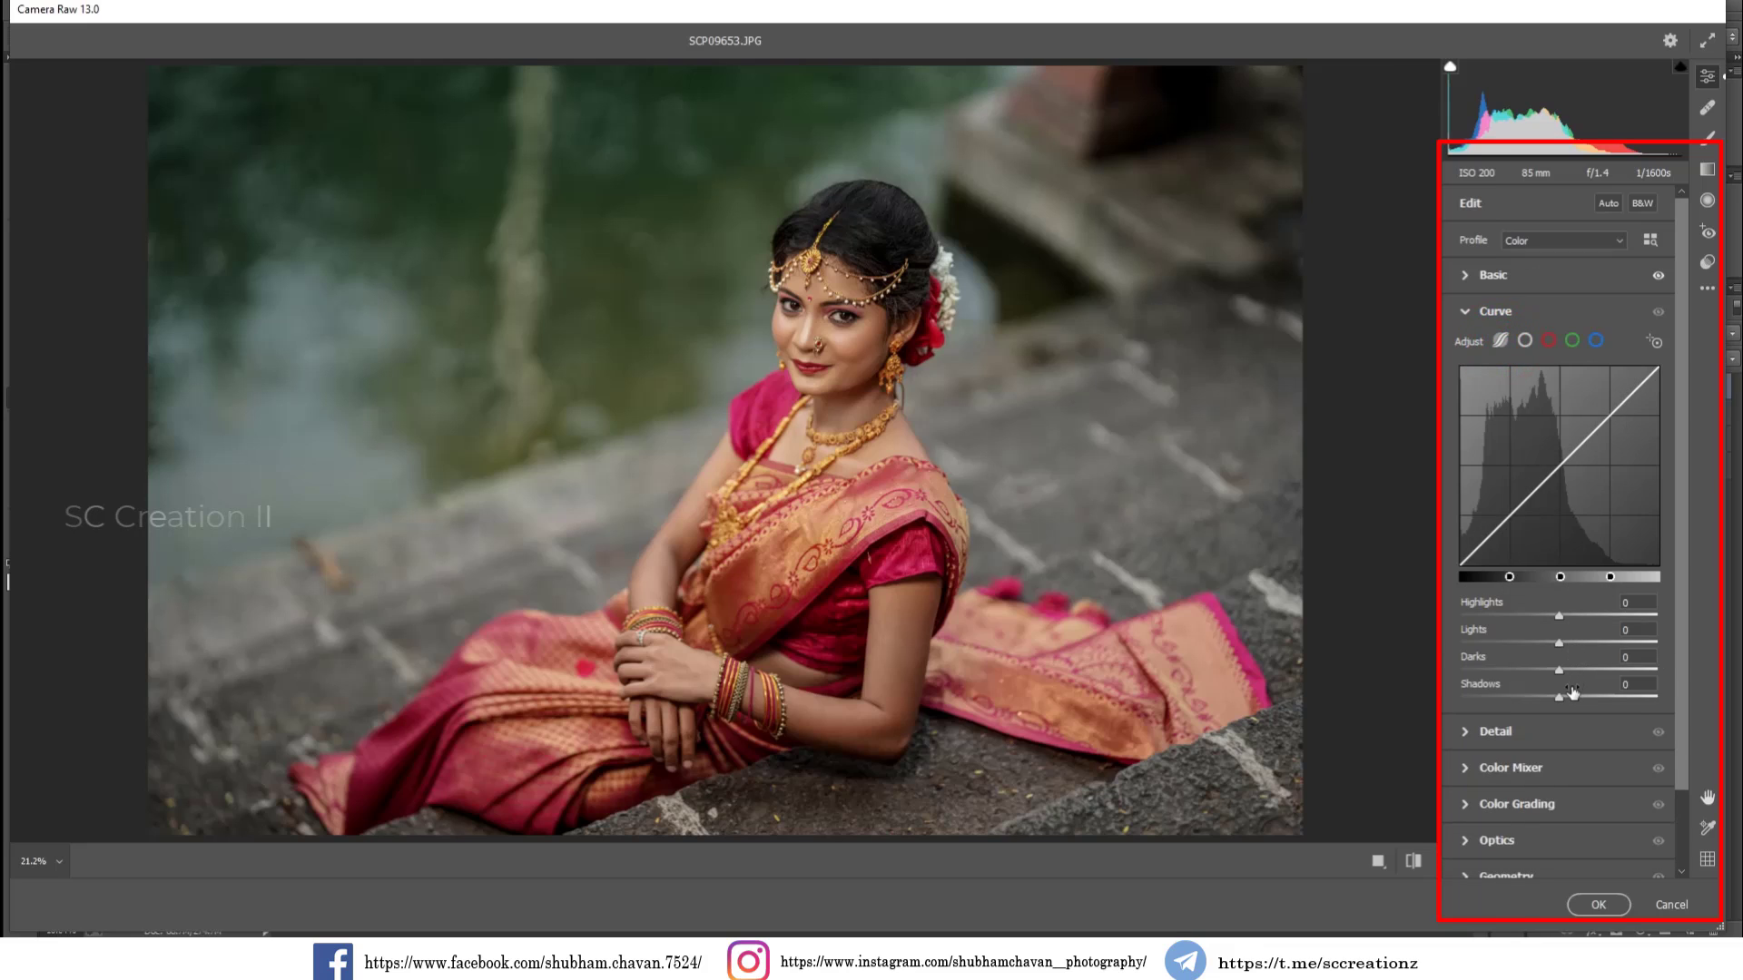
mouse_move(1562, 671)
left_mouse_down()
mouse_move(1576, 674)
mouse_move(1547, 701)
mouse_move(1565, 647)
left_mouse_up()
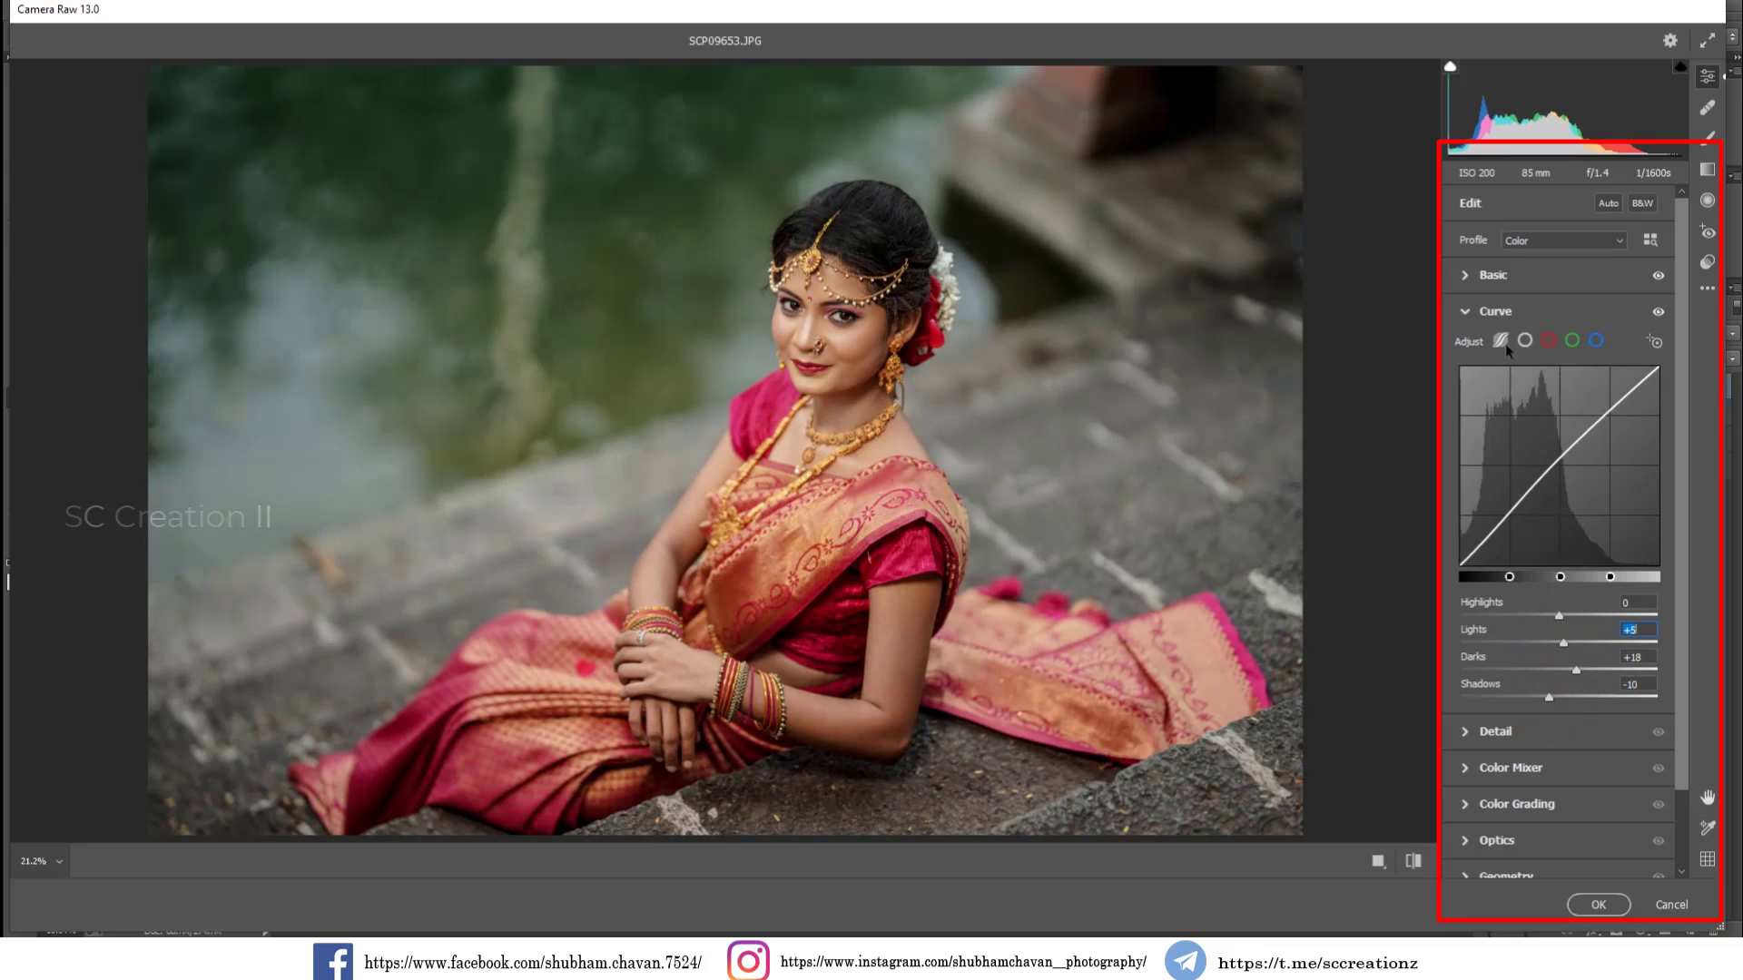
Step: Raise the black point of the Blue channel curve slightly and add a midpoint at input 129, output 126
left_click(1594, 341)
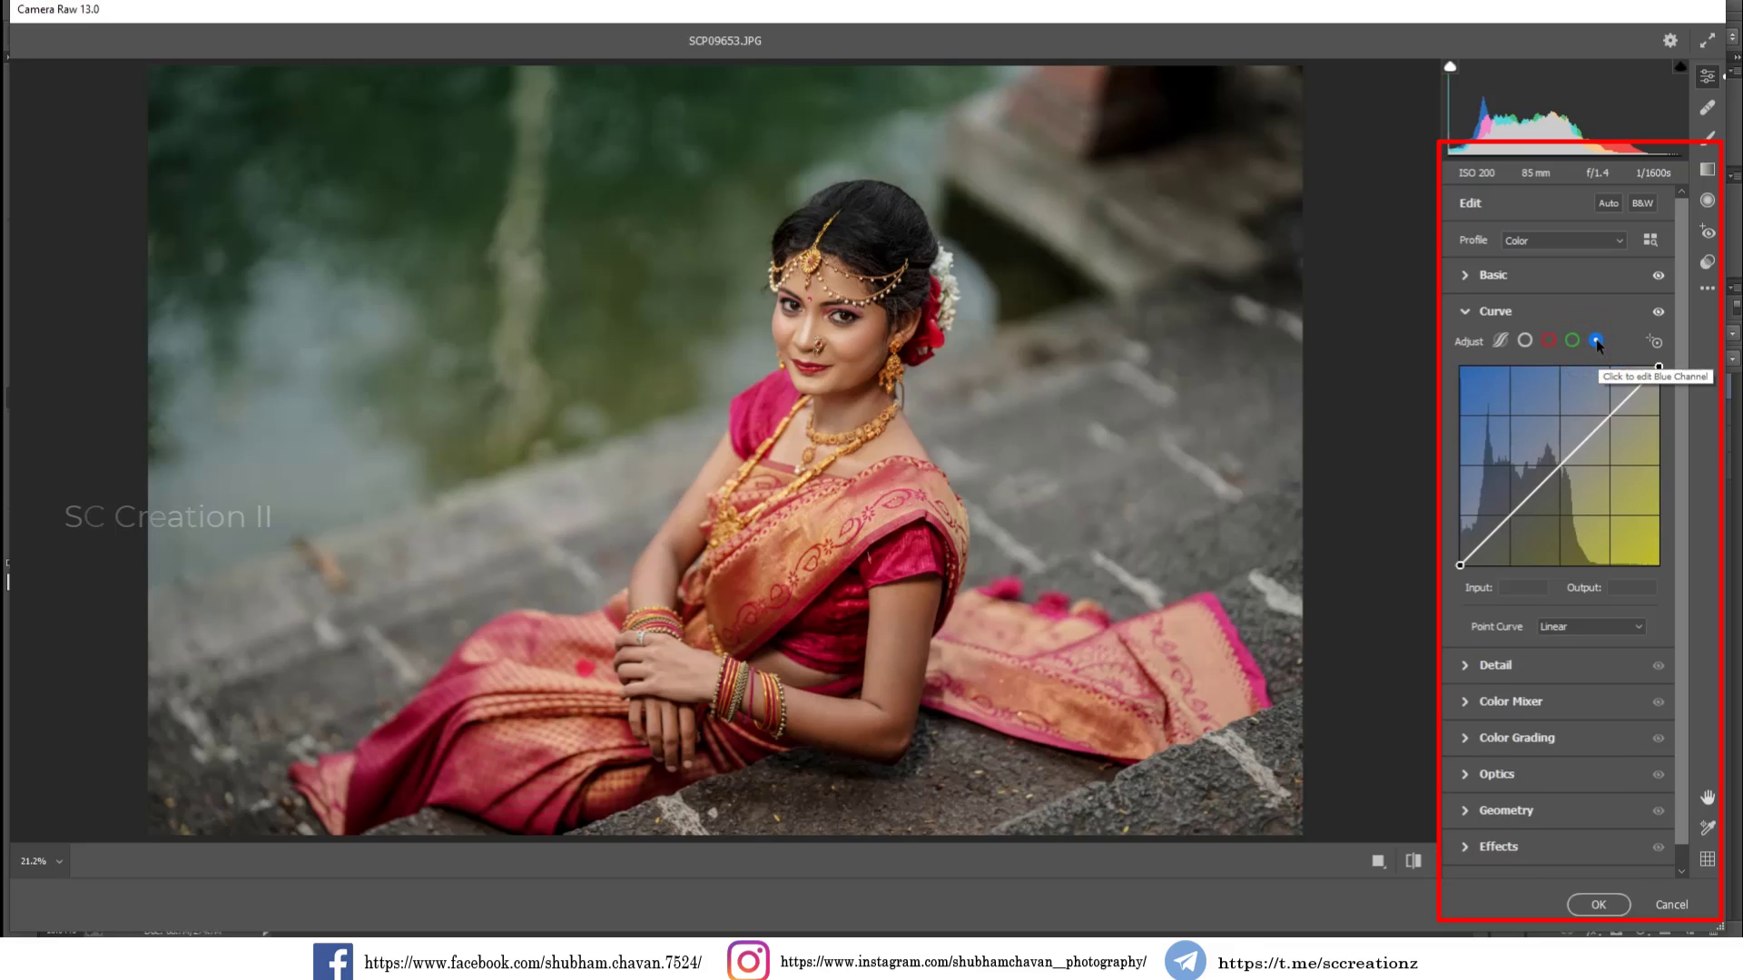
left_click_drag(1460, 564, 1459, 554)
left_click(1562, 465)
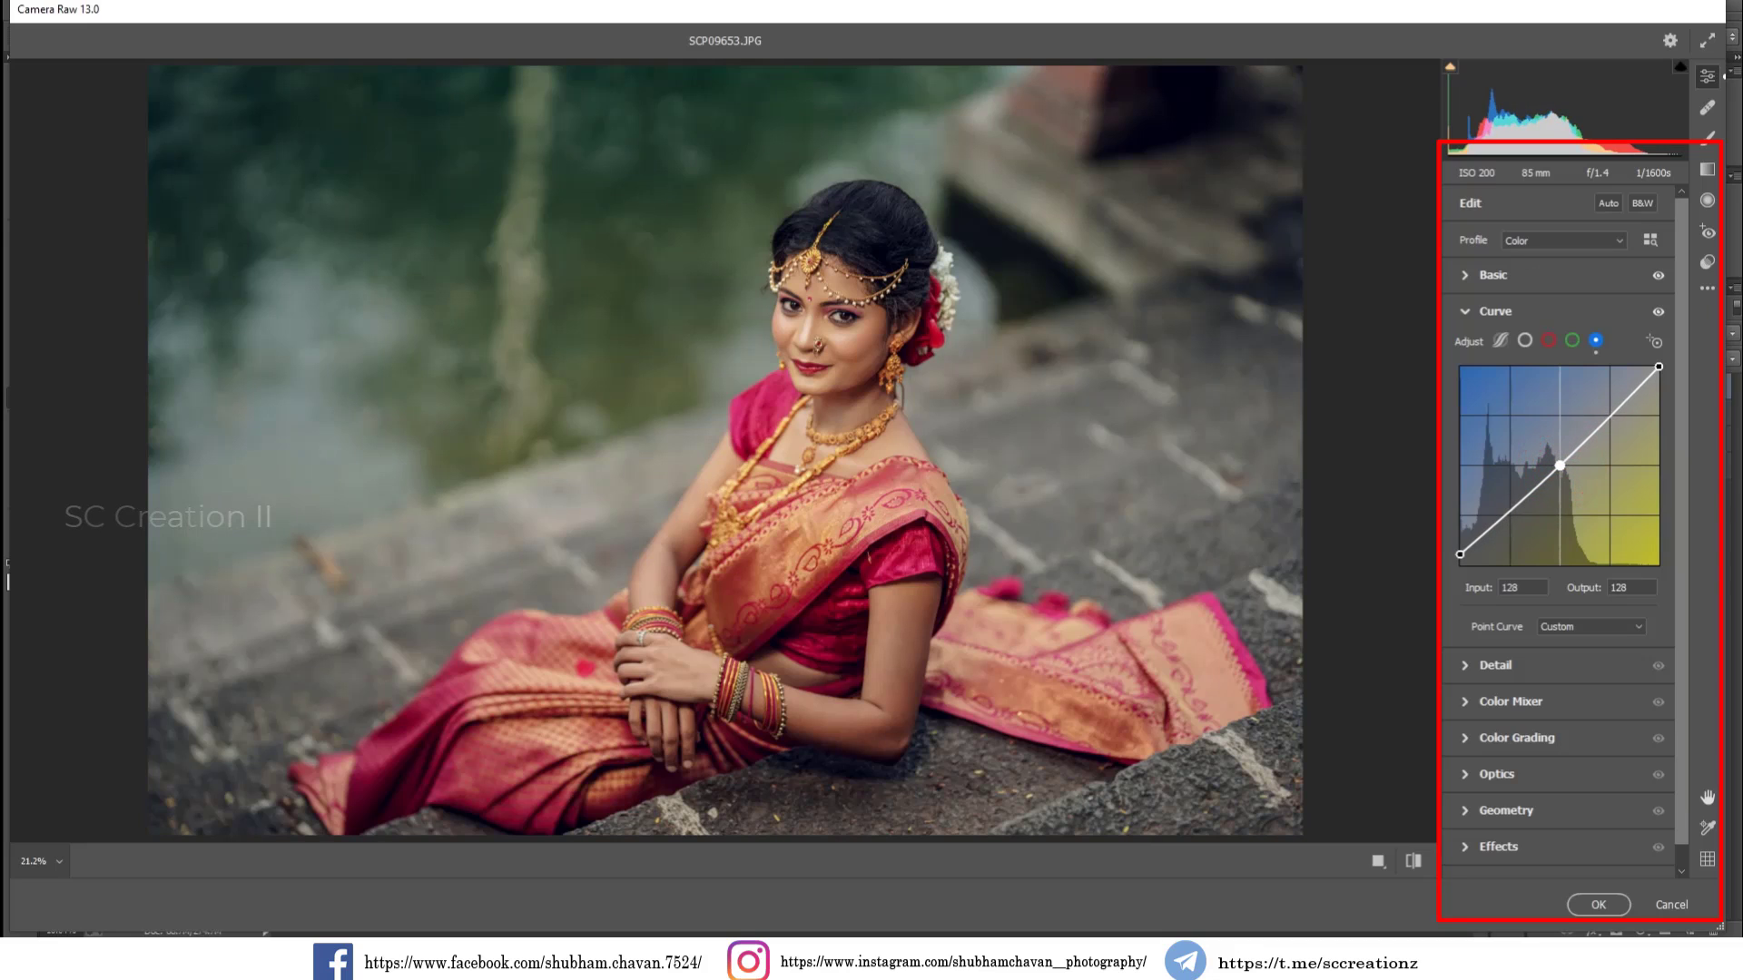
left_click_drag(1561, 465, 1561, 468)
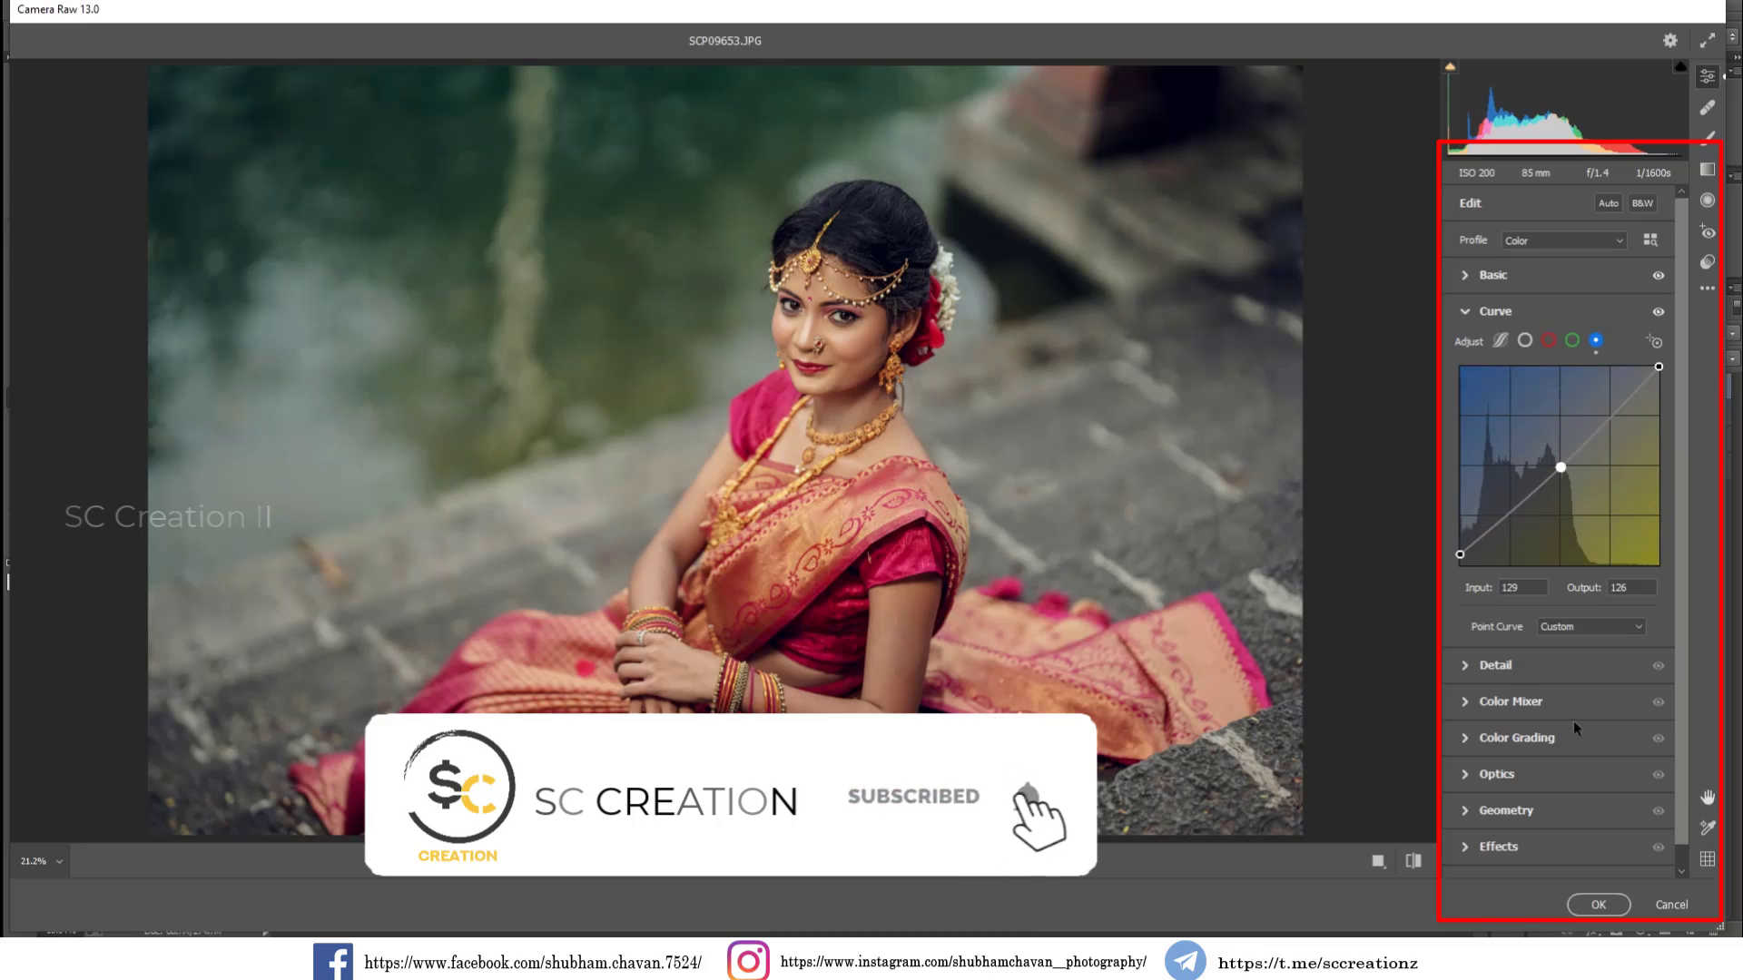
left_click(1492, 313)
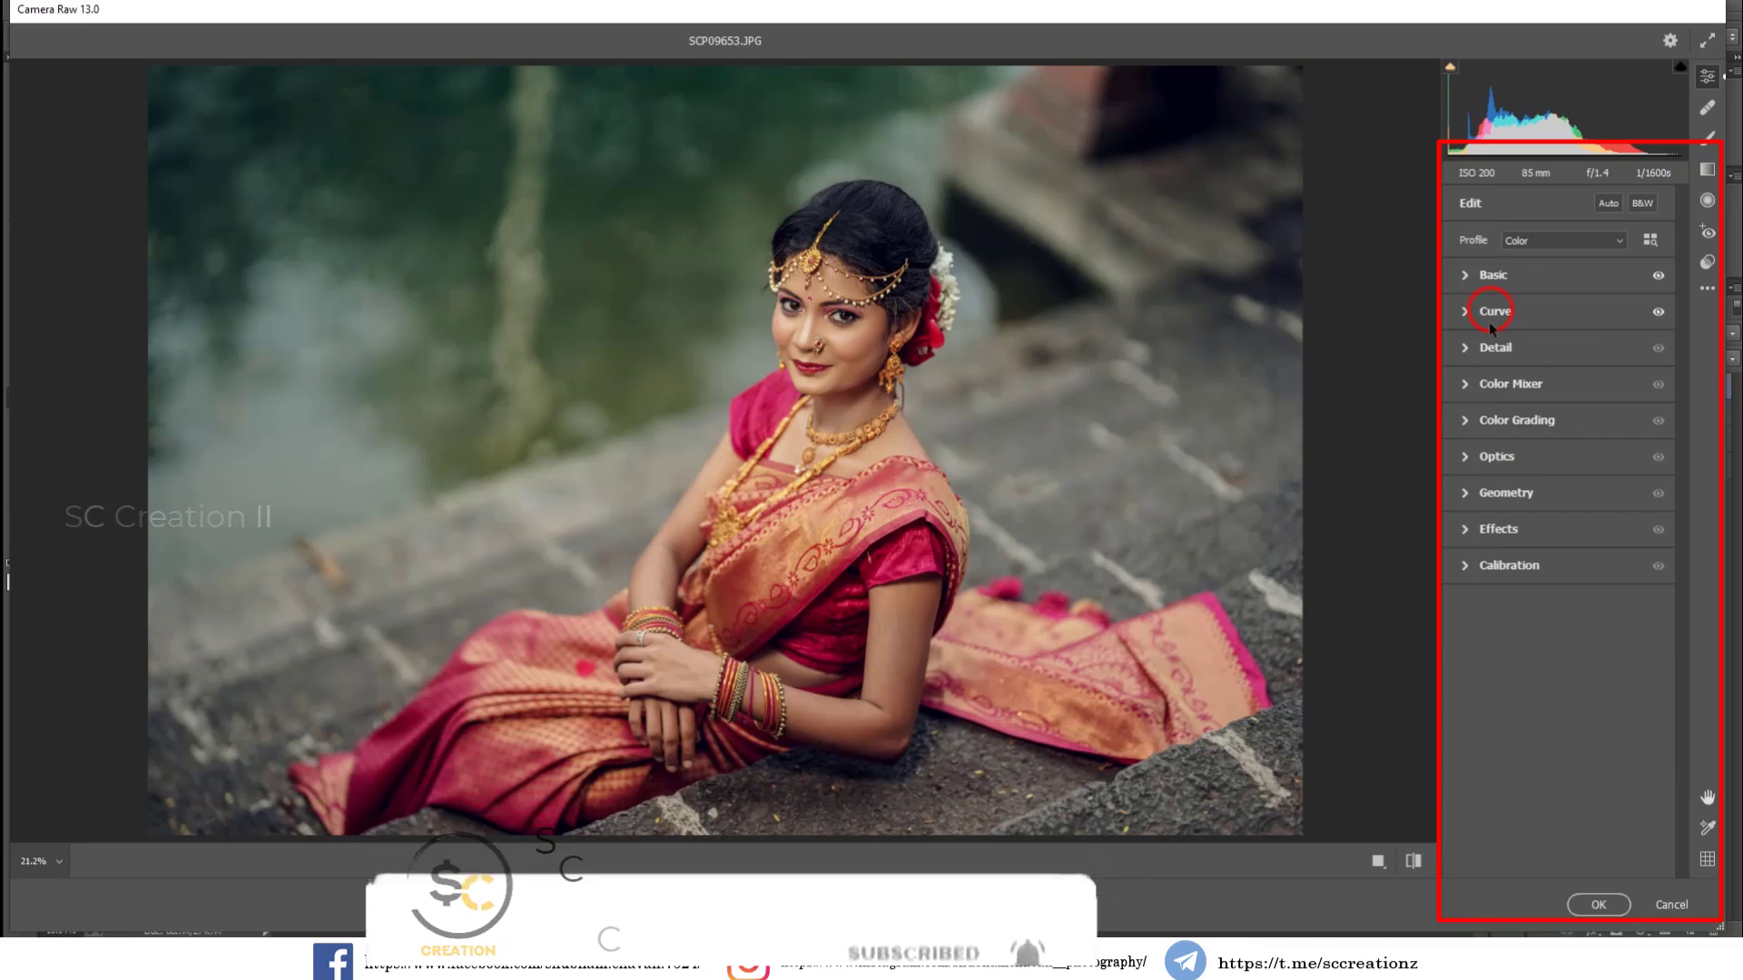
Step: Add a small amount of Sharpening in the Detail settings
left_click(1488, 348)
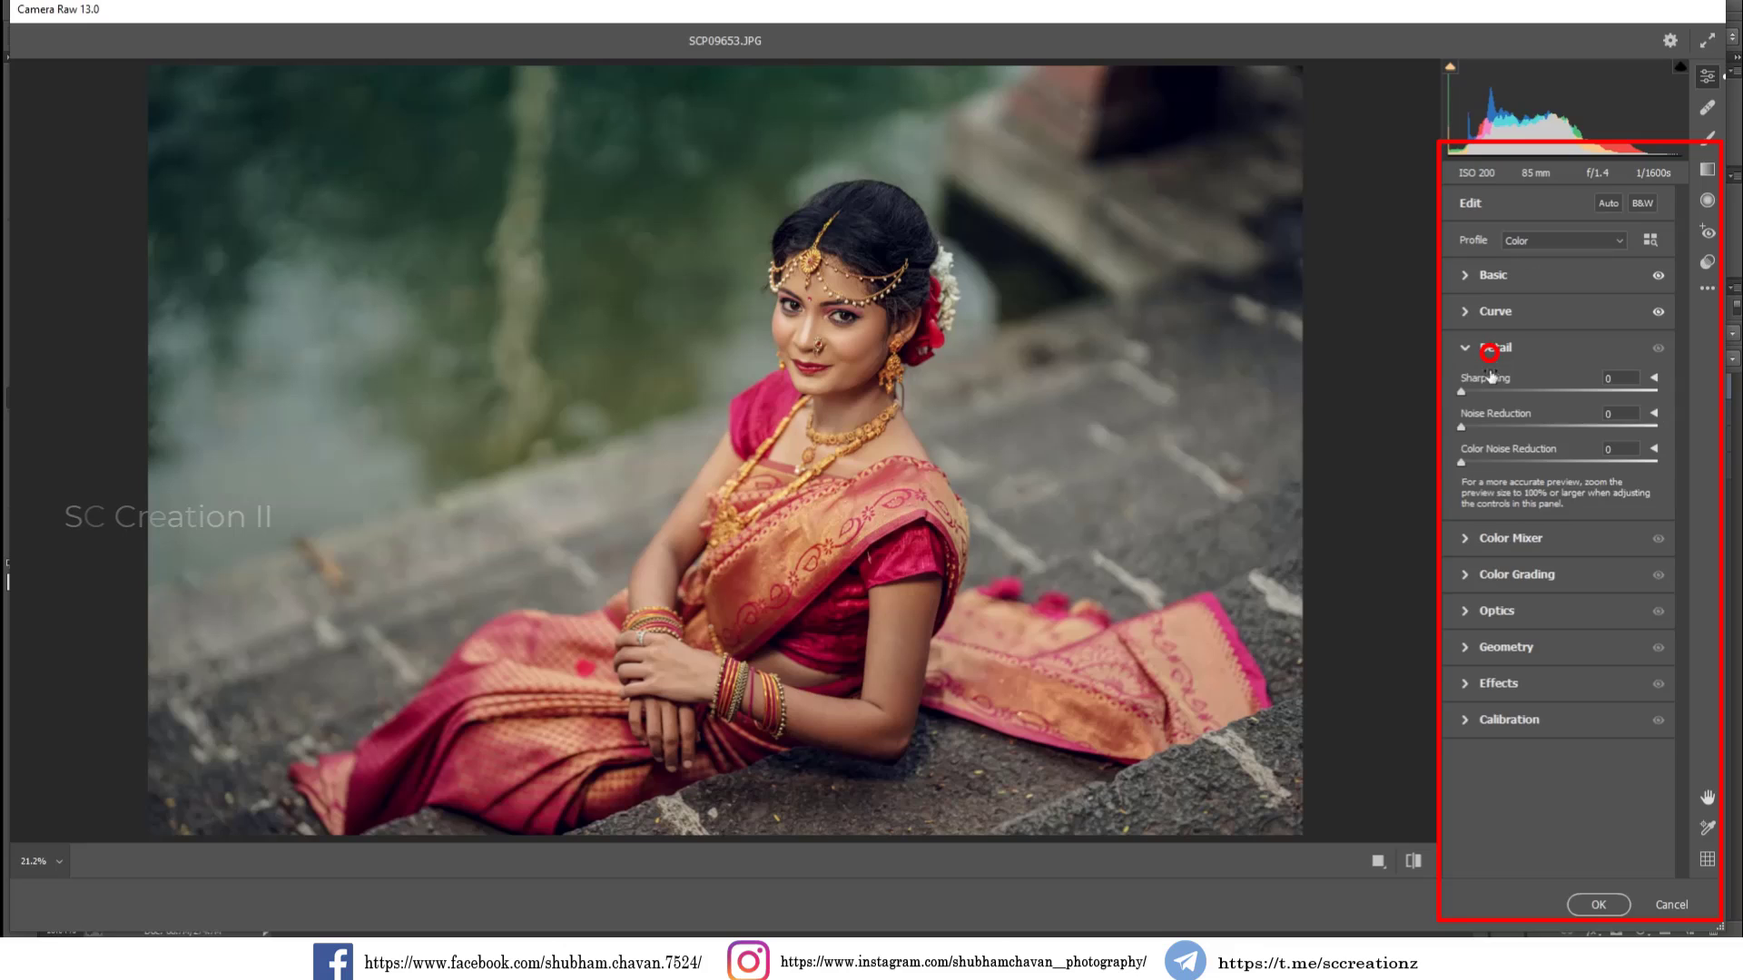
left_click_drag(1485, 389, 1485, 391)
left_click(1477, 349)
Step: Set the Color Mixer hue to Yellows -30, Greens -100 and Aquas -100
left_click(1467, 386)
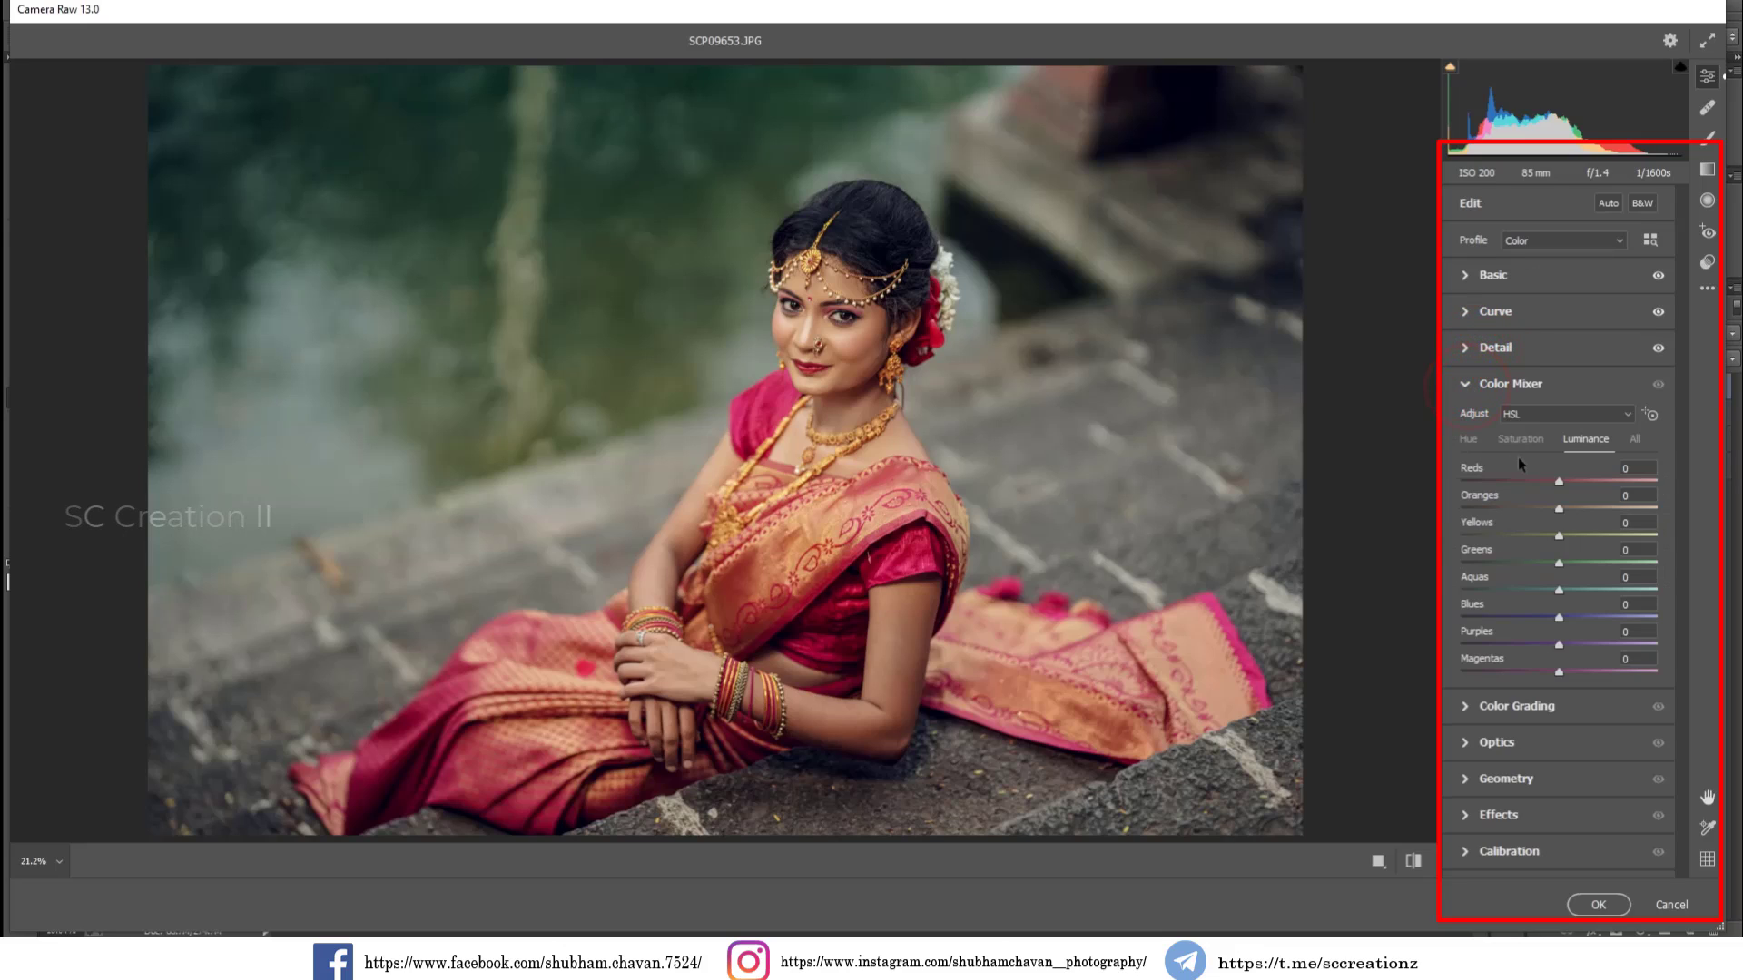
left_click(1469, 438)
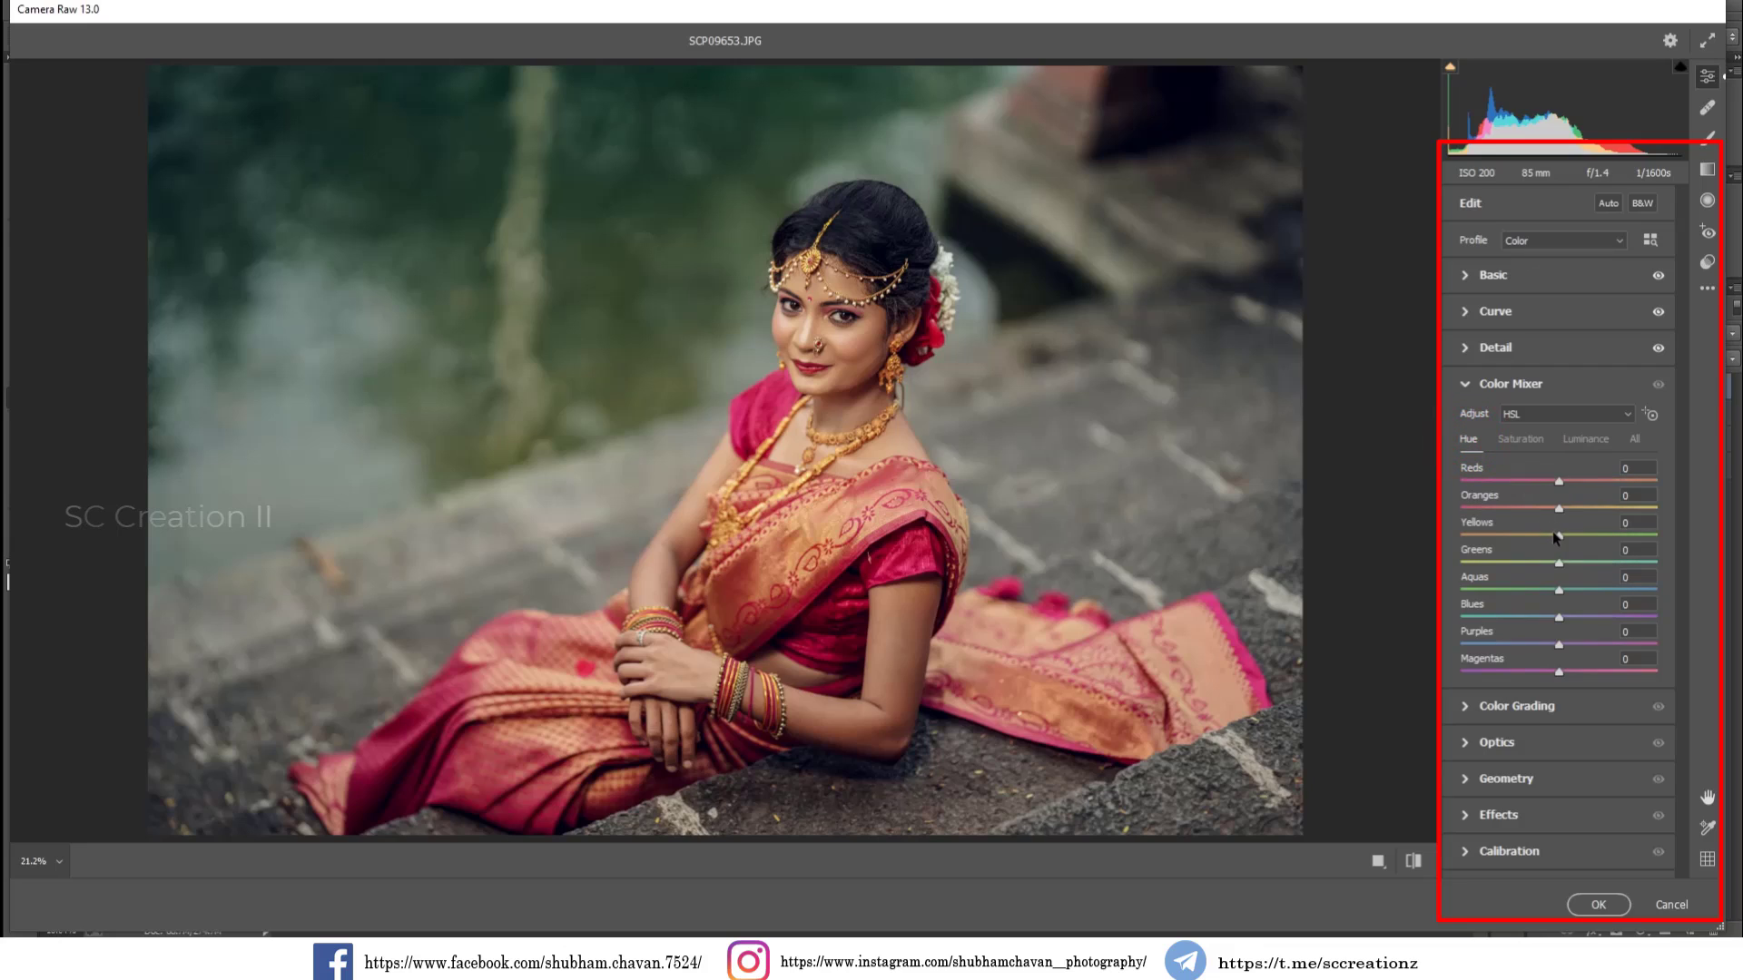
left_click_drag(1555, 537, 1526, 535)
left_click_drag(1533, 559, 1407, 568)
left_click_drag(1530, 588, 1416, 550)
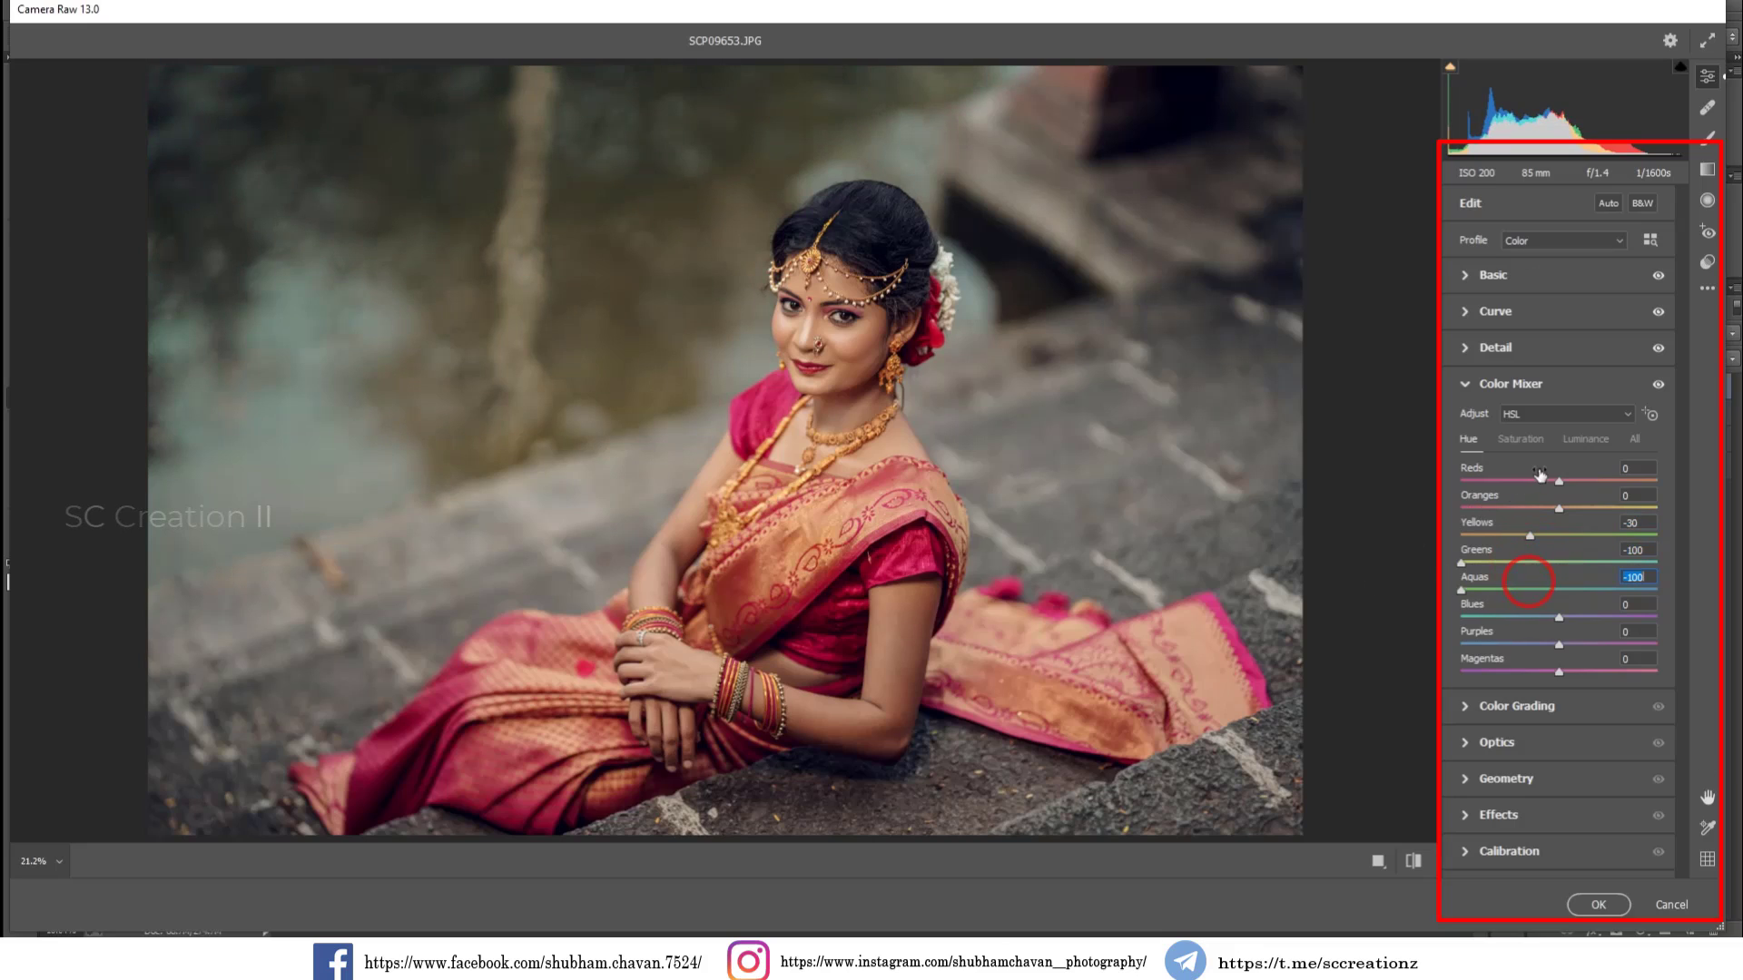
Step: Set the Color Mixer saturation to Reds +15, Oranges -13, Yellows +41, Greens +14 and Blues +23, and lower the Aquas
left_click(1507, 441)
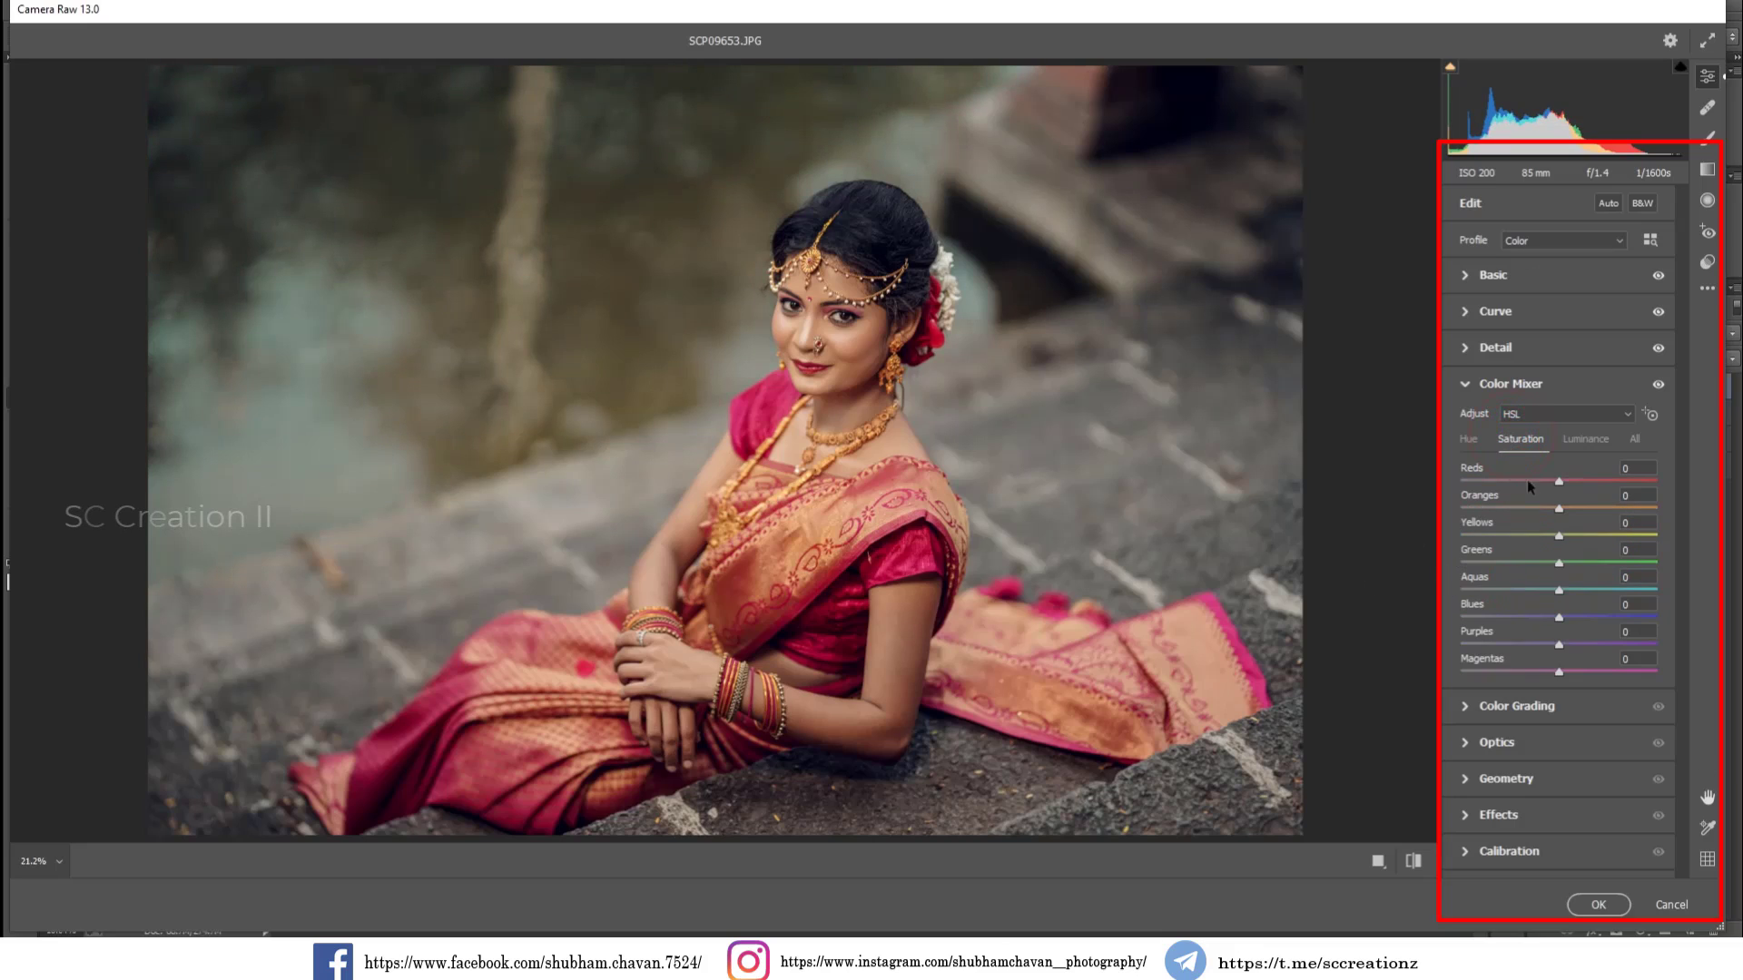
left_click(1571, 481)
mouse_move(1547, 511)
left_mouse_down()
mouse_move(1592, 516)
mouse_move(1547, 515)
left_mouse_up()
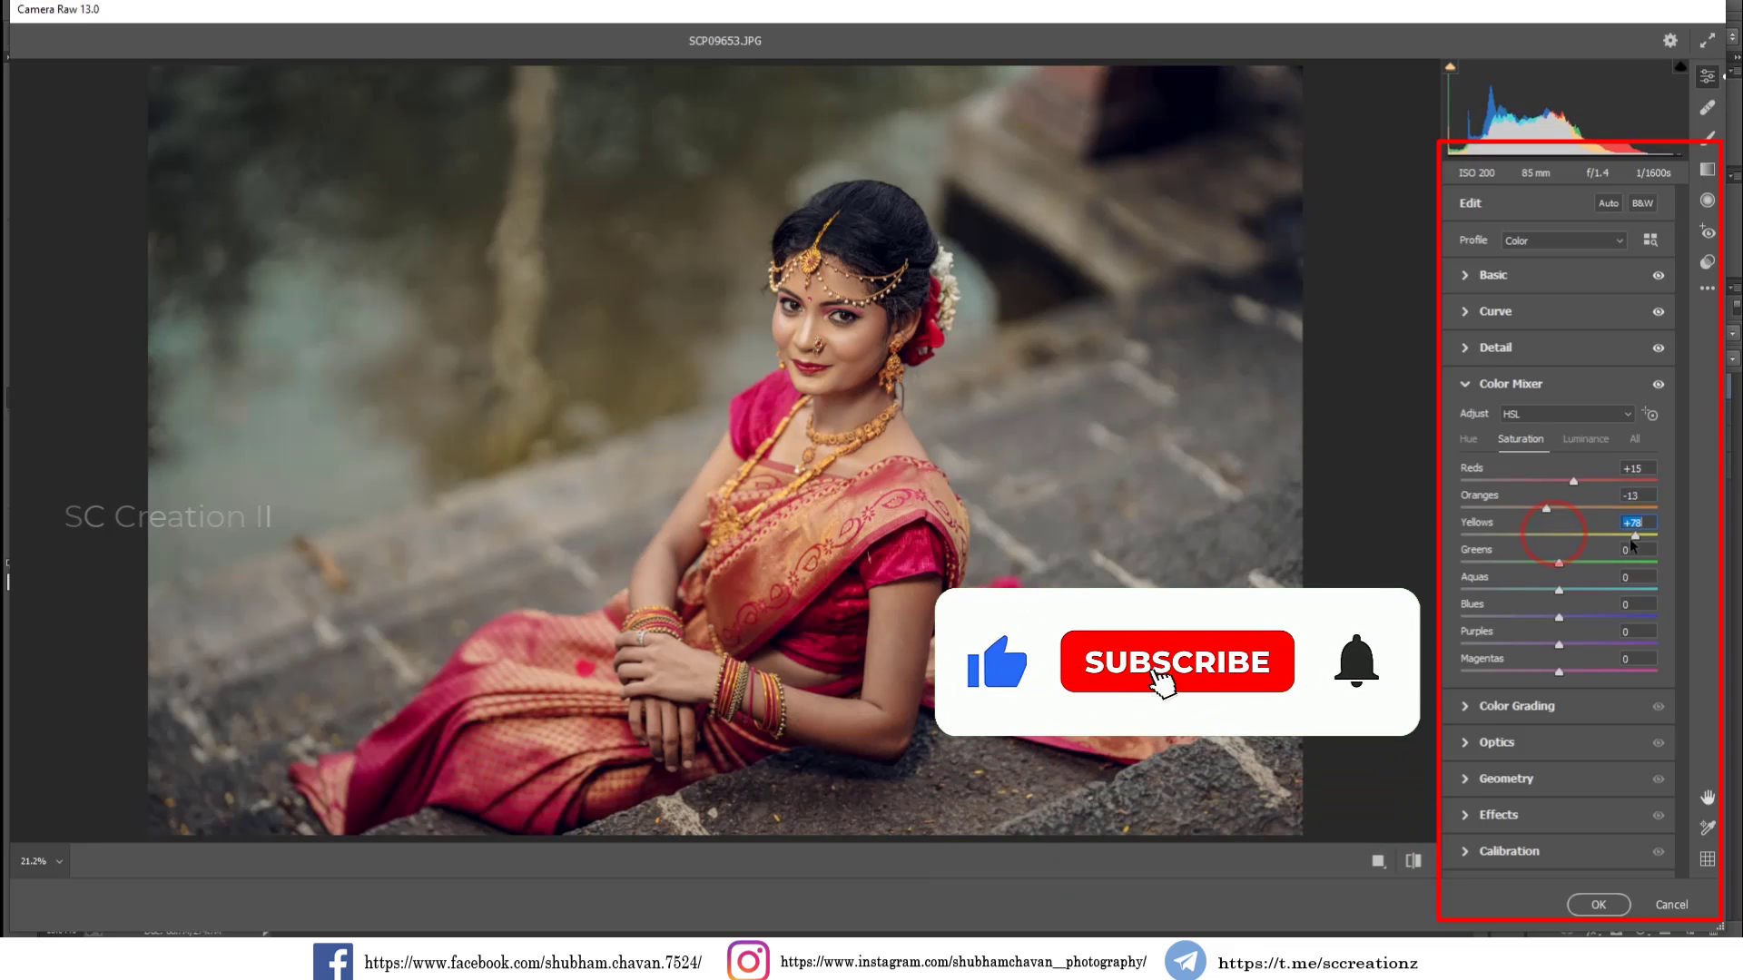
left_click_drag(1556, 537, 1472, 619)
left_click_drag(1593, 630, 1581, 630)
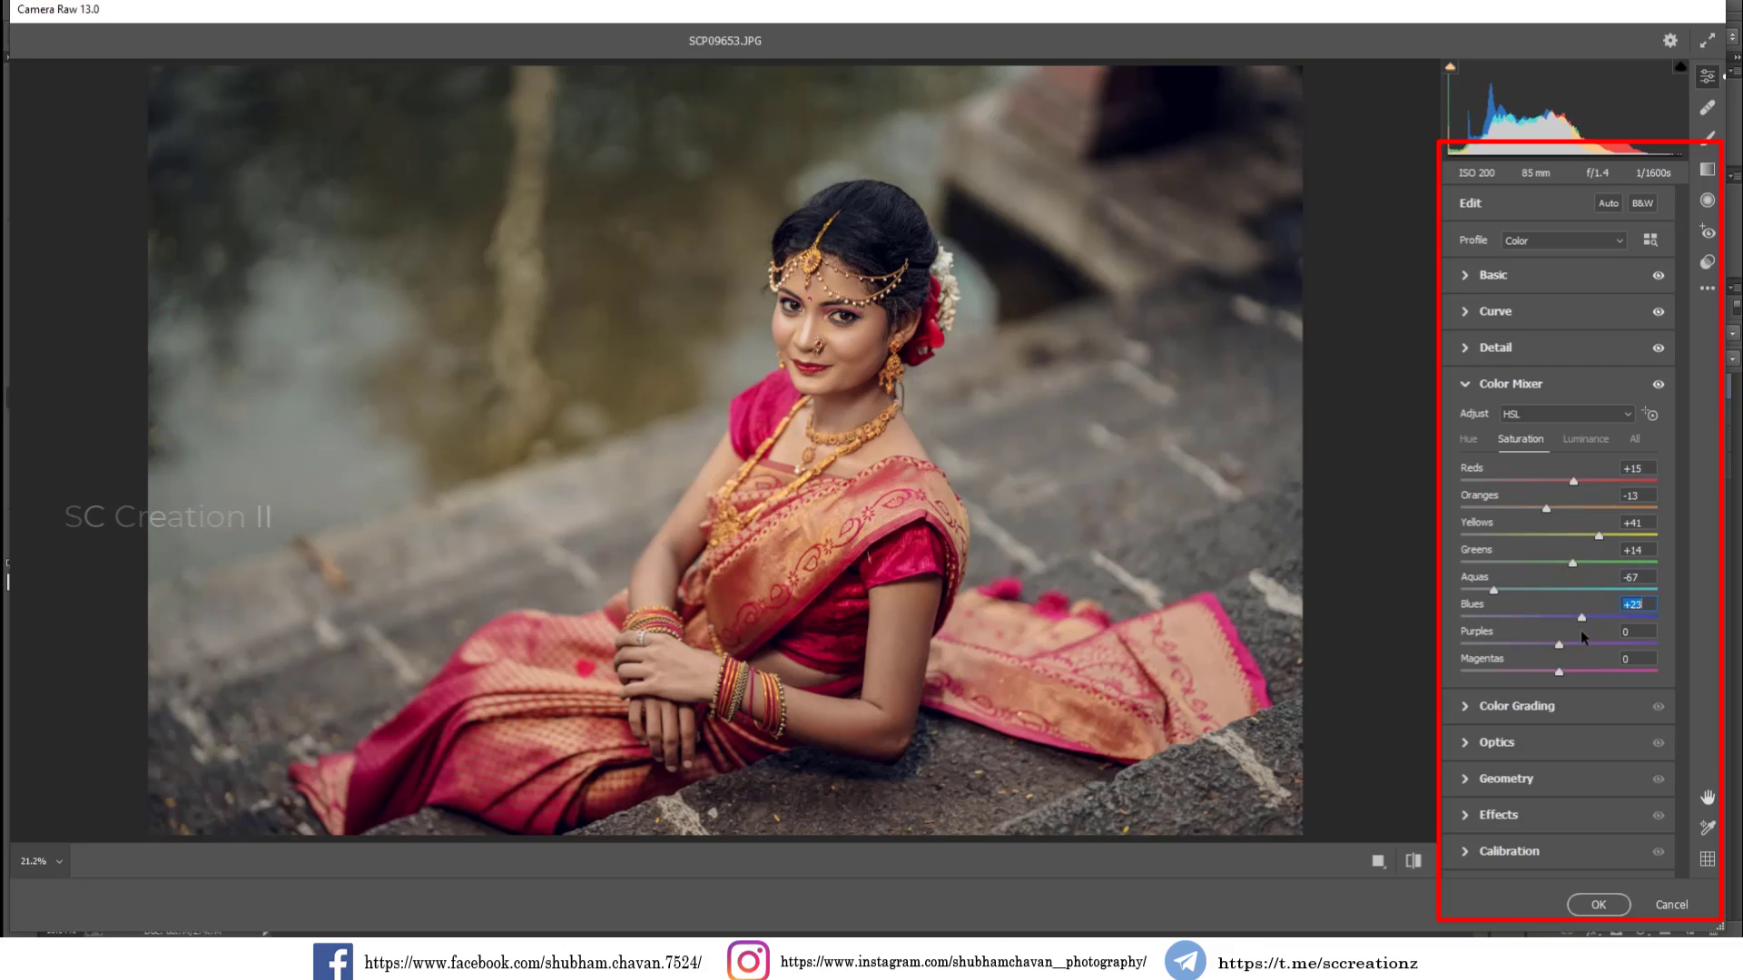
left_click(1526, 590)
Step: Set the Color Mixer luminance to Reds -14, Oranges +19, Yellows +14 and Greens -25, and adjust the Blues luminance
left_click(1584, 440)
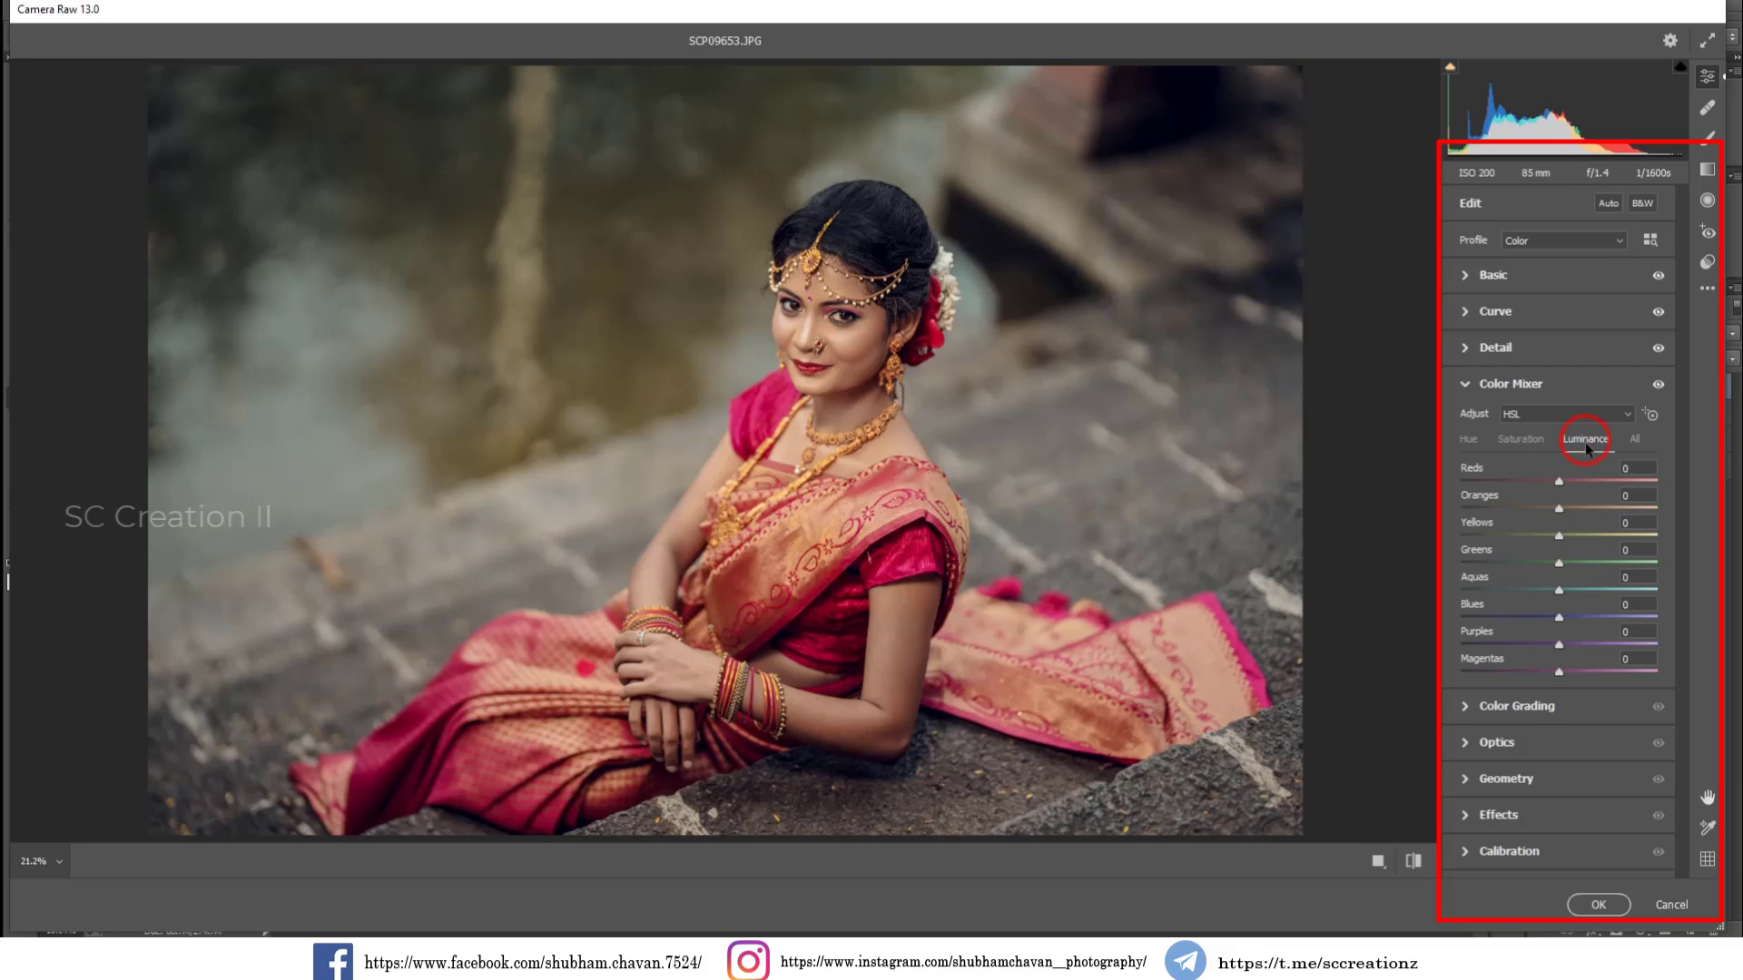
left_click_drag(1557, 480, 1550, 481)
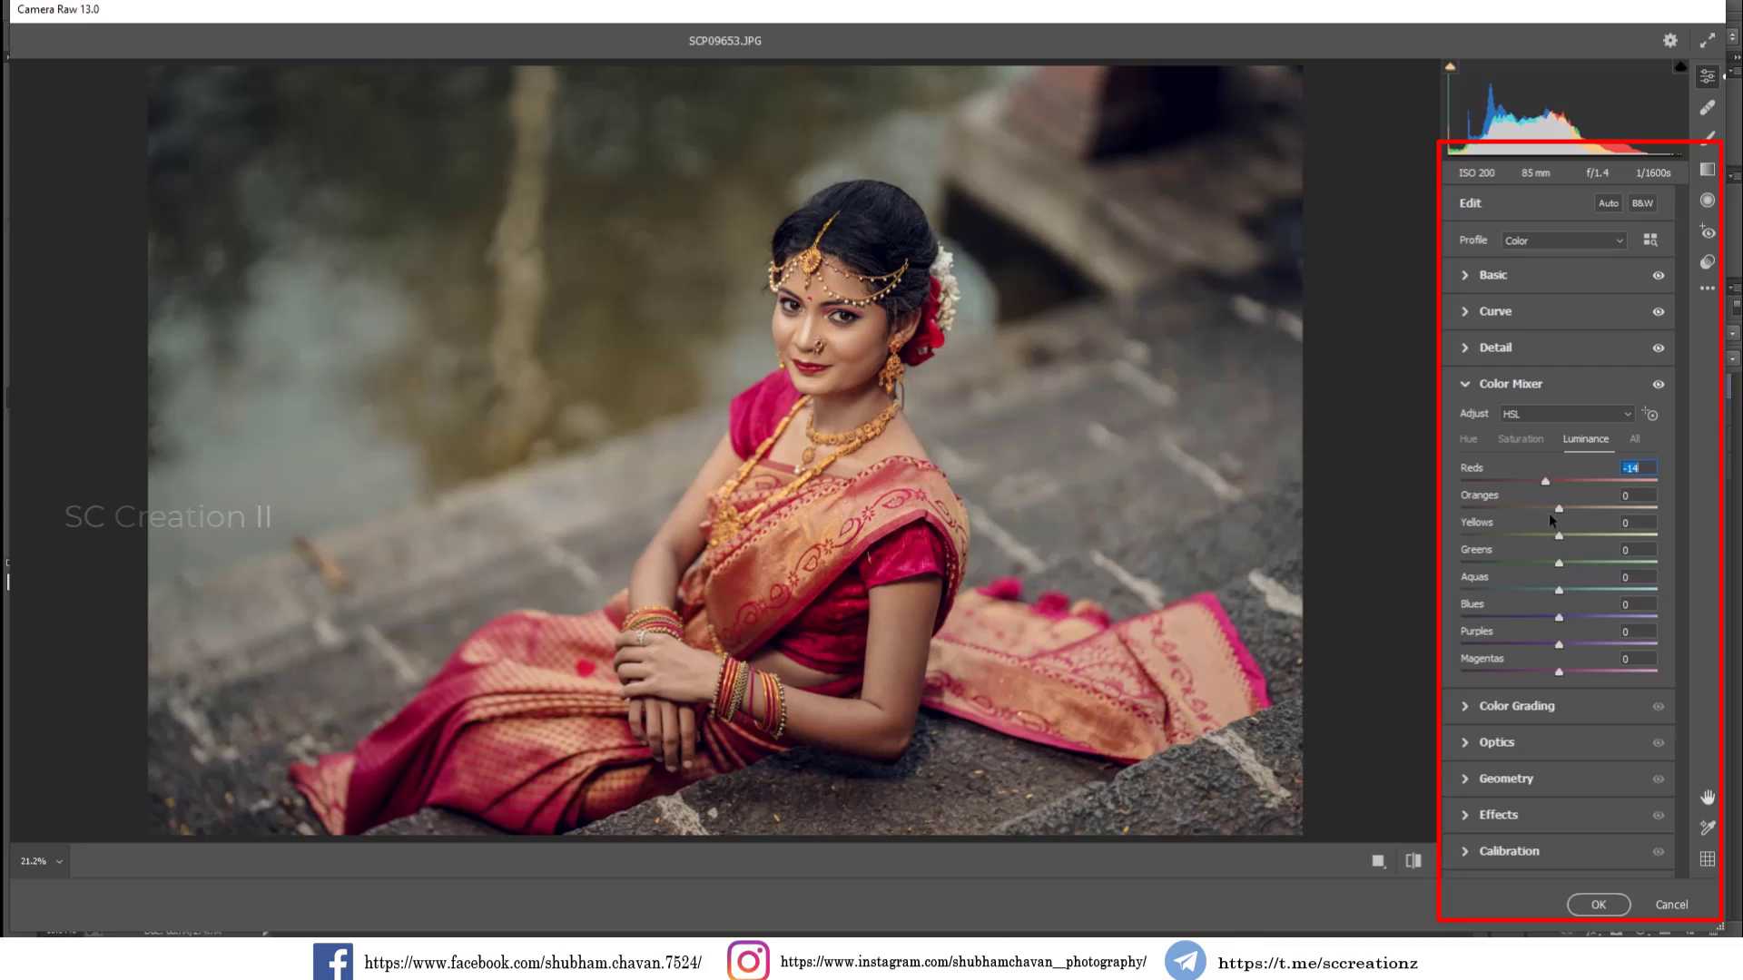
left_click_drag(1562, 510, 1584, 514)
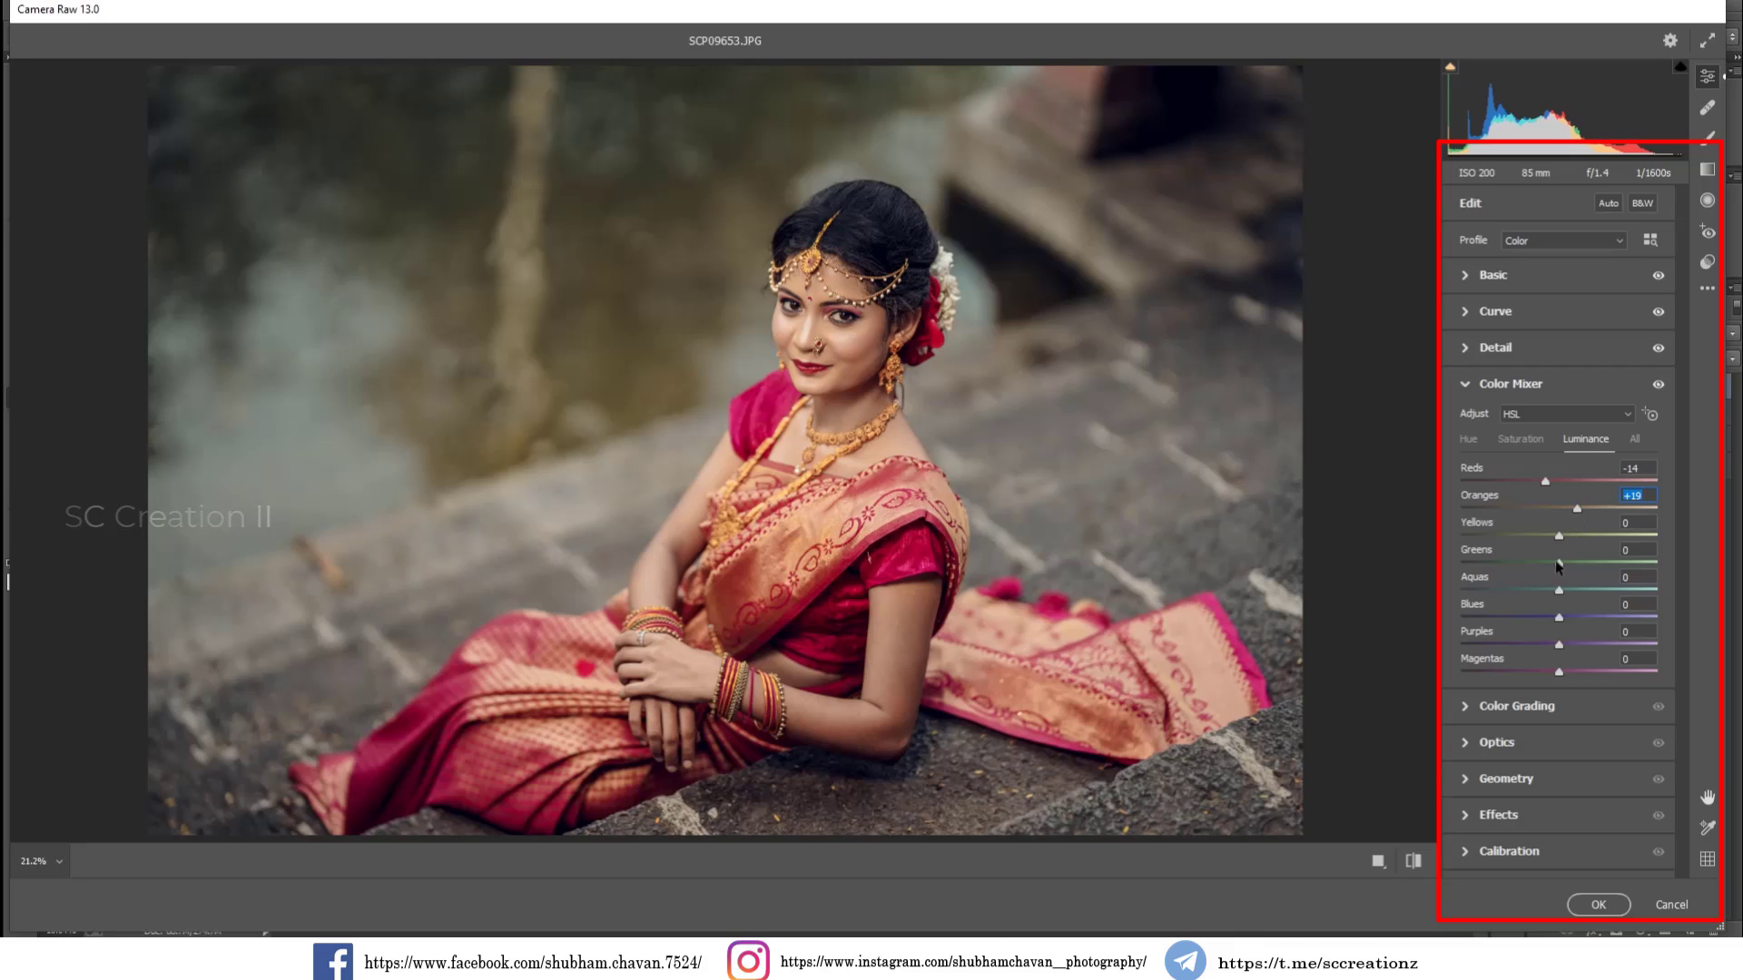
mouse_move(1558, 565)
left_mouse_down()
mouse_move(1514, 561)
mouse_move(1534, 569)
mouse_move(1539, 534)
mouse_move(1612, 541)
mouse_move(1570, 541)
left_mouse_up()
left_click(841, 454)
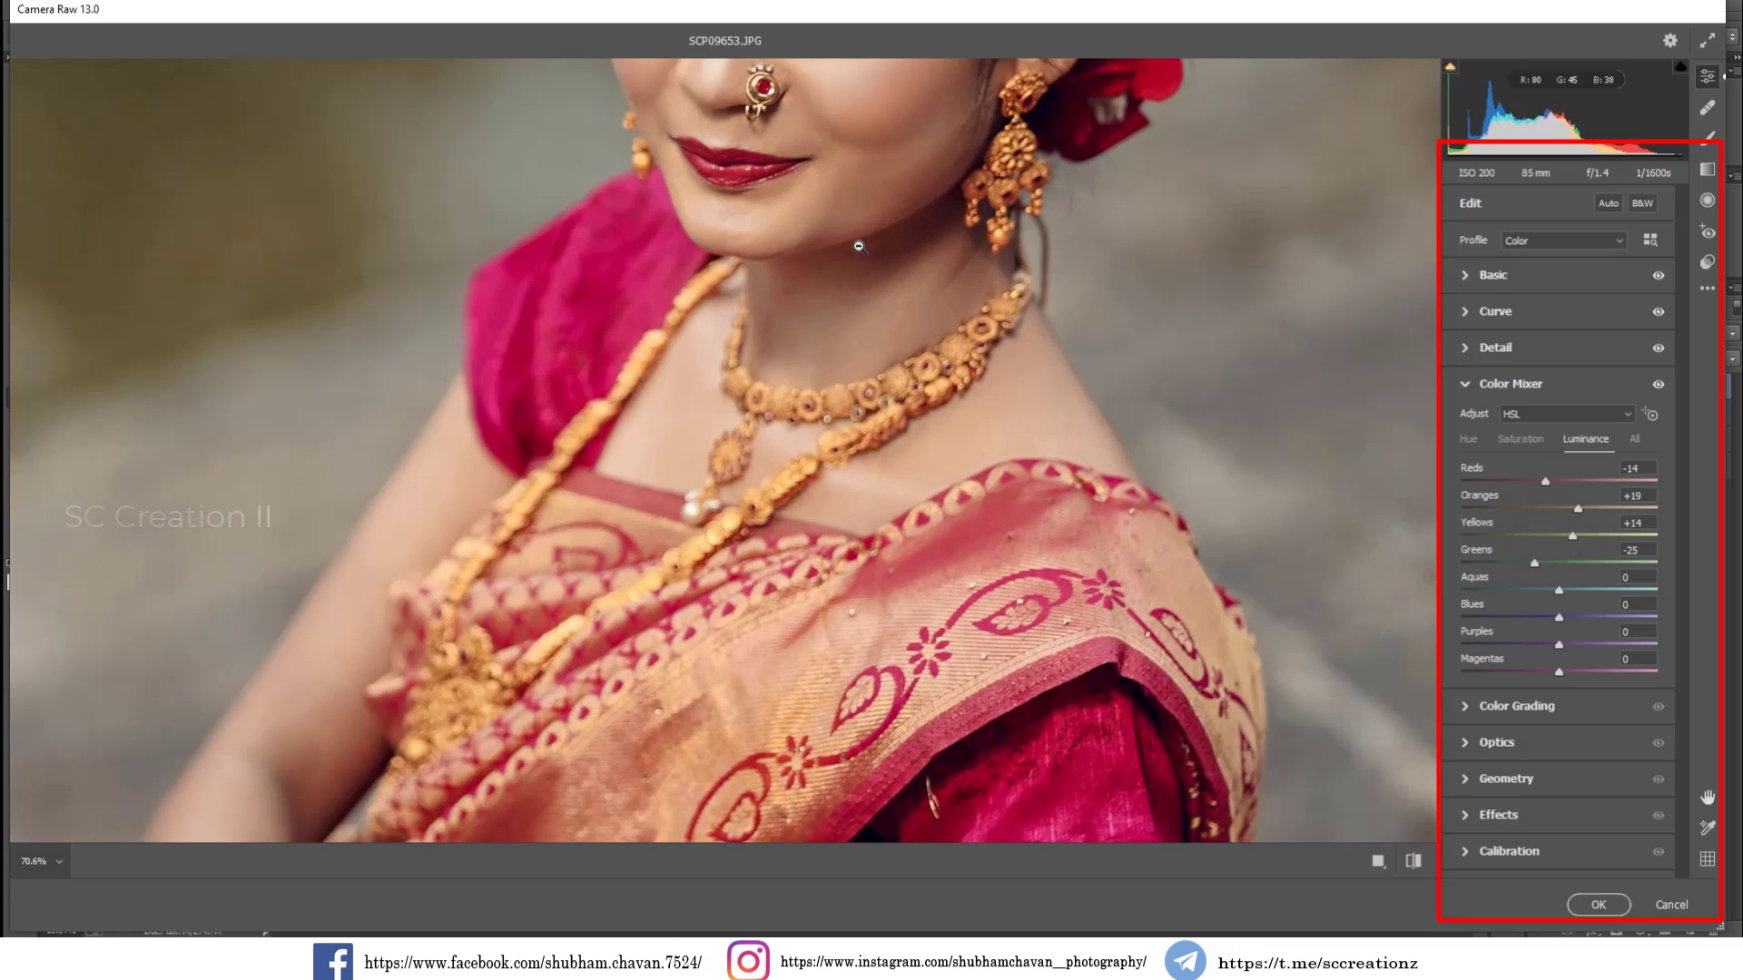
left_click(858, 247)
left_click(889, 543)
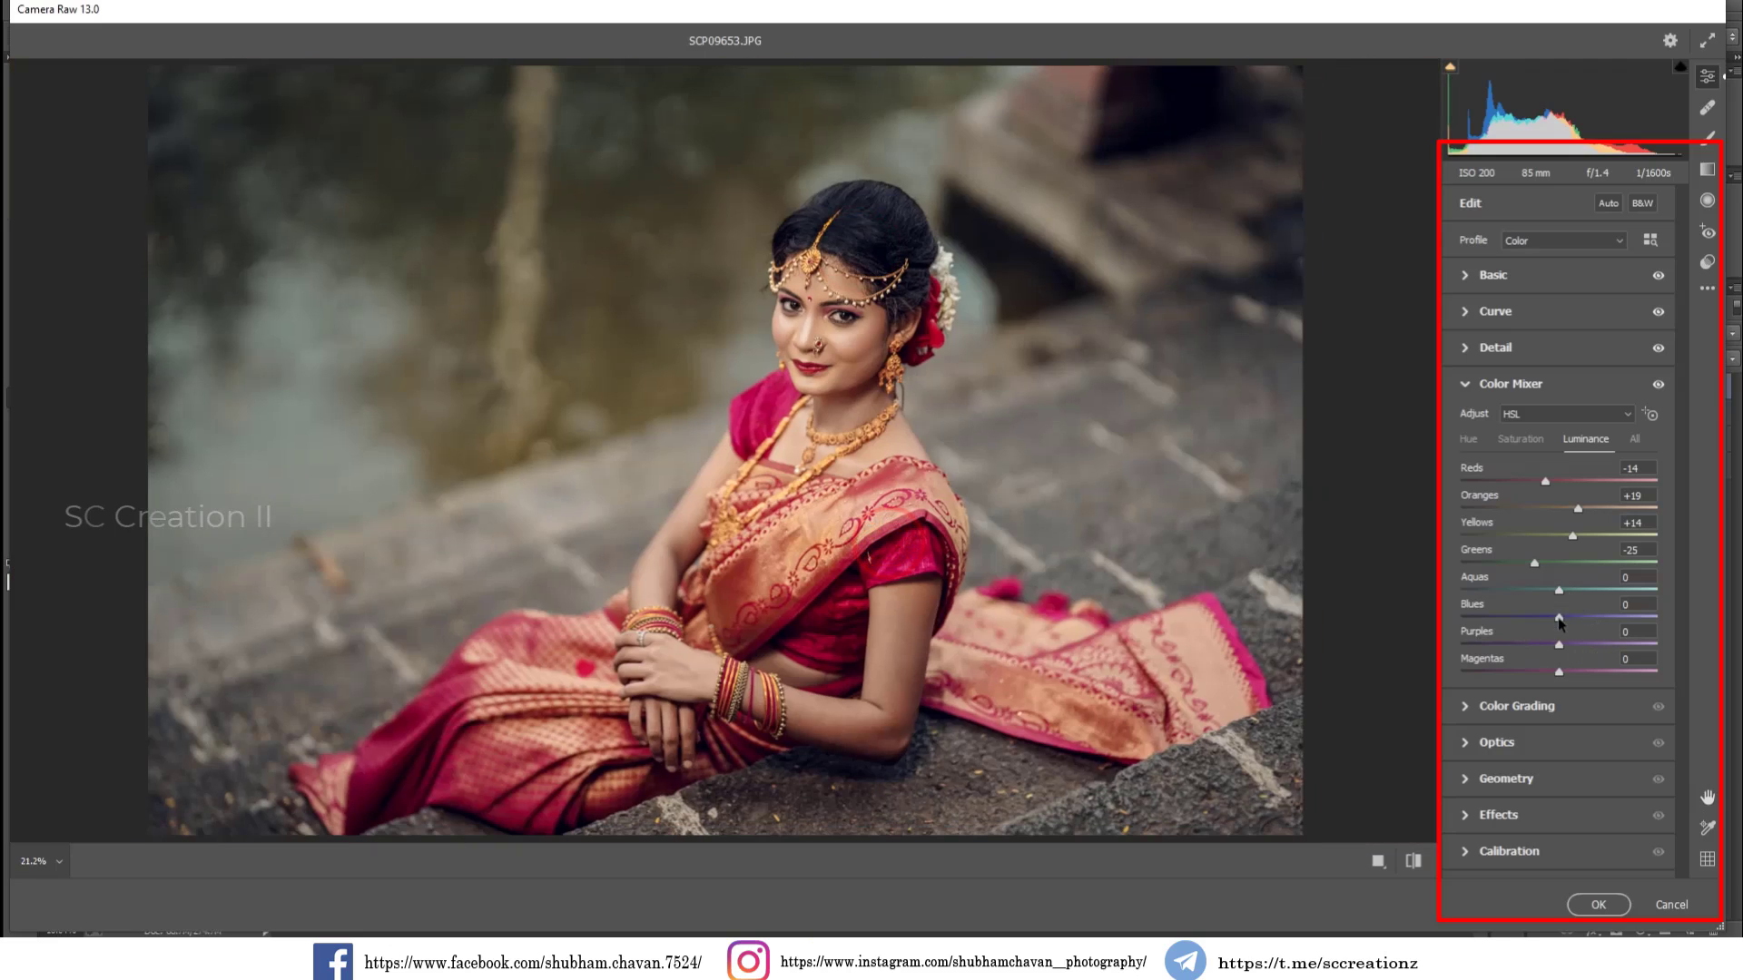
left_click_drag(1558, 617, 1575, 542)
left_click(1482, 386)
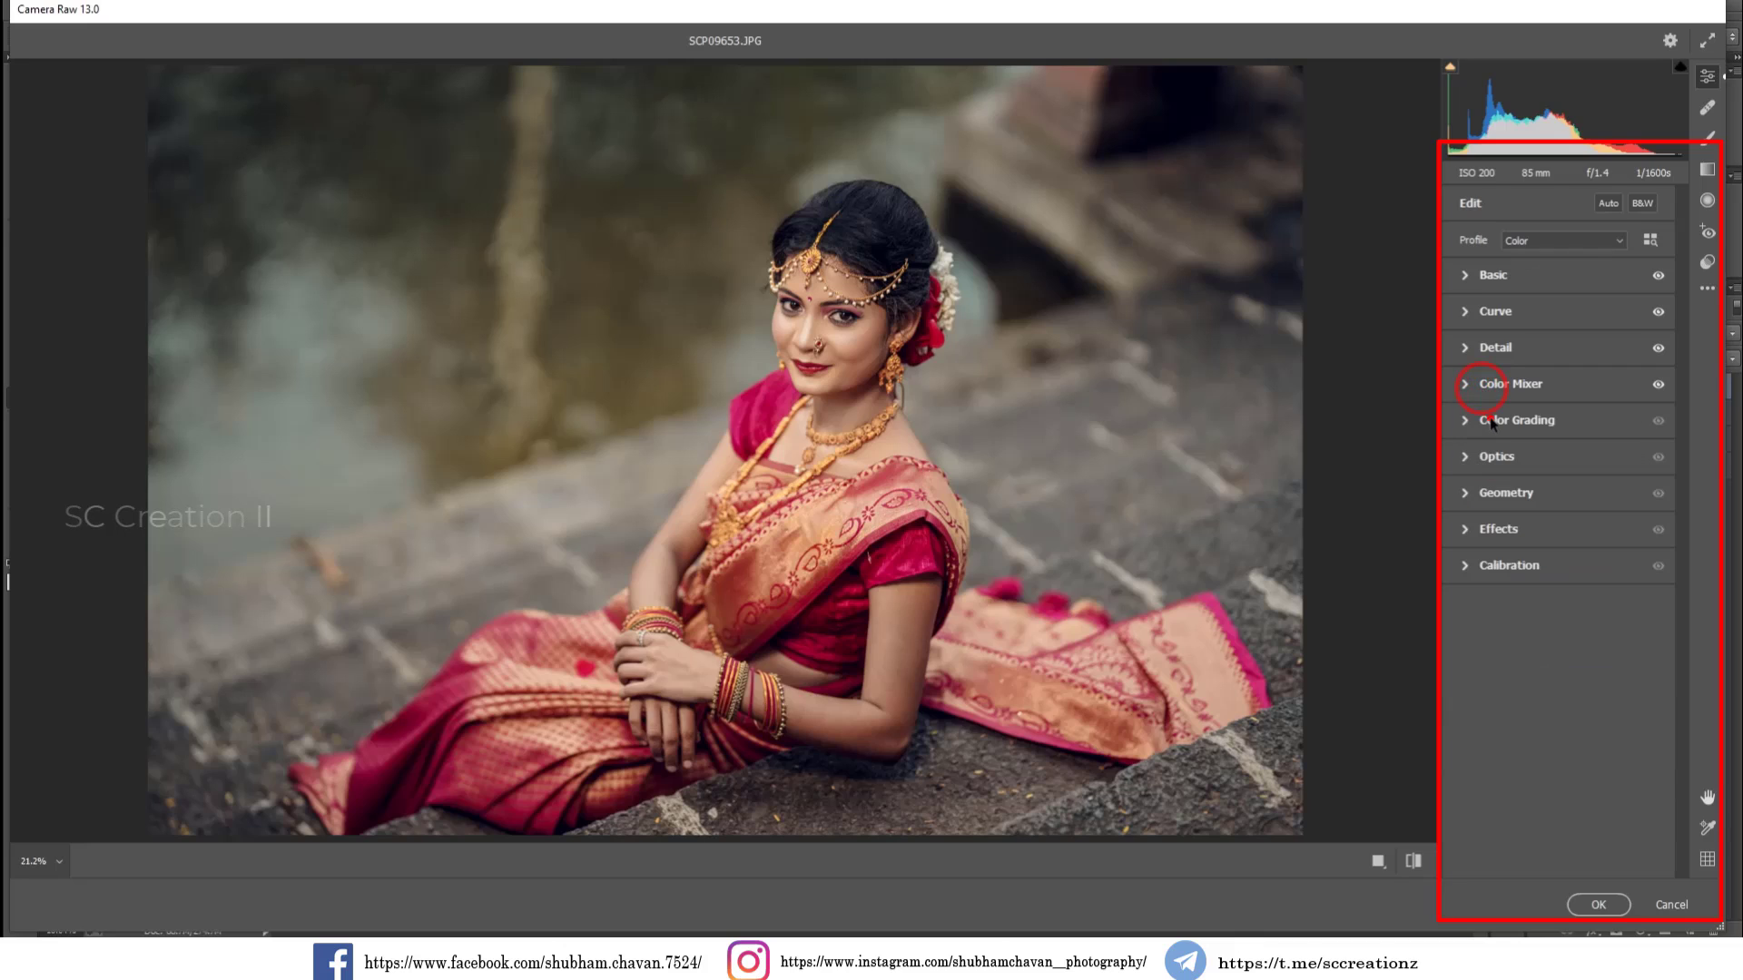
Step: Tint the highlights in Color Grading with Hue 60, Saturation 16 and Blending 91
left_click(1489, 420)
left_click(1600, 449)
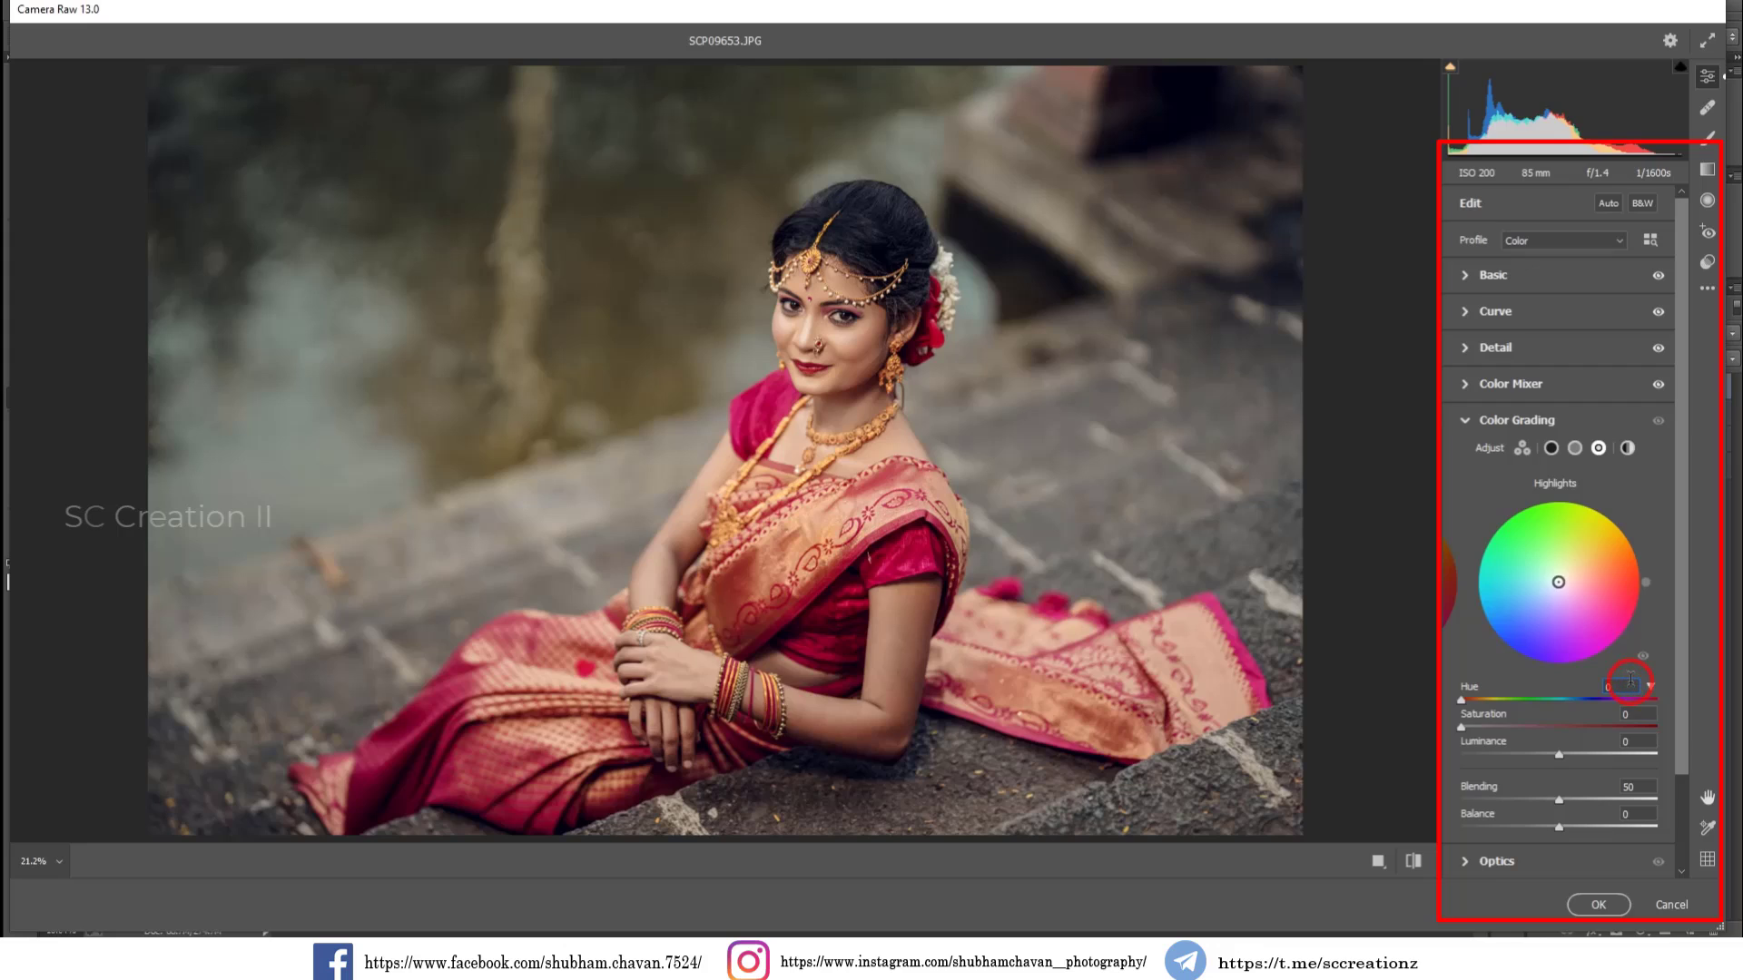
type("60")
type("16")
left_click_drag(1558, 801, 1658, 800)
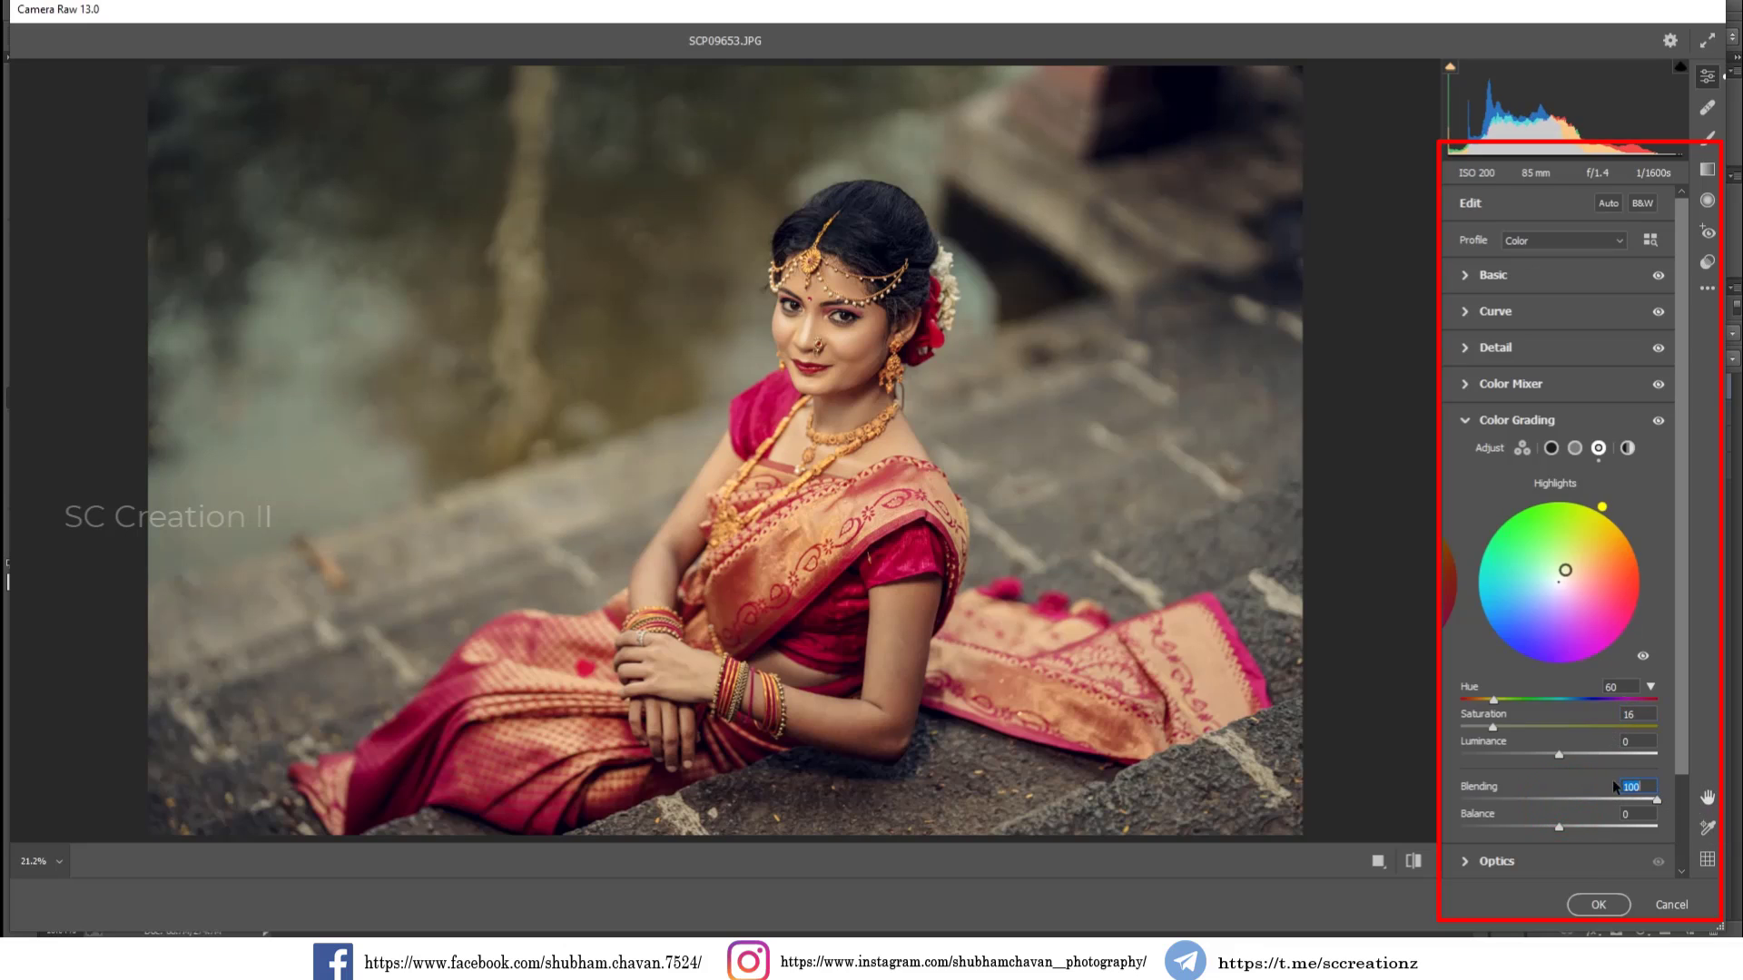
left_click(1641, 799)
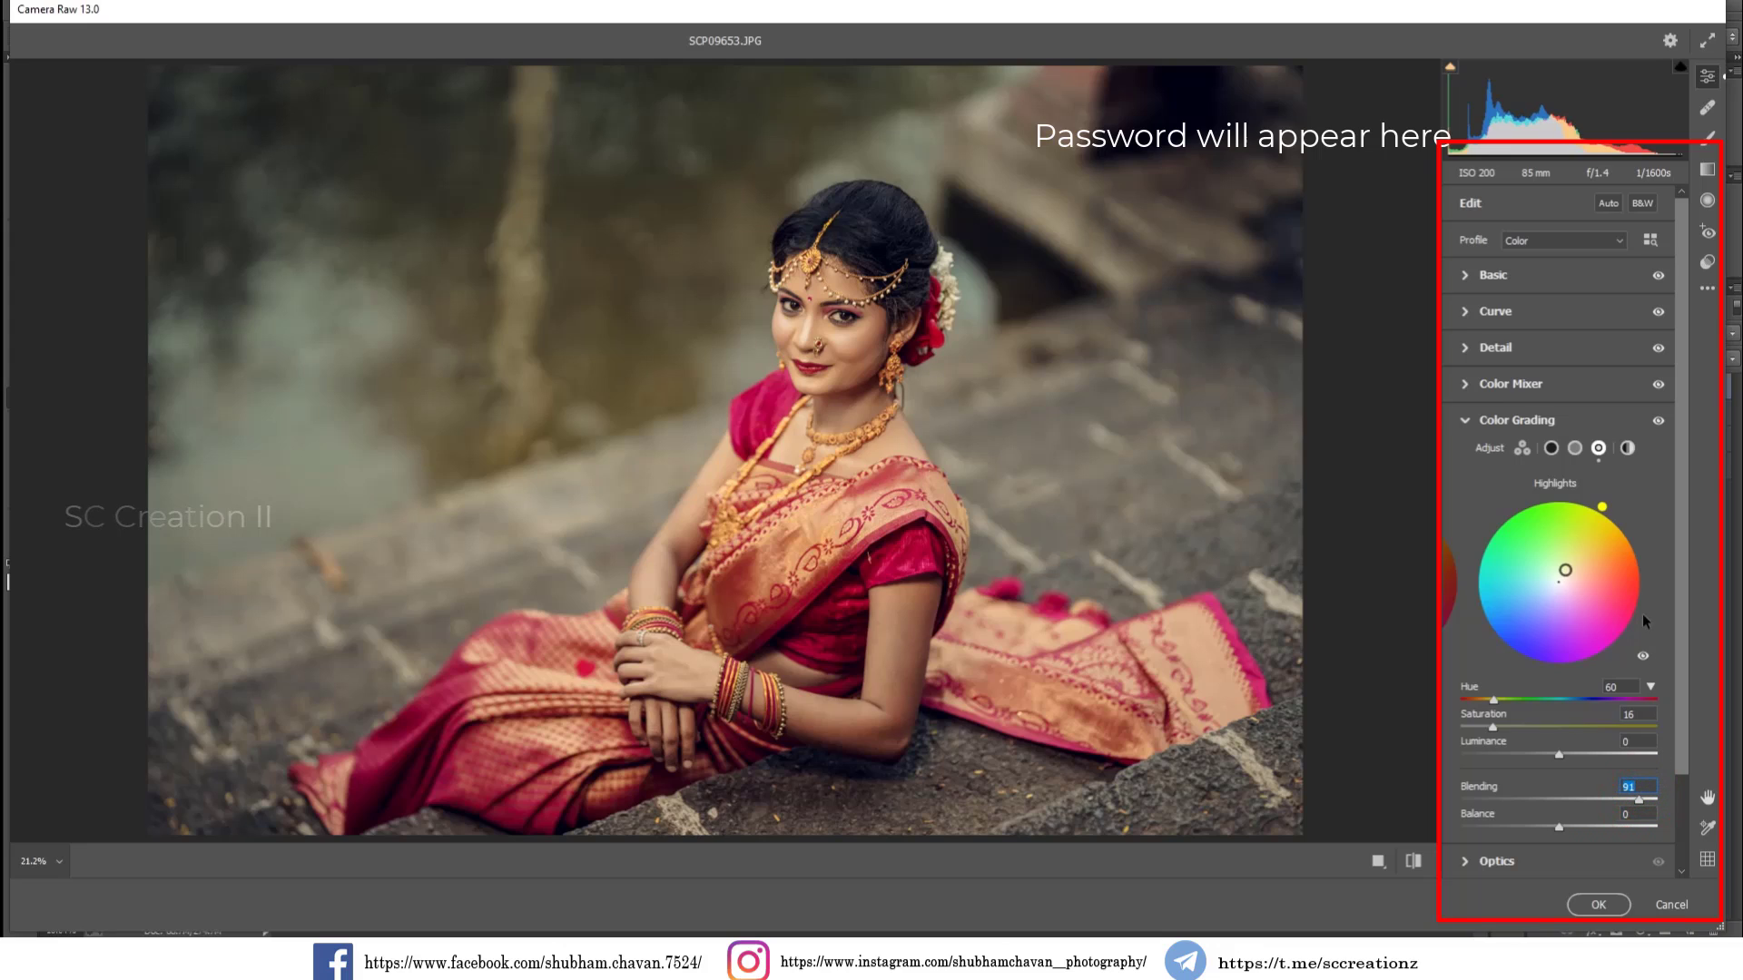
scroll(1665, 523, "down", 3)
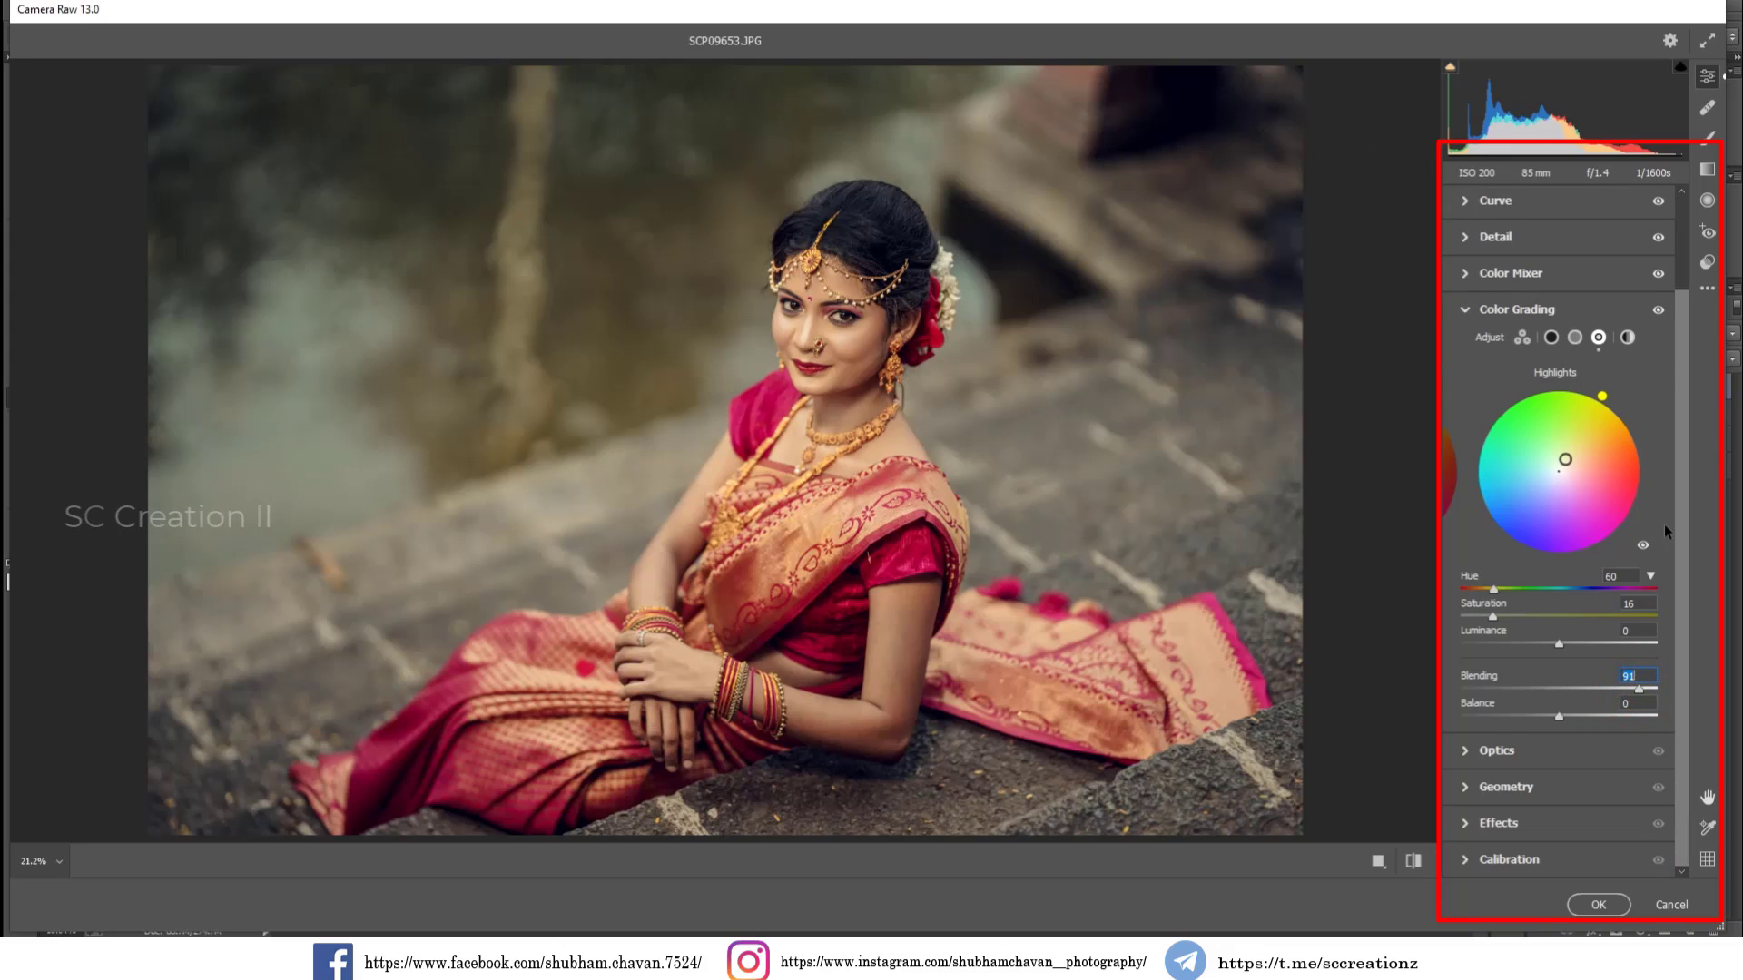
Step: Set the Calibration to Blue Primary Hue -25 and Saturation +14, Green Primary Hue -36 and Saturation -3, and nudge the Red Primary hue
left_click(1466, 311)
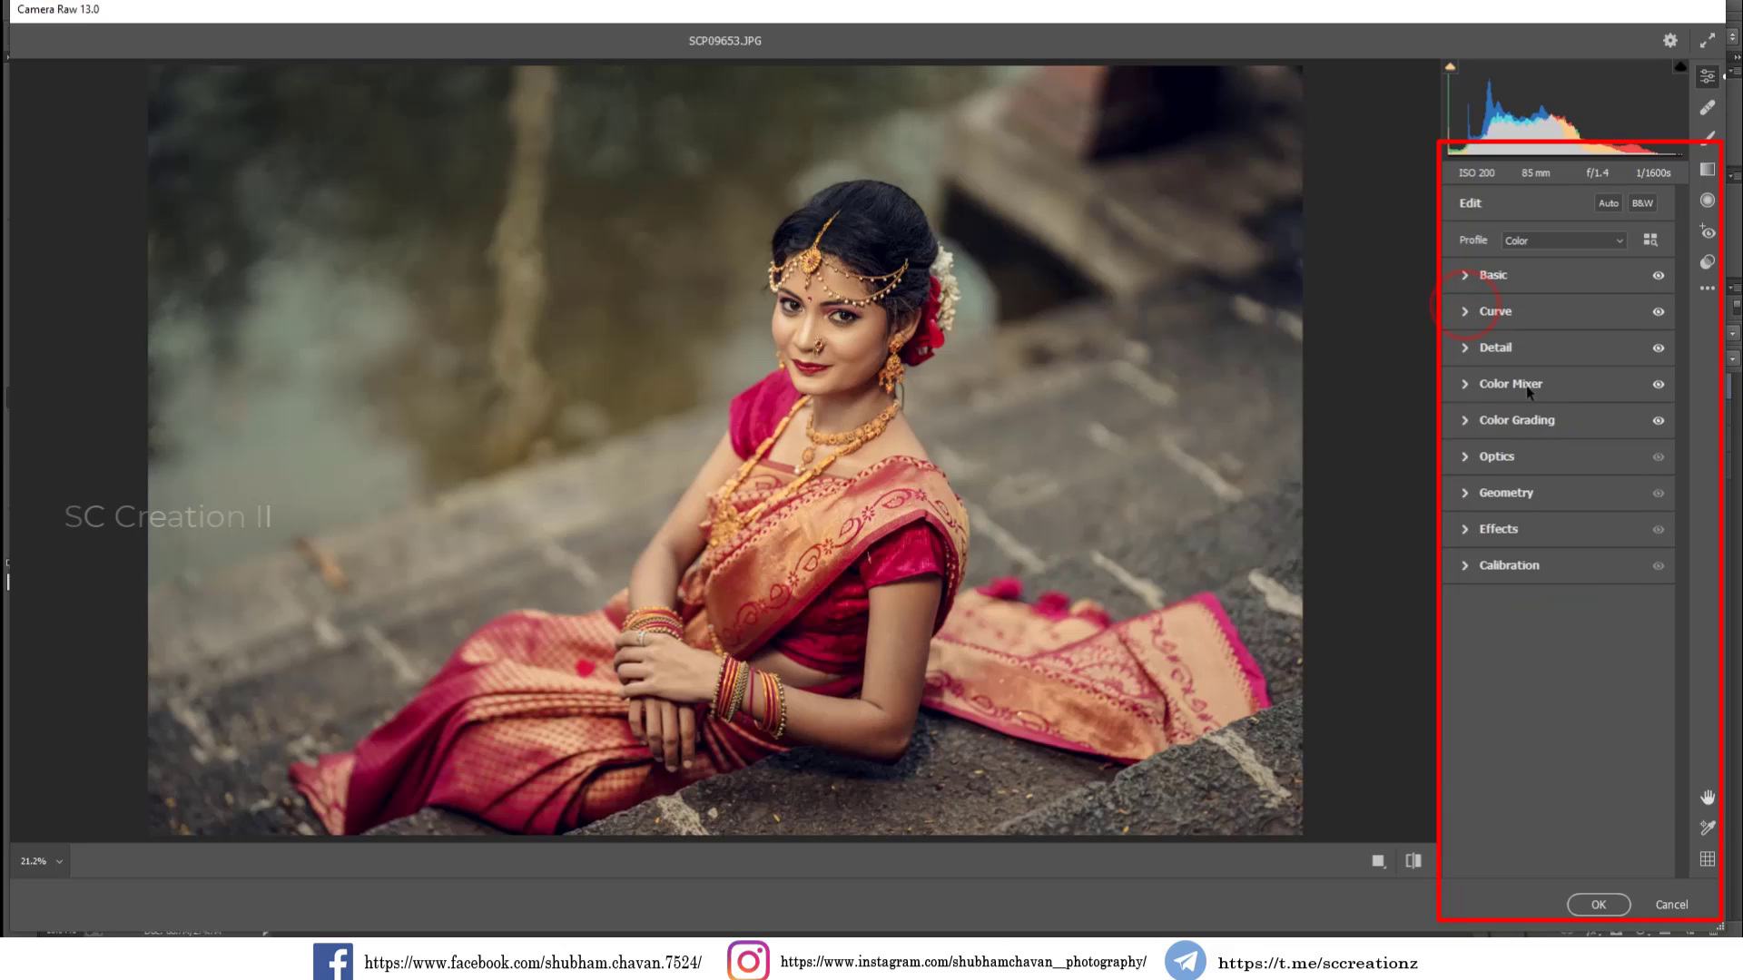
left_click(1493, 566)
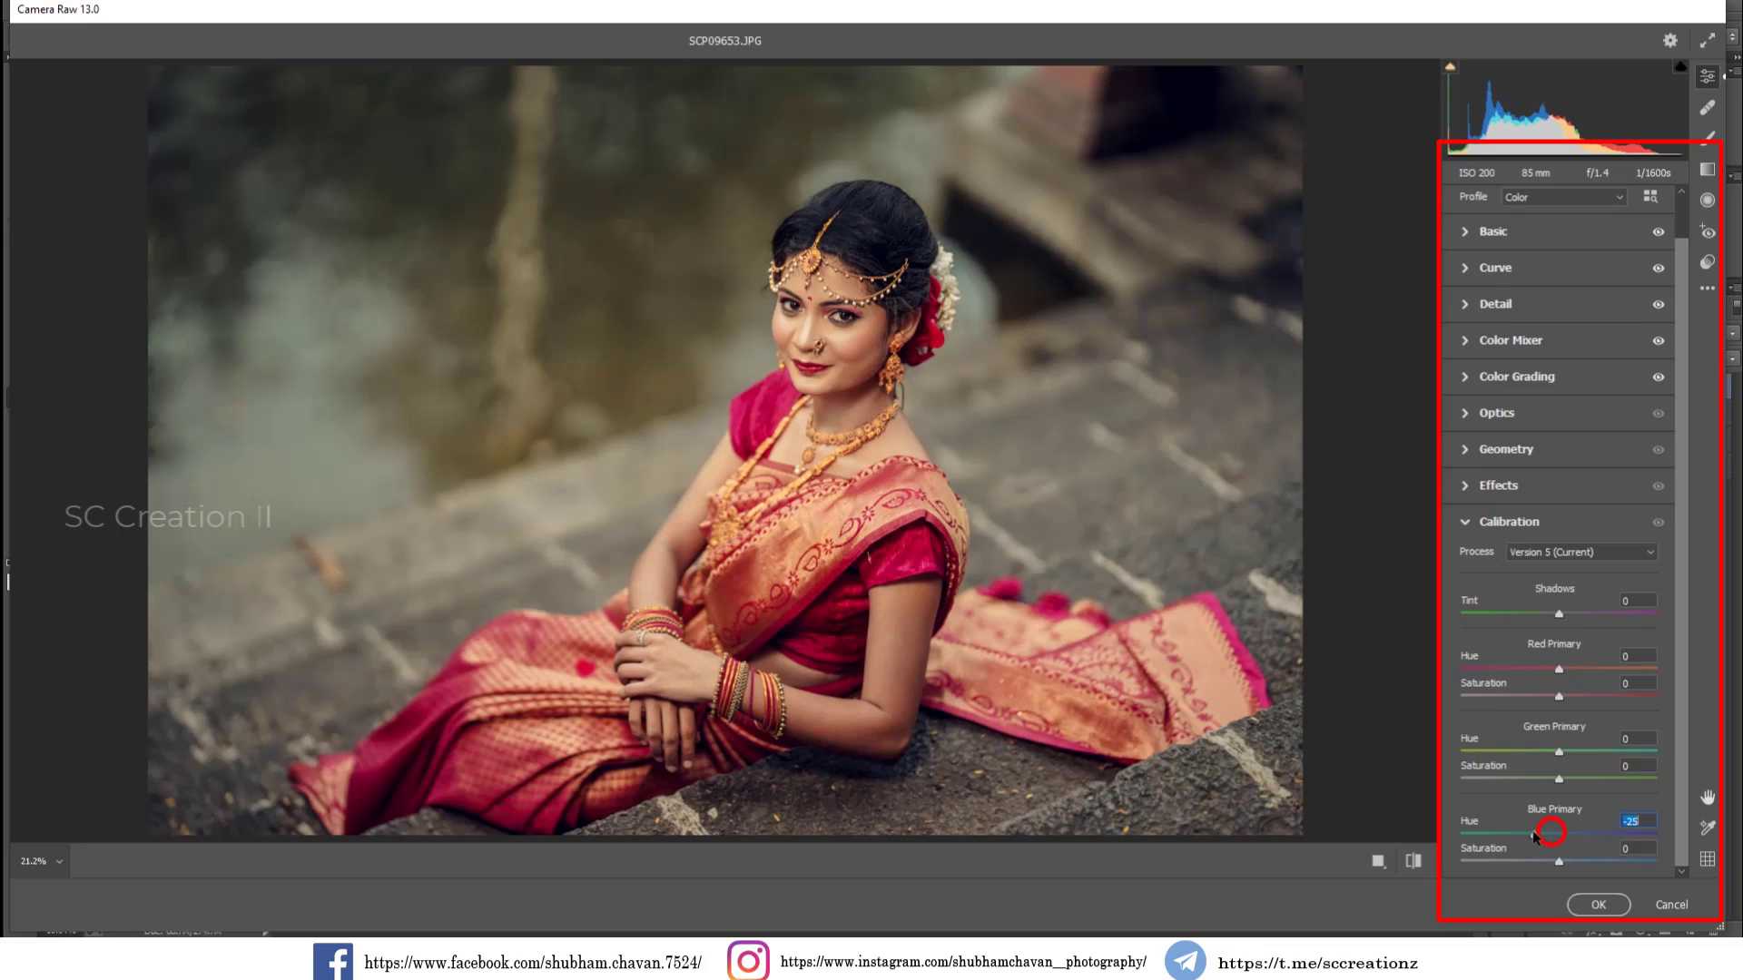
left_click_drag(1560, 860, 1586, 860)
mouse_move(1559, 752)
left_mouse_down()
mouse_move(1632, 750)
mouse_move(1537, 743)
left_mouse_up()
mouse_move(1559, 778)
left_mouse_down()
mouse_move(1540, 780)
mouse_move(1608, 781)
mouse_move(1555, 784)
left_mouse_up()
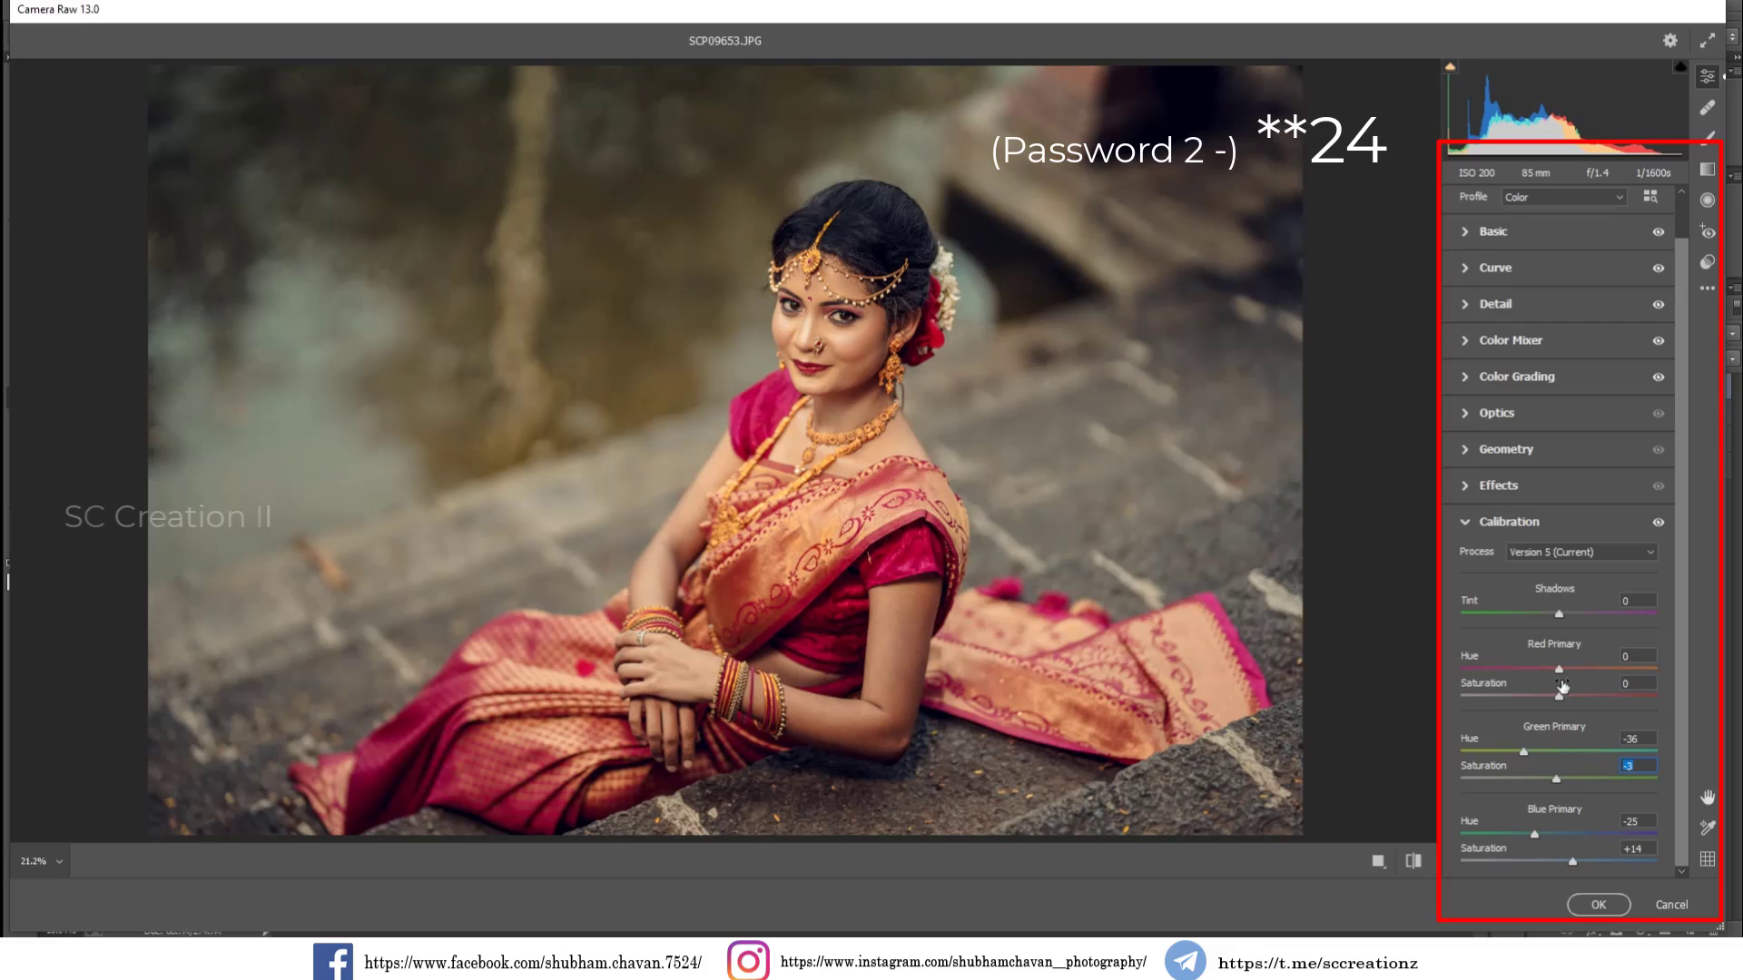
left_click_drag(1562, 670, 1565, 672)
Step: Add a slight dark vignette to the photo in Effects
left_click(1495, 492)
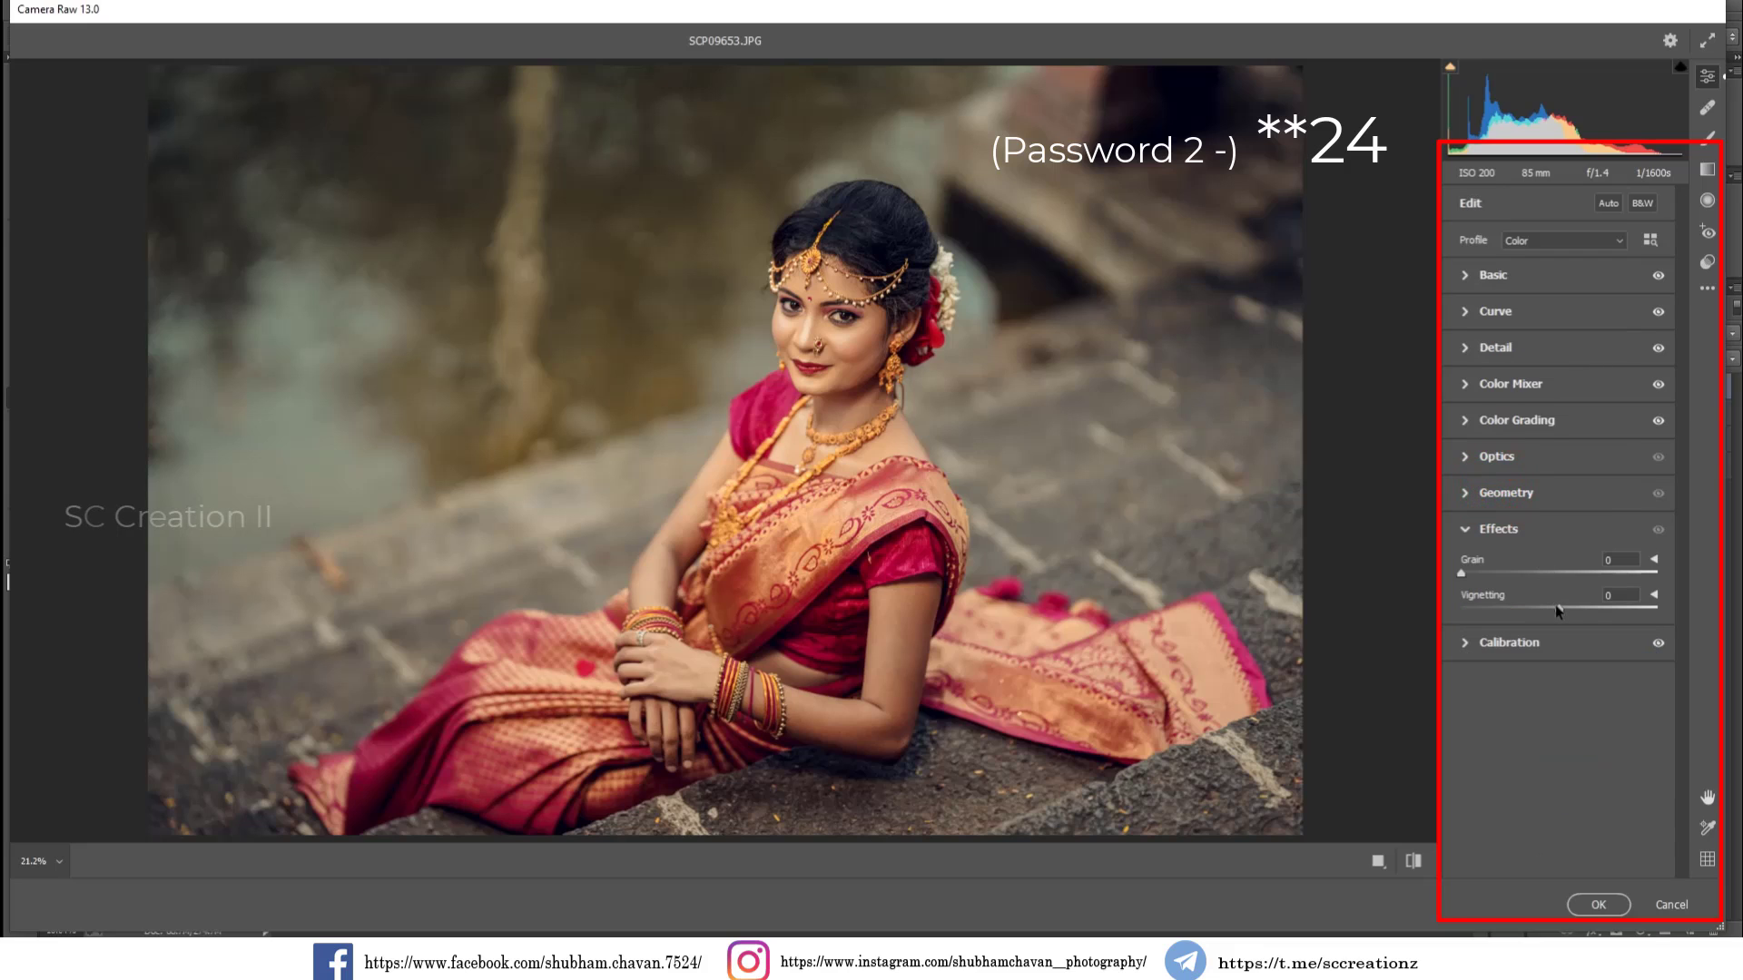
left_click_drag(1558, 611, 1548, 611)
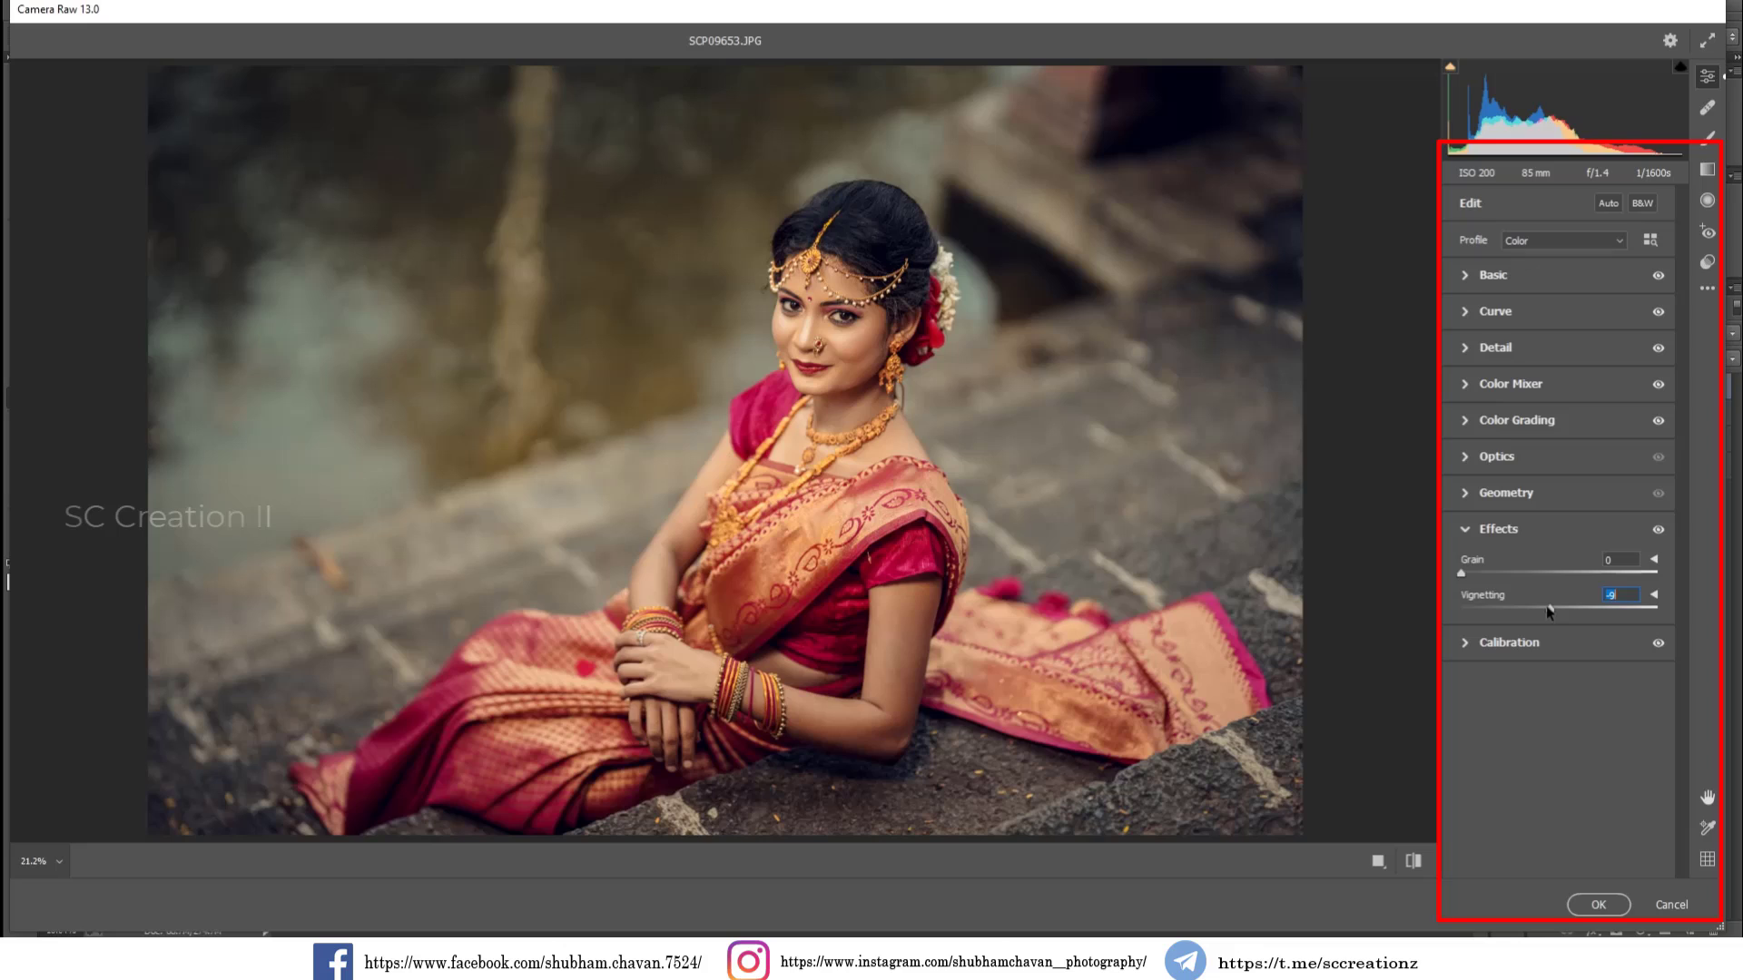
left_click(1485, 531)
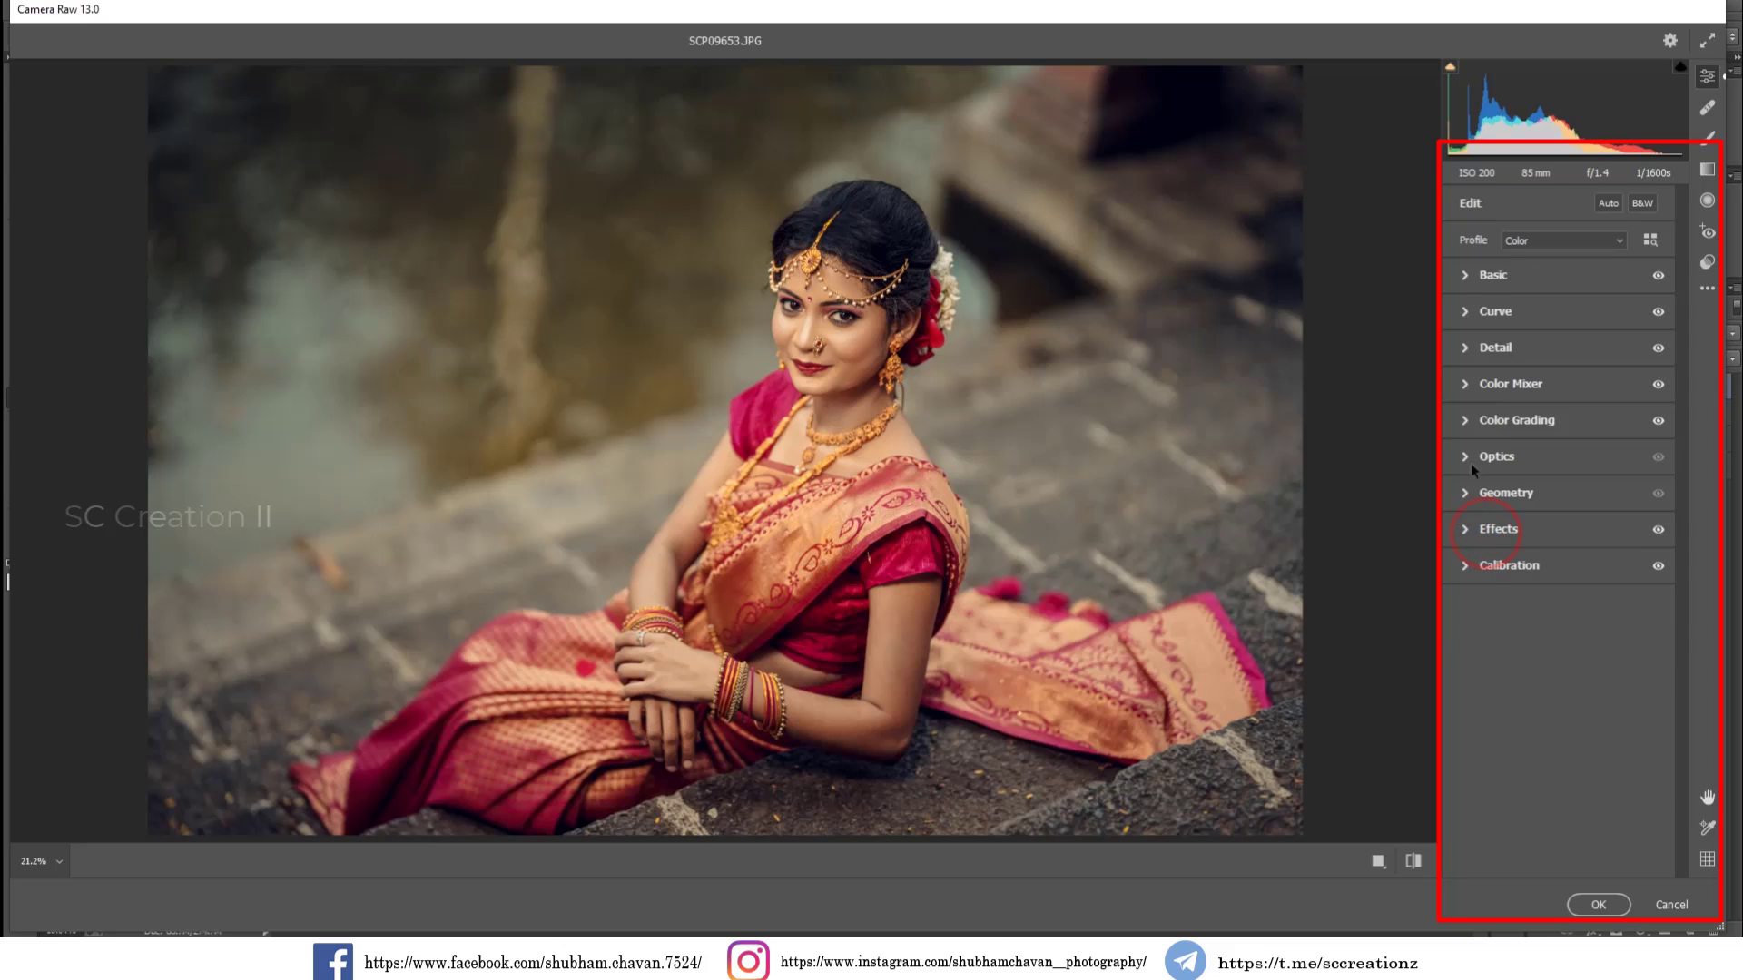
Step: Set the Color Mixer luminance to Greens -15 and Aquas +11
left_click(1474, 384)
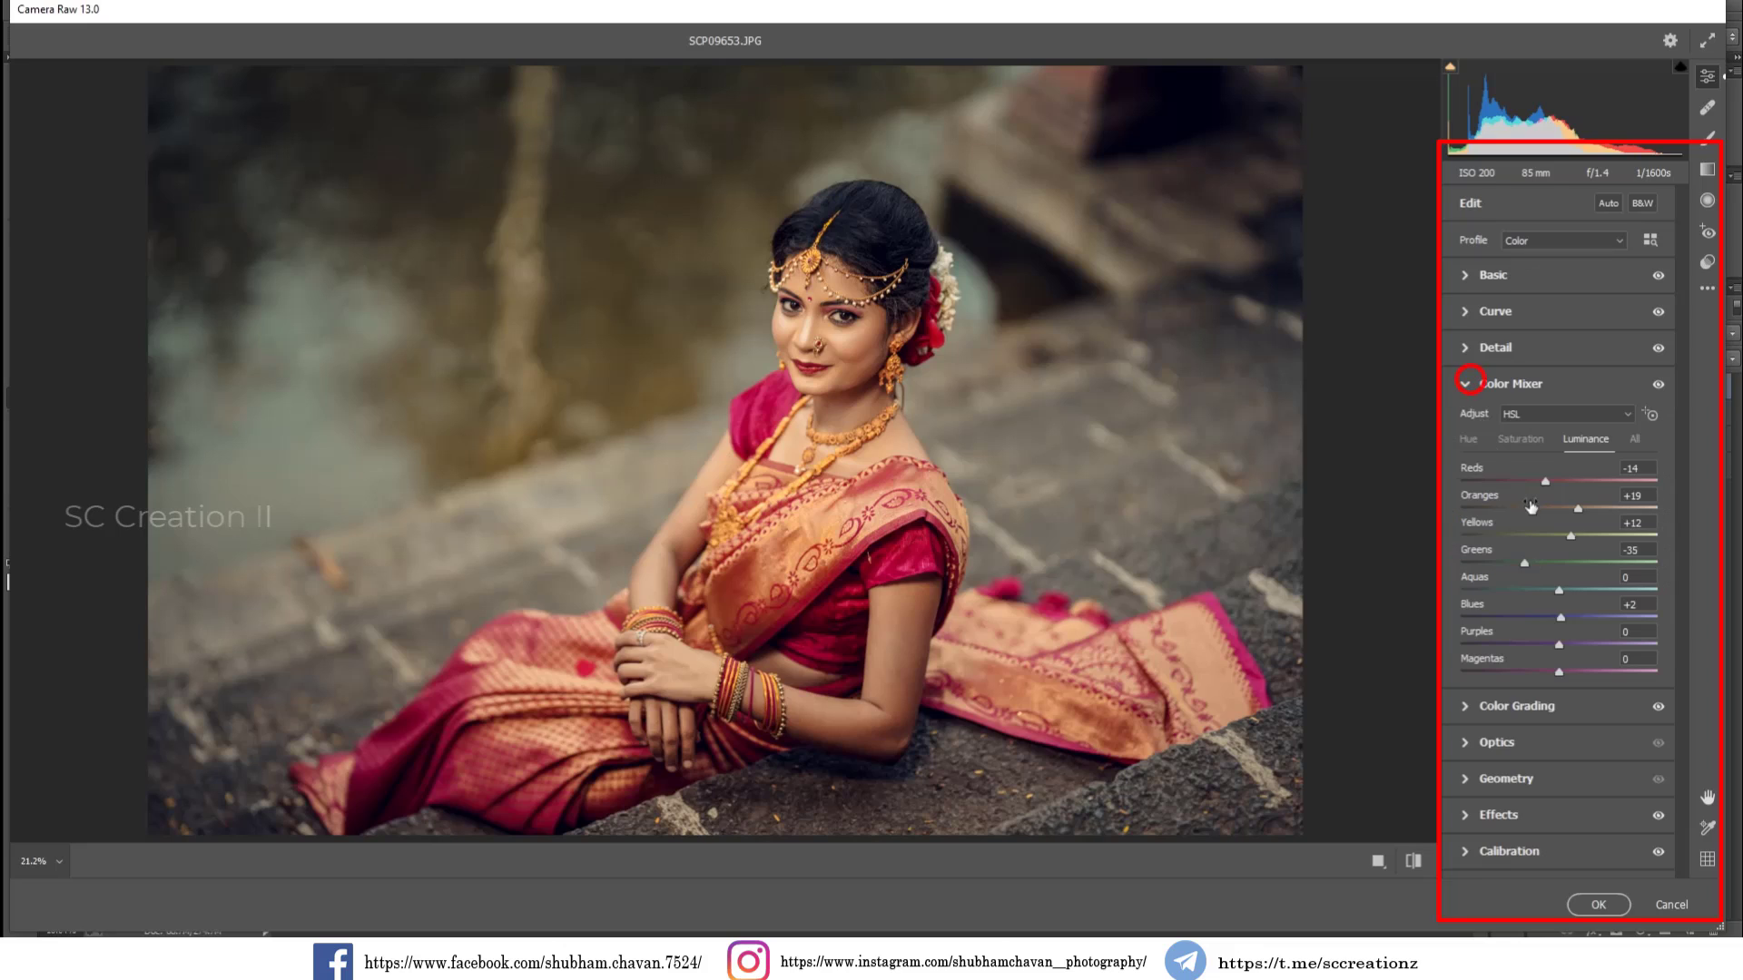
left_click(1541, 562)
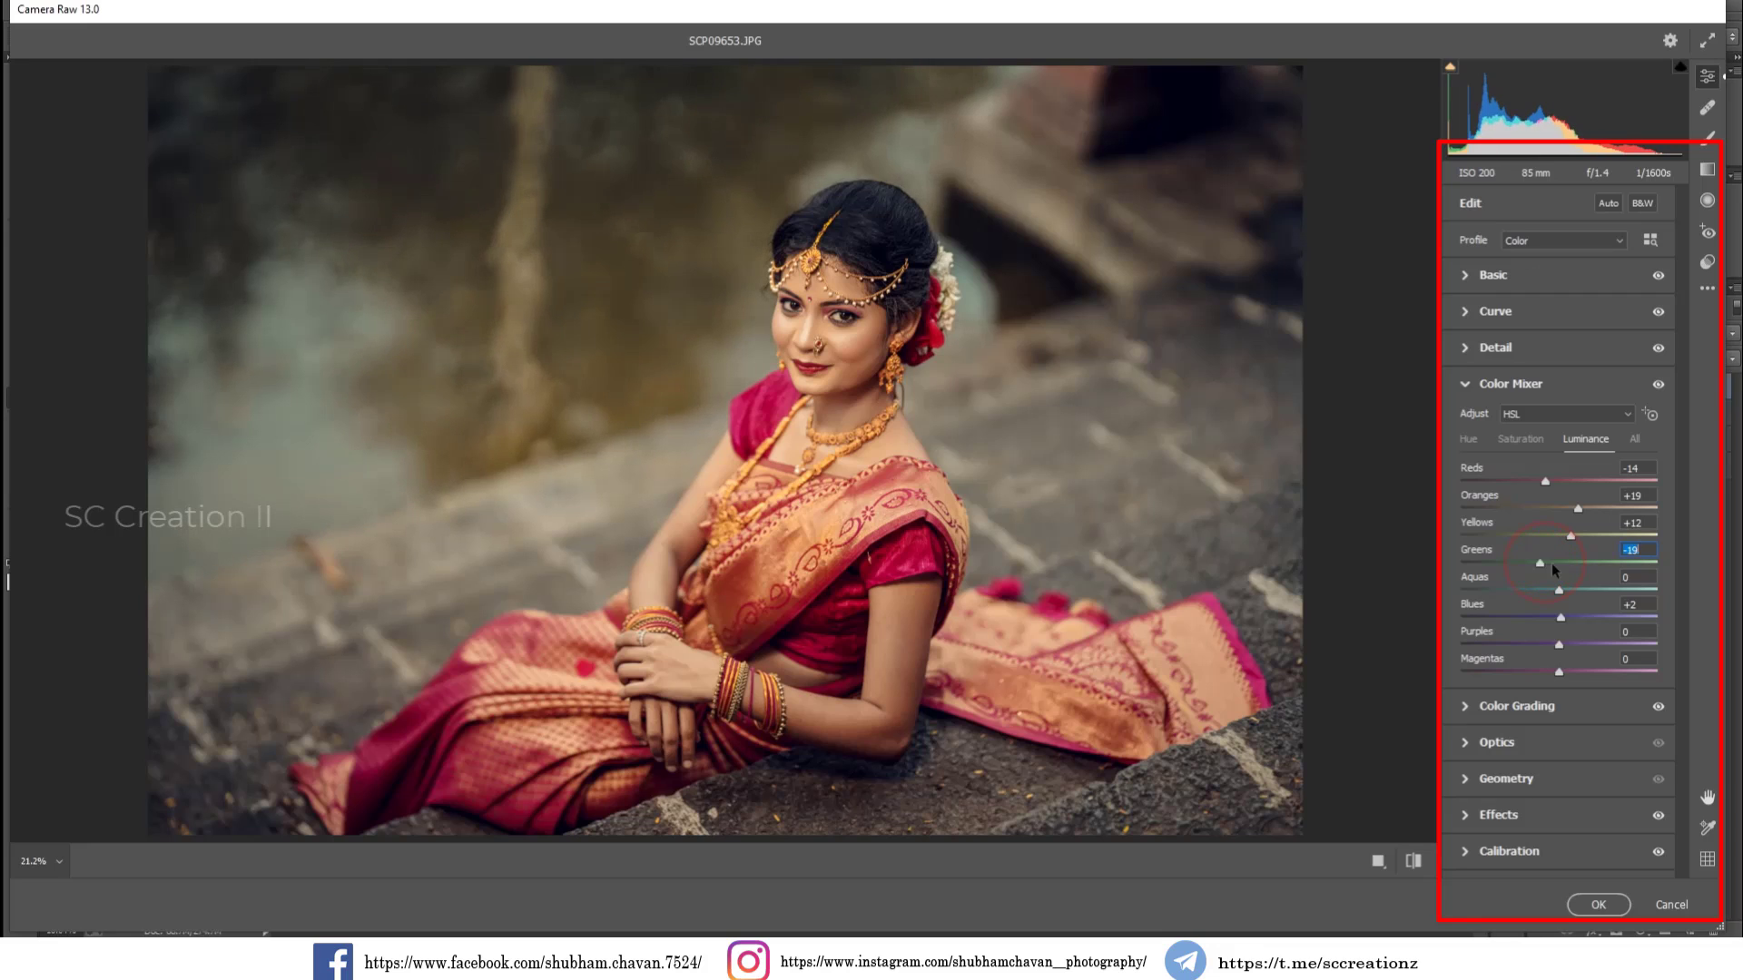
mouse_move(1553, 568)
left_mouse_down()
mouse_move(1570, 567)
mouse_move(1545, 565)
mouse_move(1569, 590)
left_mouse_up()
left_click(809, 342)
left_click(960, 464)
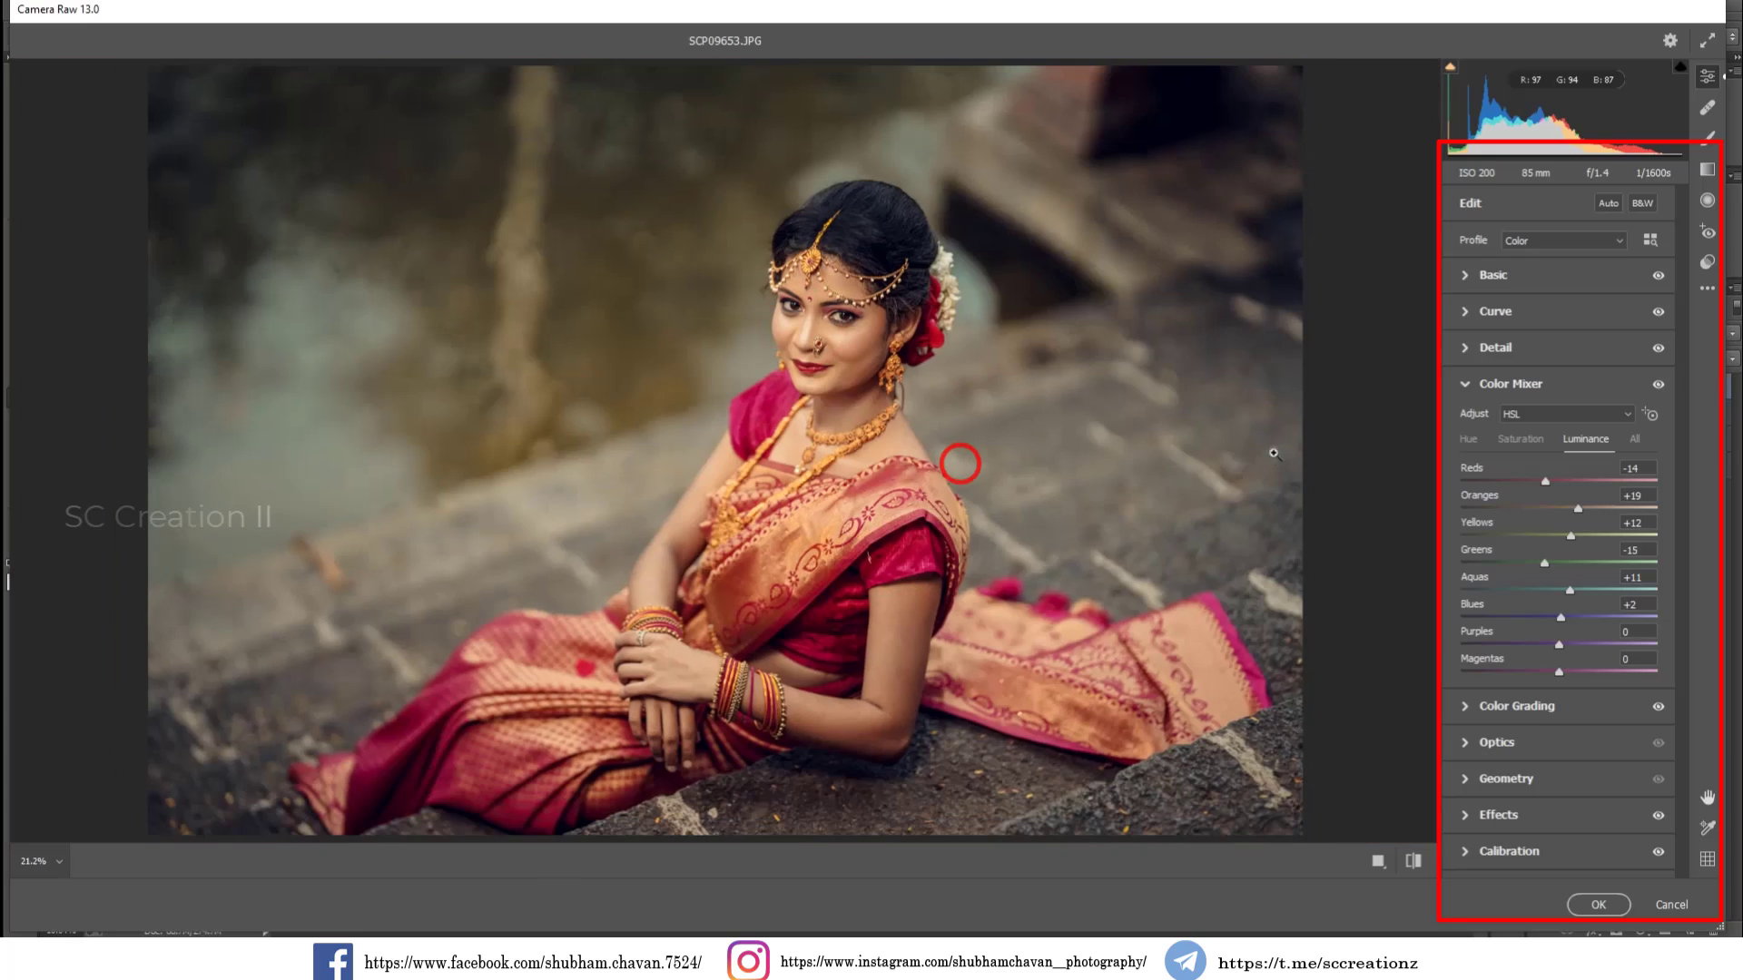
left_click(1493, 390)
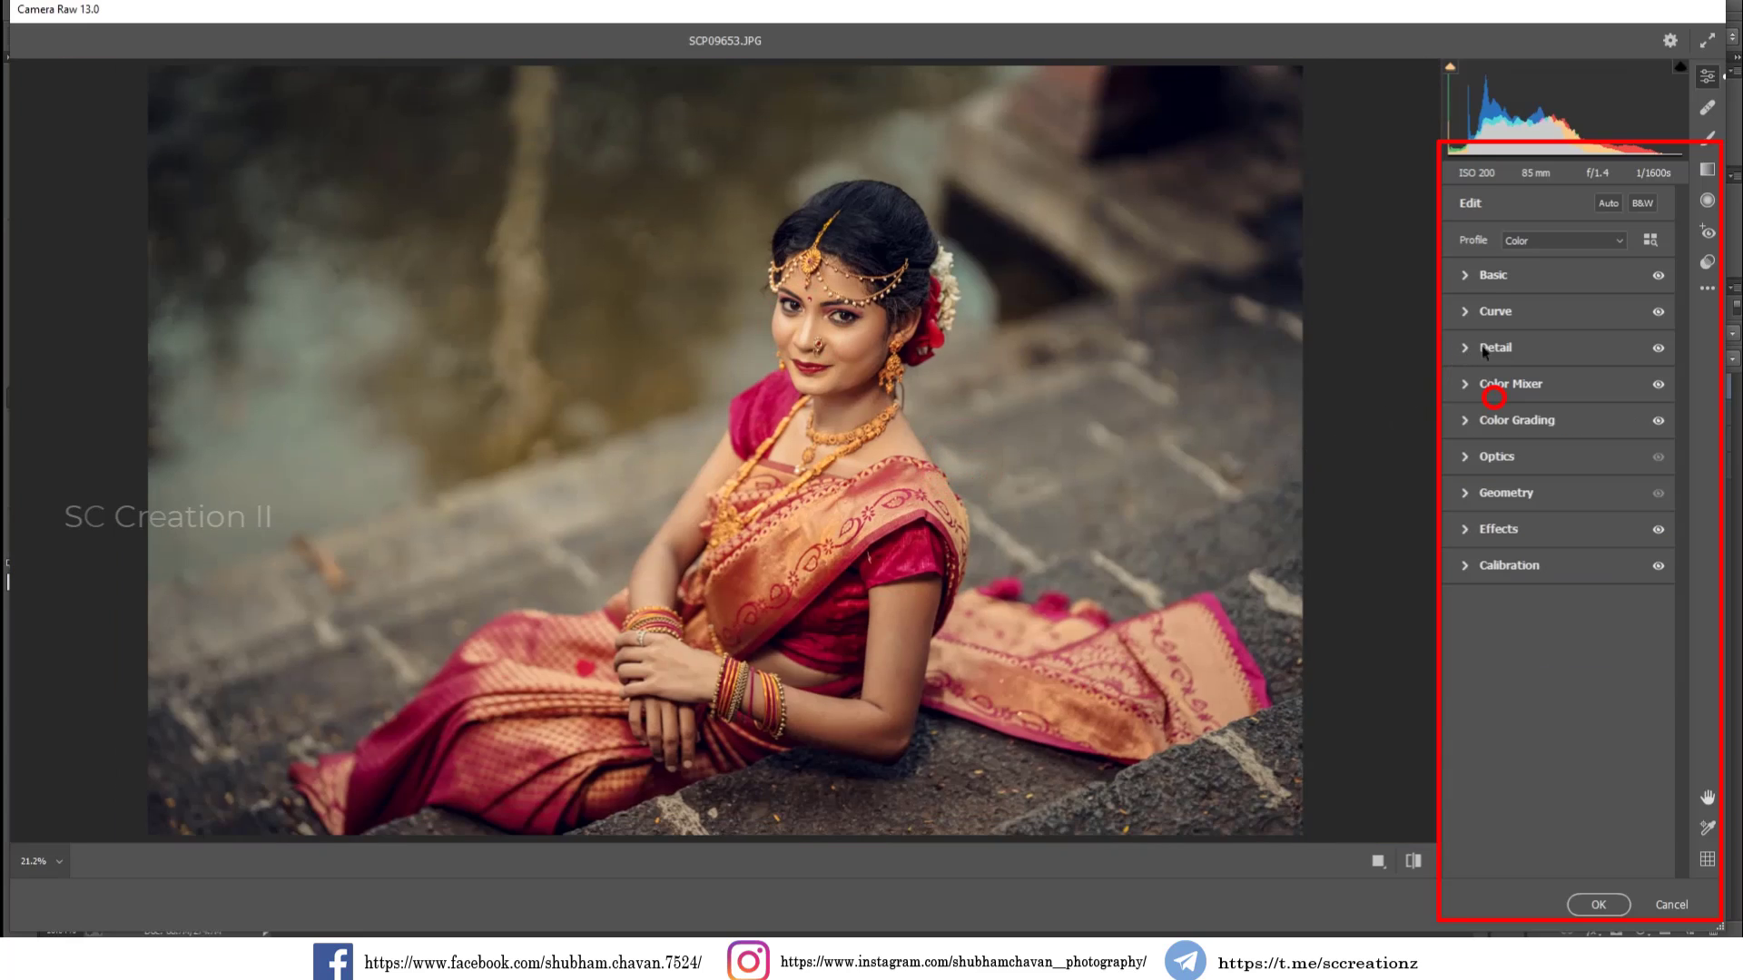
Step: Set the Basic white balance to Temperature +1 and Tint +7, and apply the Camera Raw Filter
left_click(1475, 281)
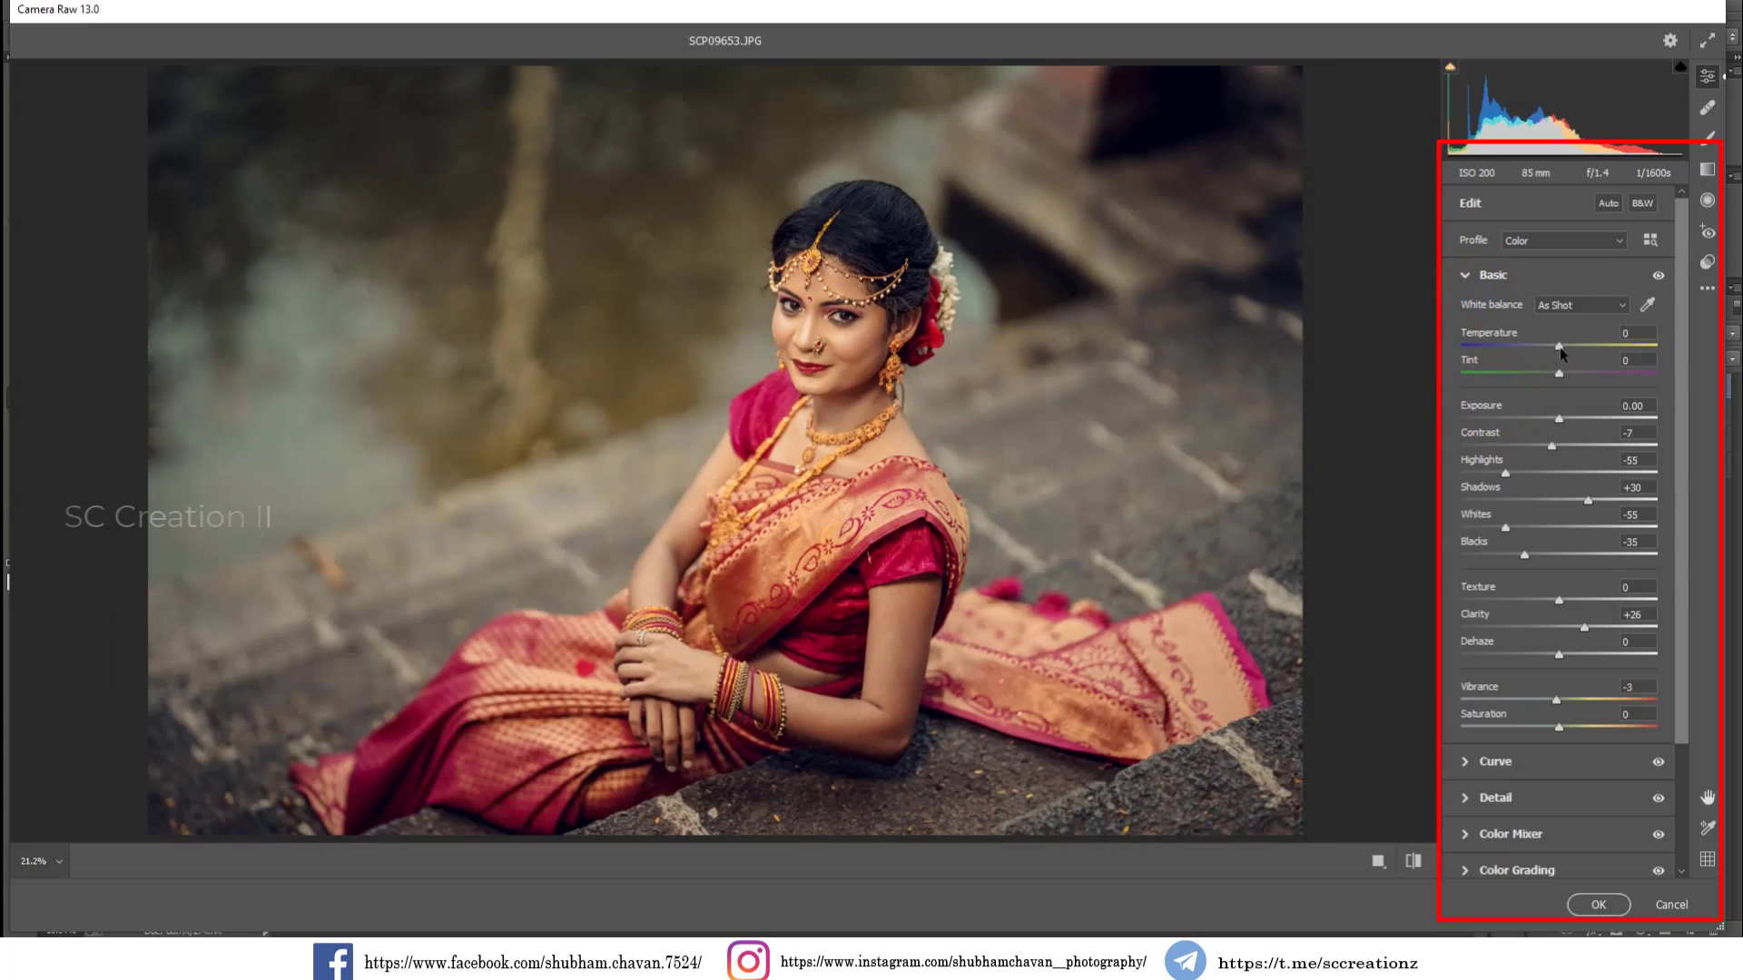
mouse_move(1560, 349)
left_mouse_down()
mouse_move(1547, 379)
mouse_move(1561, 376)
left_mouse_up()
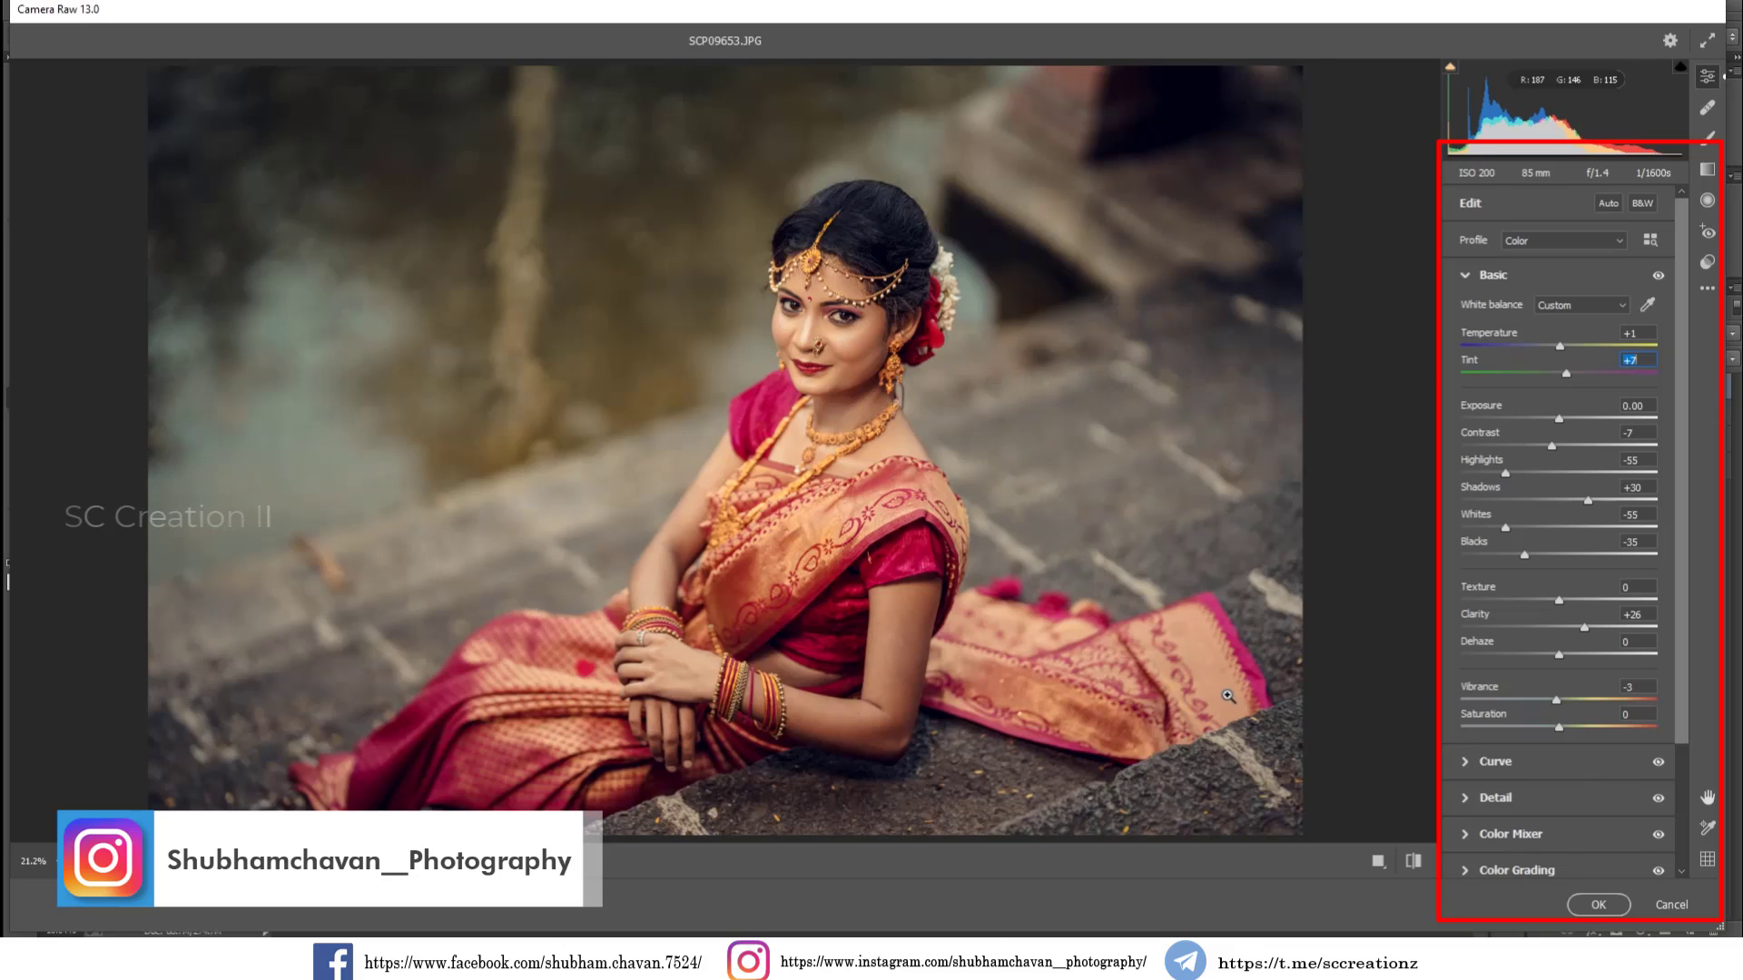
left_click(1607, 906)
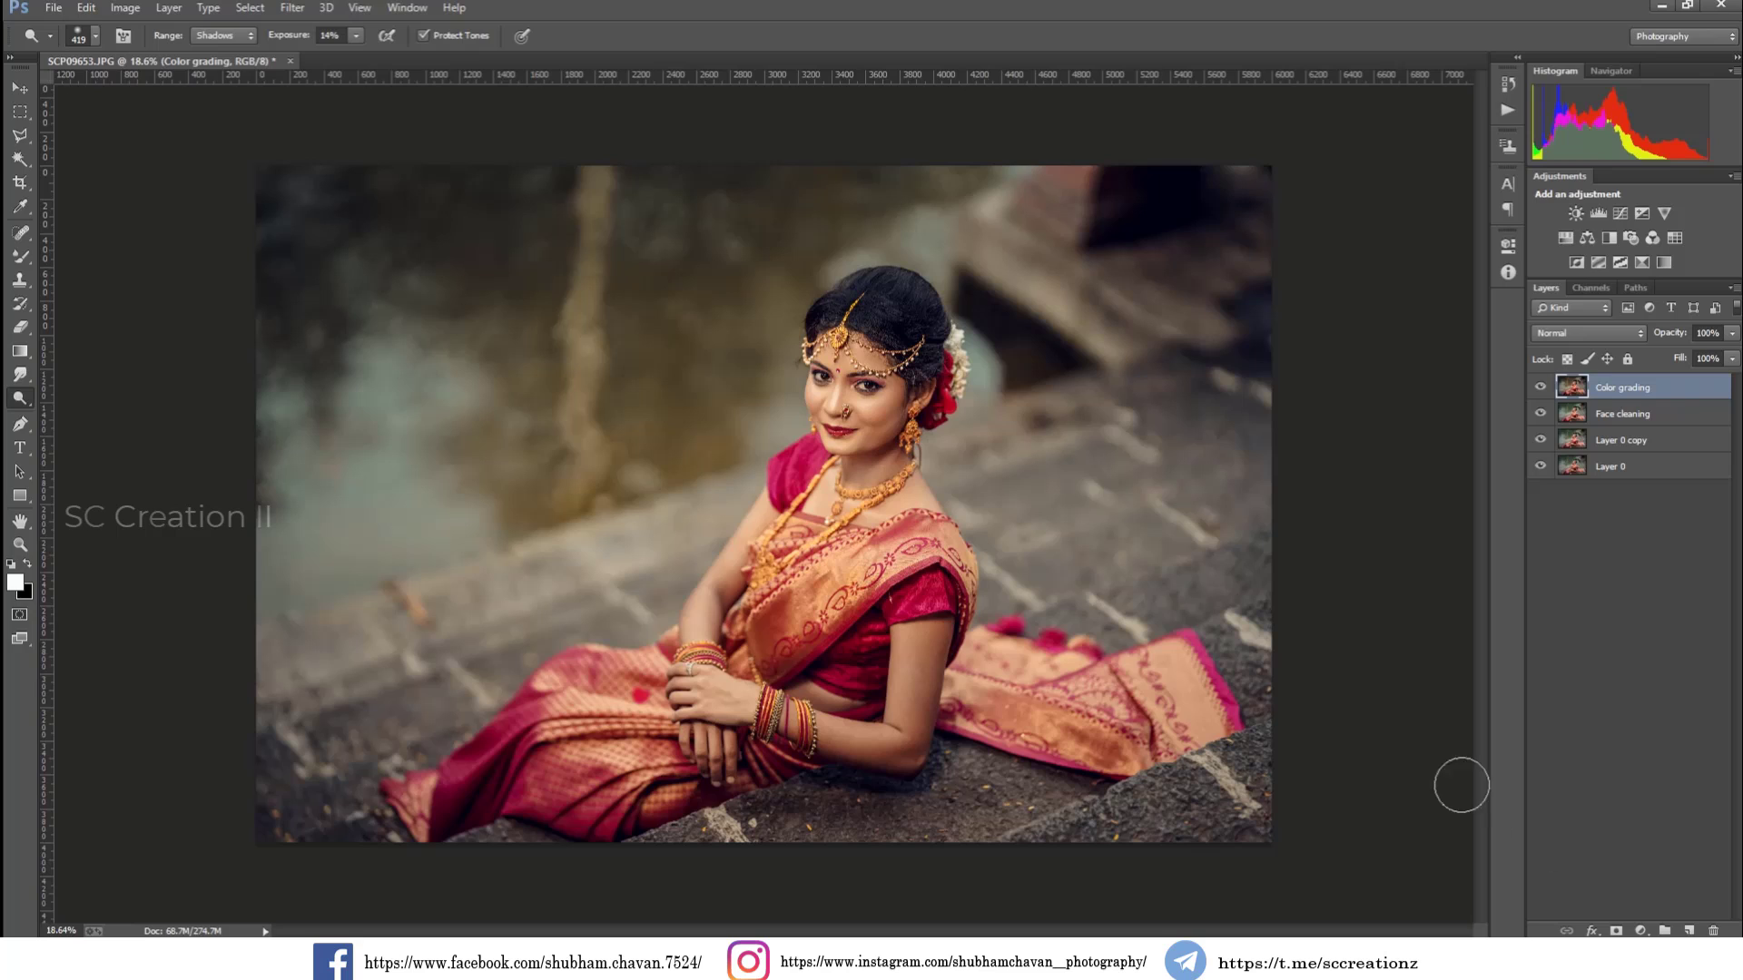
Step: Compare the photo before and after grading by toggling the visibility of the Color grading layer
scroll(1117, 651, "up", 1)
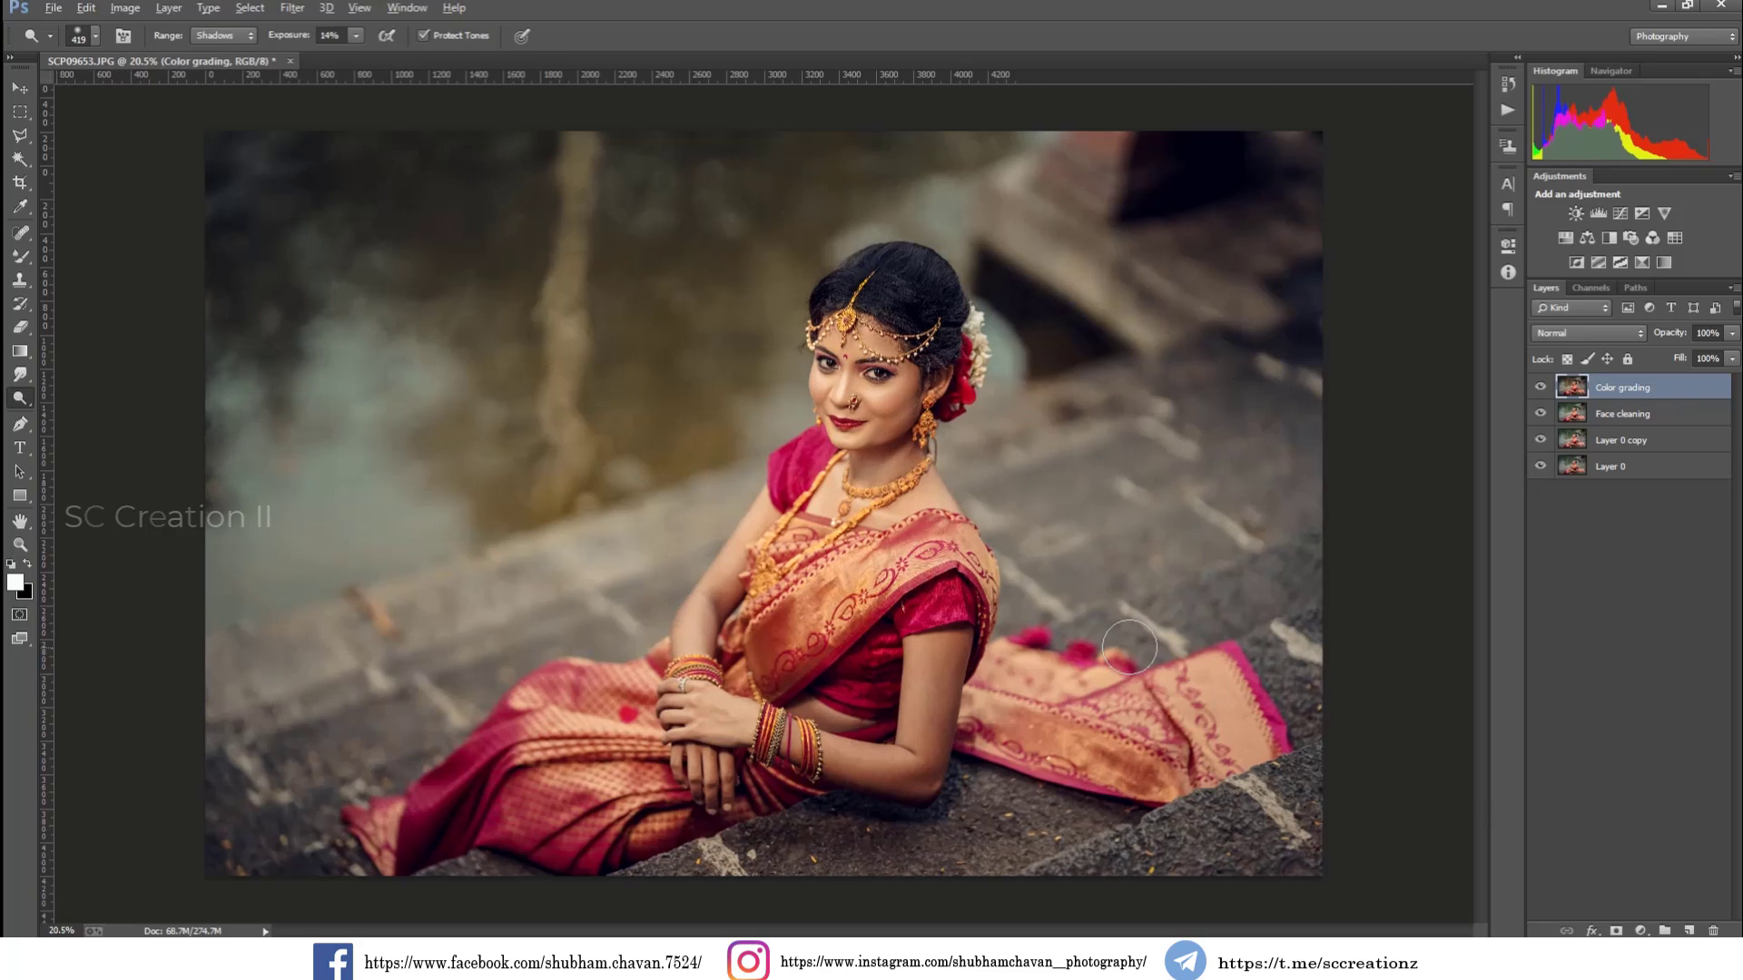
left_click(1542, 390)
left_click(1541, 390)
left_click(1541, 390)
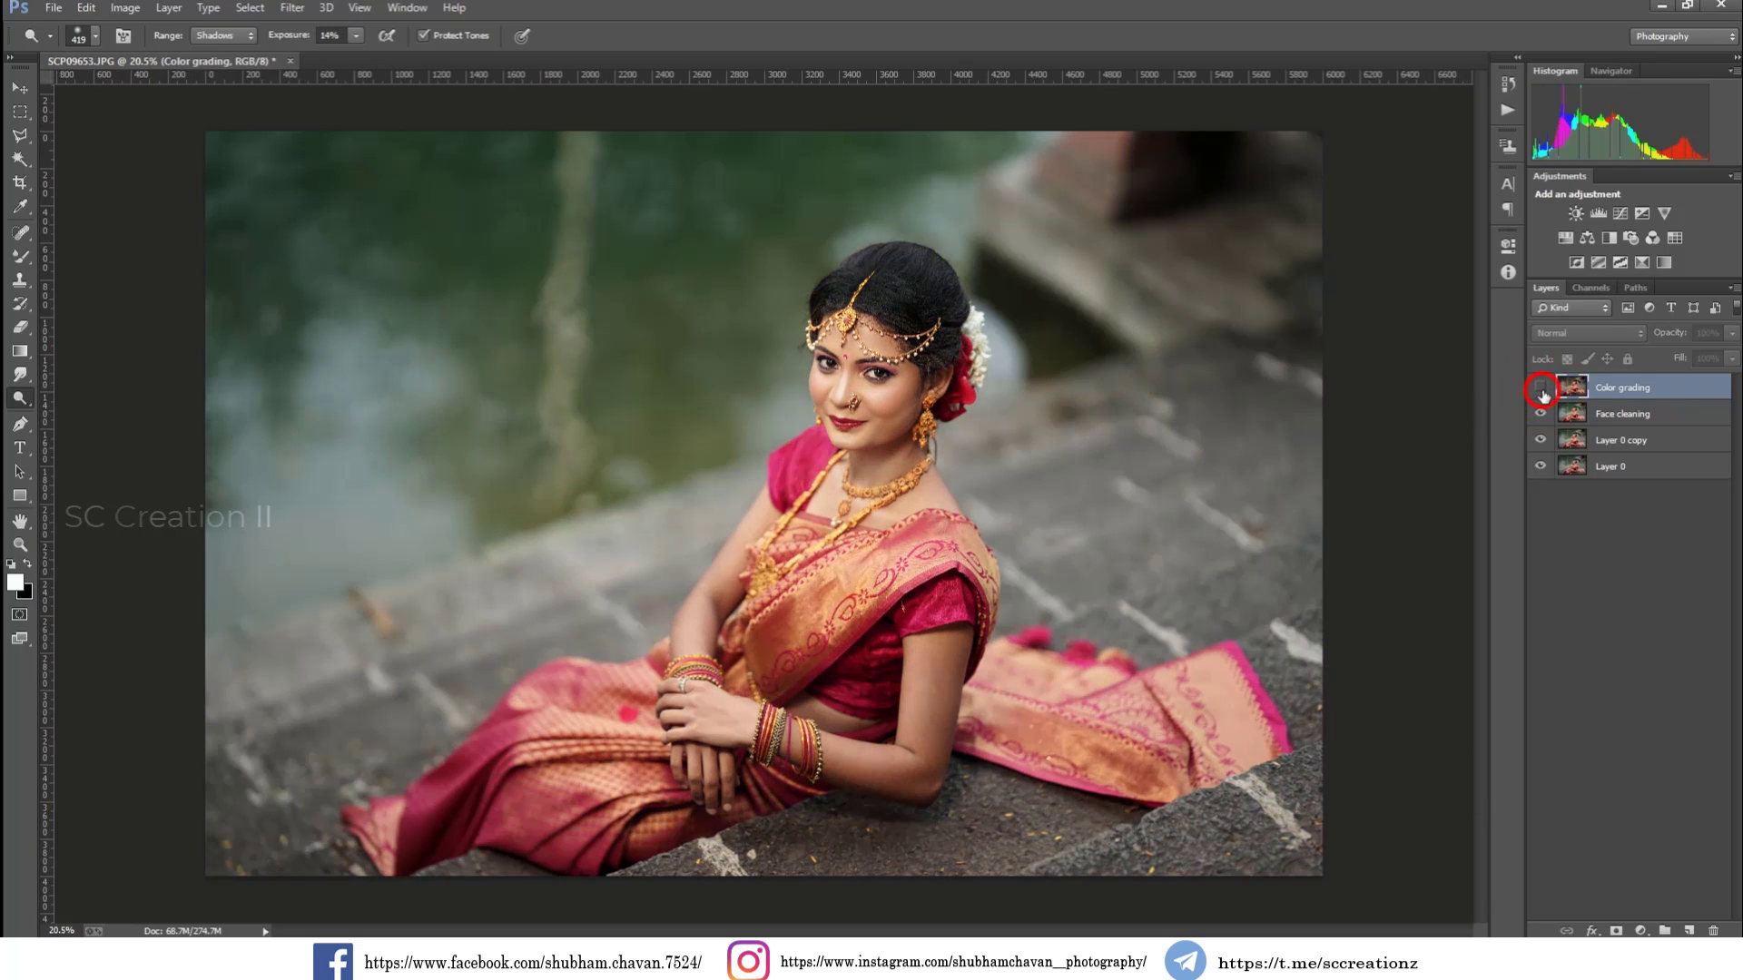
left_click(1541, 390)
left_click(1541, 390)
left_click(1541, 391)
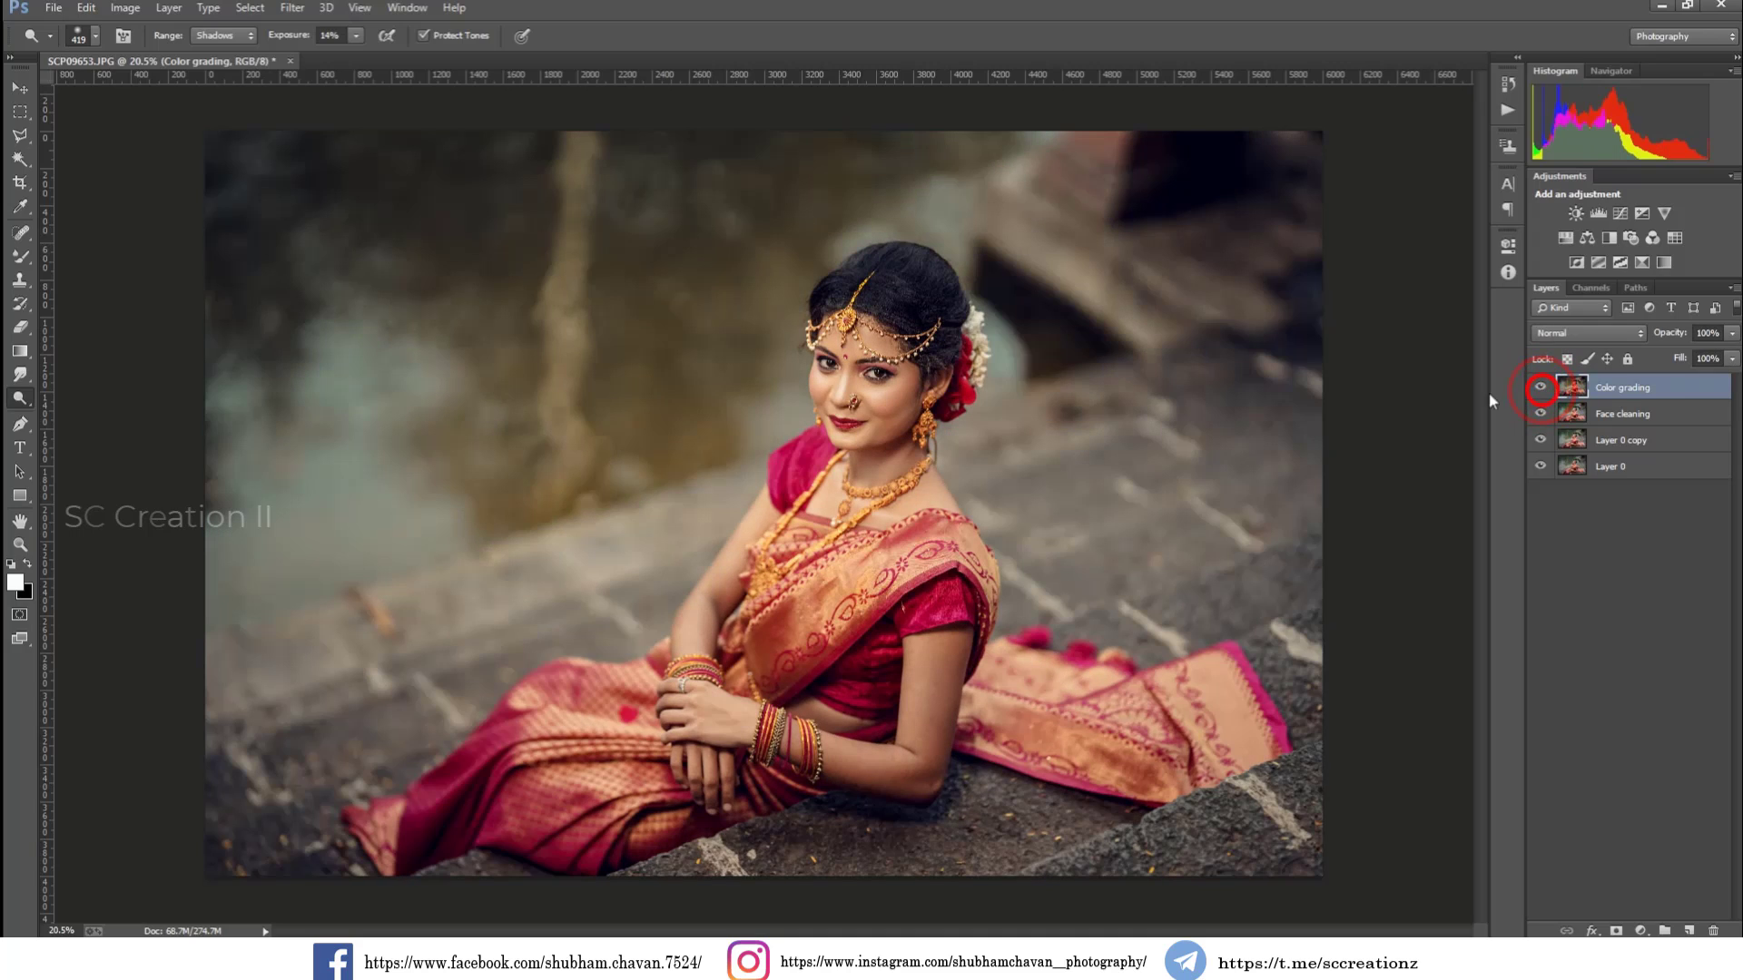
Step: Erase the color grading over both of the bride's eyes with a soft 89 px Eraser at 100% opacity
scroll(867, 347, "up", 5)
scroll(874, 350, "up", 2)
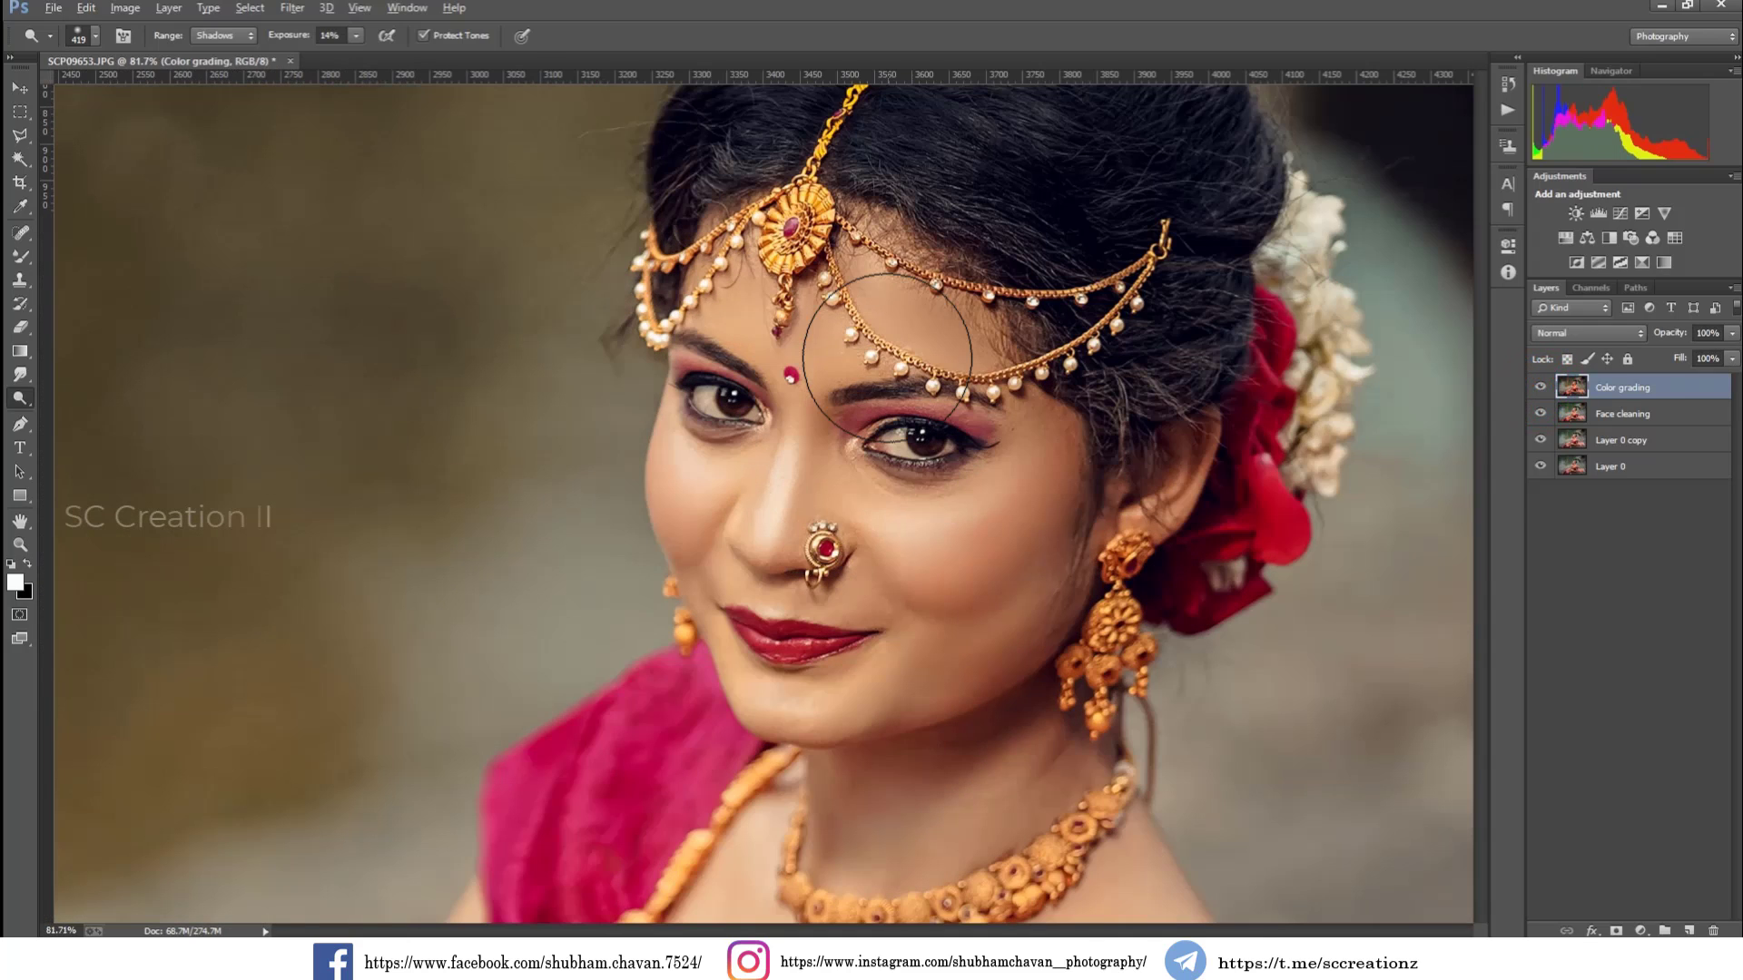
left_click(18, 325)
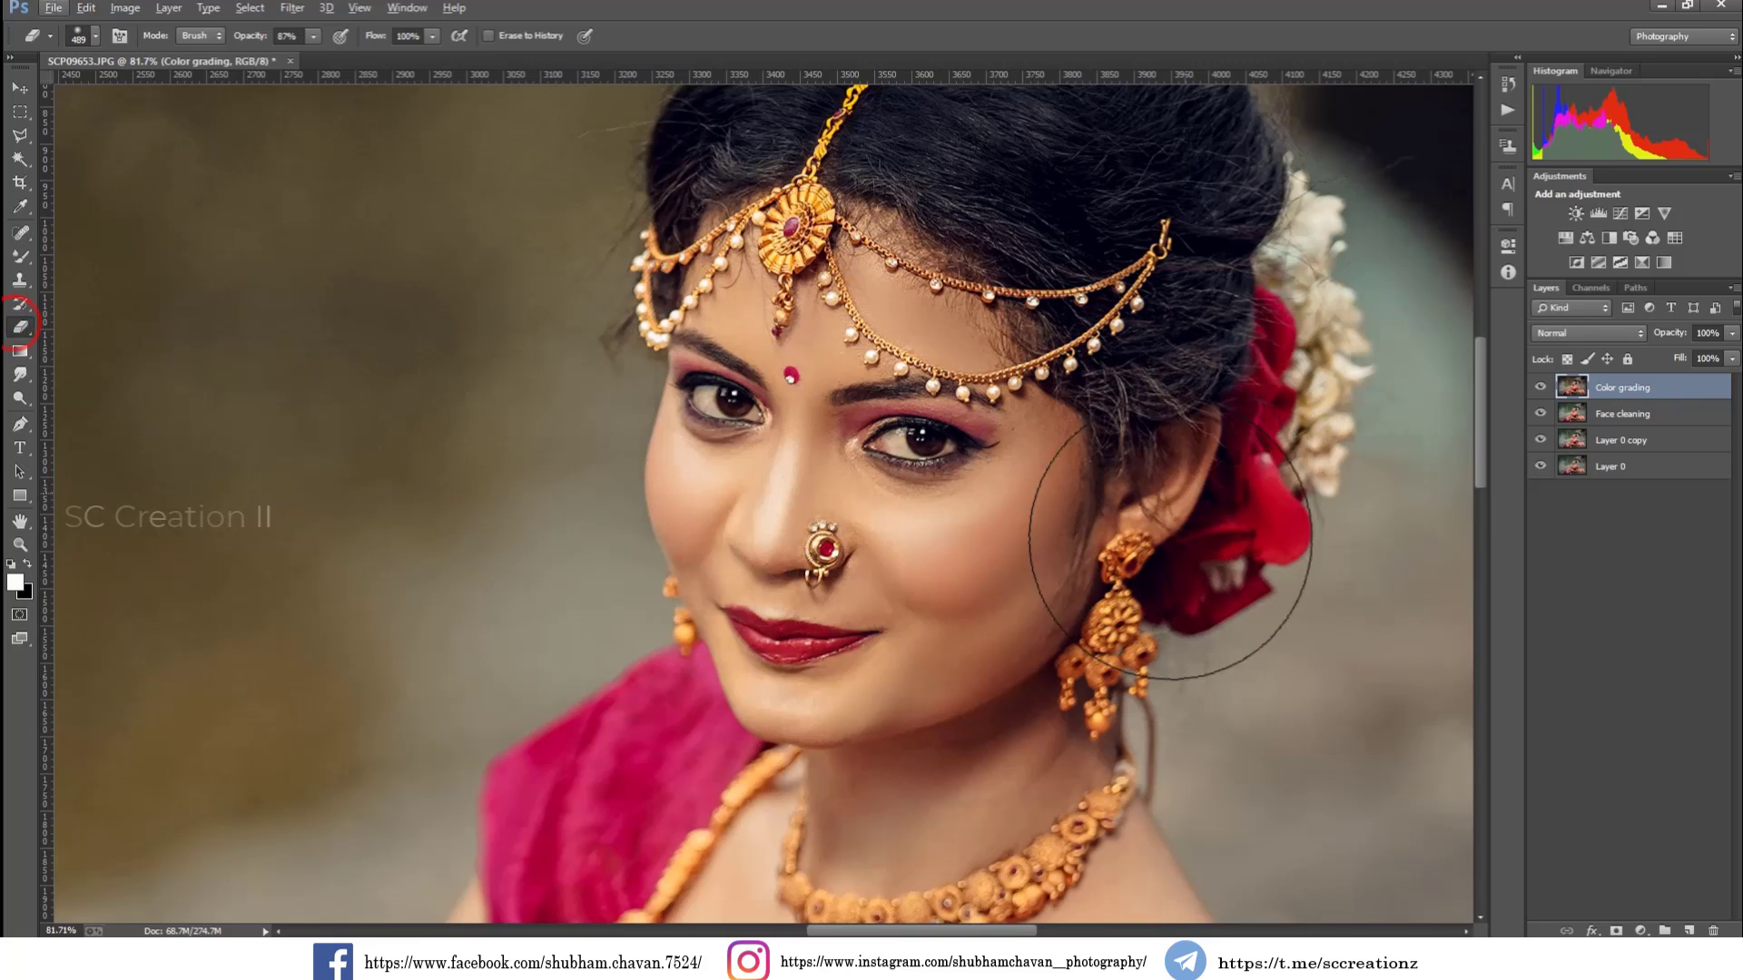
right_click(1112, 572)
double_click(1246, 494)
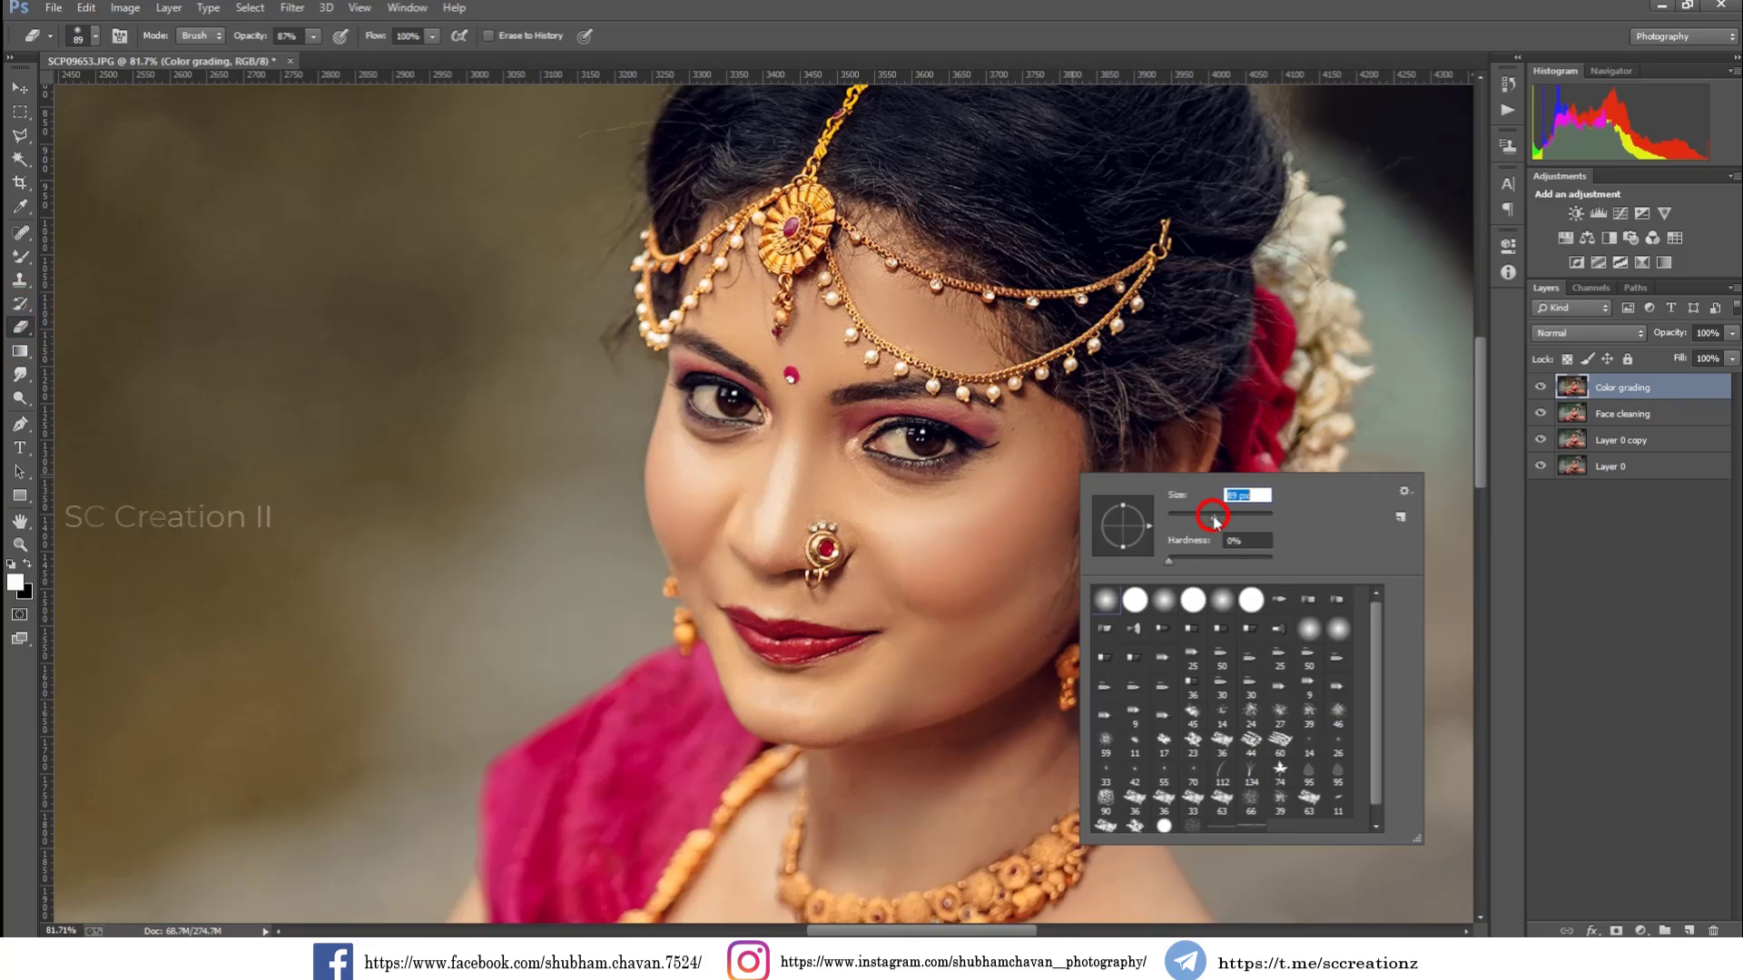
type("89")
key("Return")
key("0")
mouse_move(903, 450)
left_mouse_down()
mouse_move(880, 445)
mouse_move(921, 443)
mouse_move(880, 458)
left_mouse_up()
mouse_move(765, 428)
left_mouse_down()
mouse_move(699, 397)
mouse_move(726, 408)
left_mouse_up()
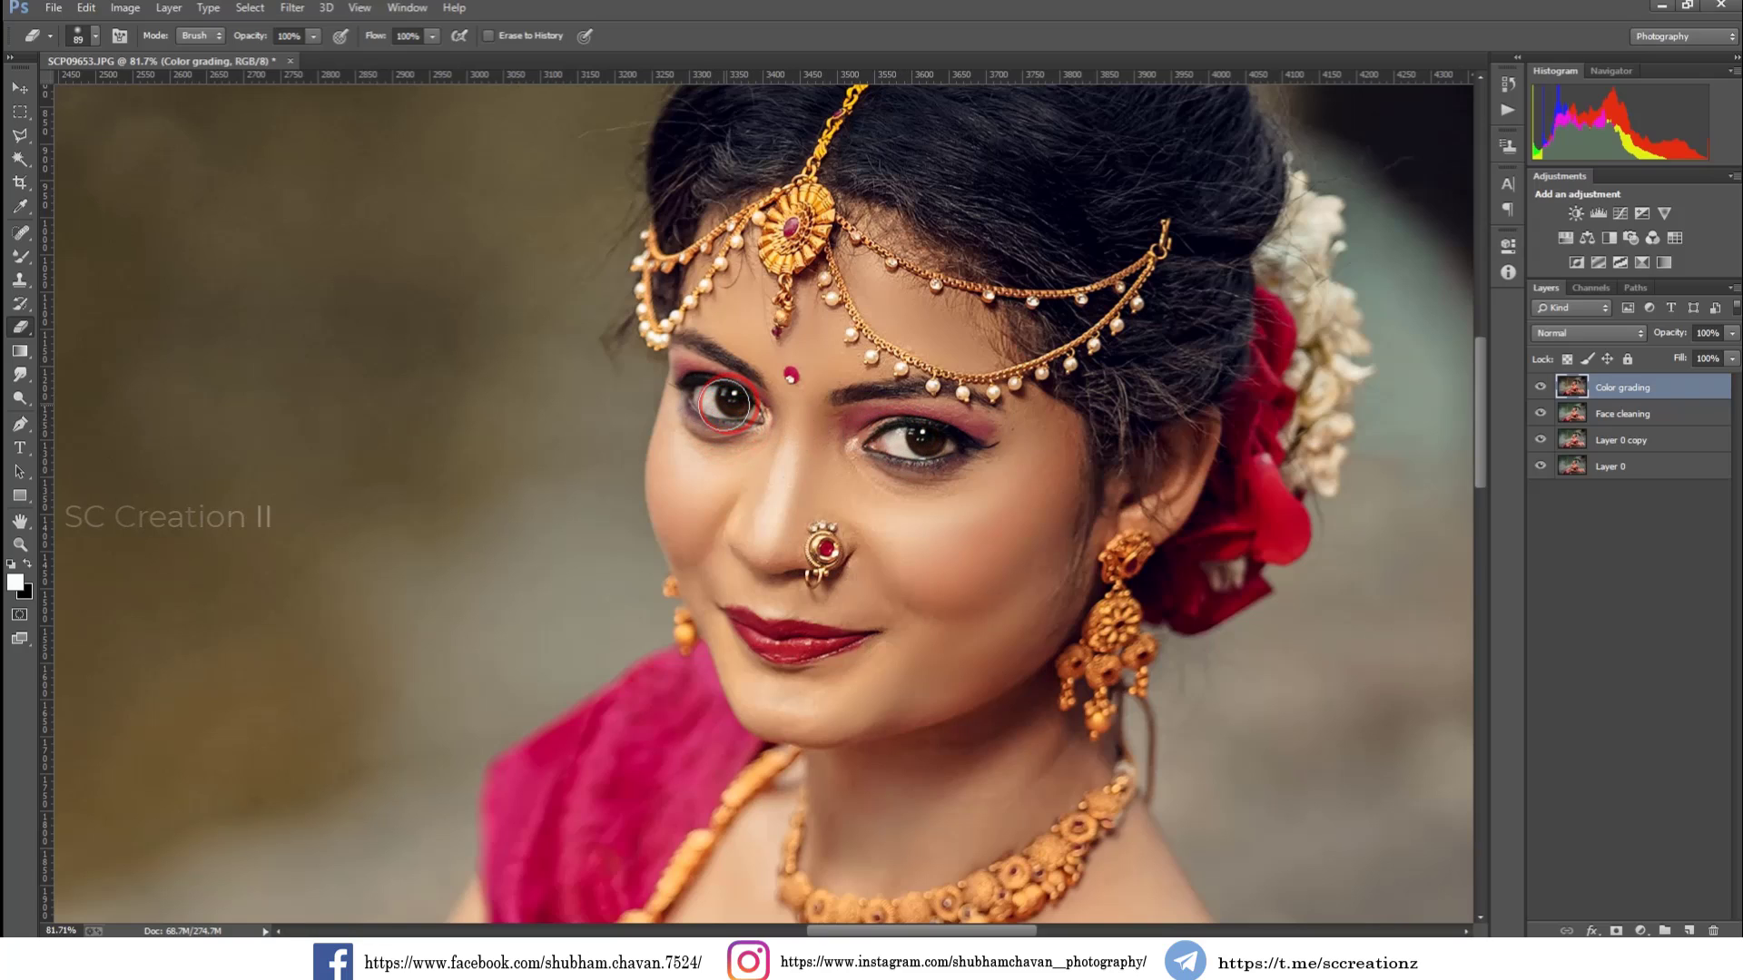
Step: Enlarge the Eraser to 454 px and erase the color grading over the bride's arm near the elbow
scroll(888, 383, "down", 2)
scroll(887, 383, "down", 4)
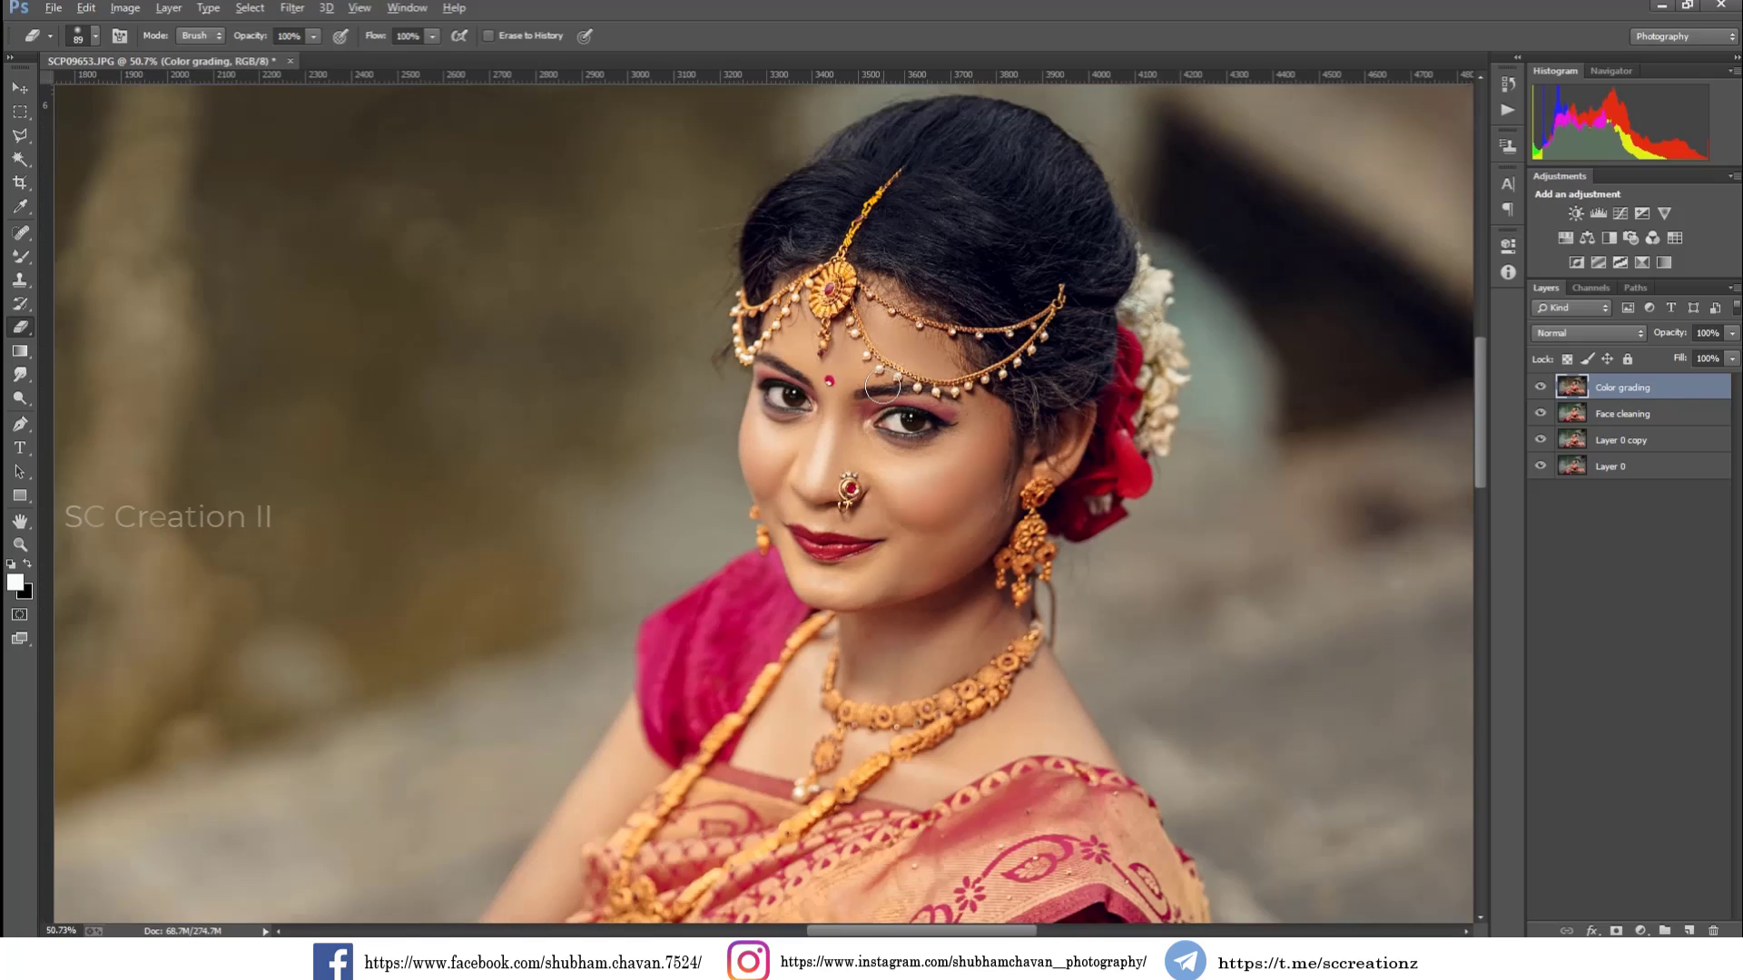
scroll(992, 392, "down", 2)
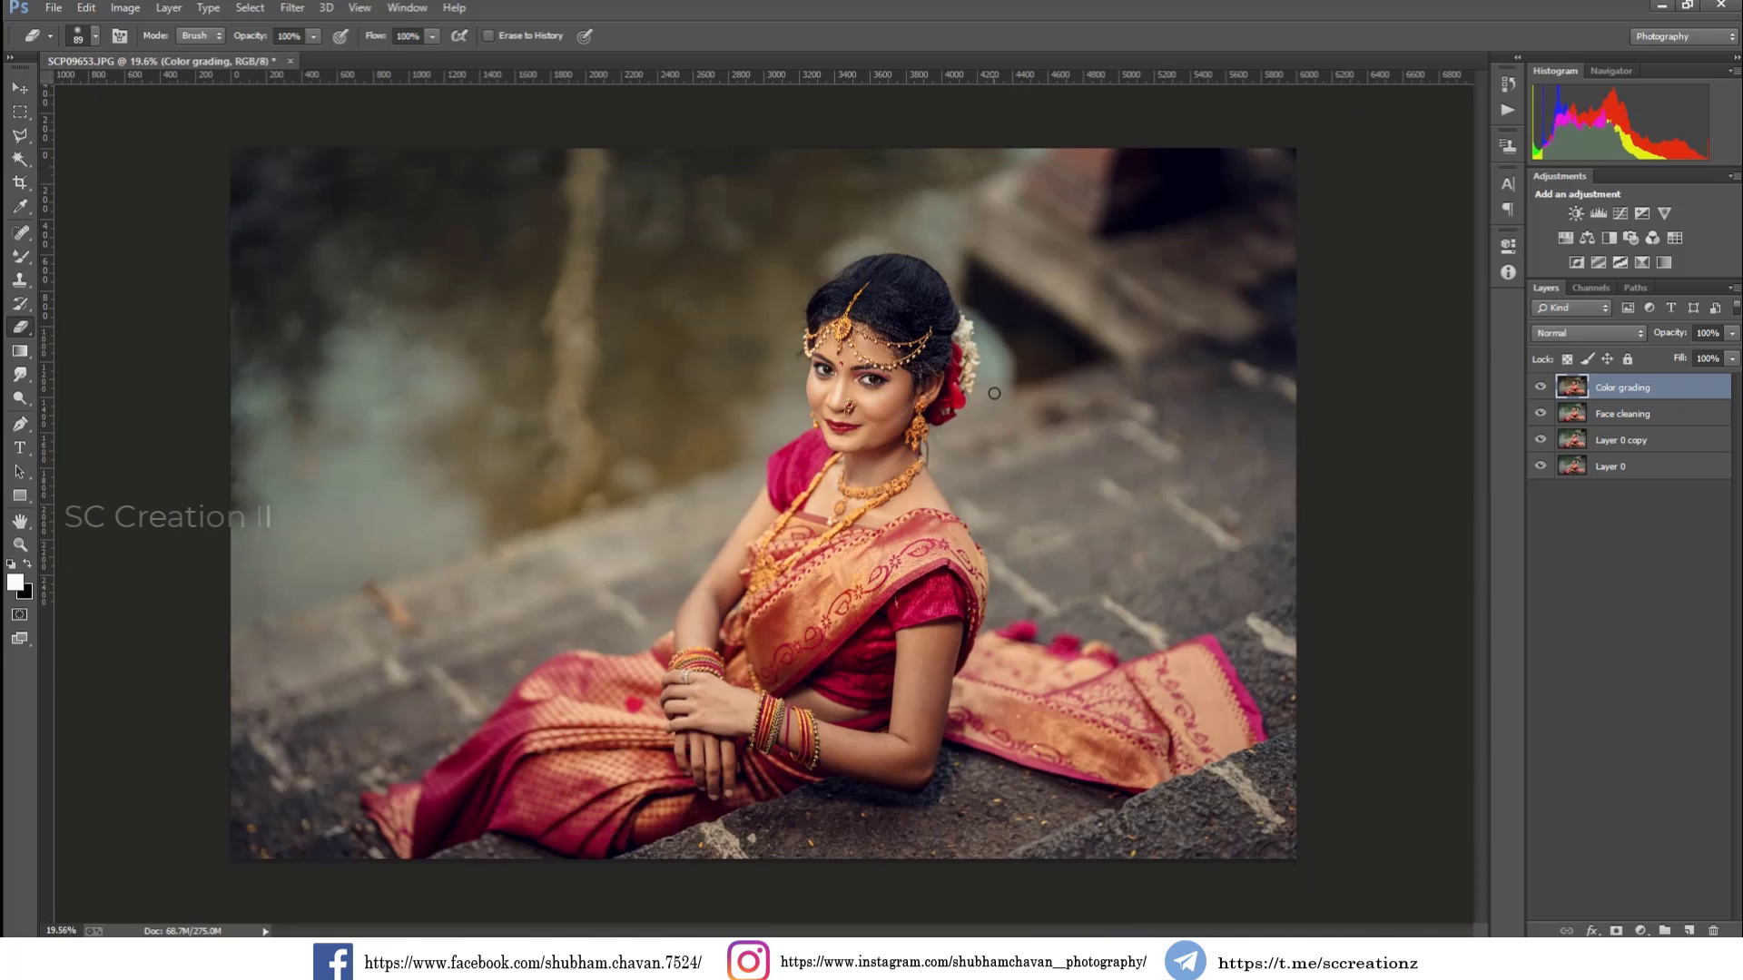
right_click(1078, 586)
left_click_drag(1249, 610, 1278, 613)
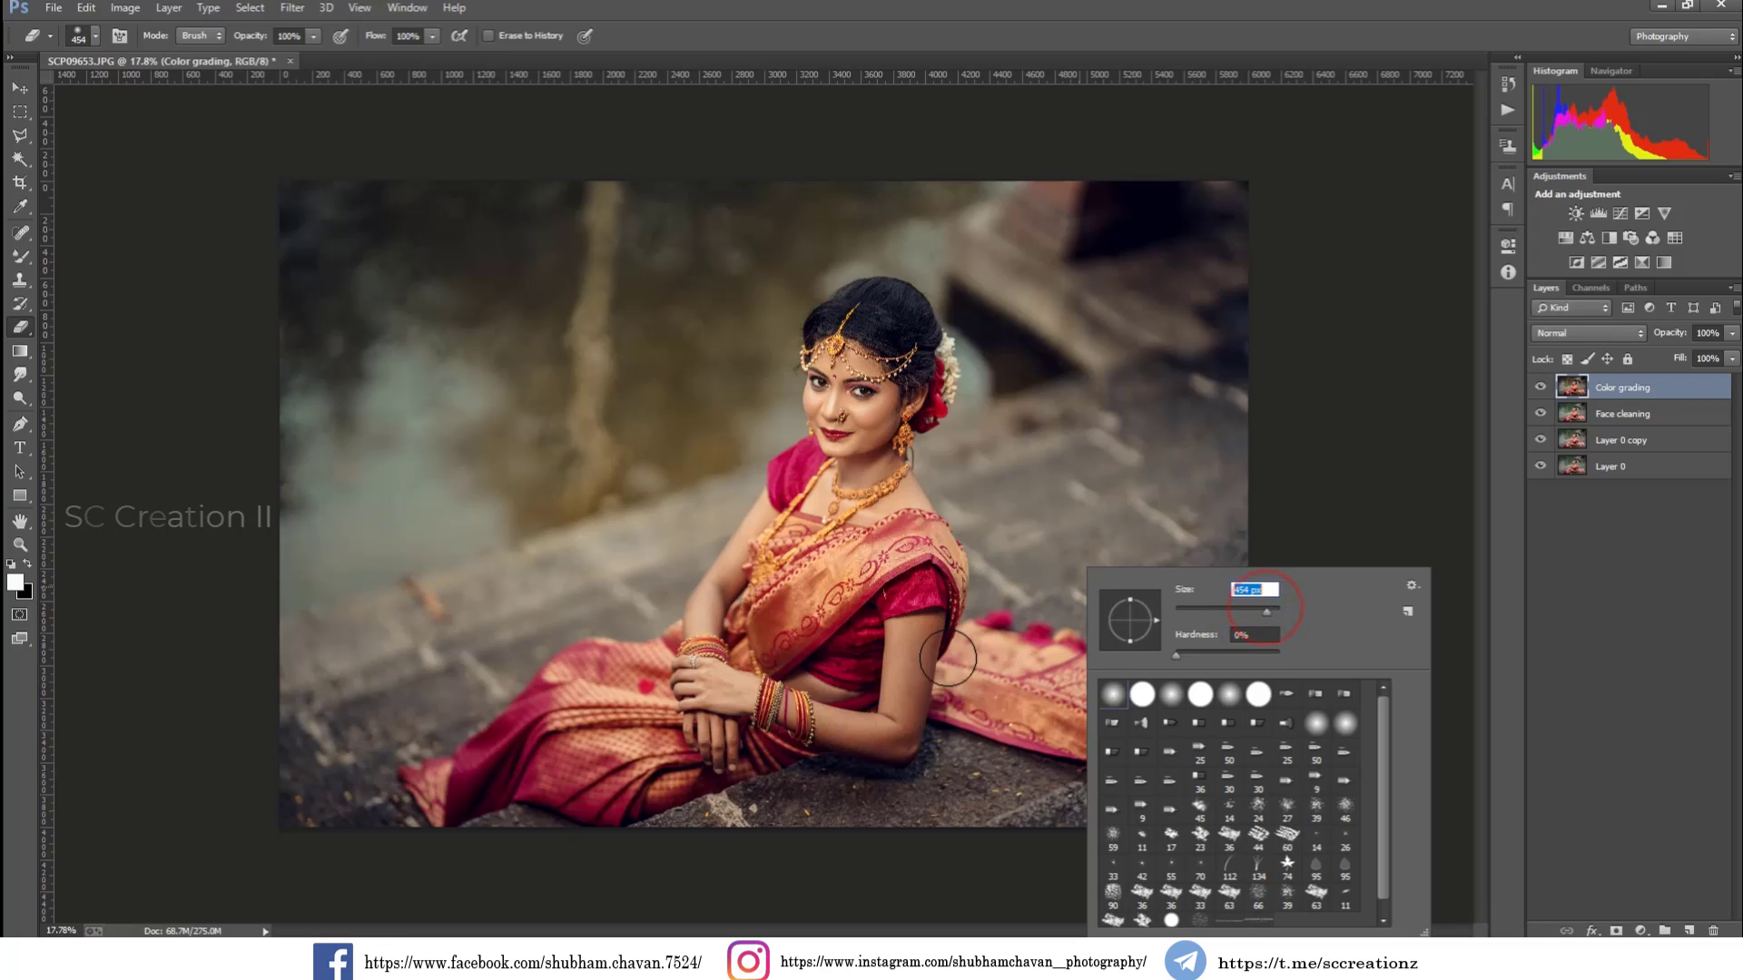
left_click(909, 641)
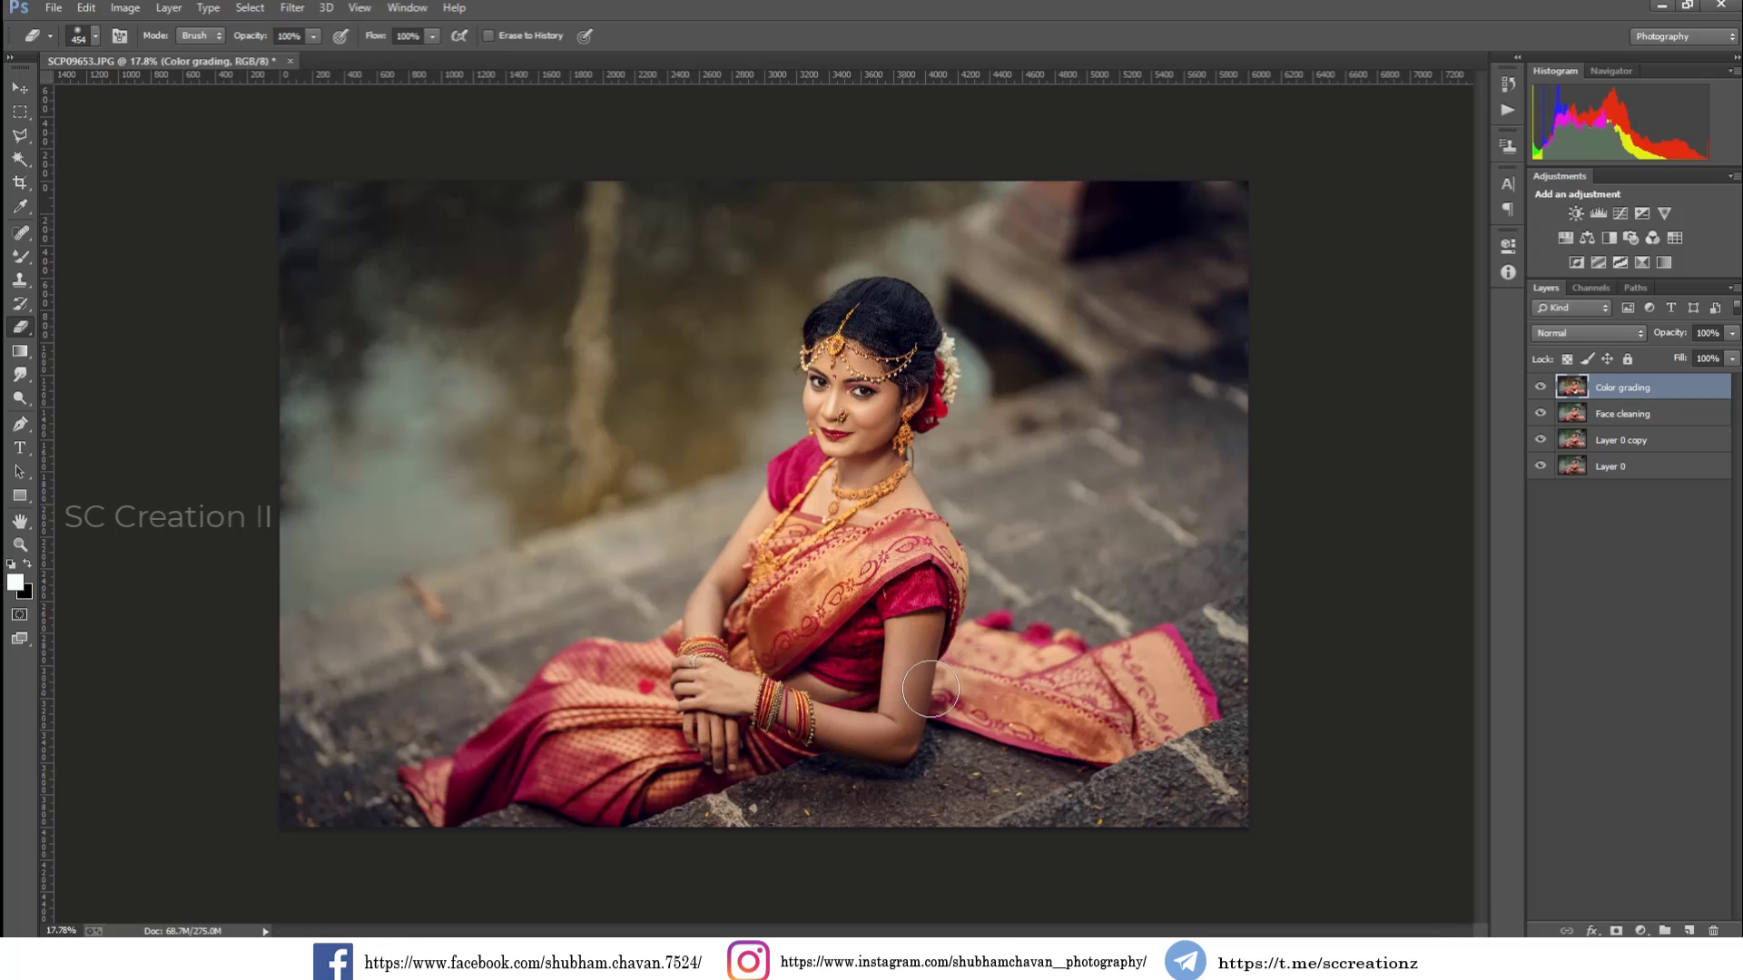
Step: Toggle the Color grading layer off and on to compare the erased areas with the ungraded photo
left_click(1540, 389)
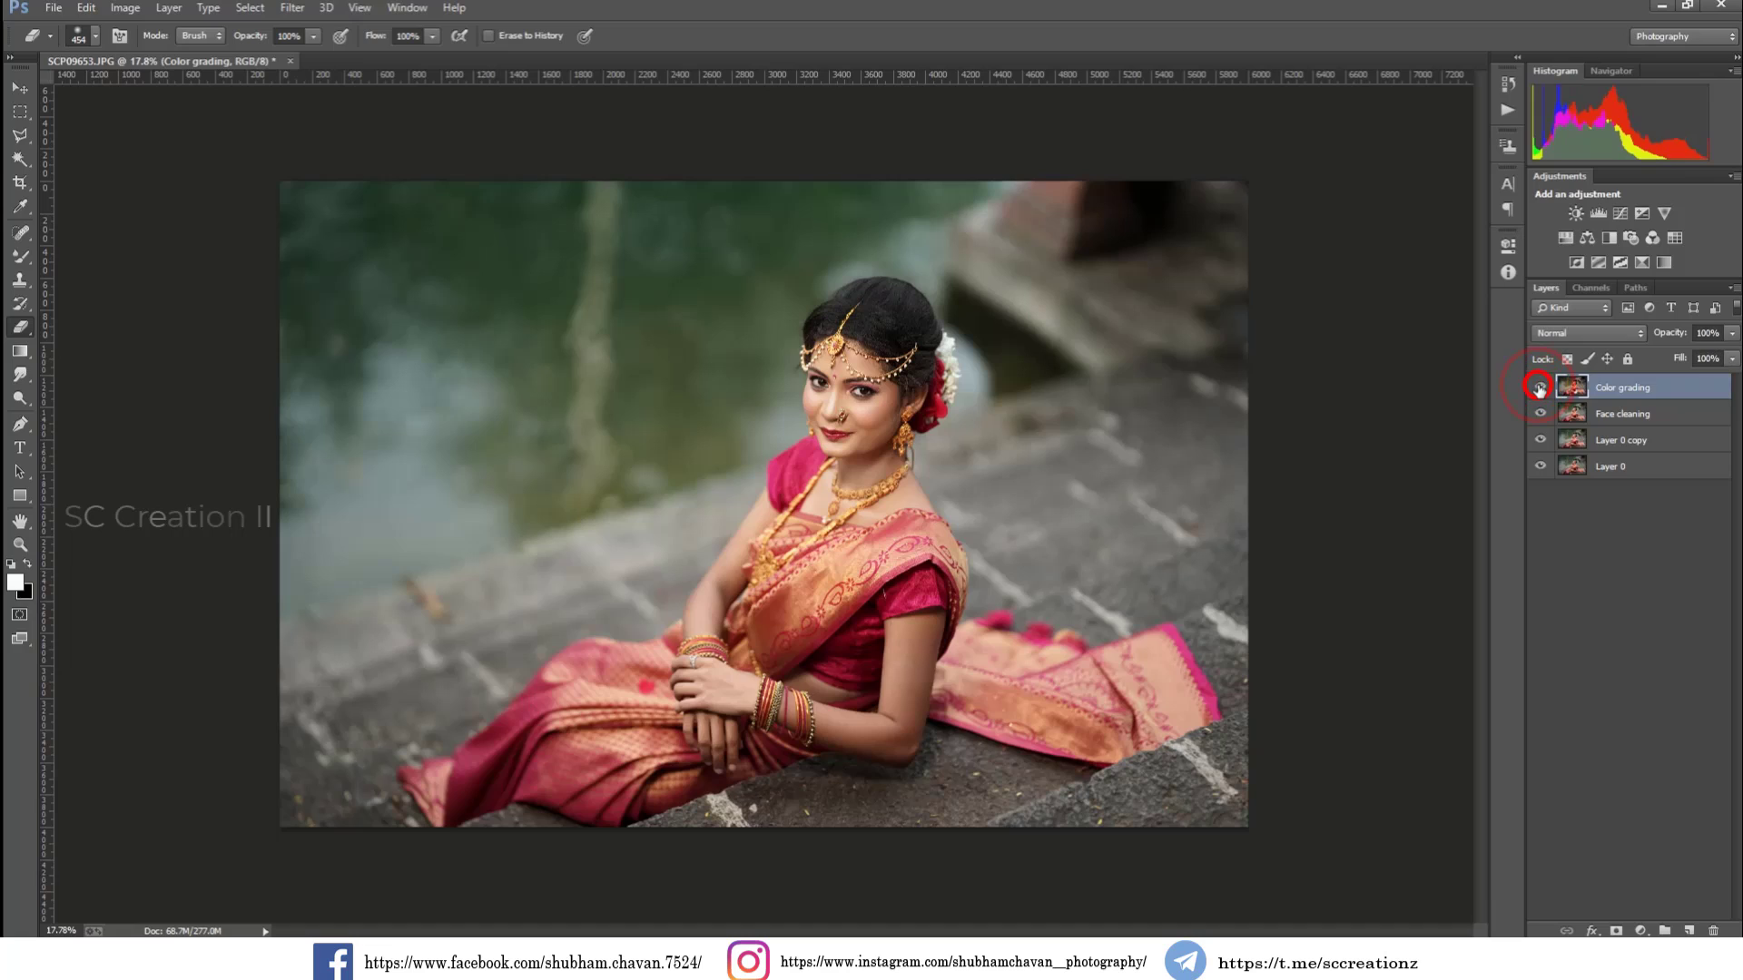
left_click(1539, 389)
left_click(1539, 388)
left_click(1539, 388)
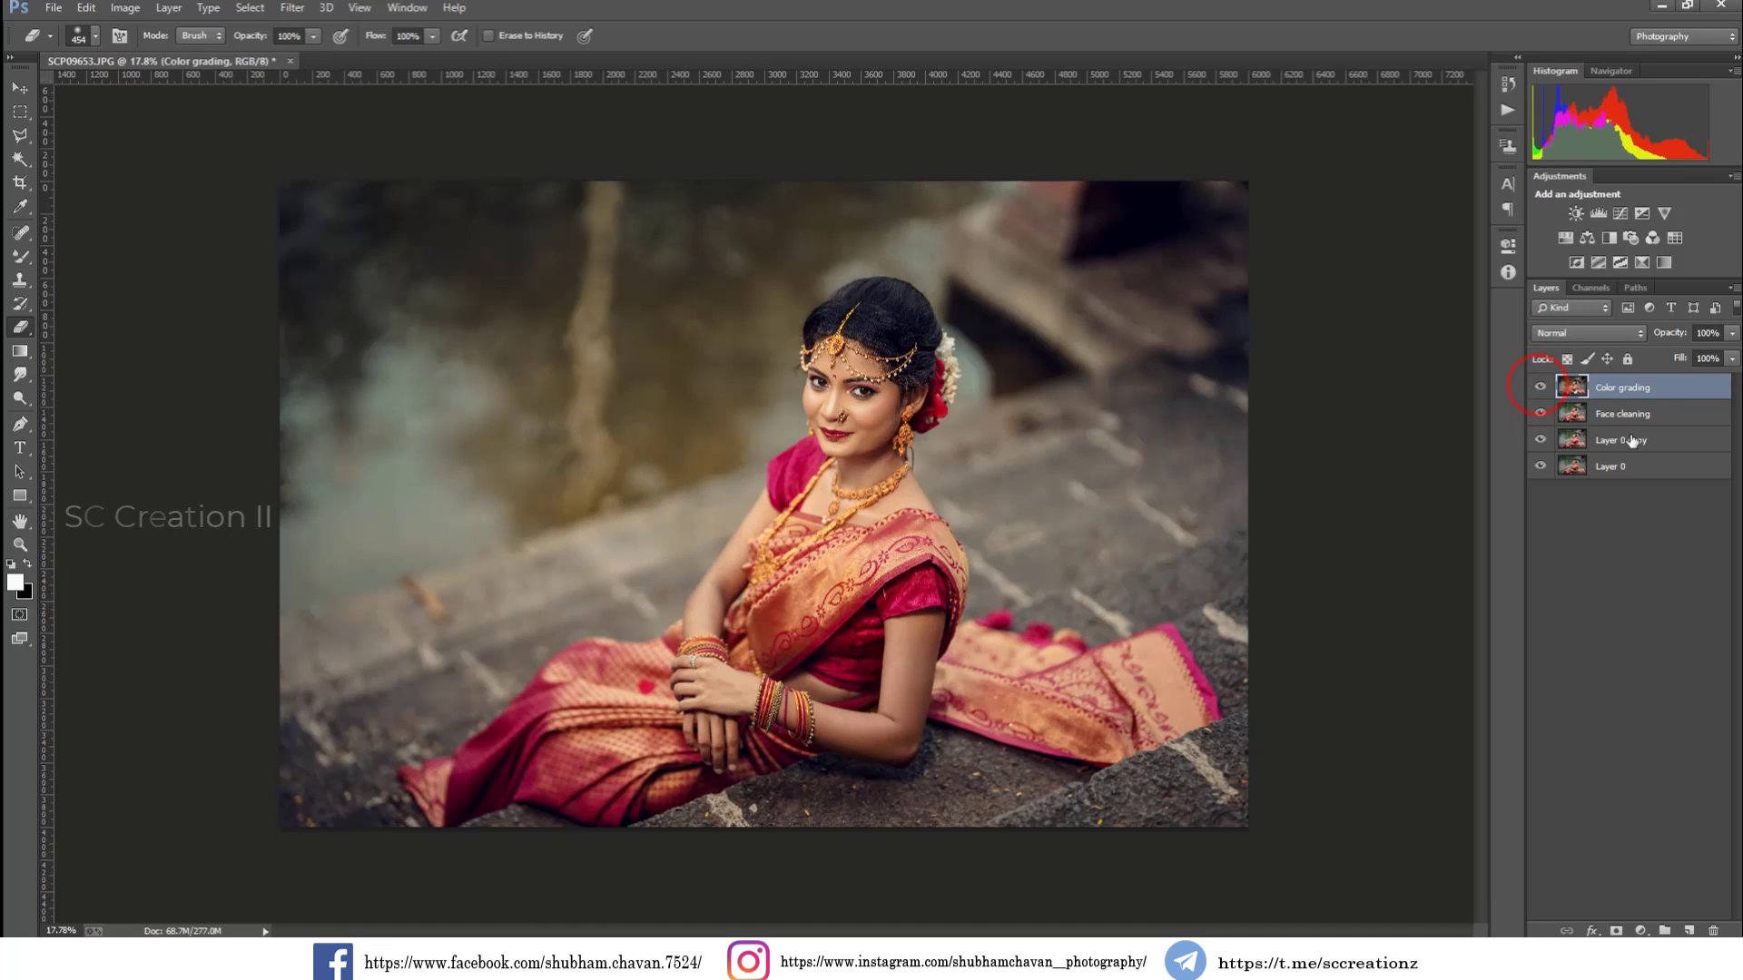
Step: Switch to the Move tool and flatten all layers into a single image
right_click(1679, 390)
left_click(1697, 394)
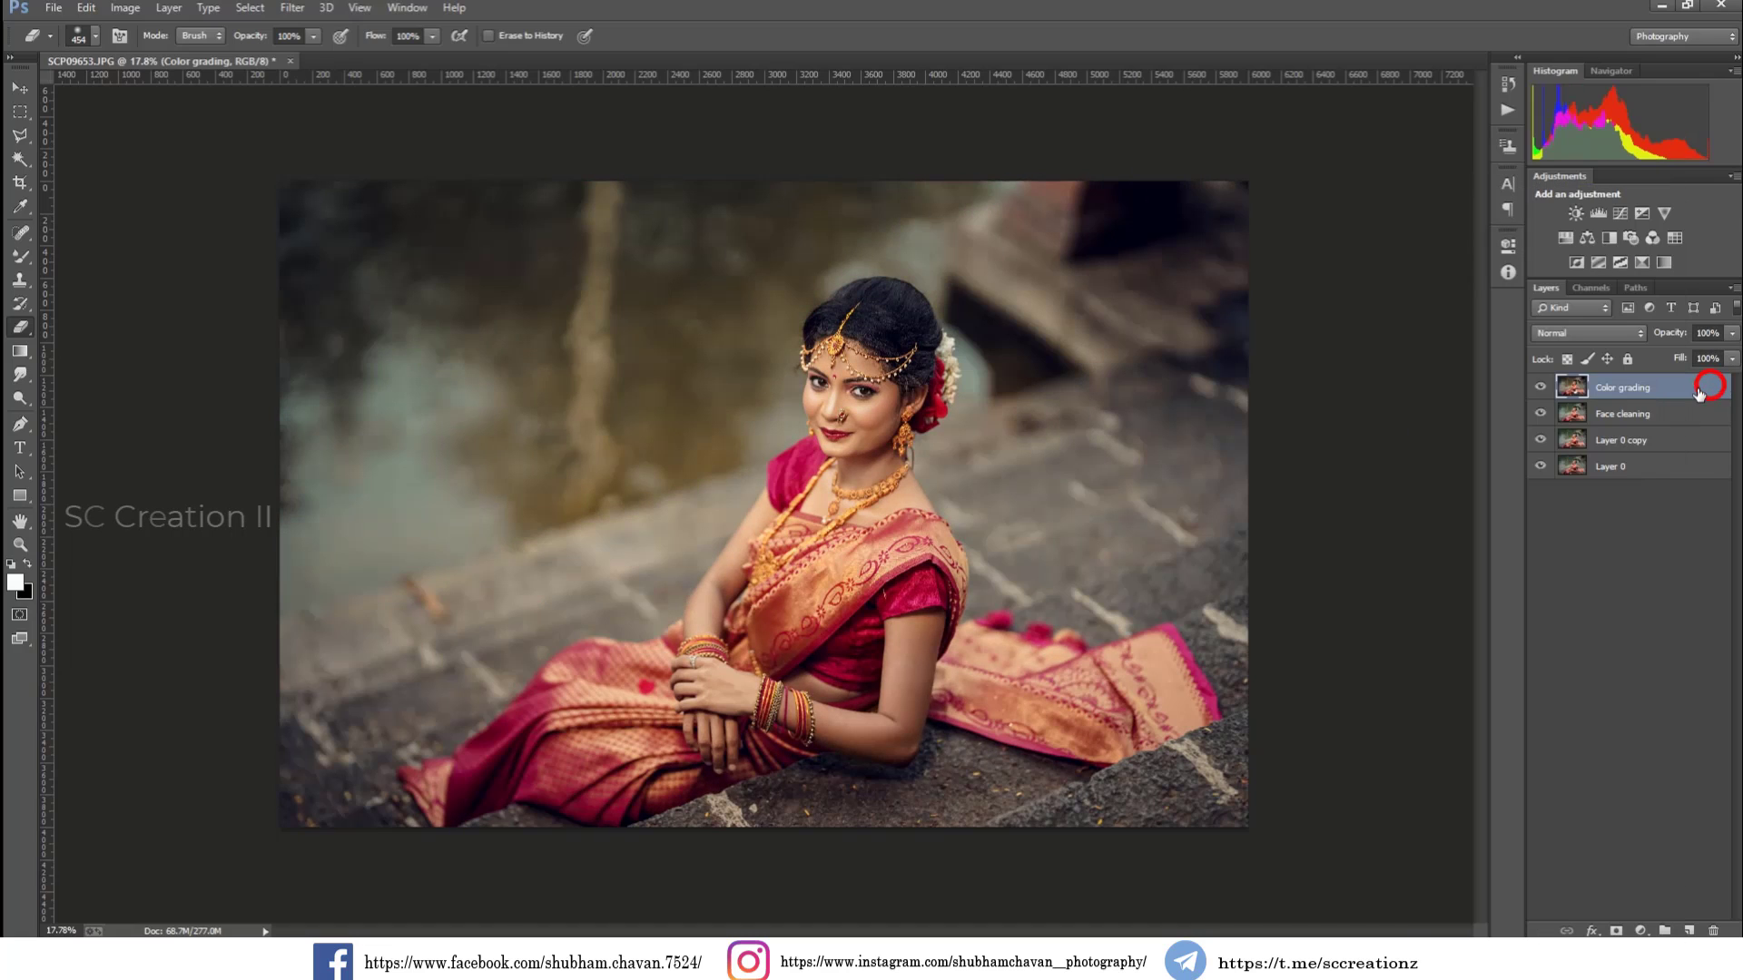
left_click(20, 88)
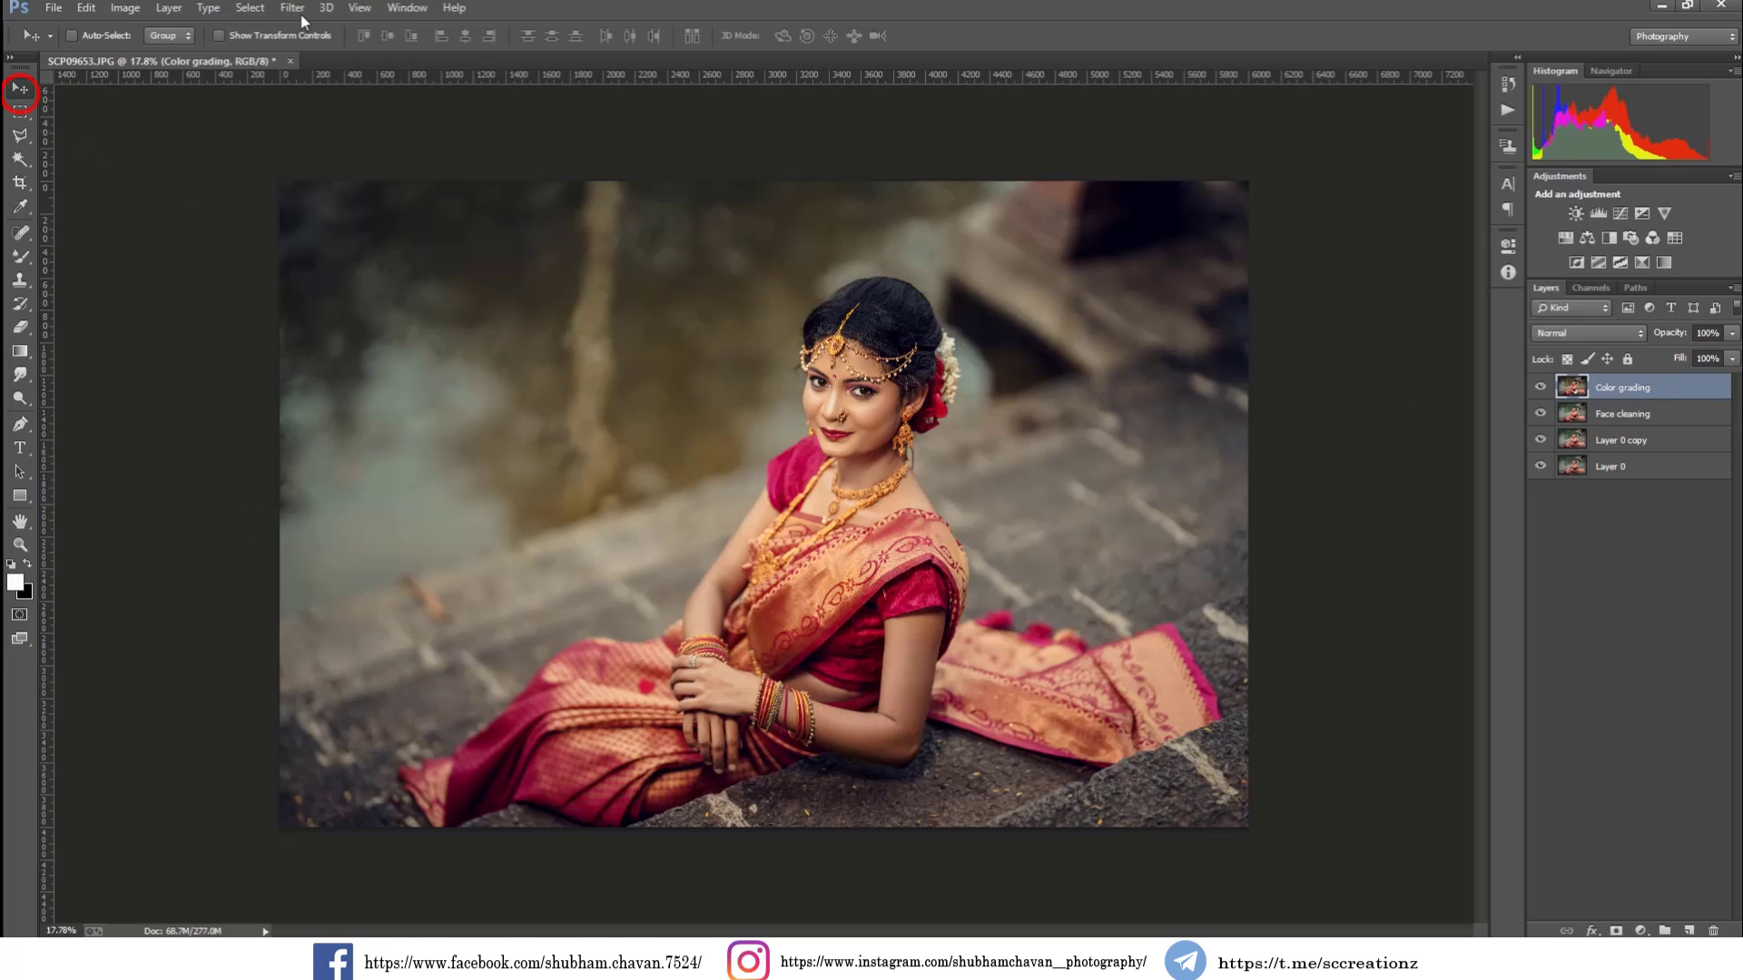
left_click(301, 9)
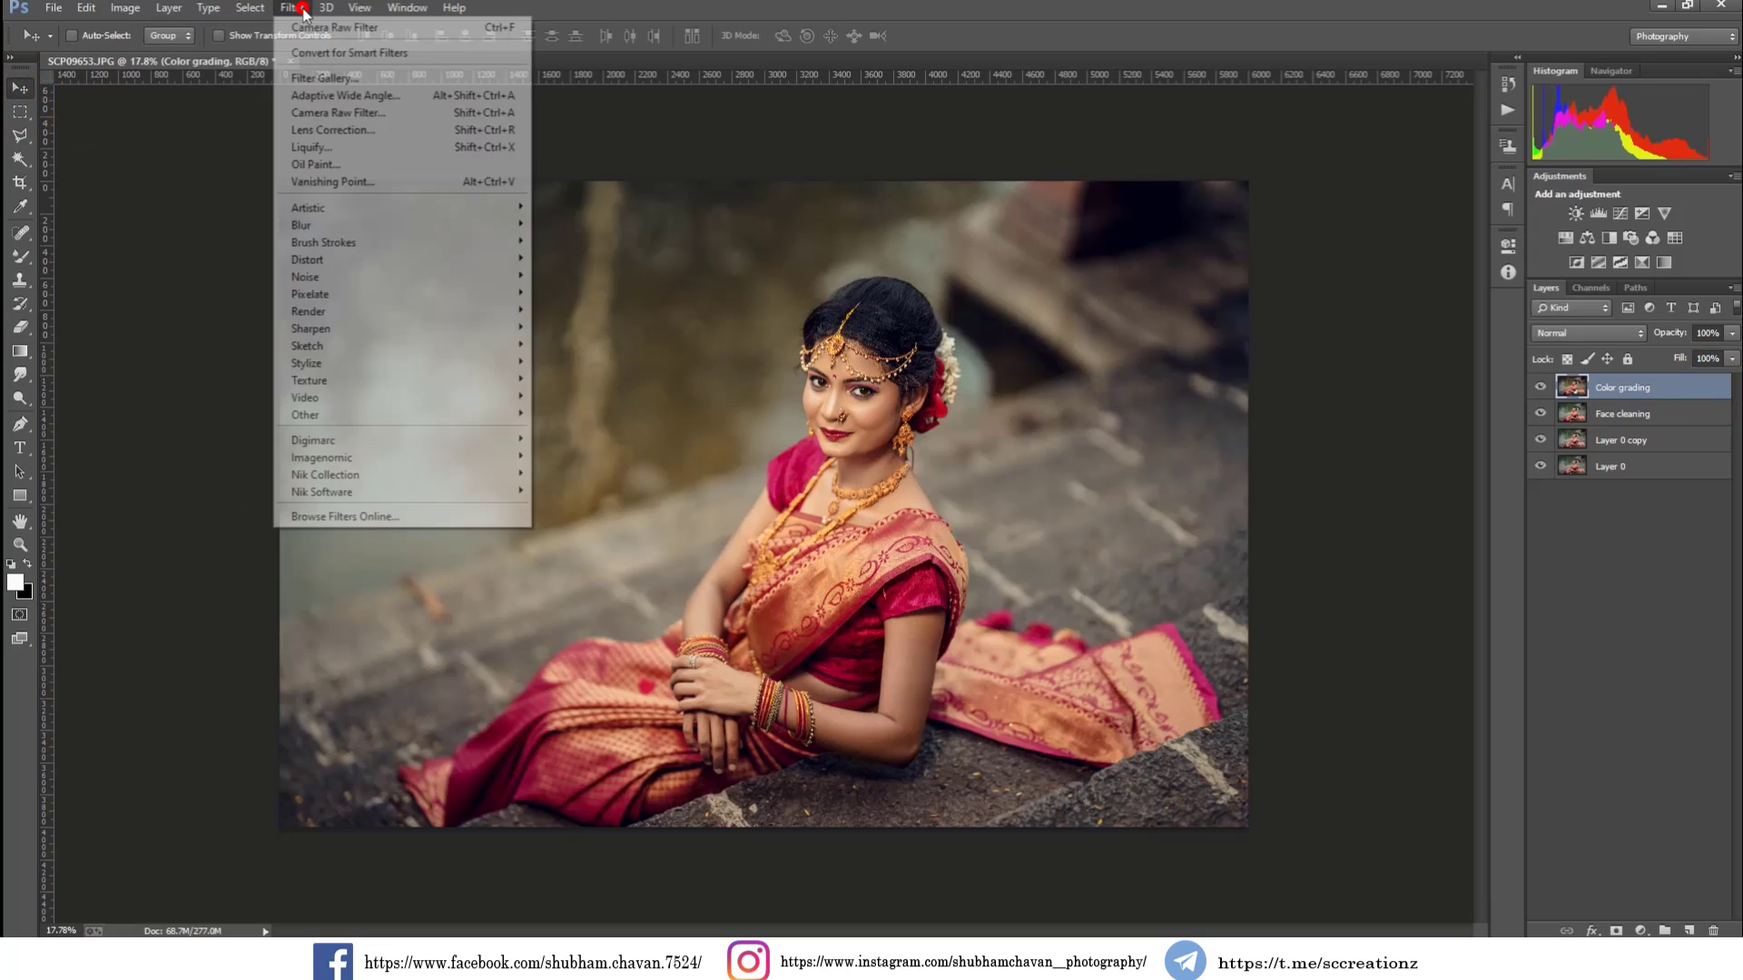
left_click(1692, 408)
right_click(1692, 408)
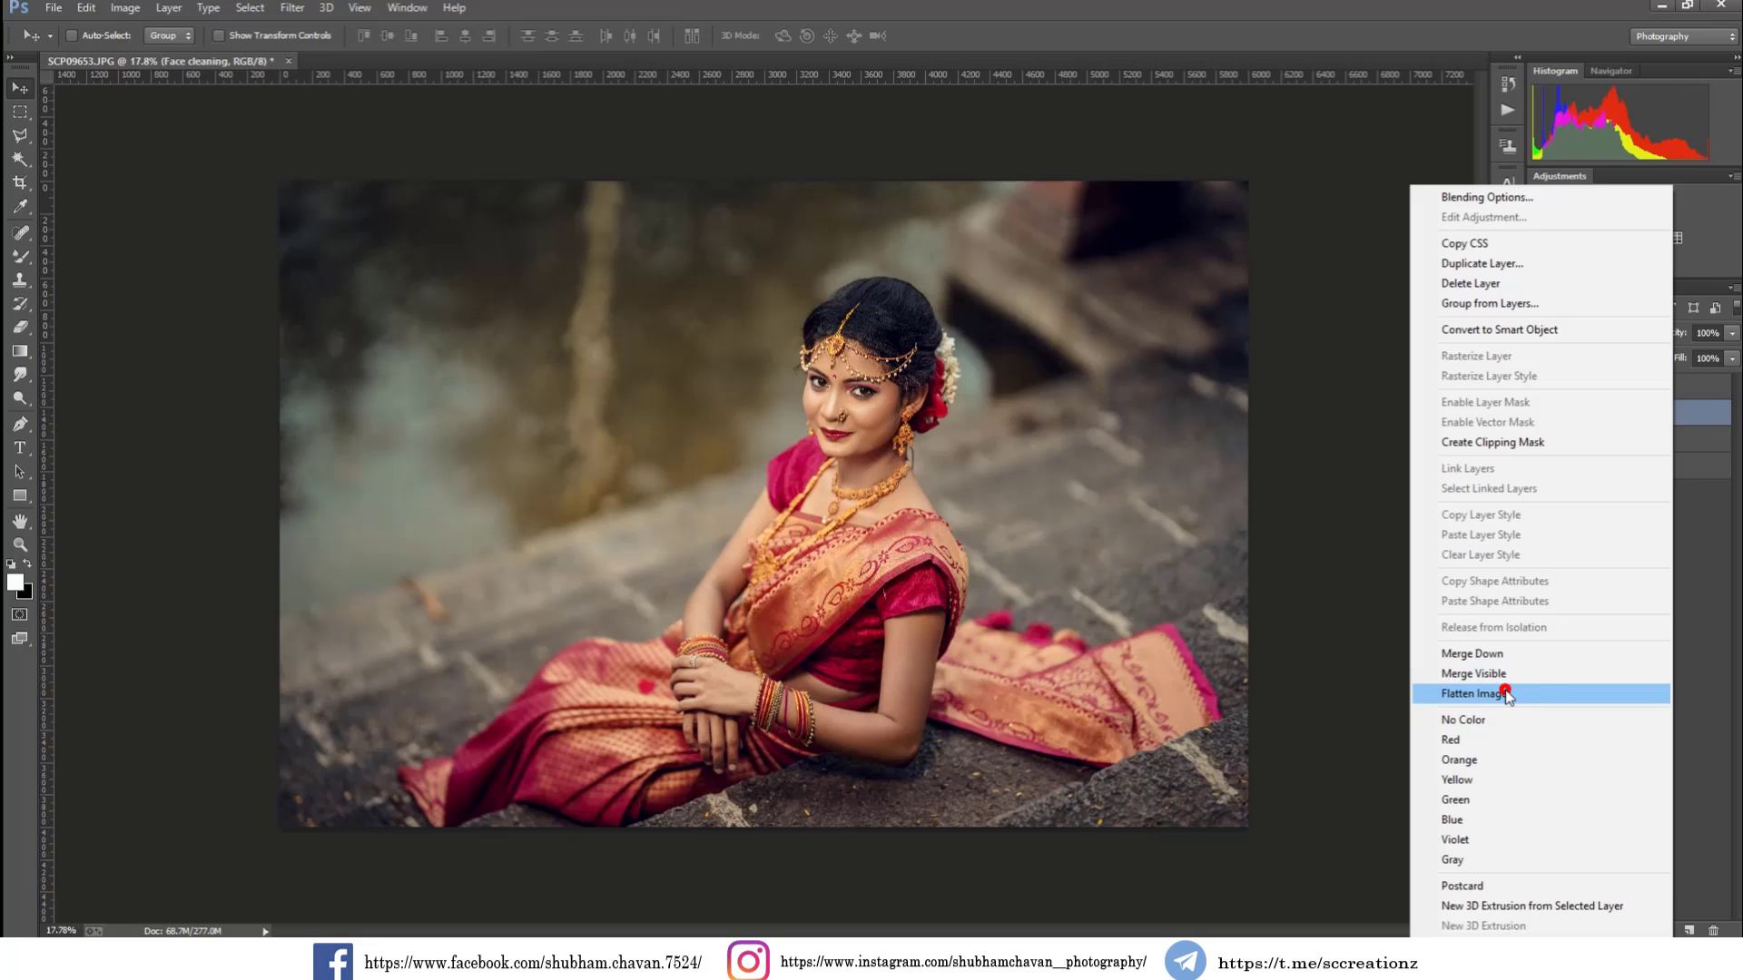
left_click(1505, 692)
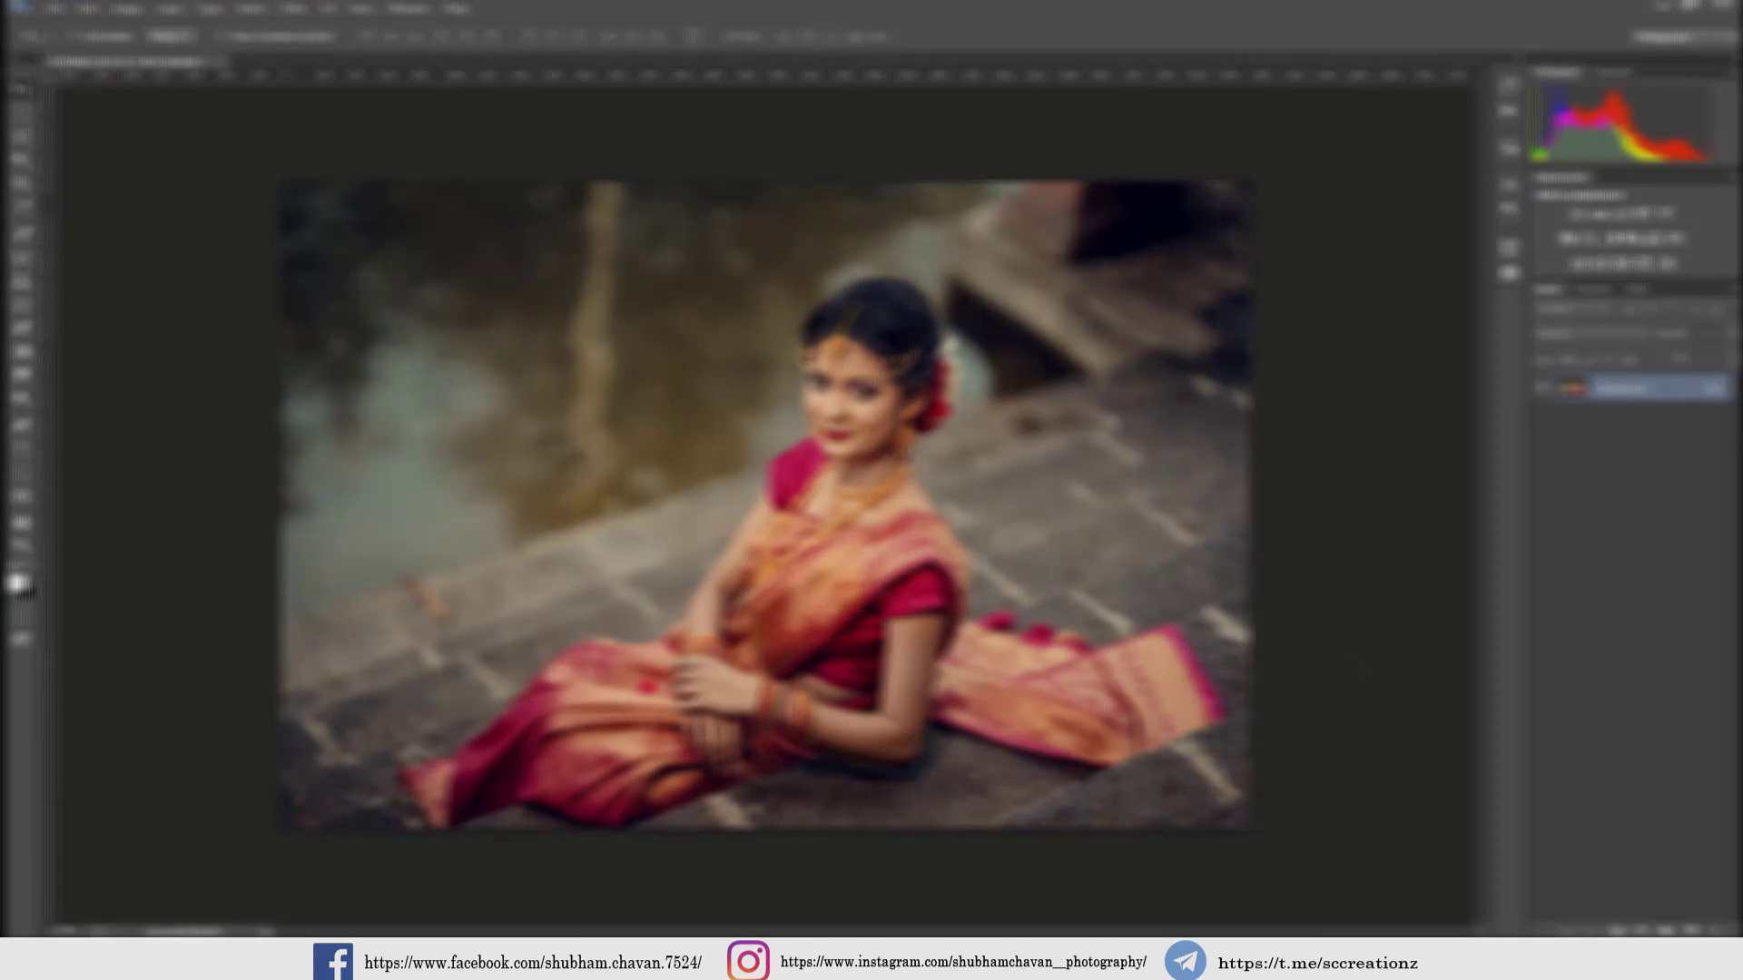